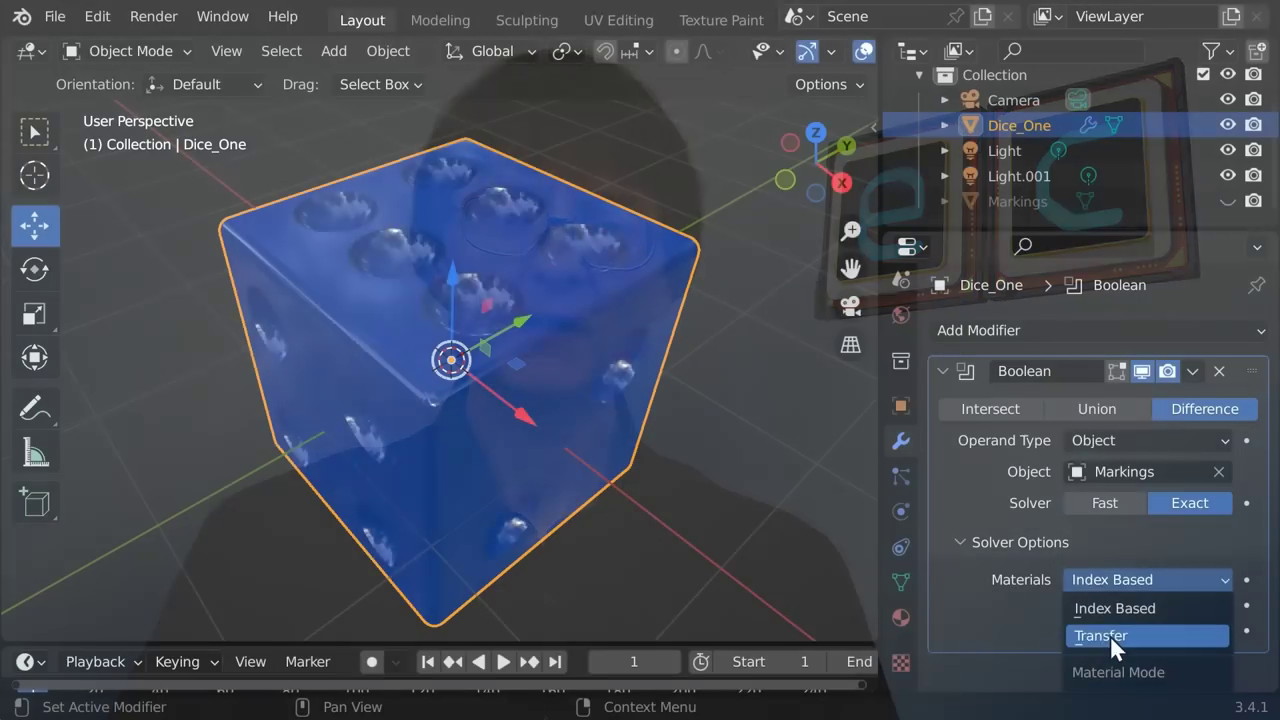
# Step: Start Blender on the default Layout scene with its Camera, Cube and Light
pyautogui.click(1110, 635)
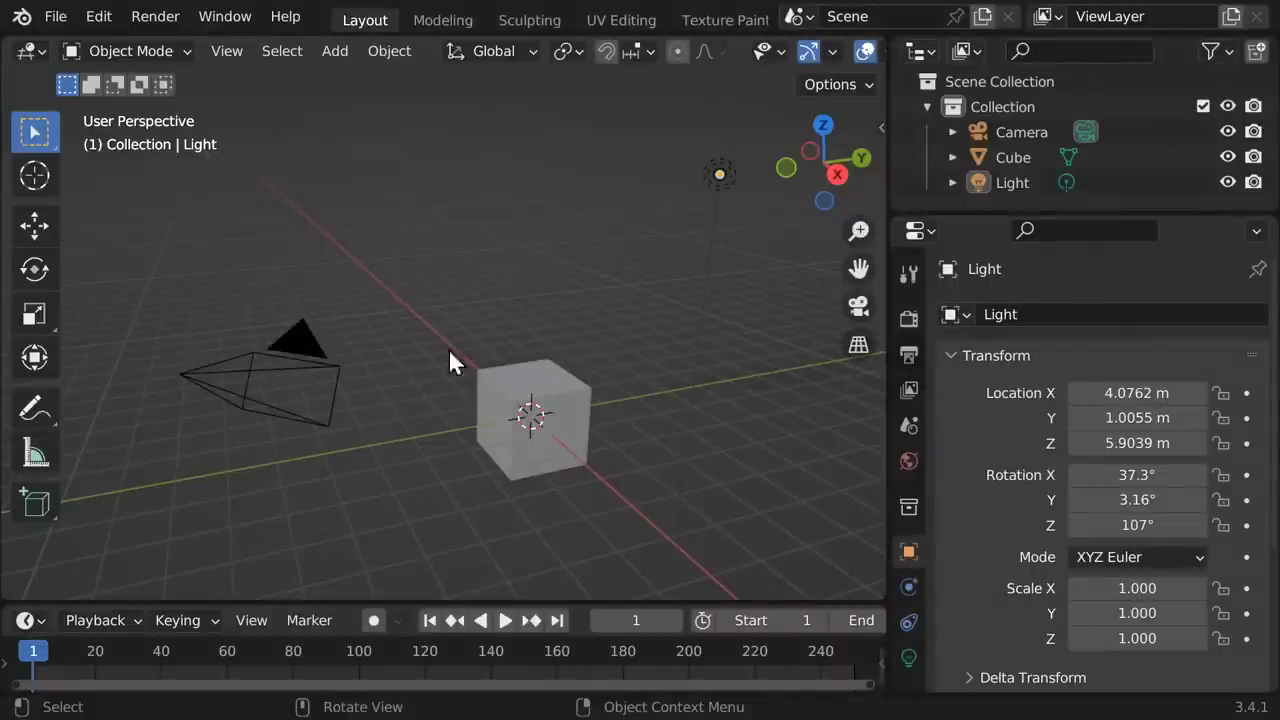
# Step: Select the Cube, the Light and the Camera in turn to inspect them
pyautogui.click(528, 455)
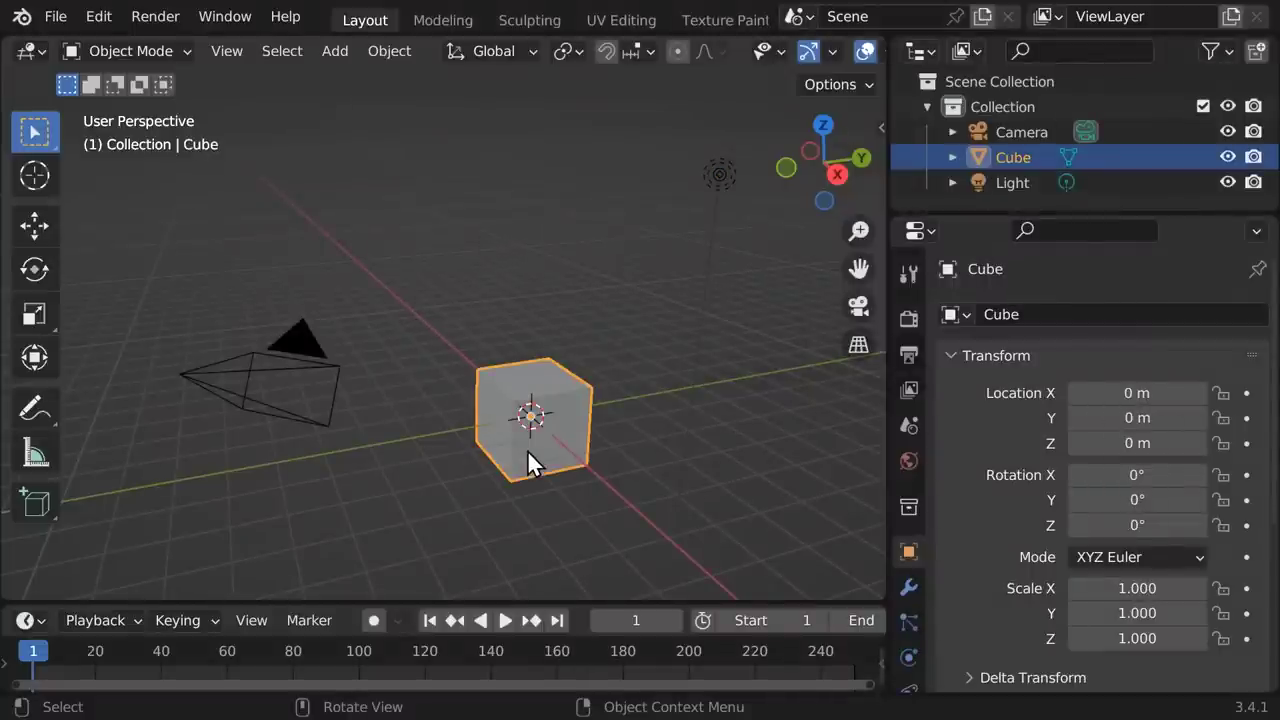
pyautogui.click(717, 175)
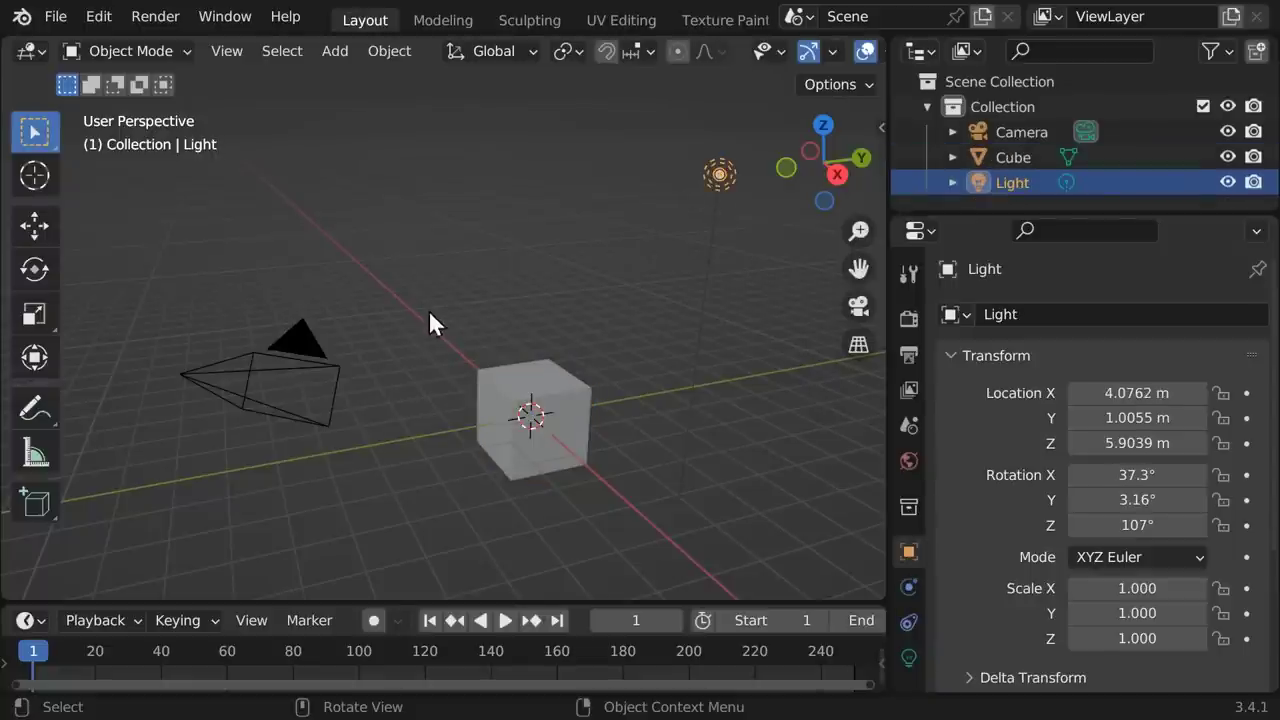
pyautogui.click(306, 364)
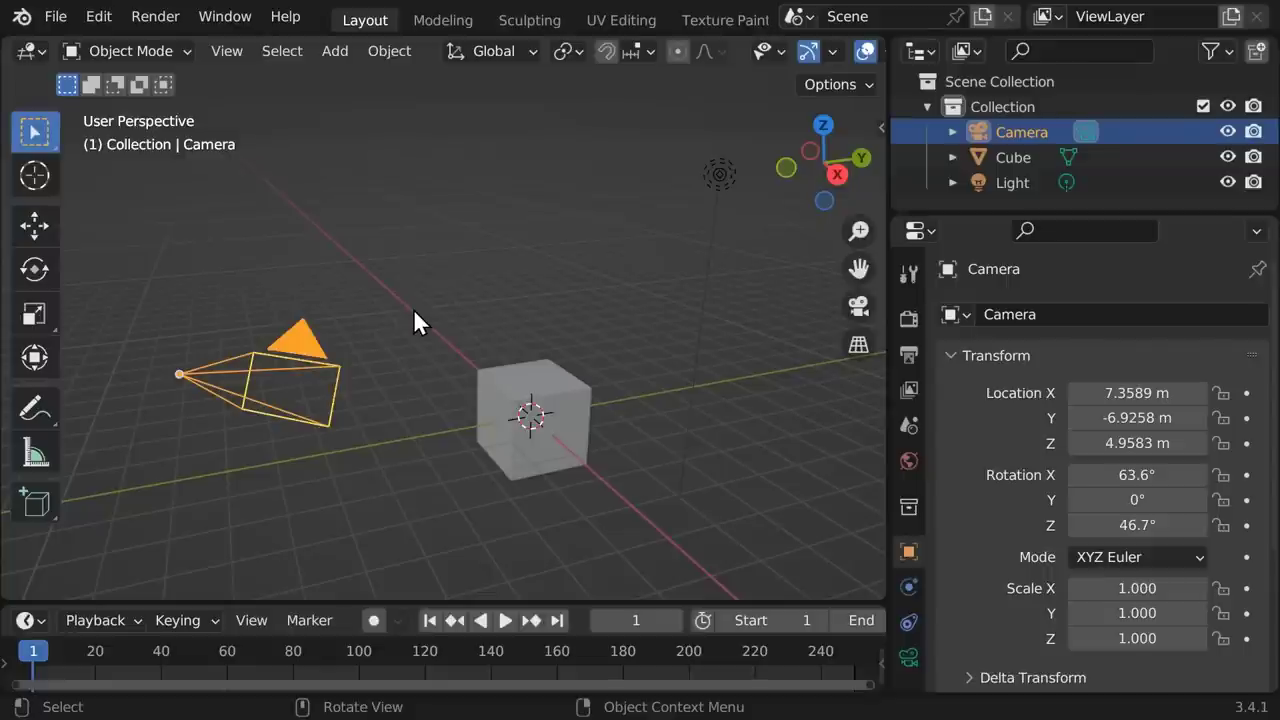
# Step: Look through the scene camera with the camera frame enlarged and recentred in the viewport
pyautogui.click(859, 308)
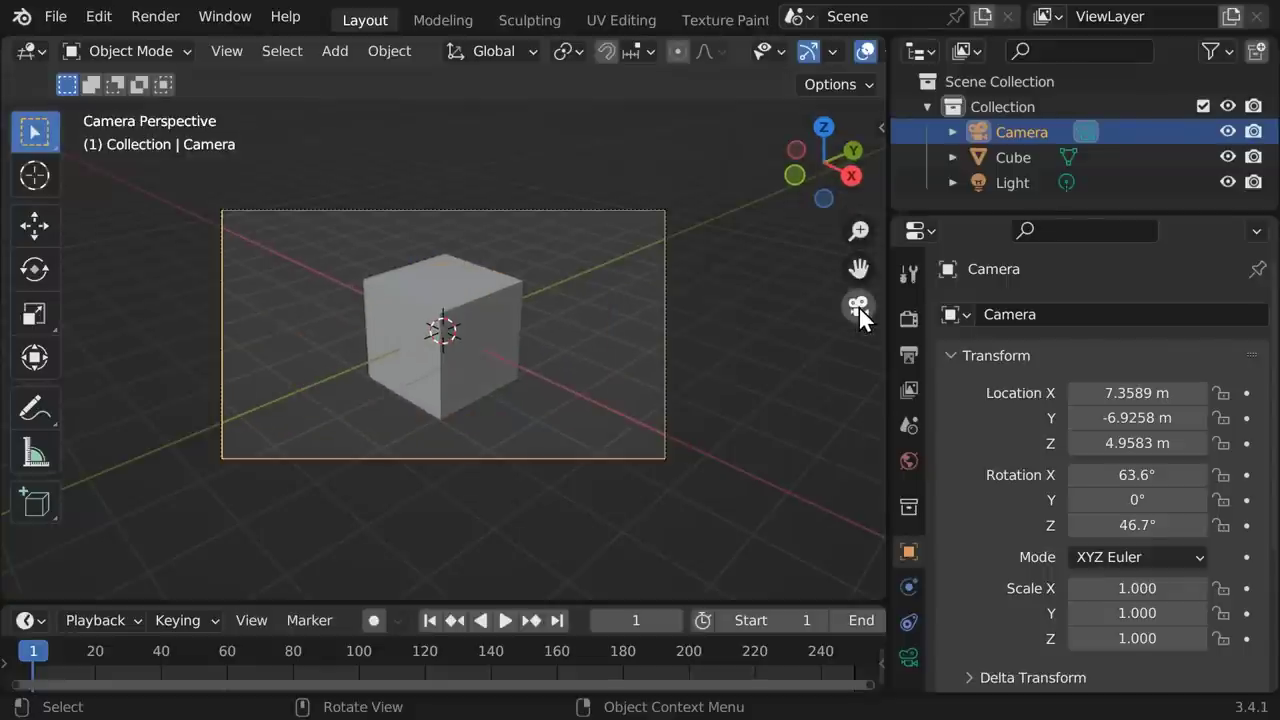
pyautogui.moveTo(859, 231); pyautogui.dragTo(859, 196)
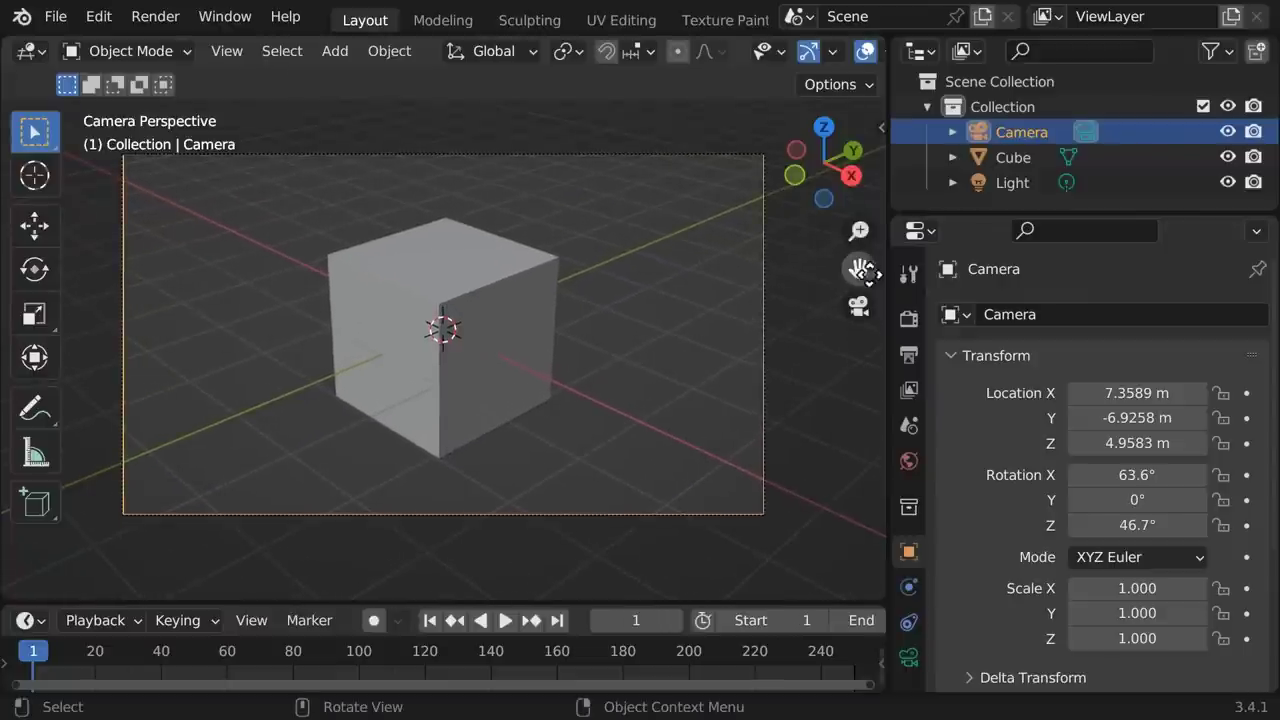
pyautogui.moveTo(859, 268); pyautogui.dragTo(846, 346)
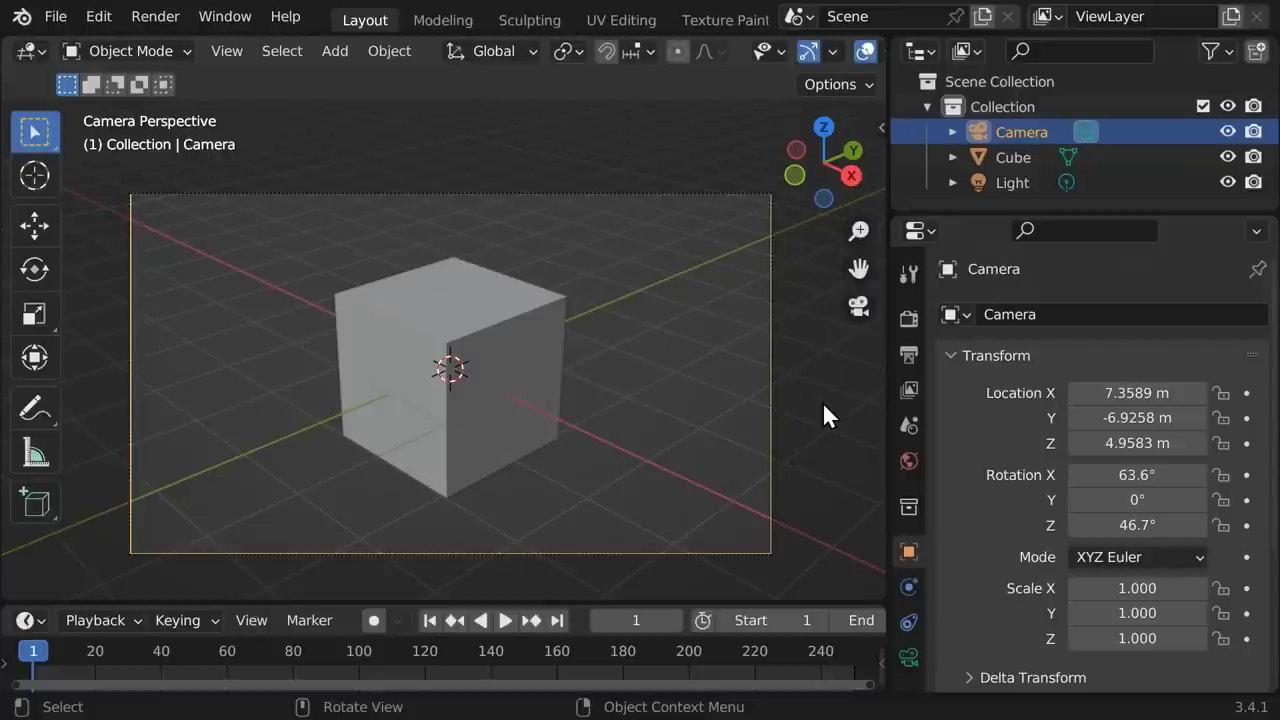
pyautogui.click(854, 305)
pyautogui.click(854, 305)
pyautogui.click(854, 305)
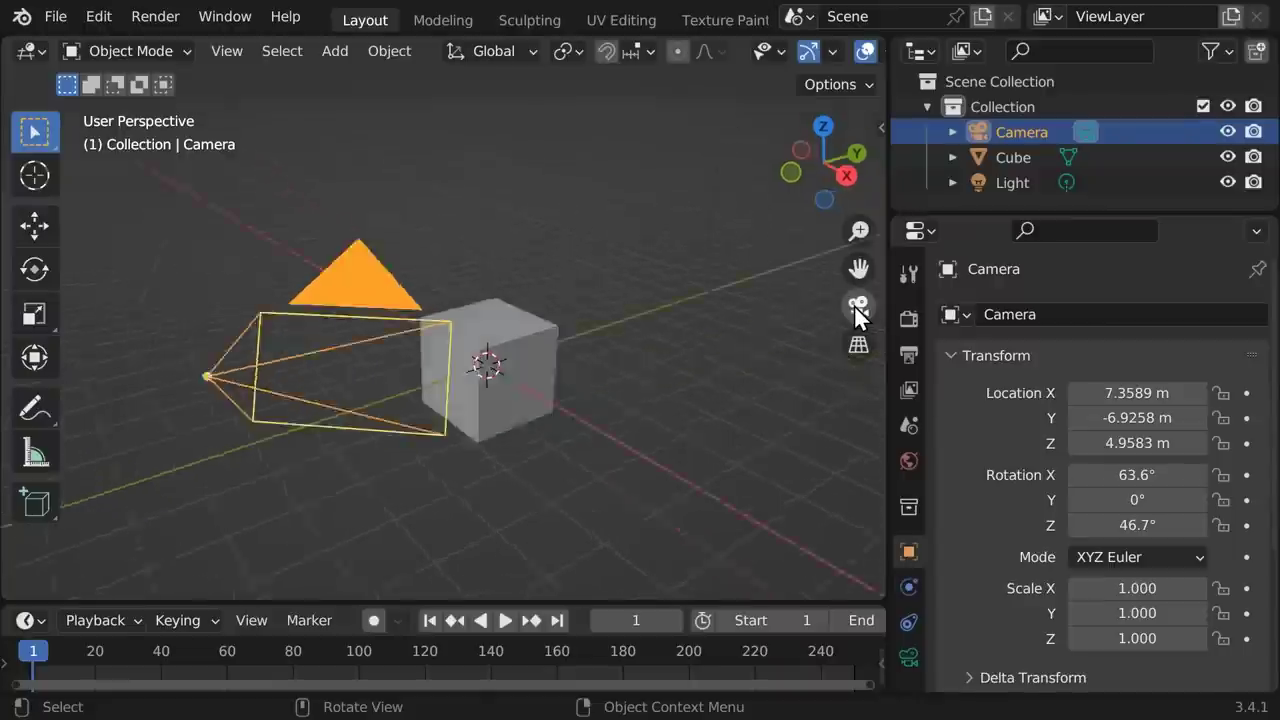
pyautogui.click(854, 305)
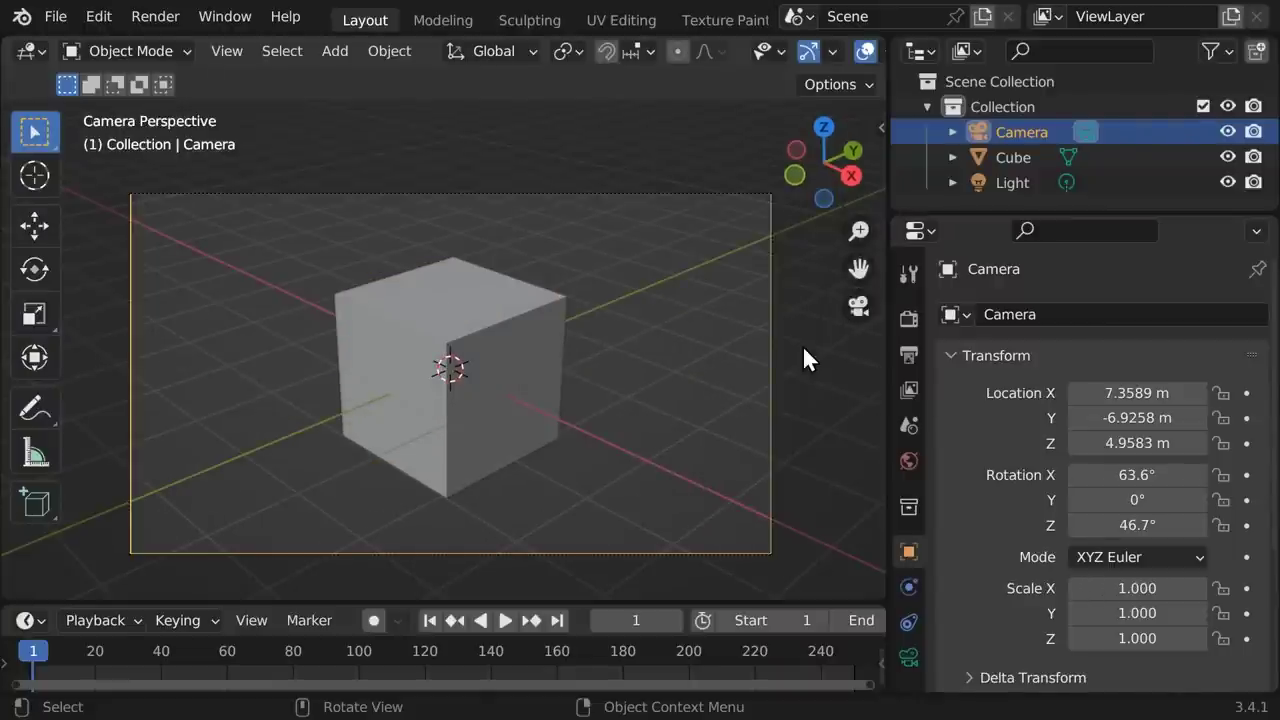
pyautogui.click(150, 12)
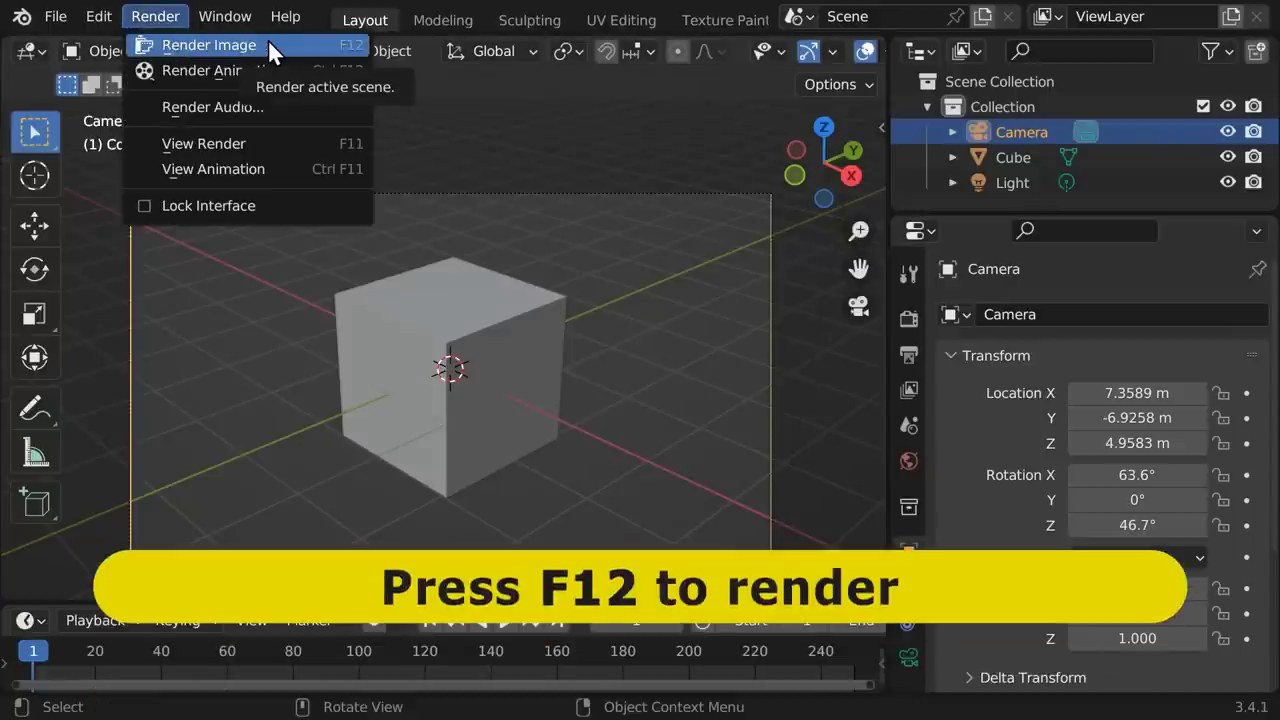
pyautogui.click(268, 42)
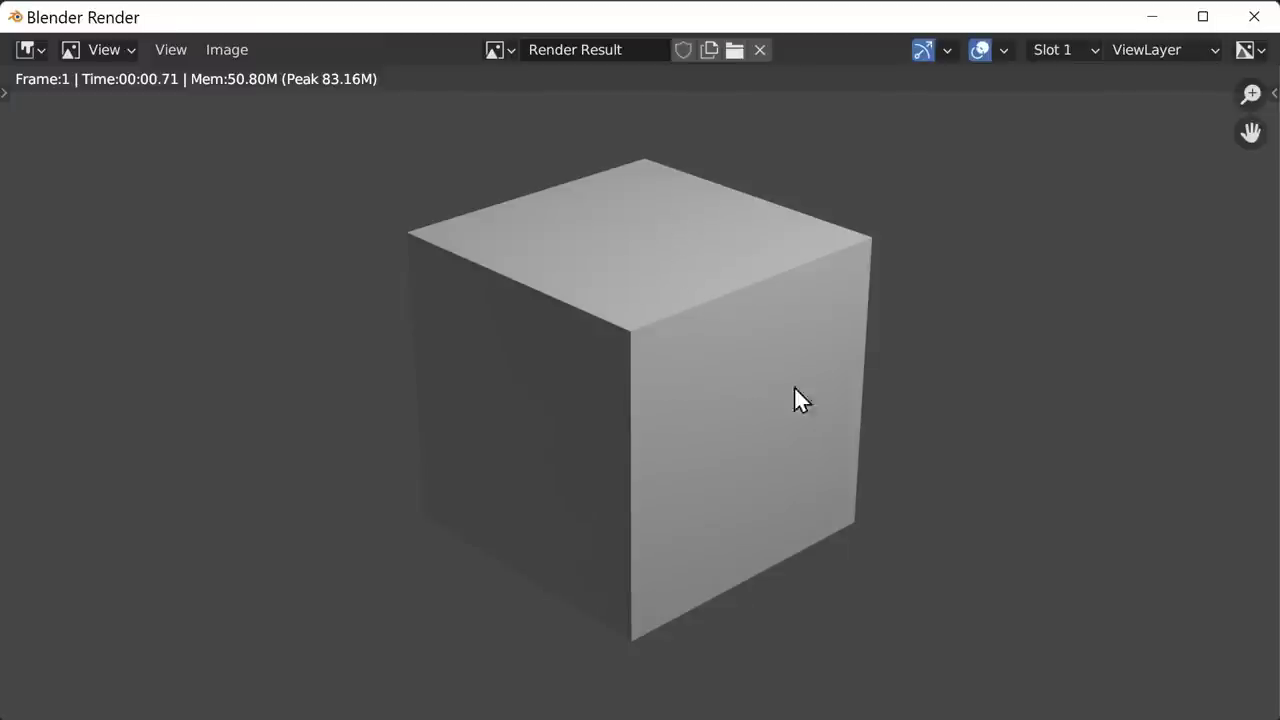
pyautogui.click(1254, 16)
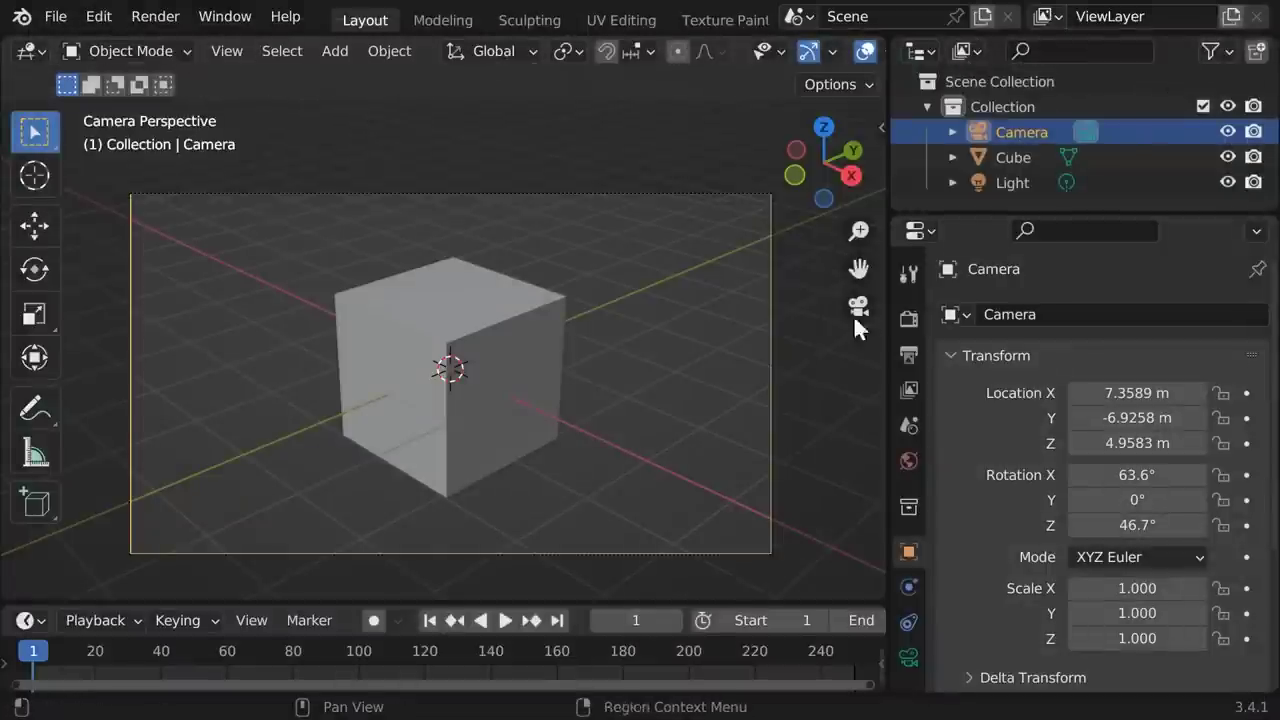
# Step: Rename the cube's material from 'Material' to 'Main_Cube_Surface' in Material properties
pyautogui.click(528, 418)
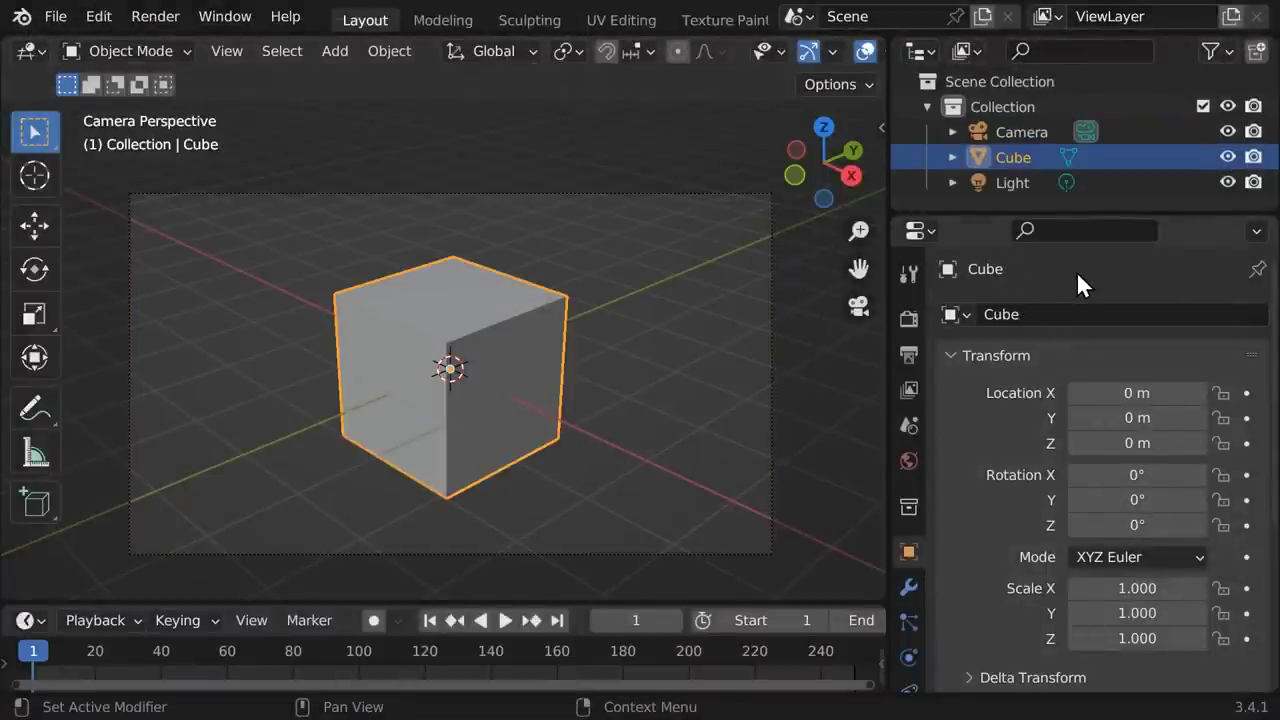
pyautogui.scroll(-4, 902, 455)
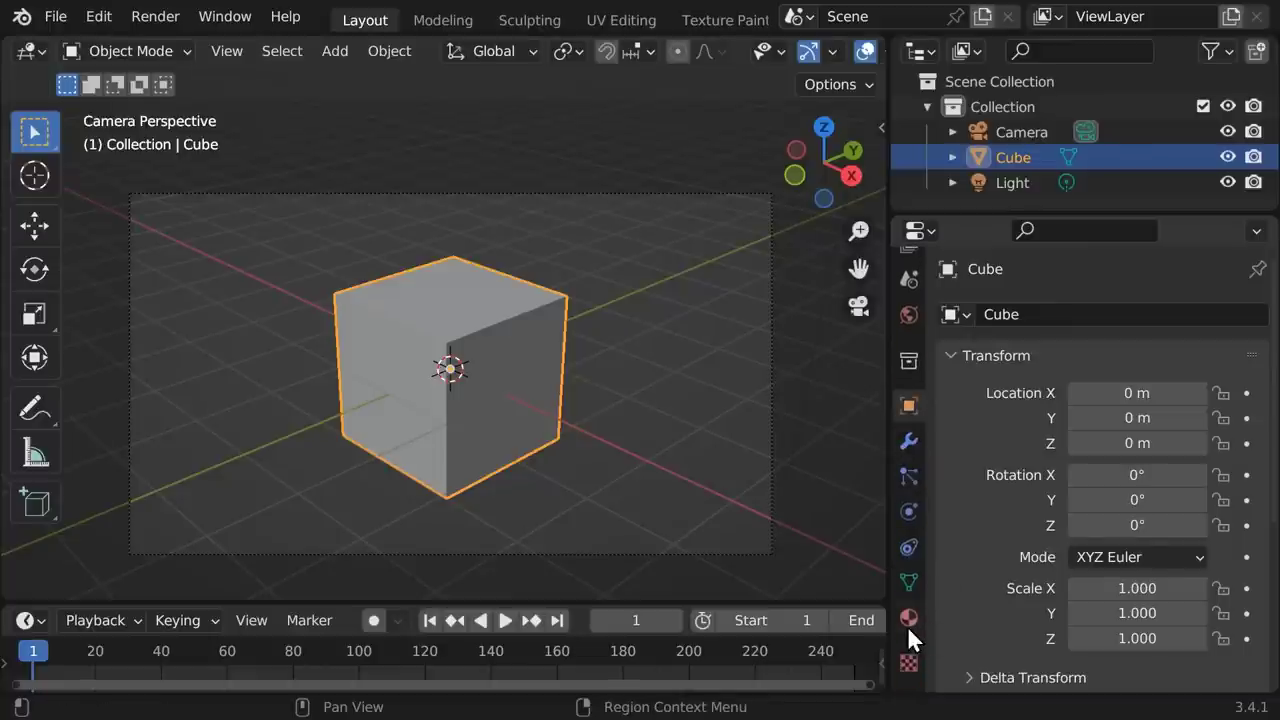
pyautogui.click(907, 624)
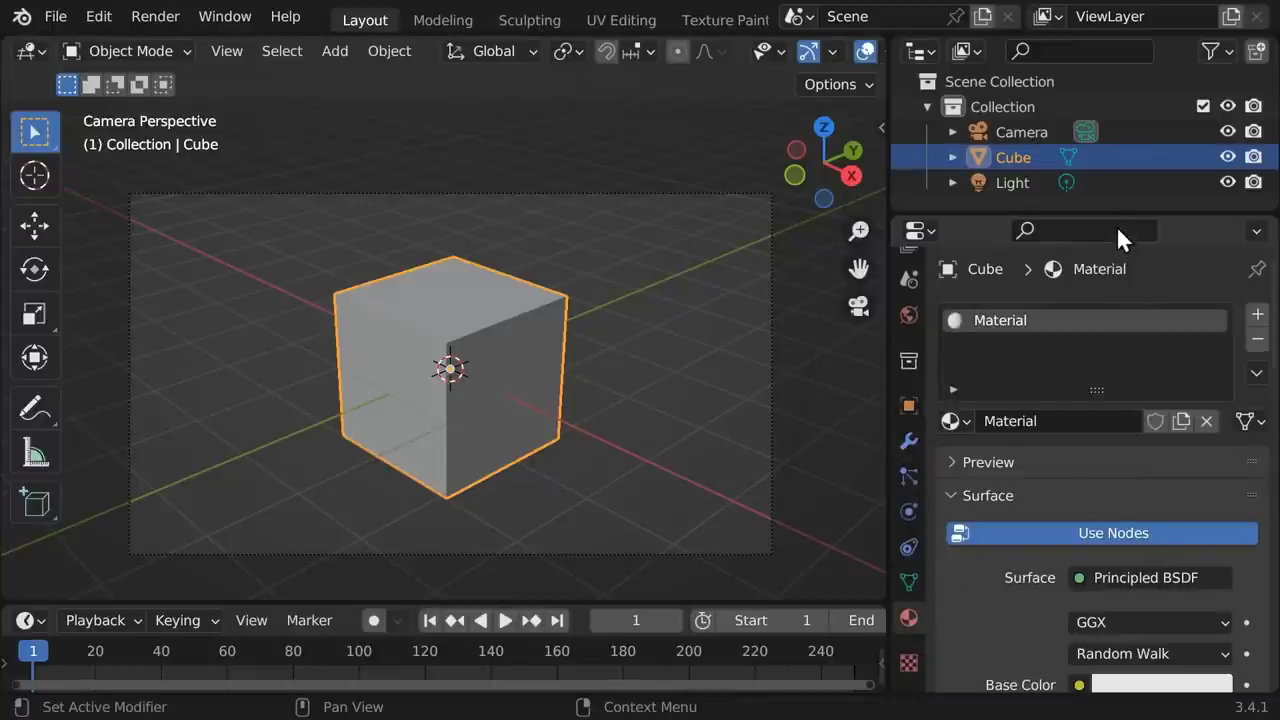
pyautogui.moveTo(1117, 212); pyautogui.dragTo(1099, 94)
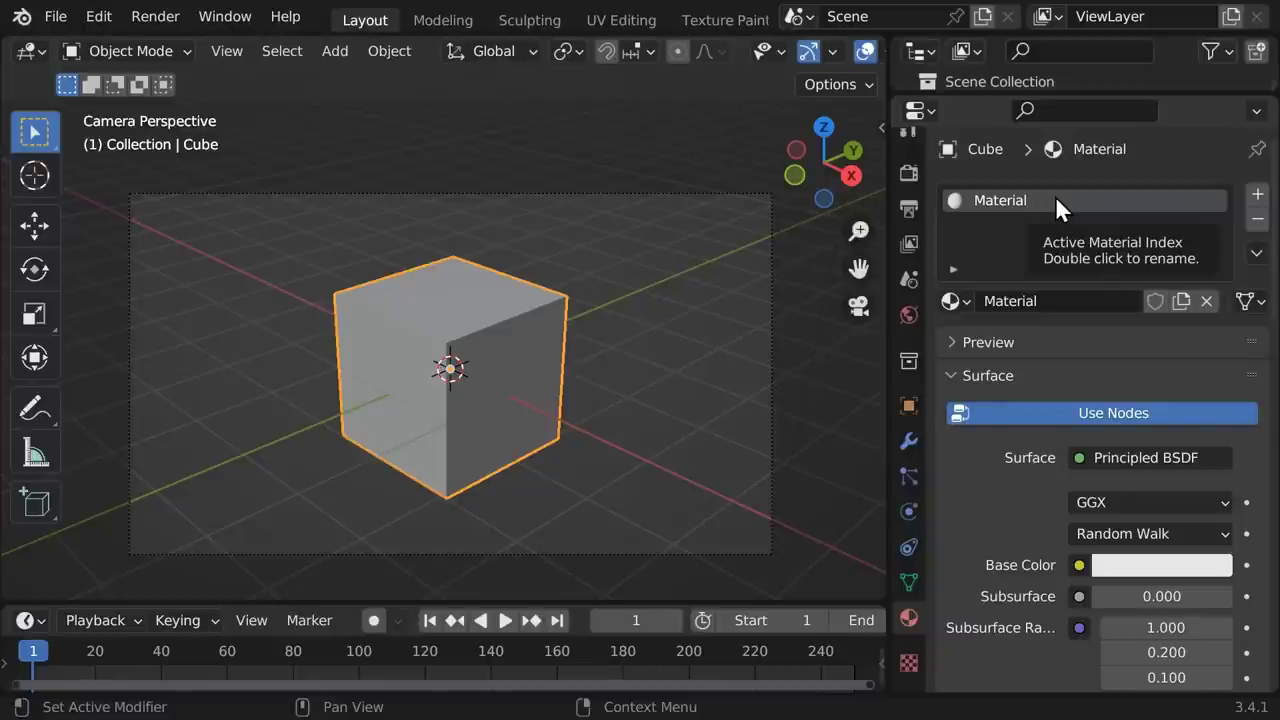
pyautogui.doubleClick(1004, 198)
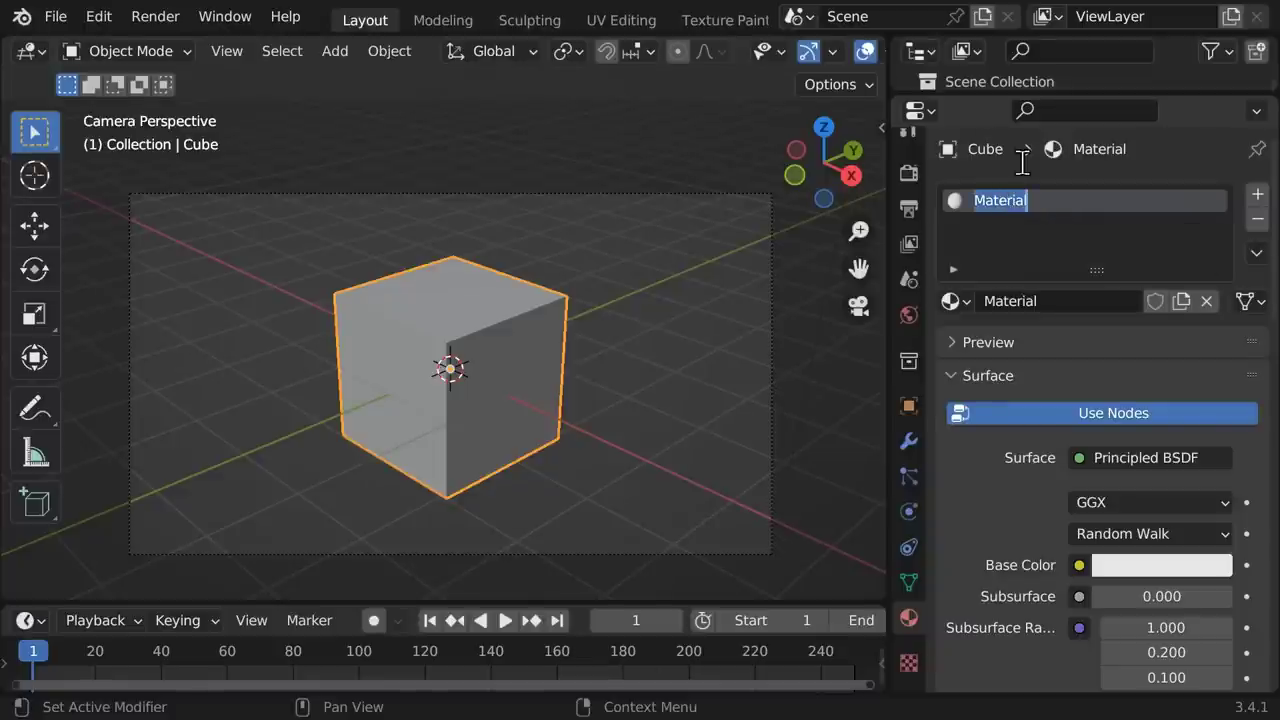
pyautogui.write('Main')
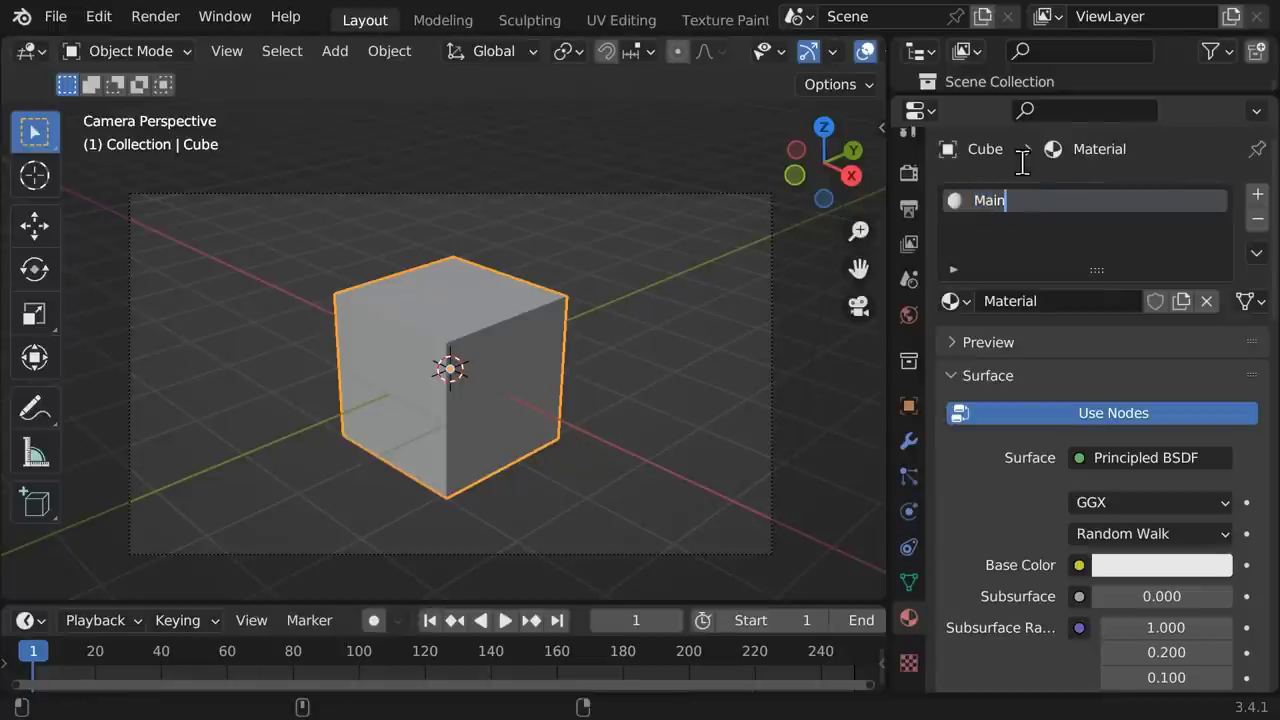
pyautogui.write('_Cube_S')
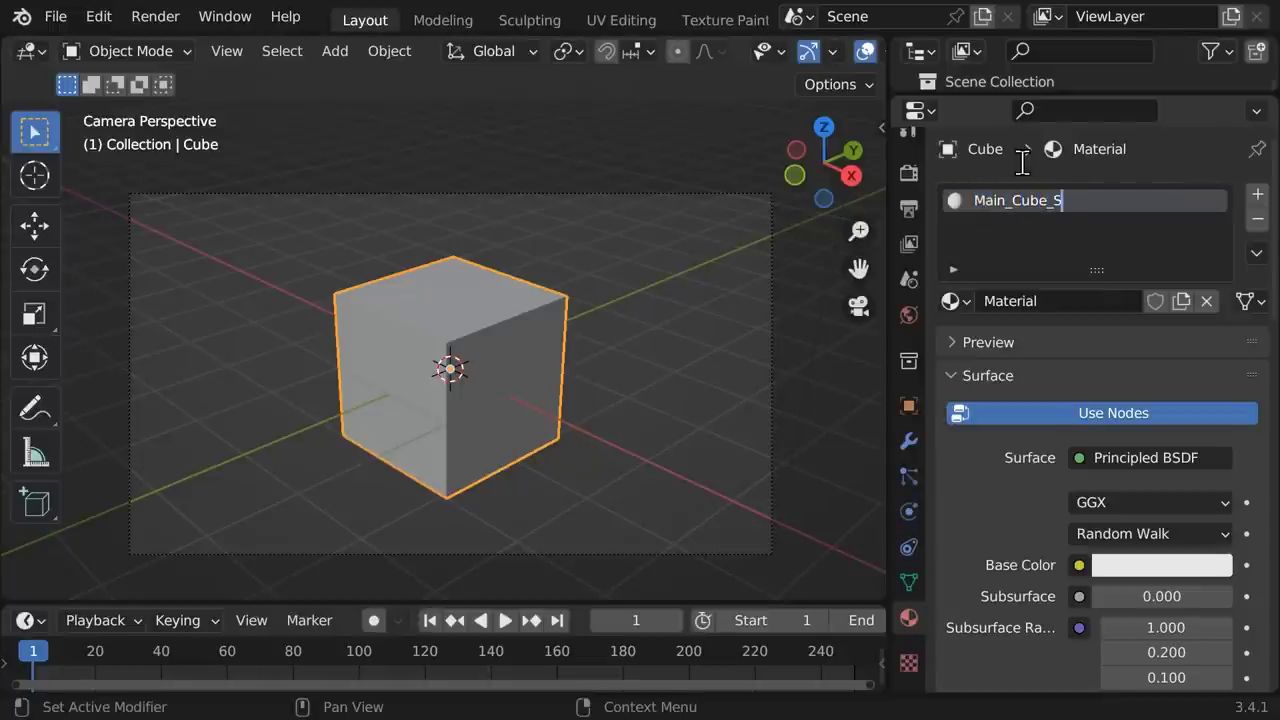
pyautogui.write('urface')
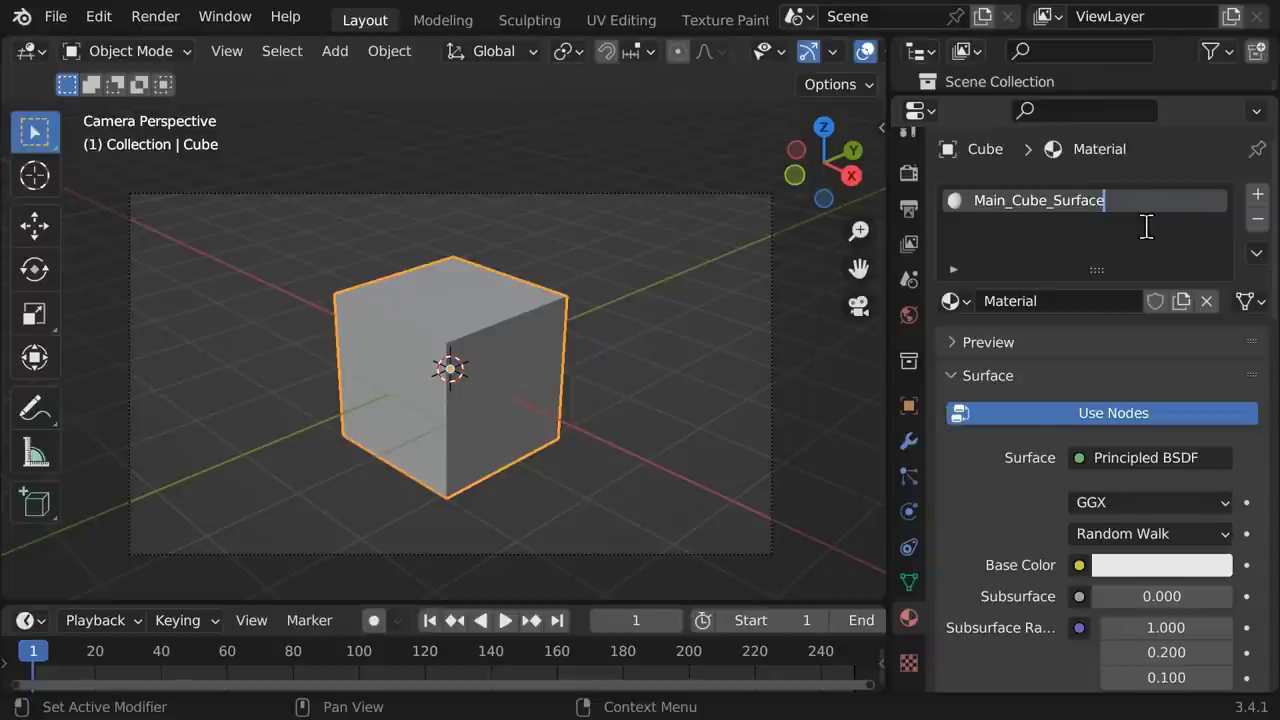
pyautogui.press('Return')
pyautogui.moveTo(1272, 237); pyautogui.dragTo(1271, 291)
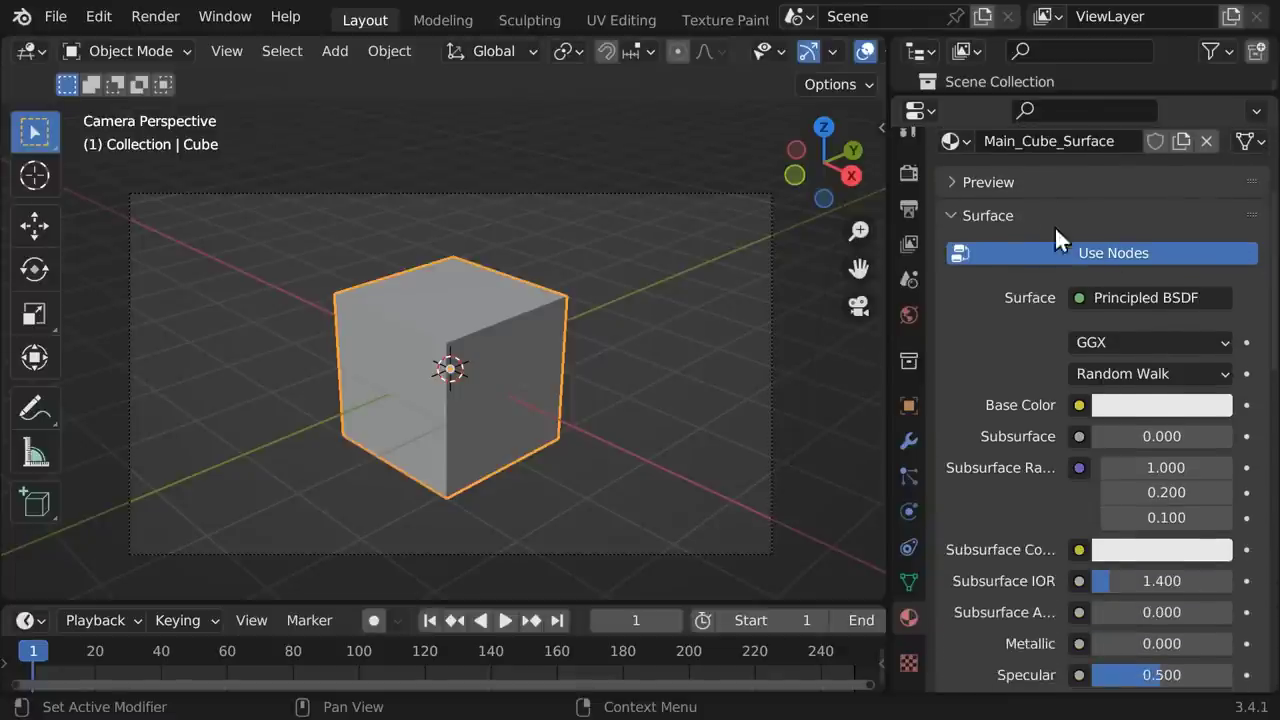
# Step: Cycle the material preview through Cube, Hair, Shader Ball, Cloth and Fluid, ending on Sphere
pyautogui.click(948, 181)
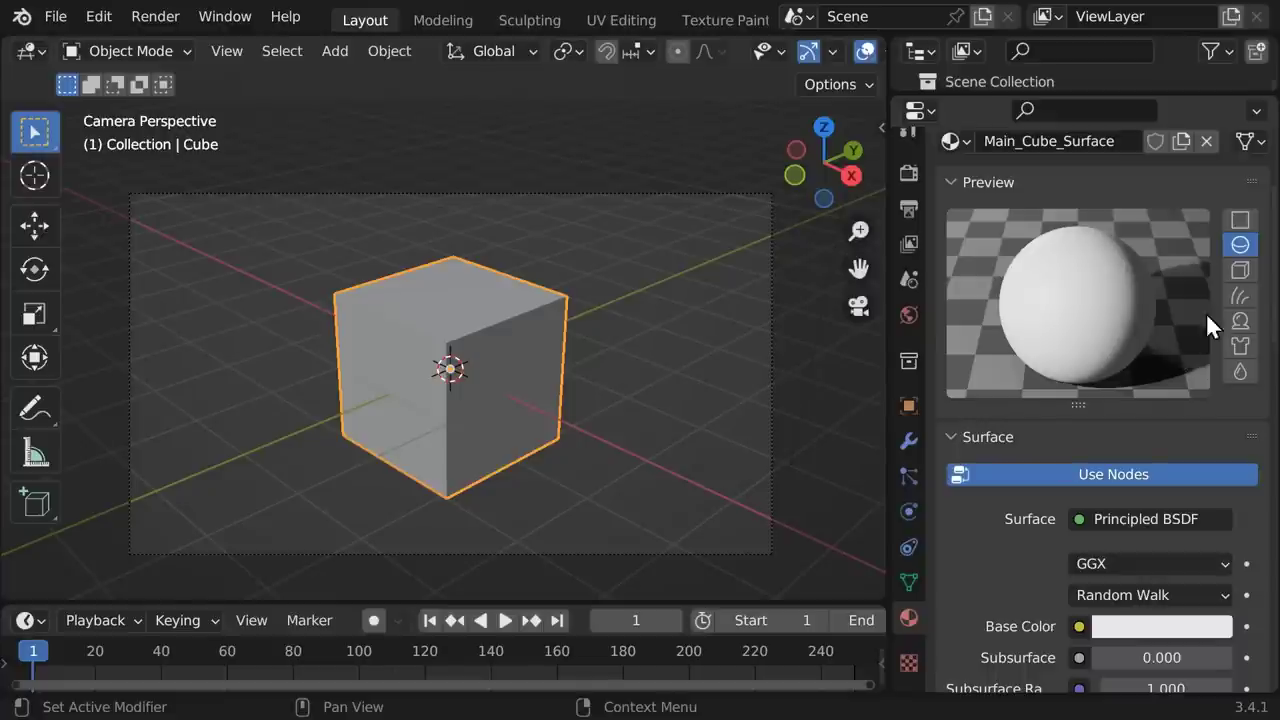
pyautogui.click(1236, 272)
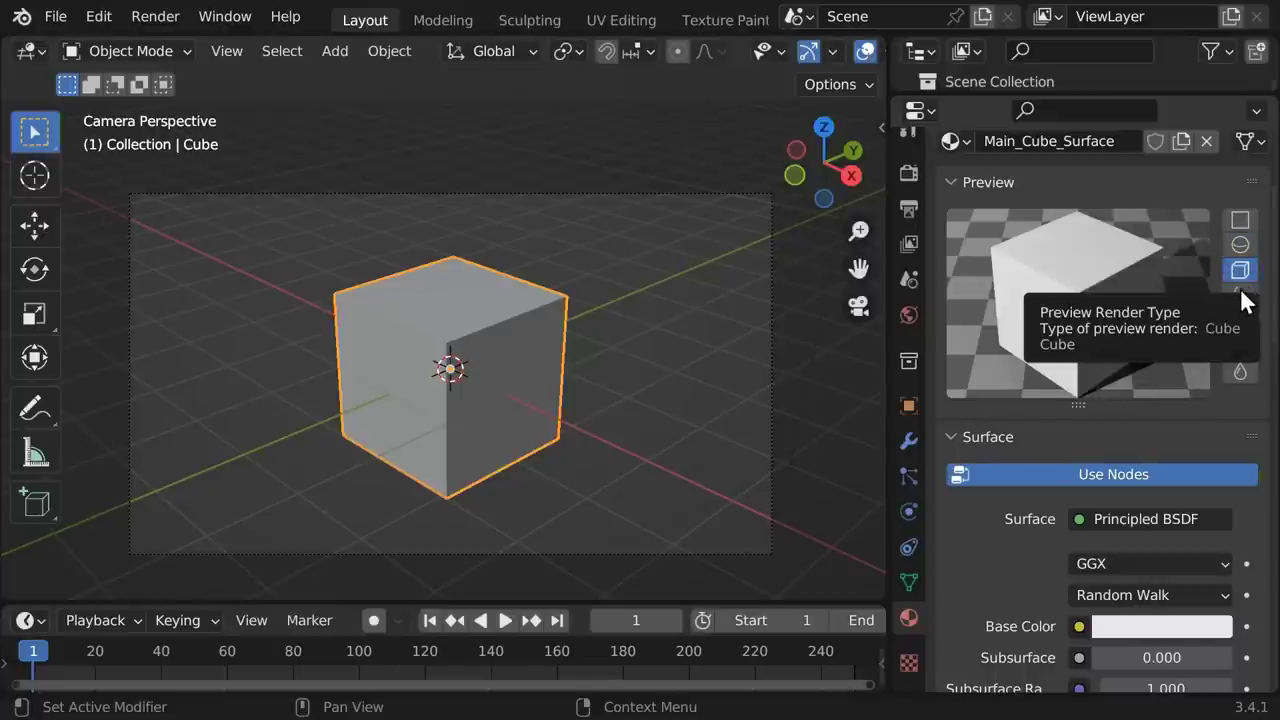
pyautogui.click(1244, 303)
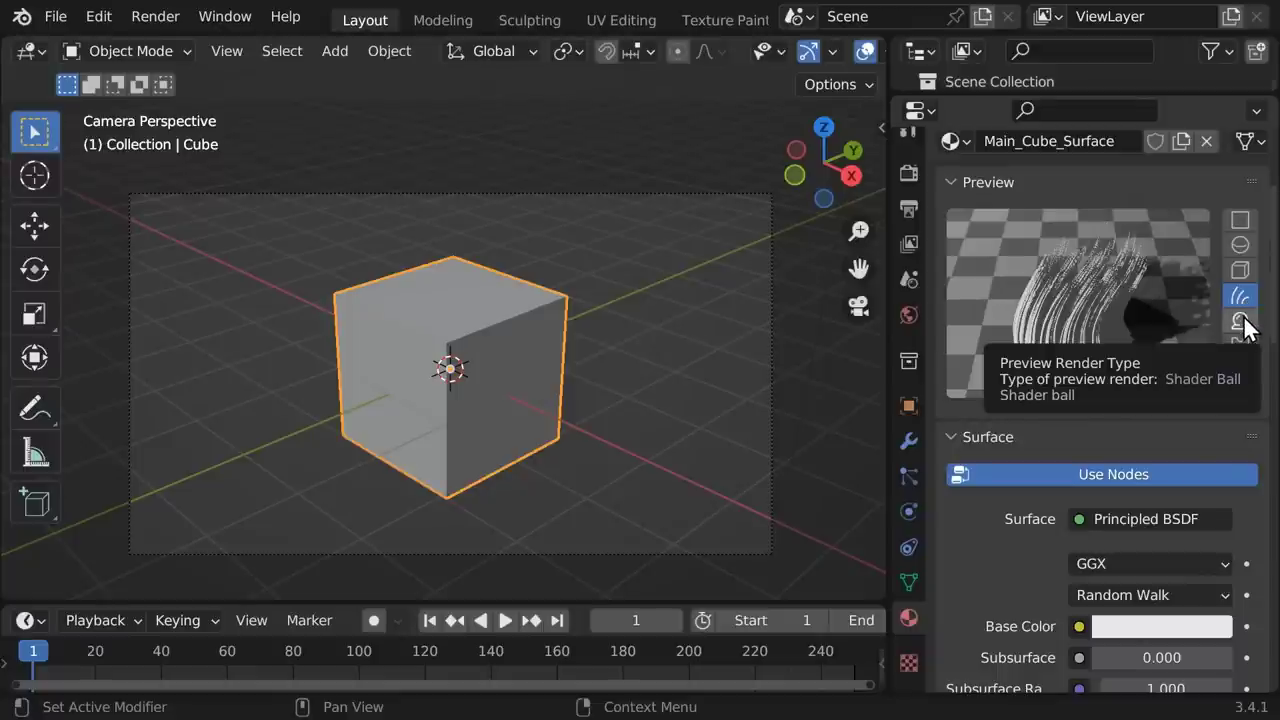
pyautogui.click(1242, 318)
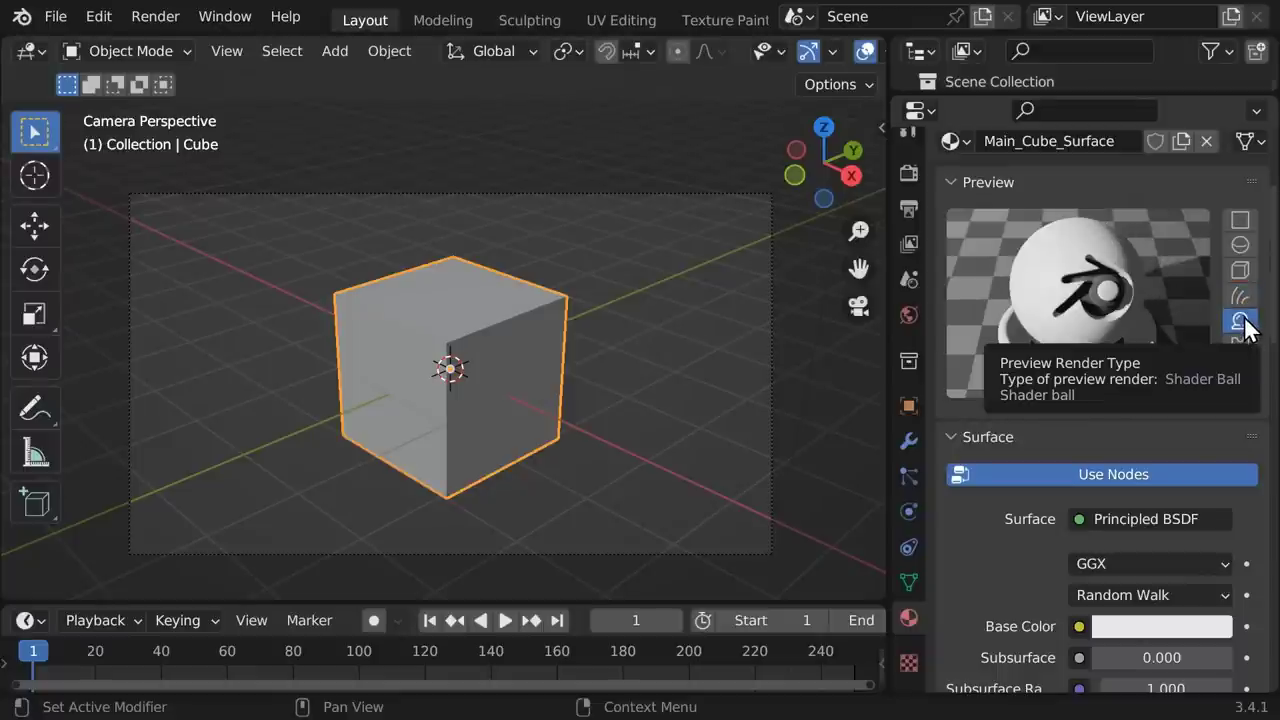
pyautogui.click(1241, 345)
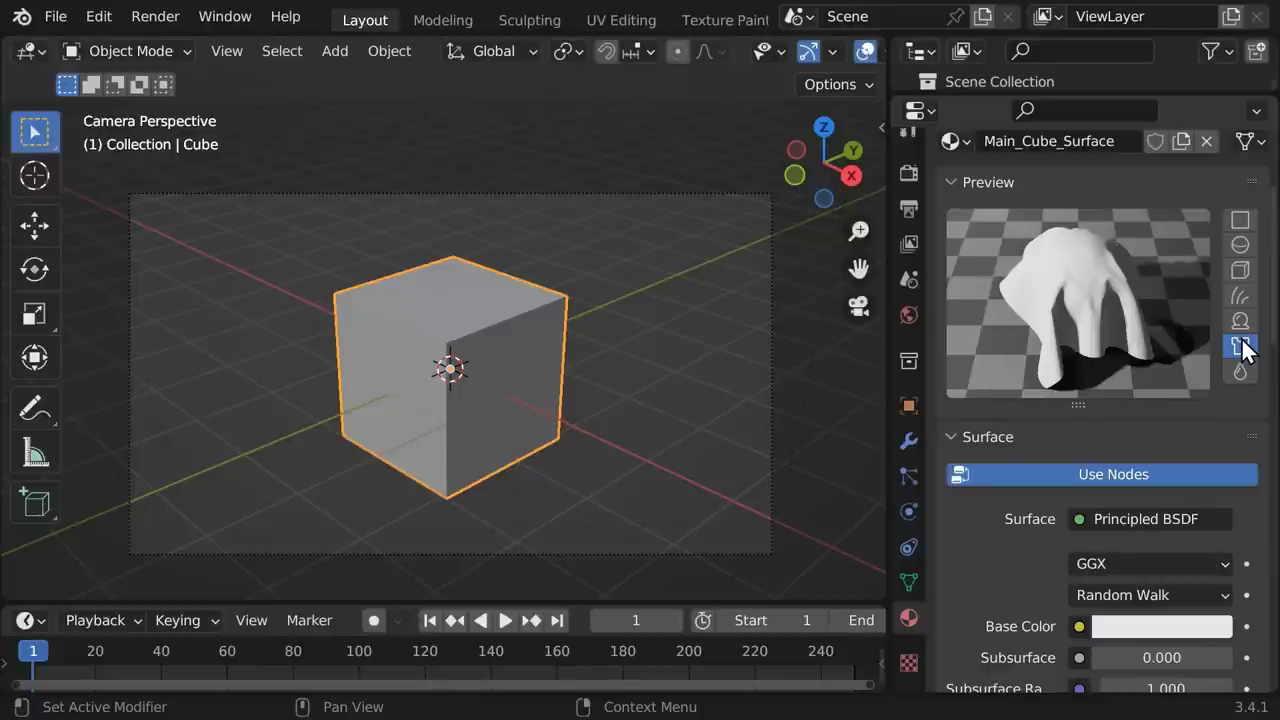
pyautogui.click(1242, 372)
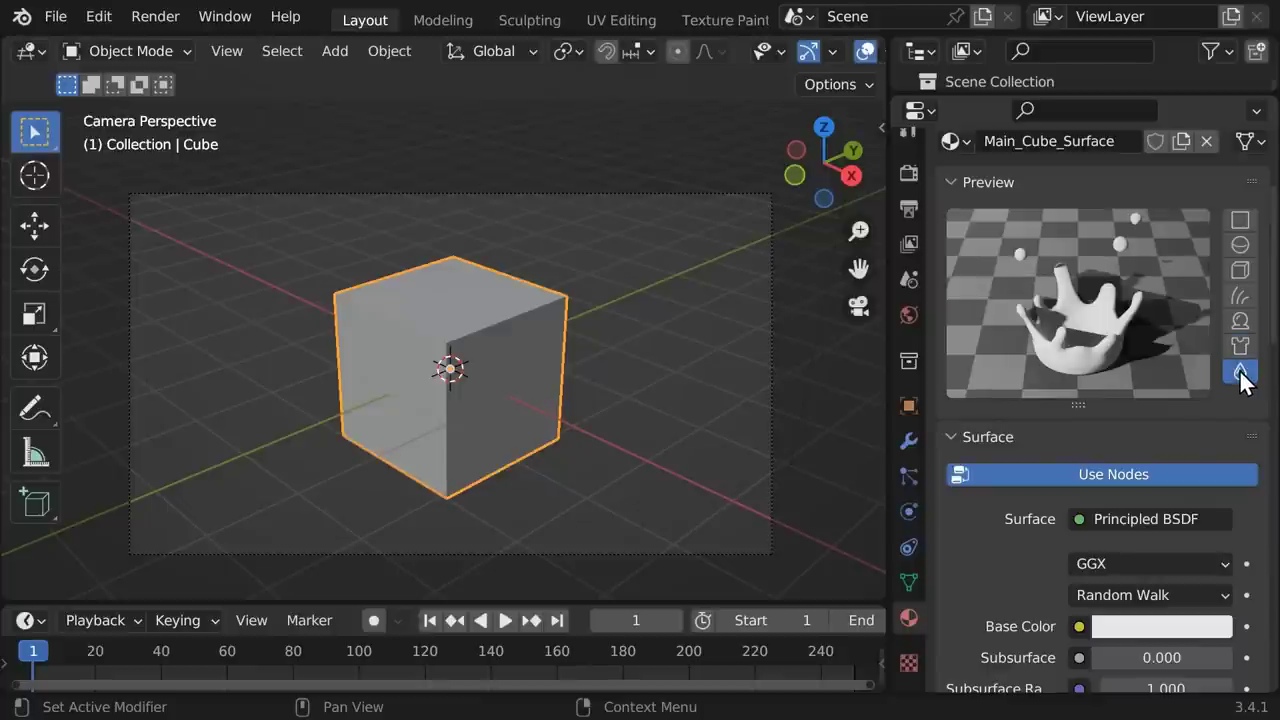
pyautogui.click(1240, 245)
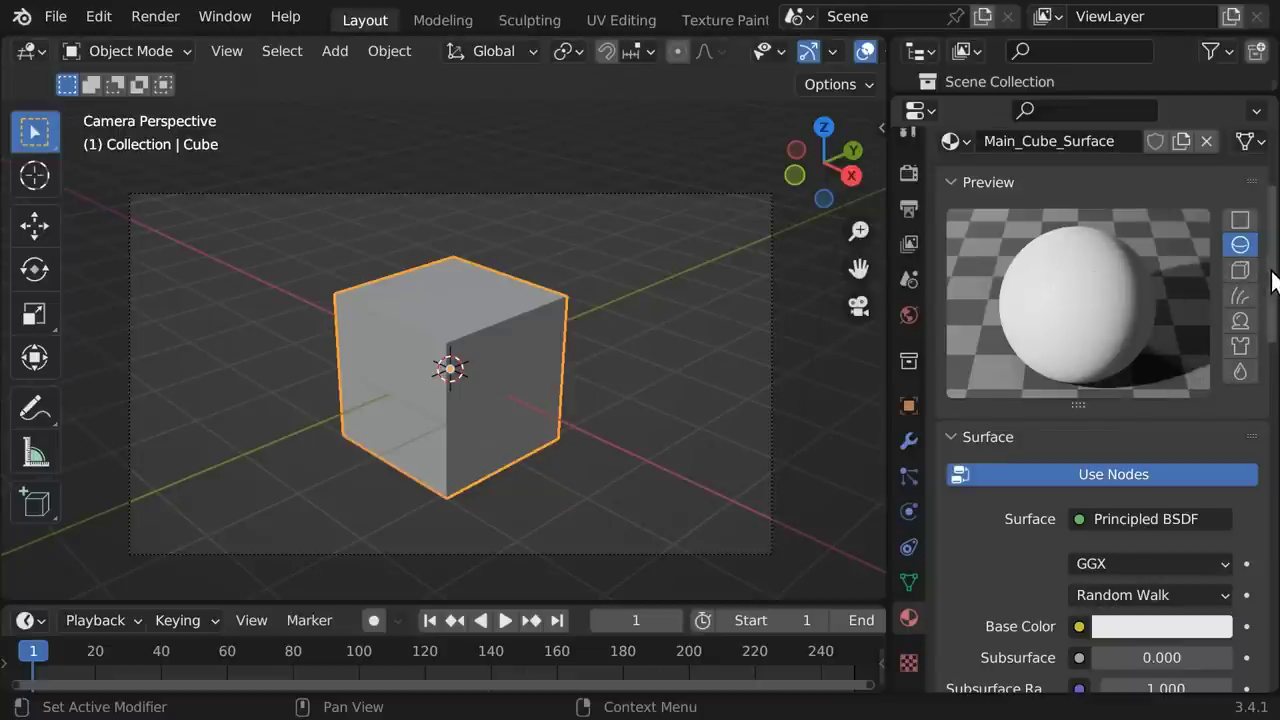
pyautogui.scroll(-2, 1274, 290)
pyautogui.scroll(-2, 1274, 300)
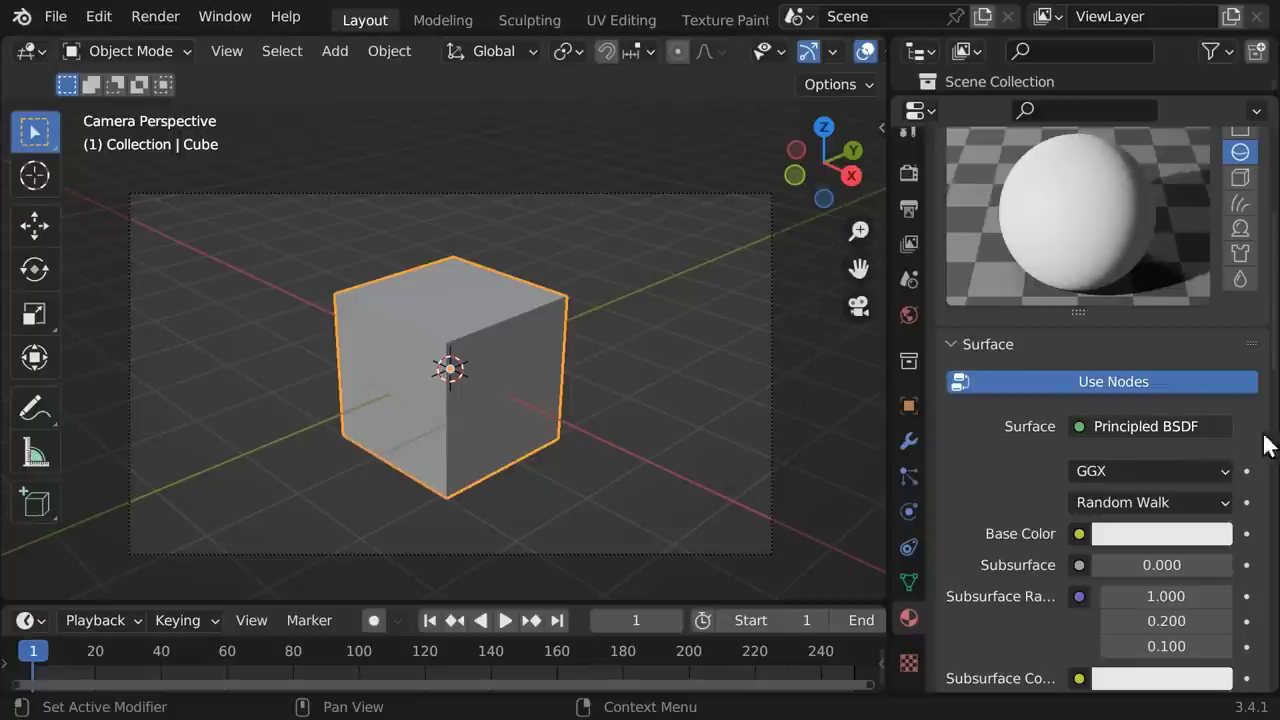
pyautogui.scroll(-2, 1276, 345)
pyautogui.moveTo(1276, 345); pyautogui.dragTo(1249, 409)
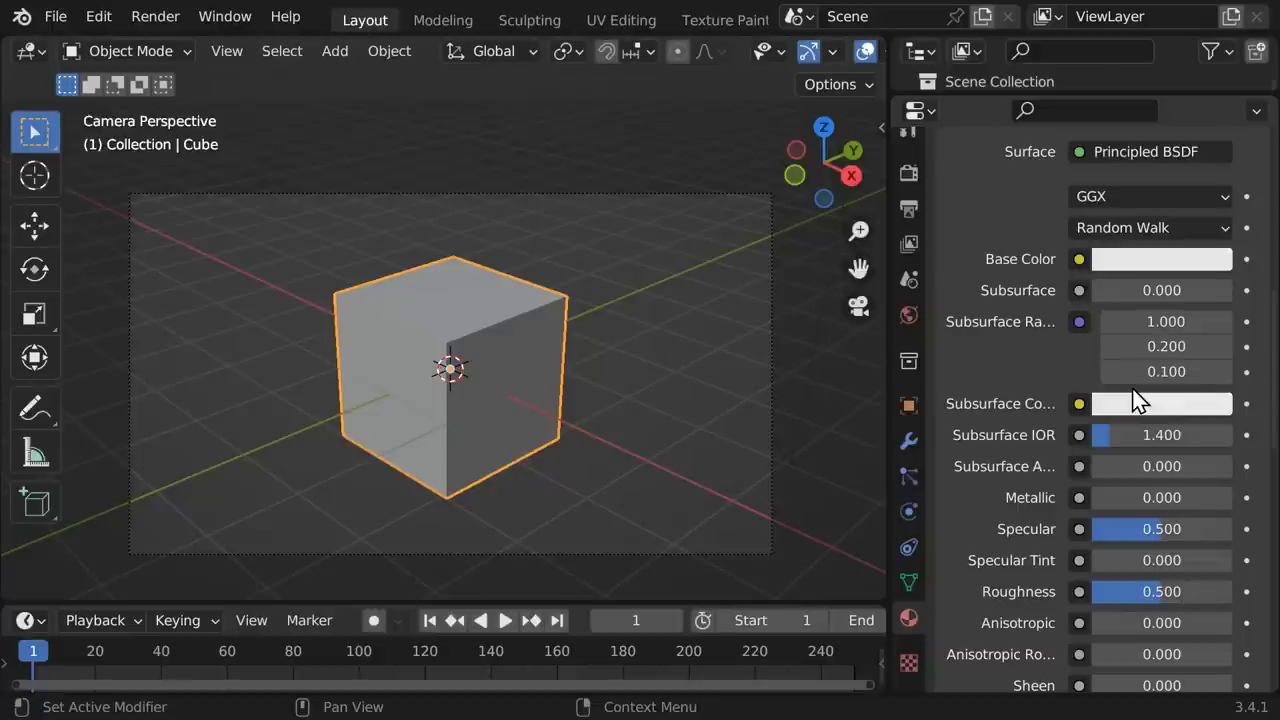
# Step: Set Main_Cube_Surface's base colour to saturated red and its roughness to 0.1
pyautogui.click(1121, 258)
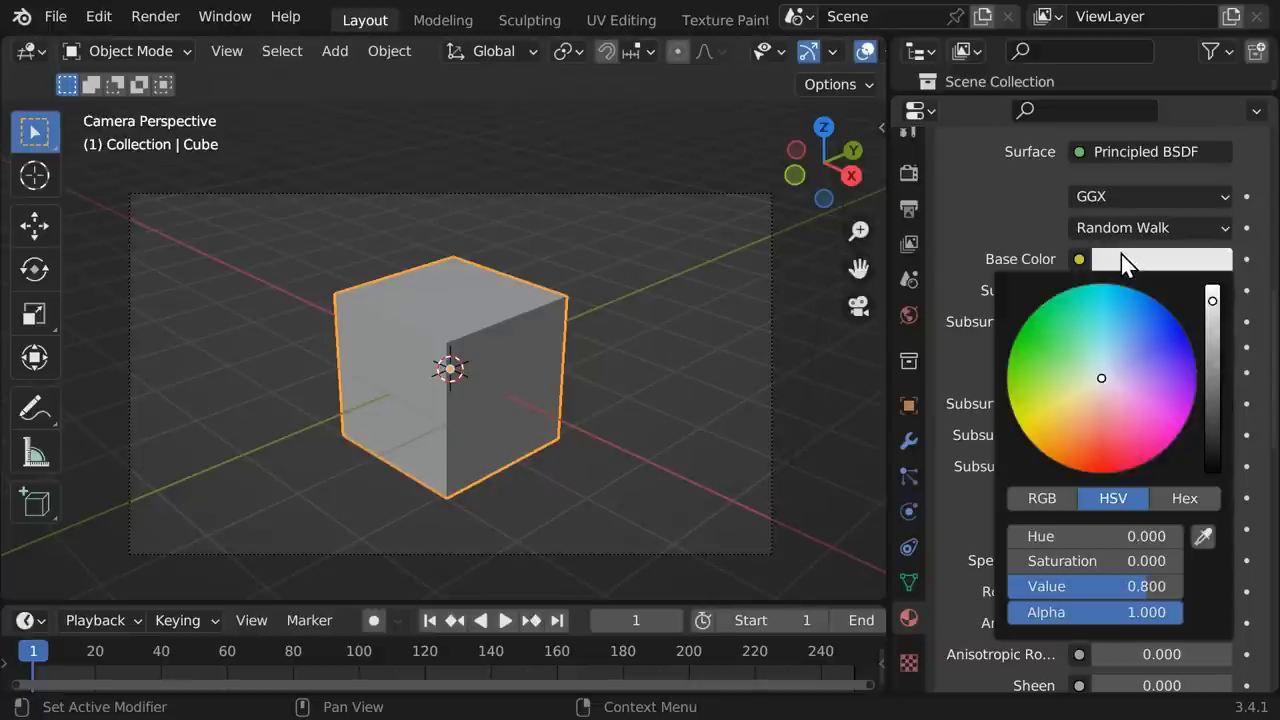
pyautogui.moveTo(1101, 378); pyautogui.dragTo(1108, 472)
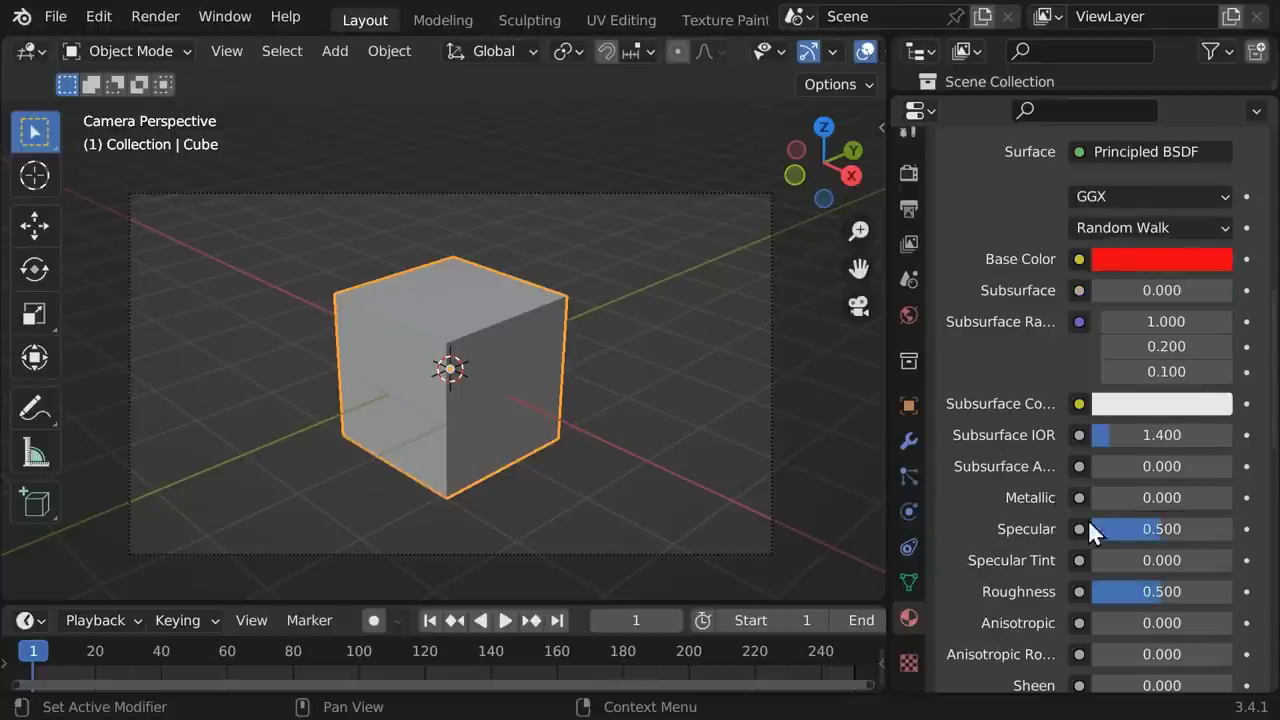
pyautogui.click(1160, 592)
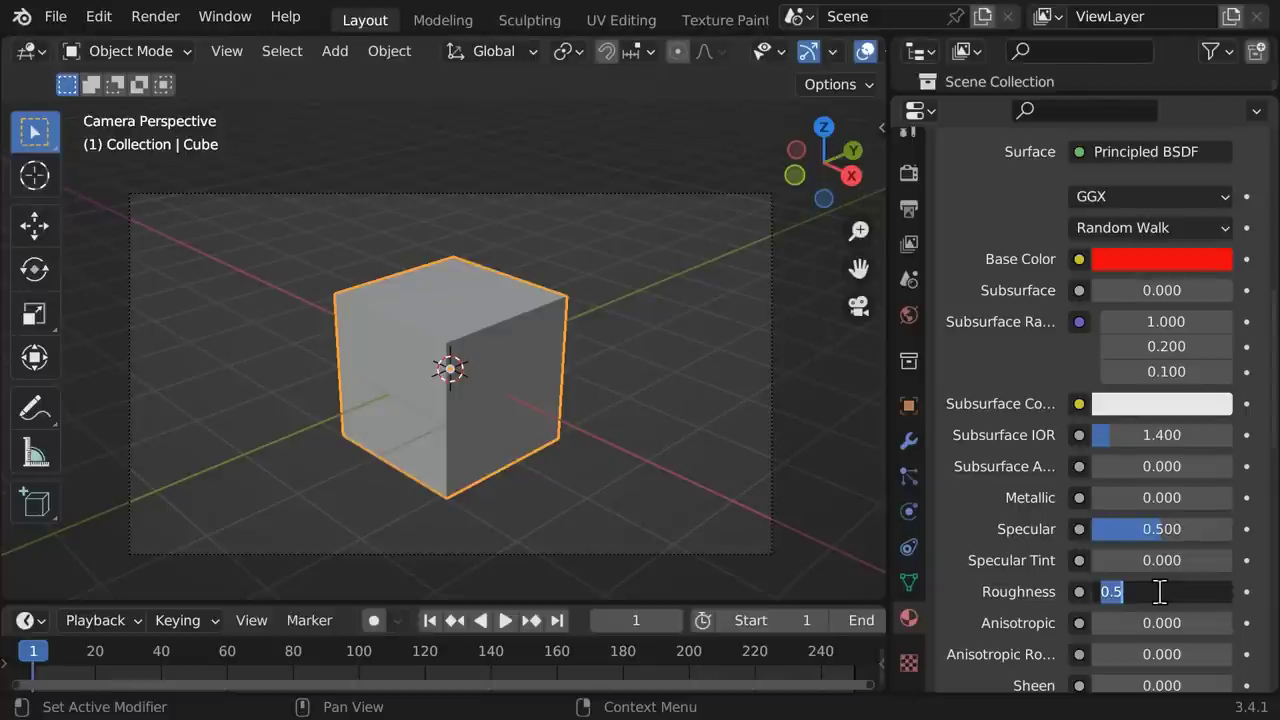
pyautogui.write('.1')
pyautogui.press('Return')
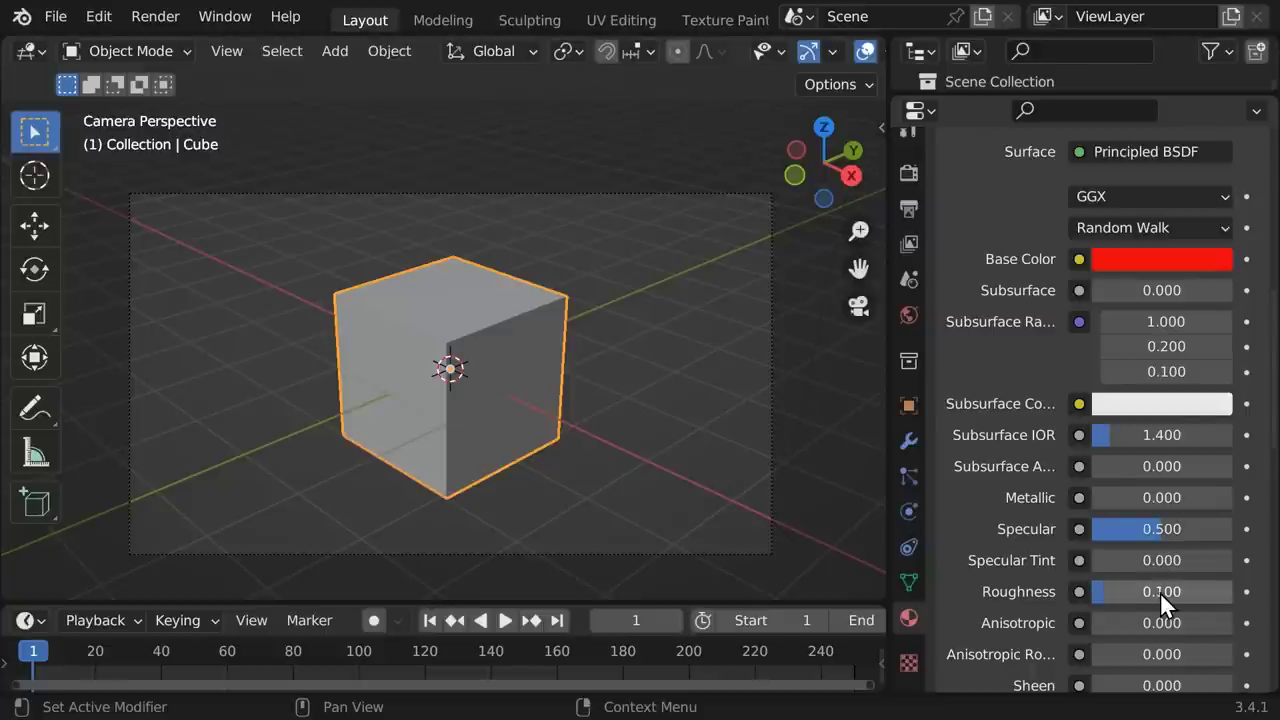
pyautogui.scroll(5, 1262, 362)
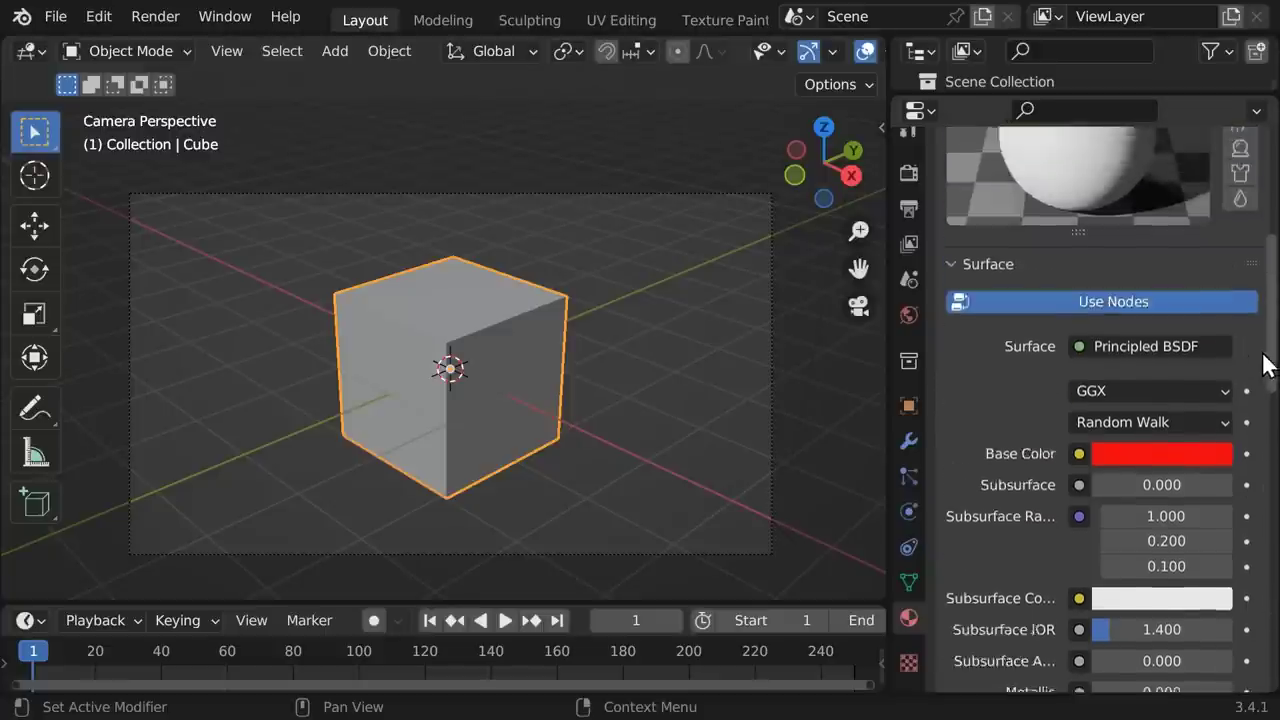
pyautogui.scroll(5, 1265, 362)
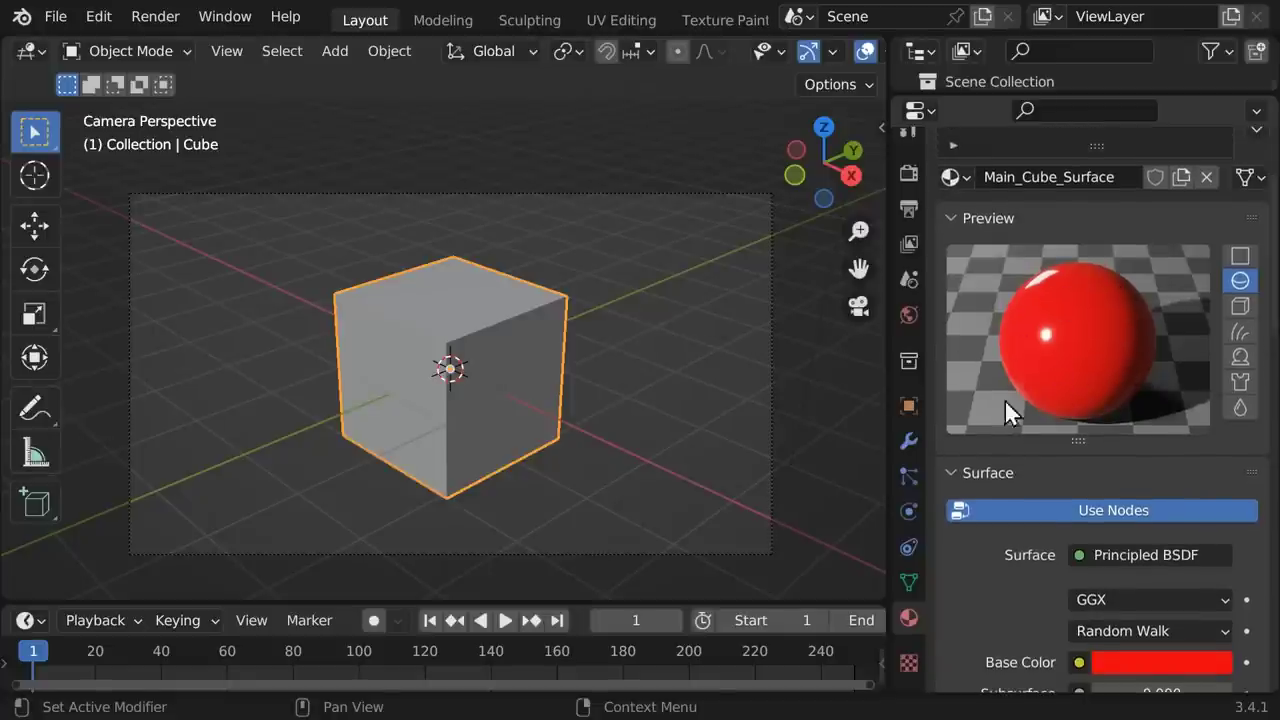
pyautogui.press('F12')
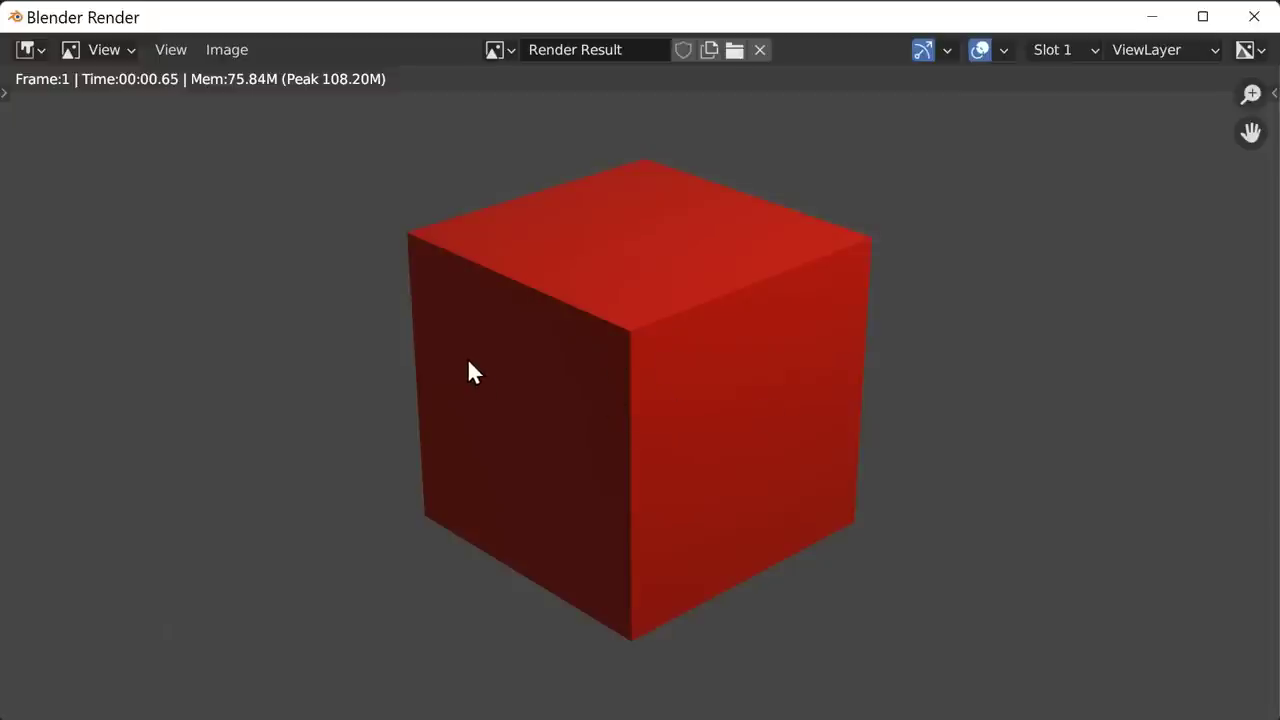
pyautogui.click(1252, 20)
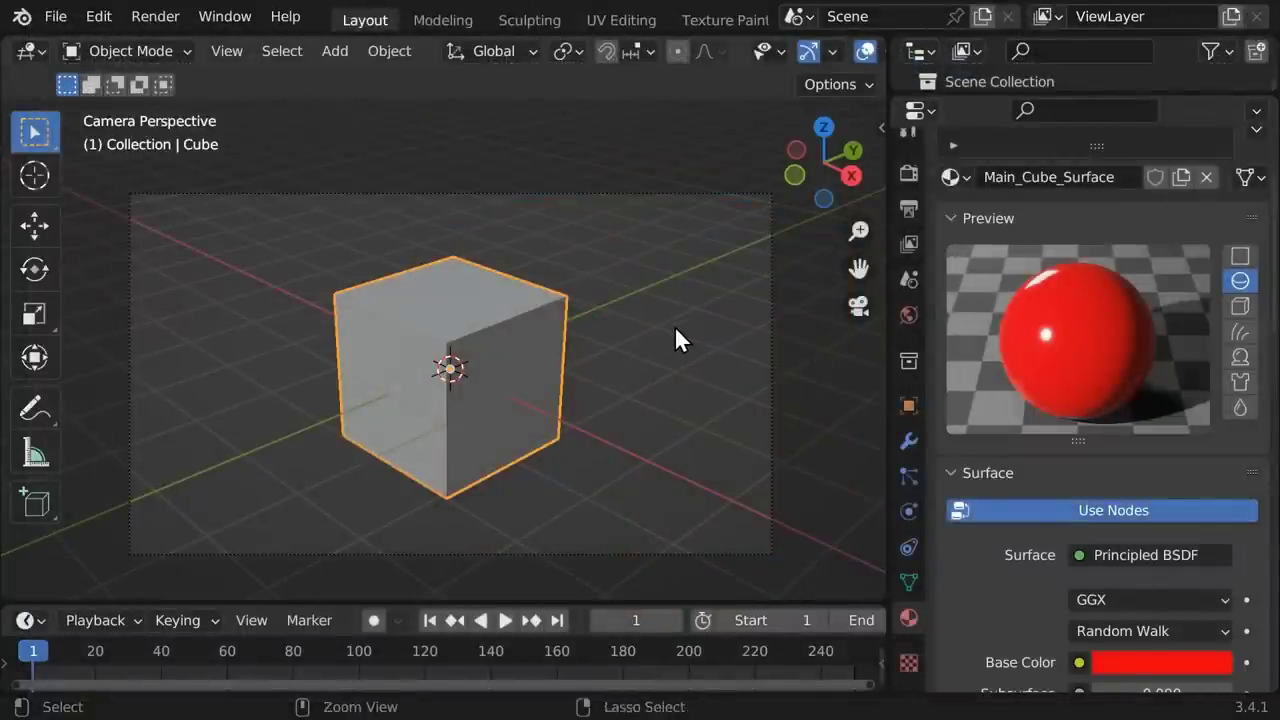
# Step: Maximize the viewport to compare Material Preview and Rendered shading, then restore the layout
pyautogui.hotkey('ctrl', 'space')
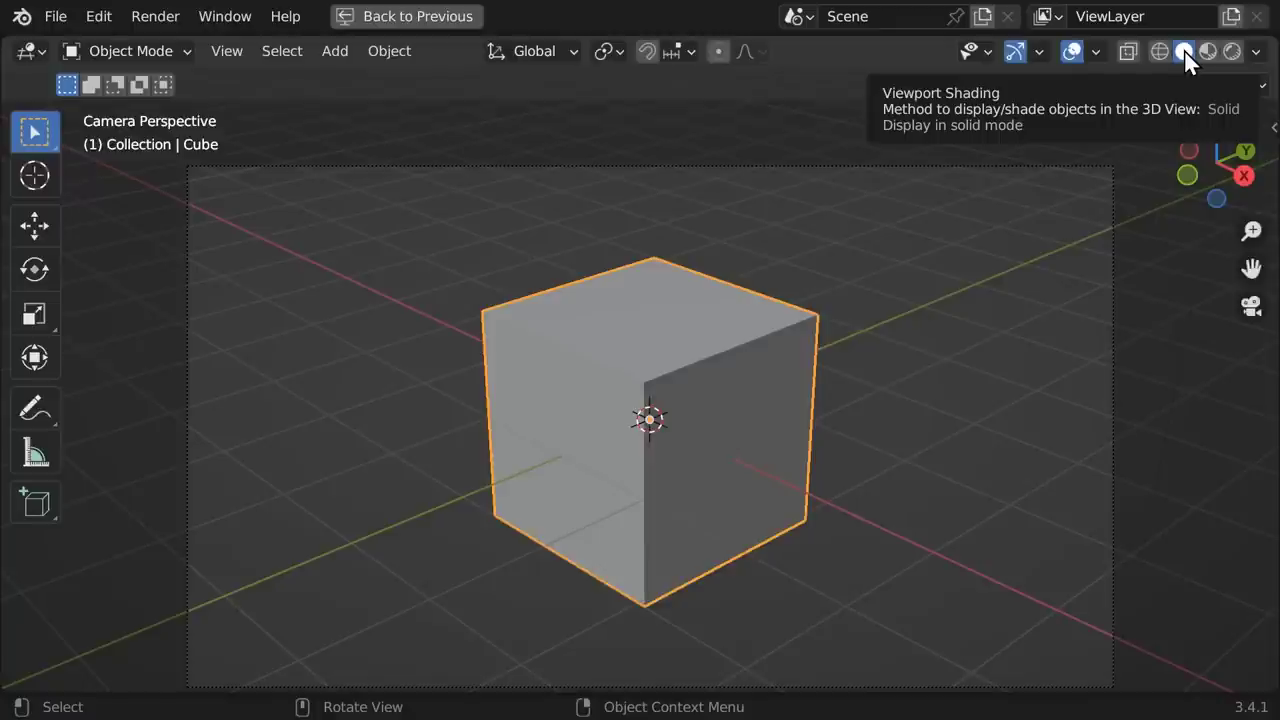
pyautogui.click(1208, 52)
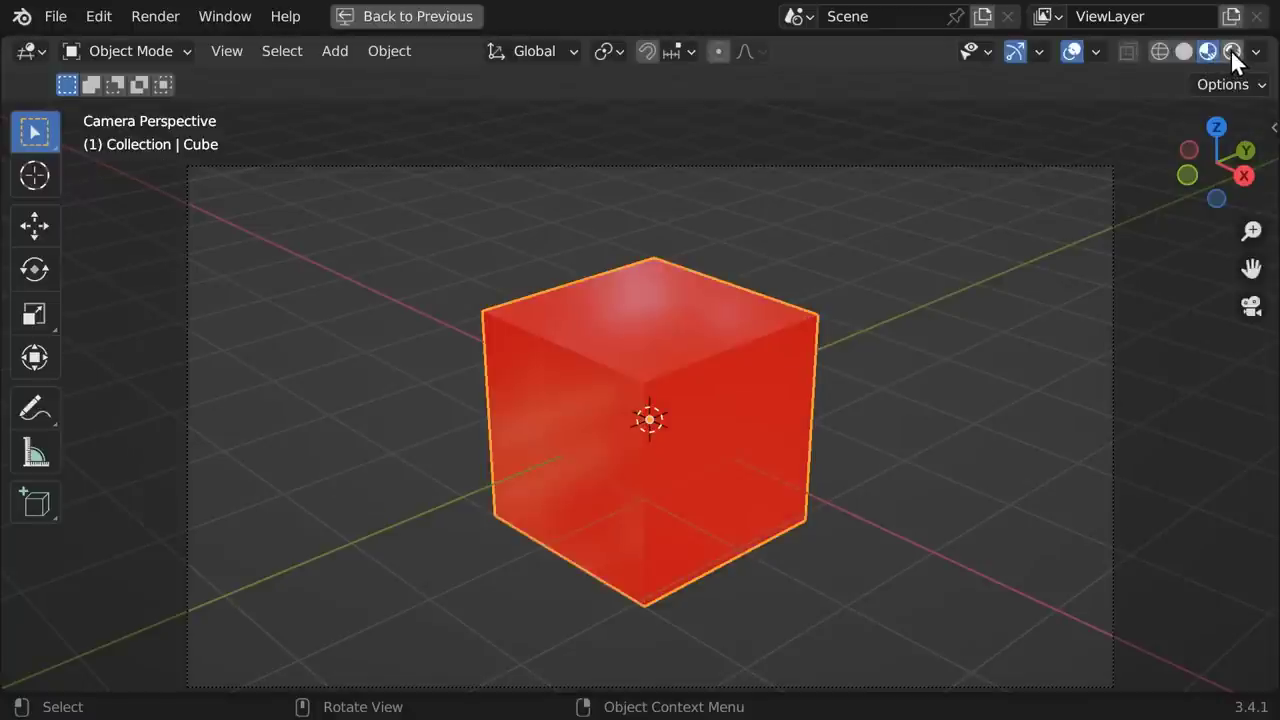
pyautogui.click(1232, 52)
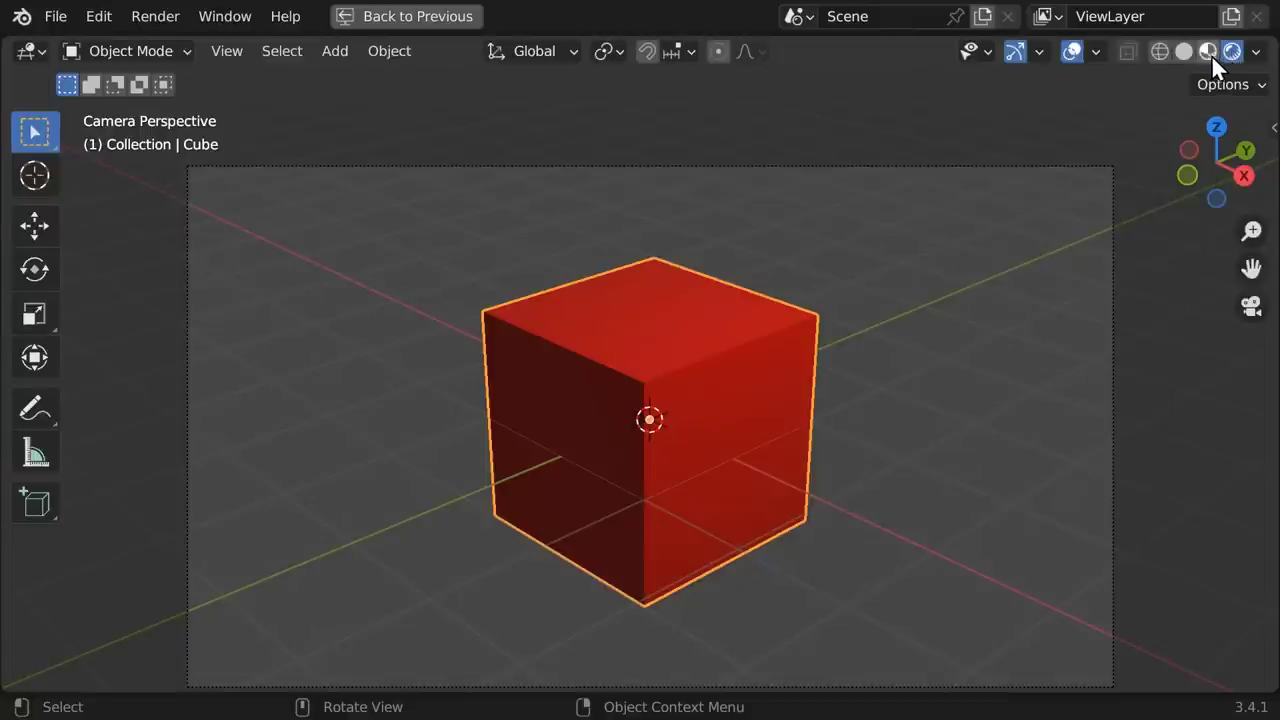
pyautogui.click(1208, 52)
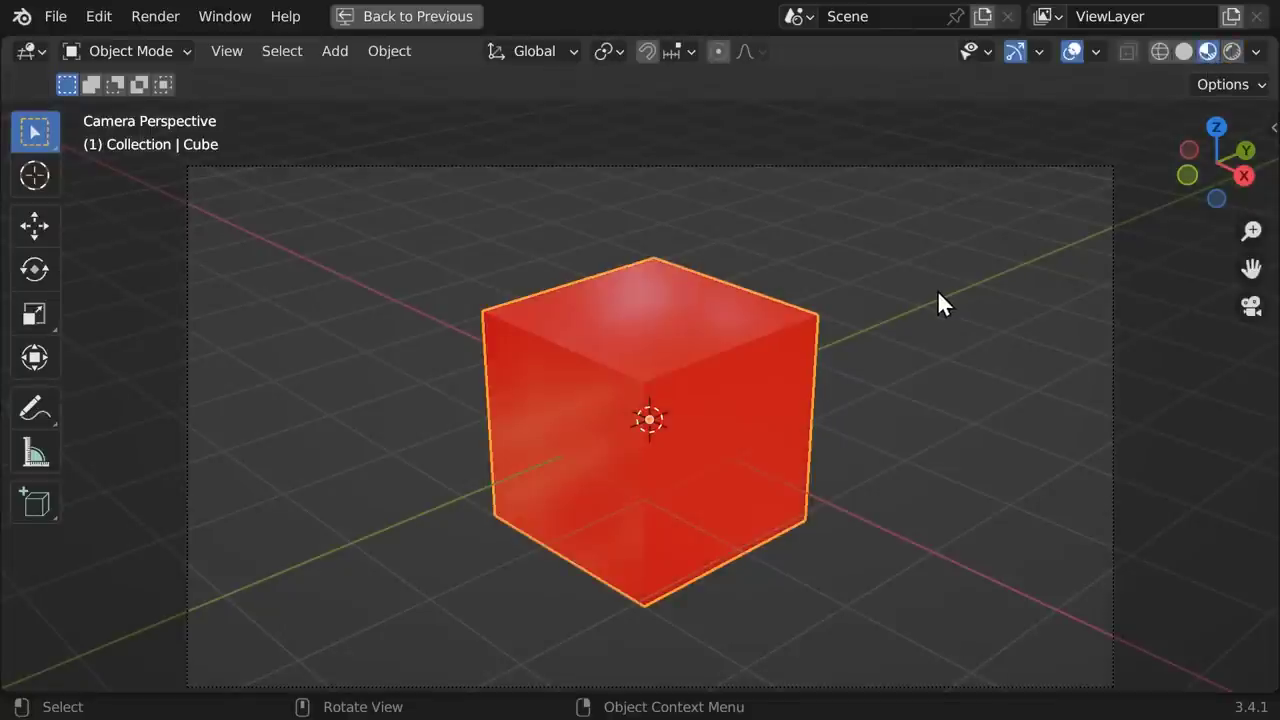
pyautogui.hotkey('ctrl', 'space')
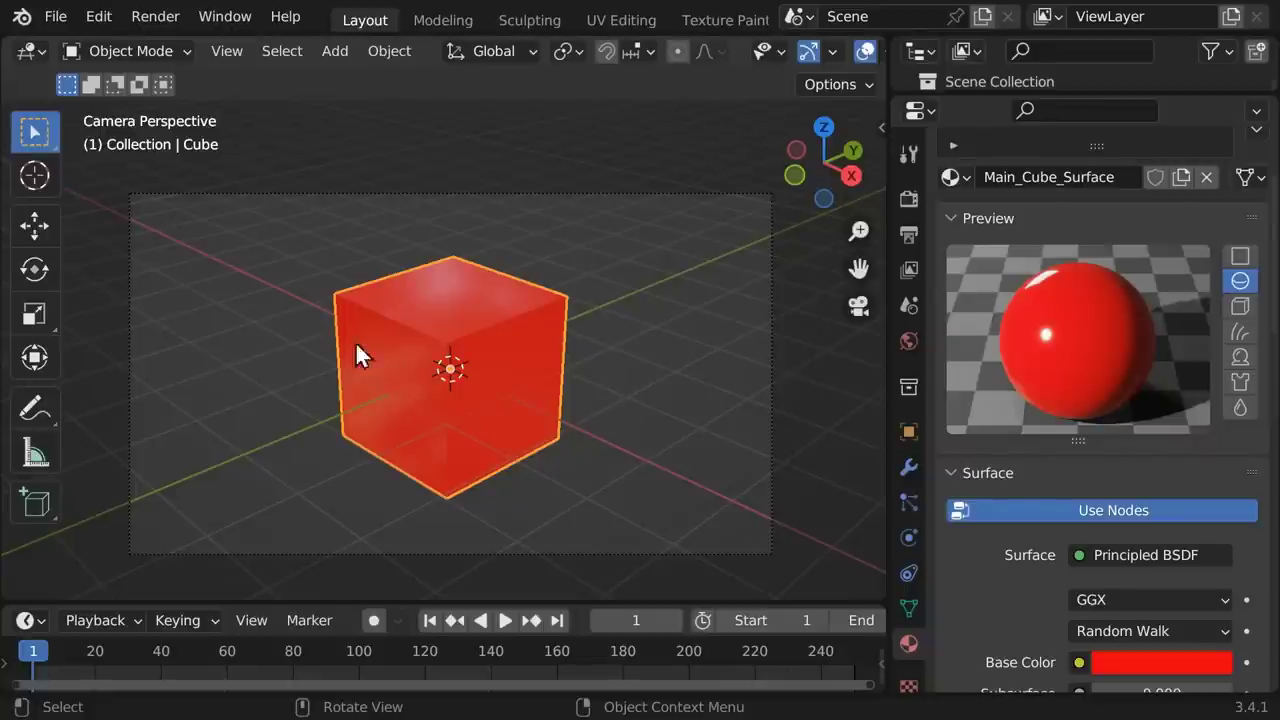
# Step: Switch the cube into Edit Mode and widen the tool shelf to two columns
pyautogui.click(149, 51)
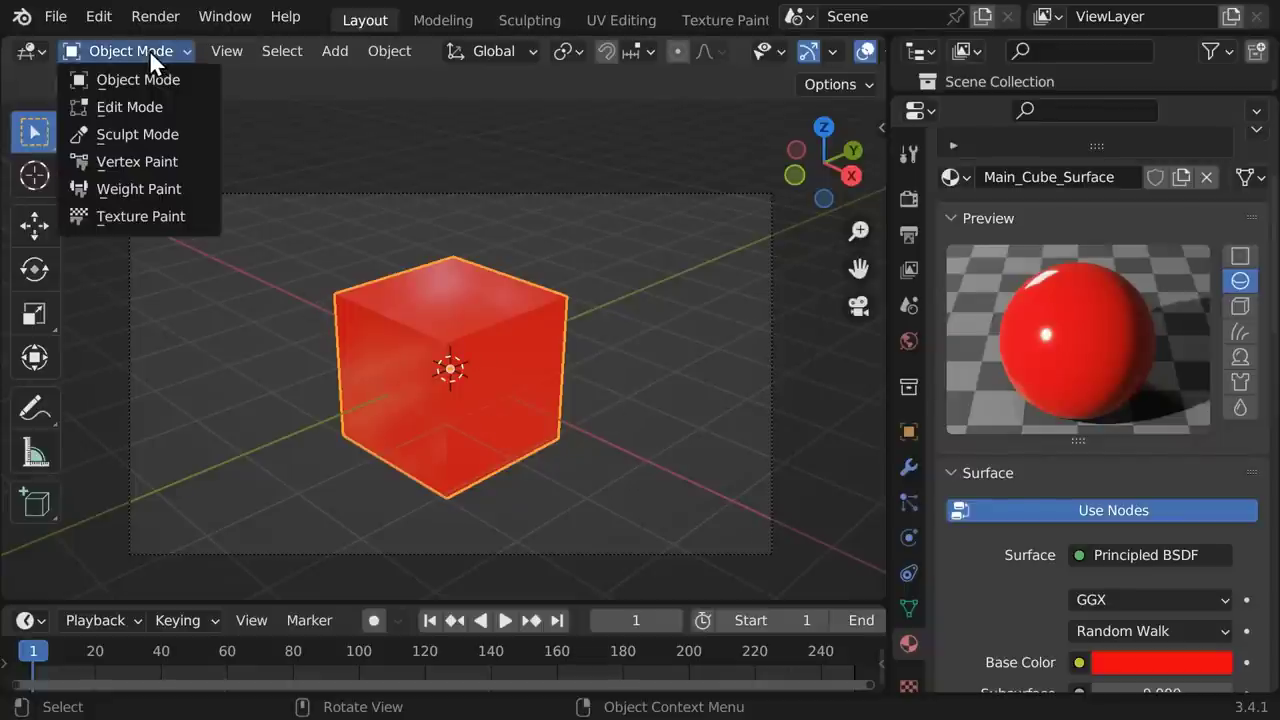
pyautogui.click(134, 104)
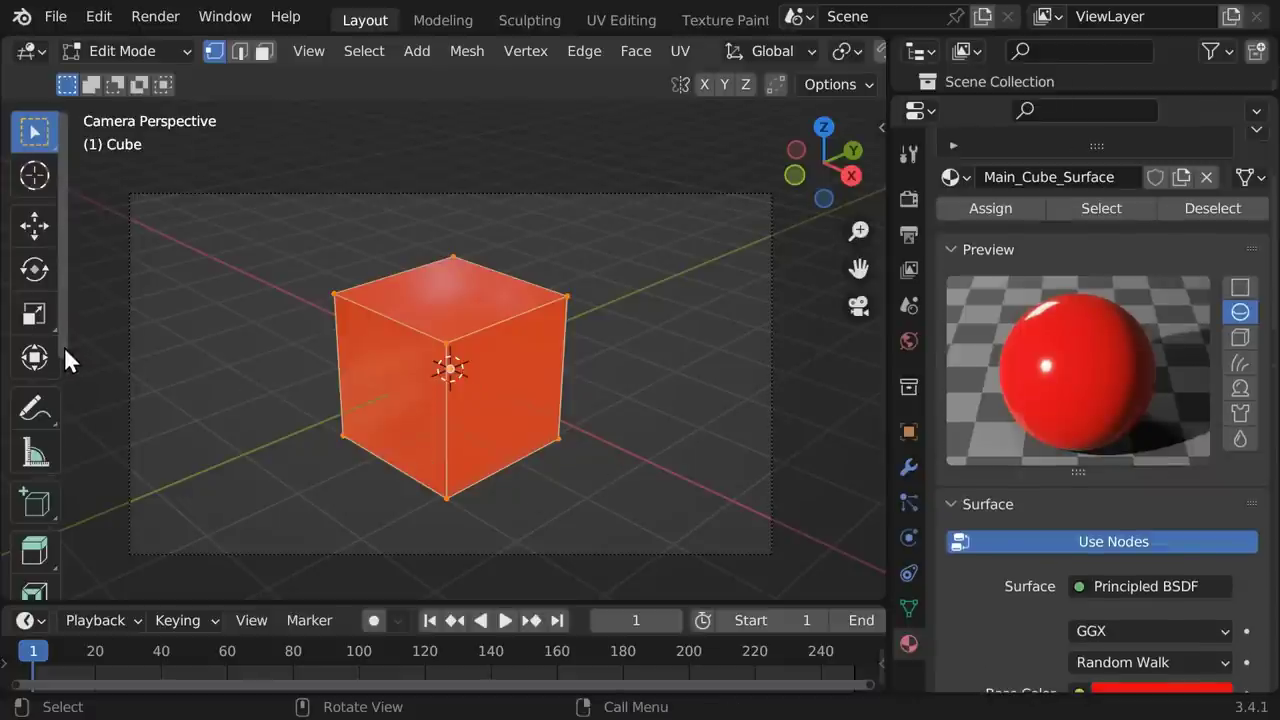
pyautogui.moveTo(58, 345); pyautogui.dragTo(96, 345)
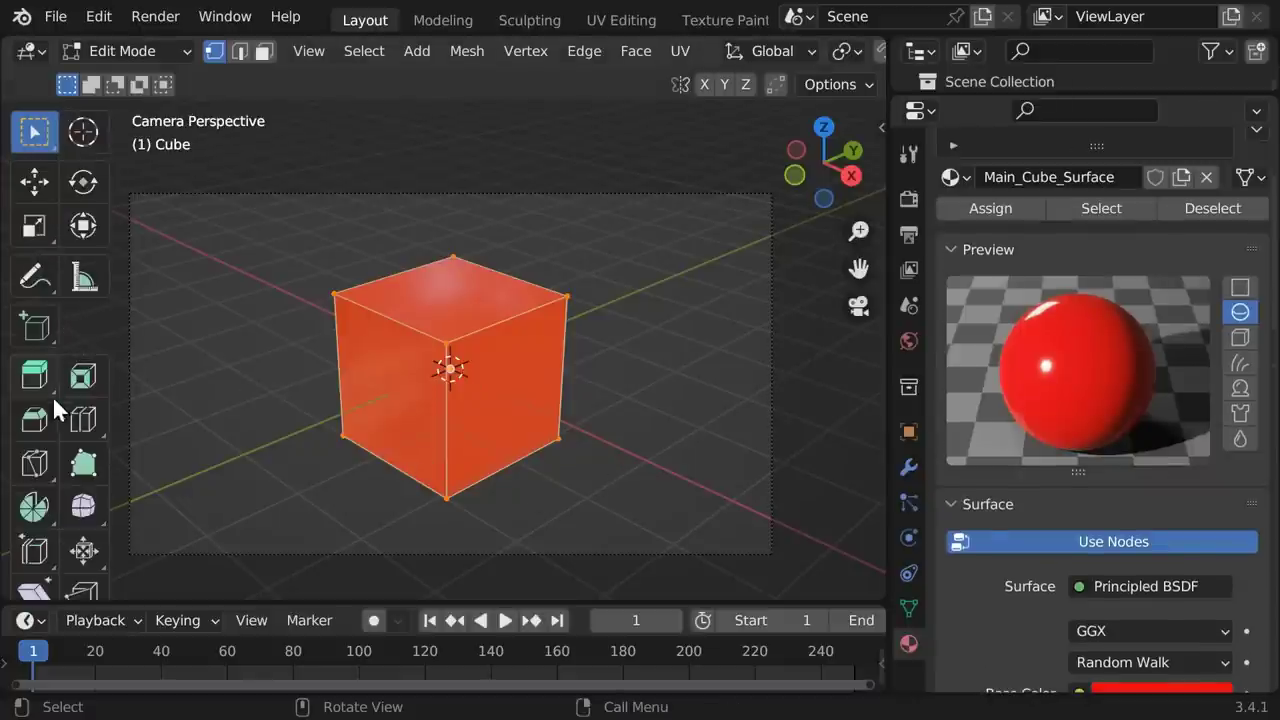
# Step: Bevel all of the cube's edges with 7 segments
pyautogui.click(36, 424)
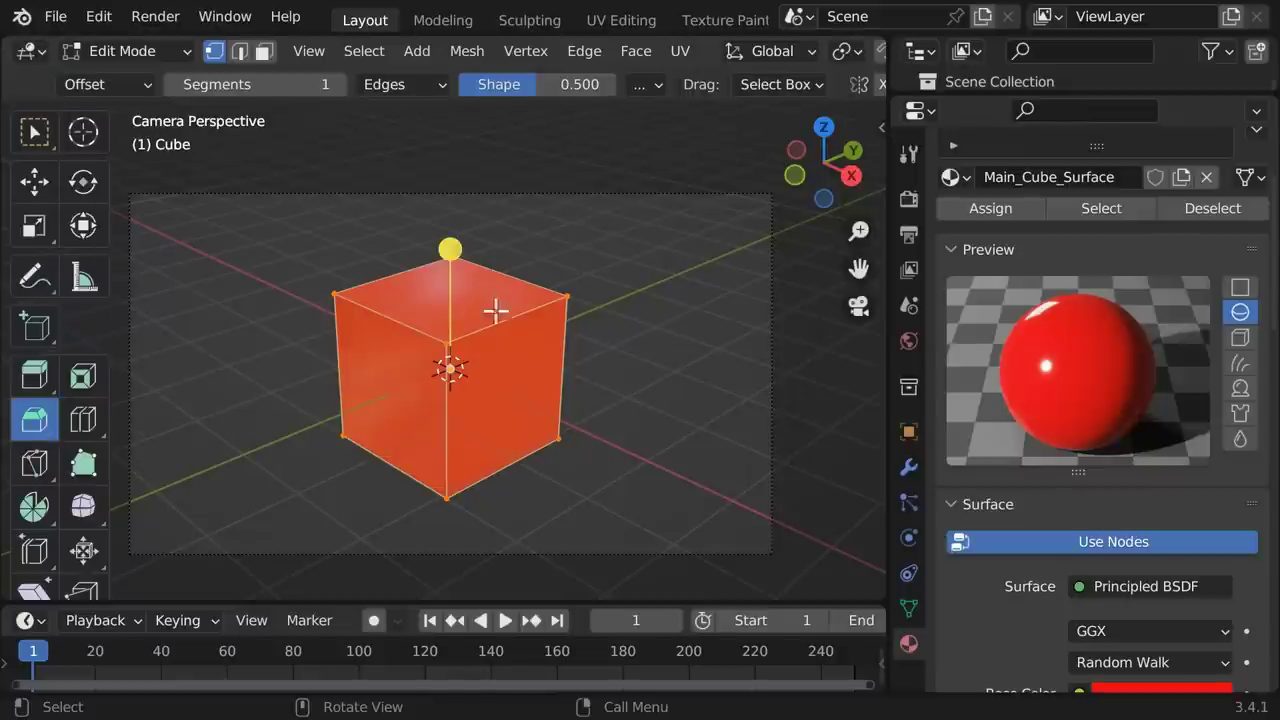
pyautogui.moveTo(451, 246); pyautogui.dragTo(457, 222)
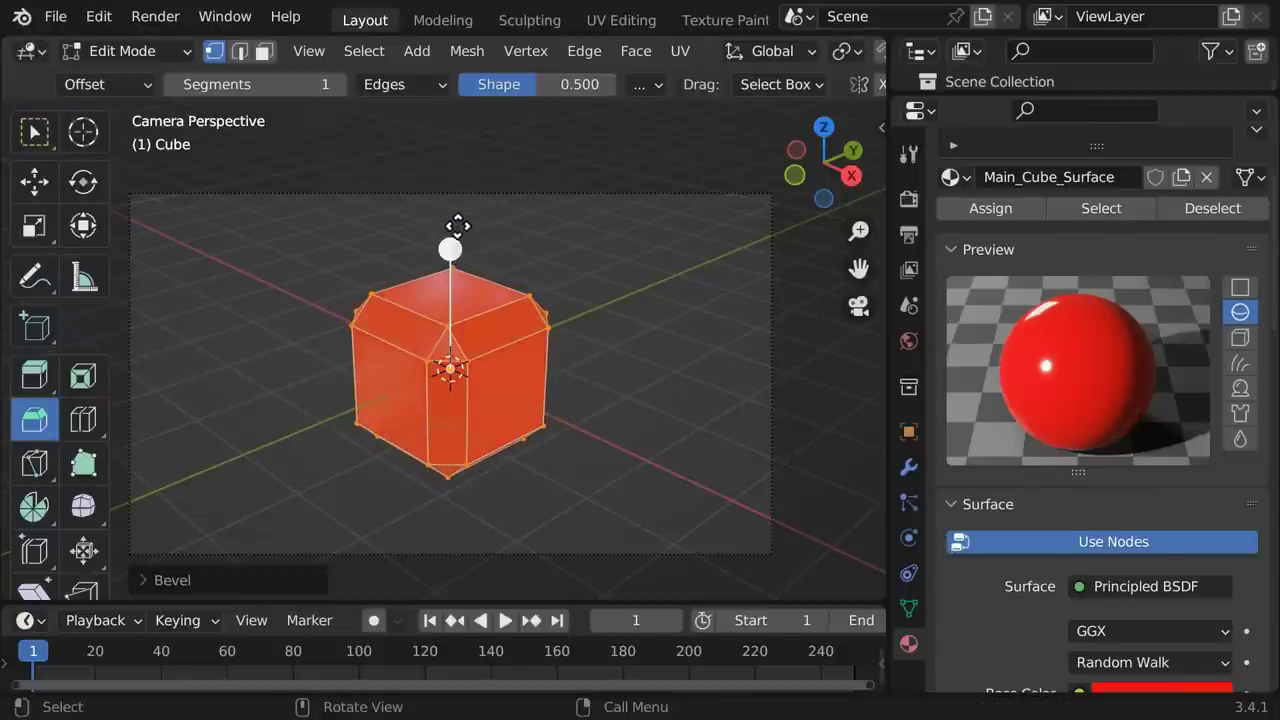
pyautogui.click(168, 588)
pyautogui.click(374, 252)
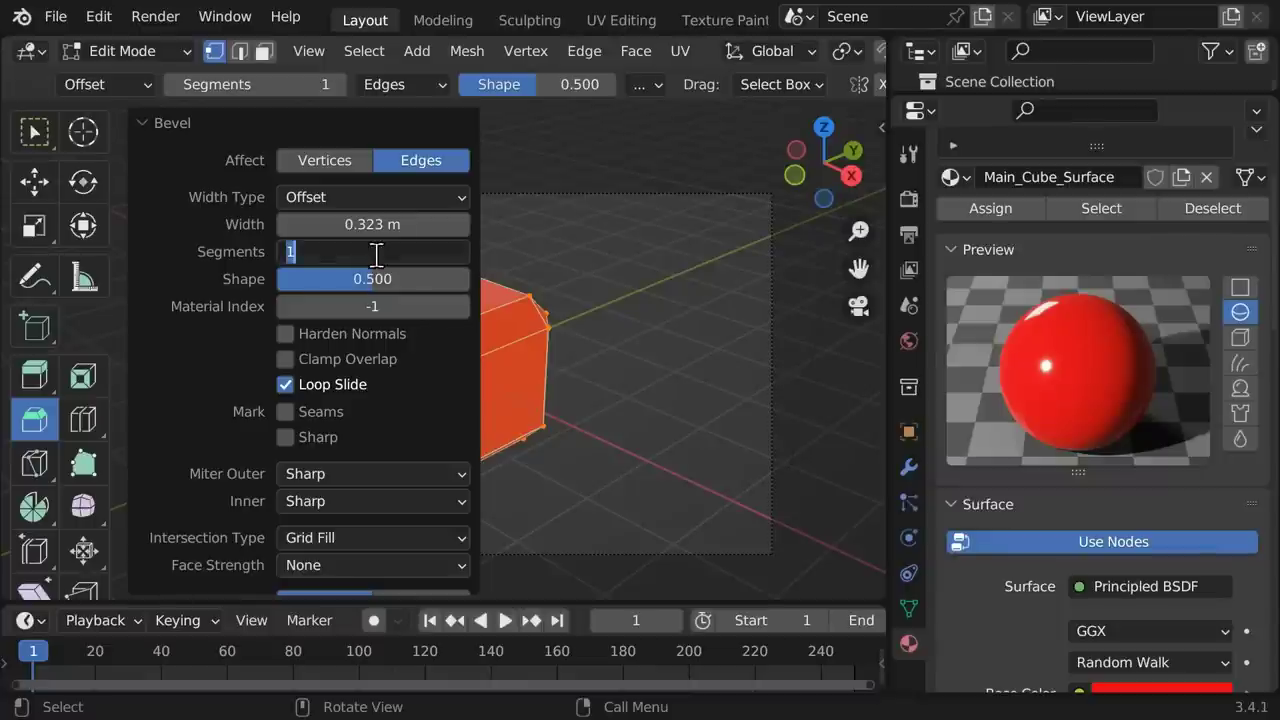
pyautogui.write('7')
pyautogui.press('Return')
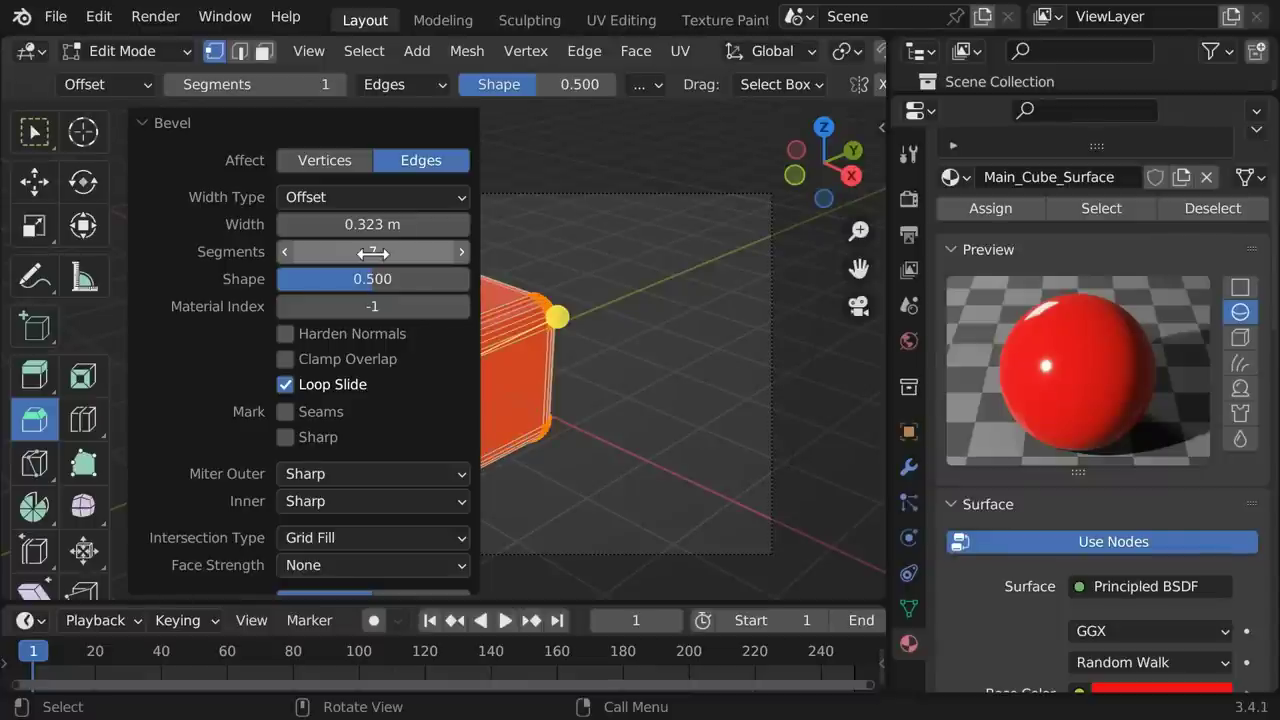
pyautogui.click(643, 446)
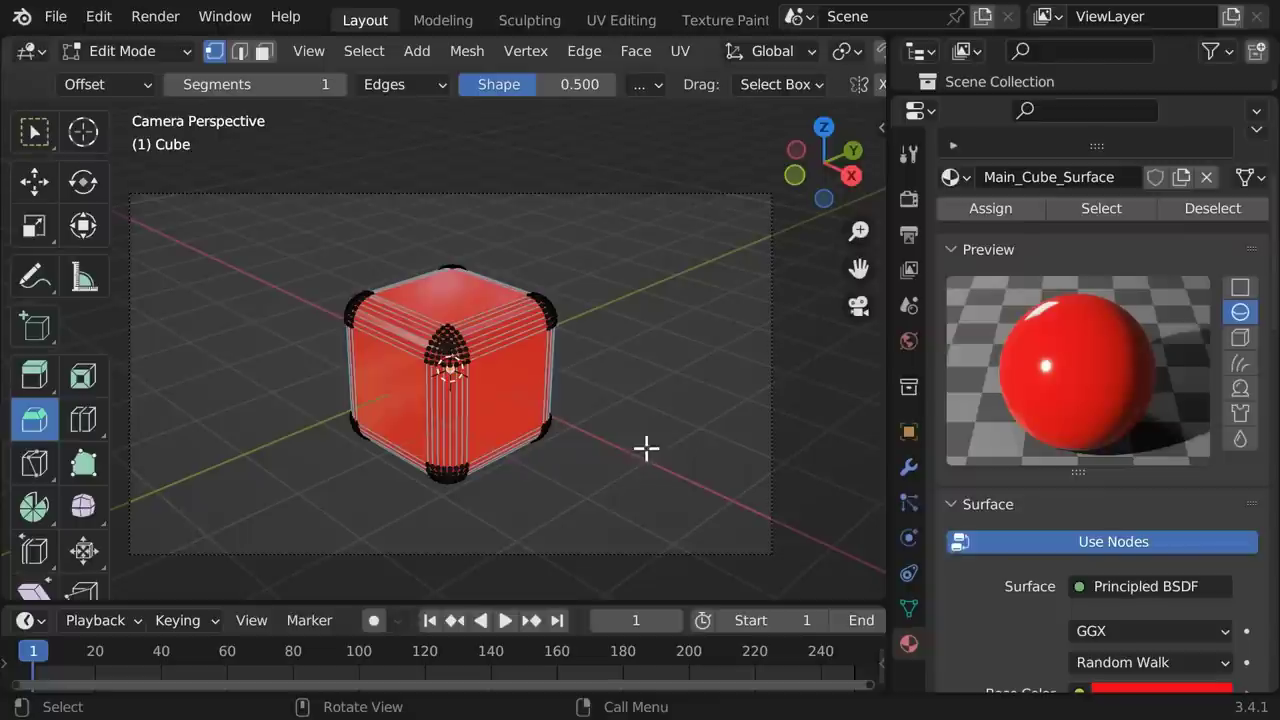
# Step: Return the cube to Object Mode and test-render the bevelled result
pyautogui.click(147, 58)
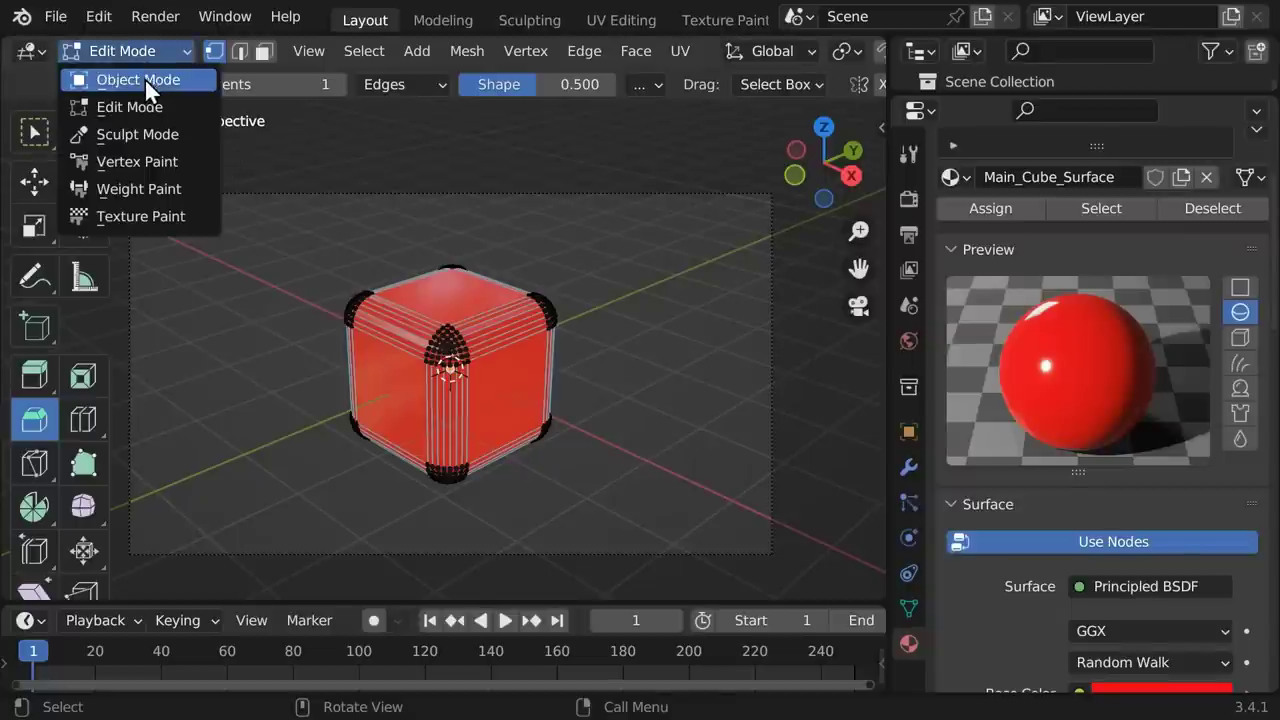
pyautogui.click(144, 78)
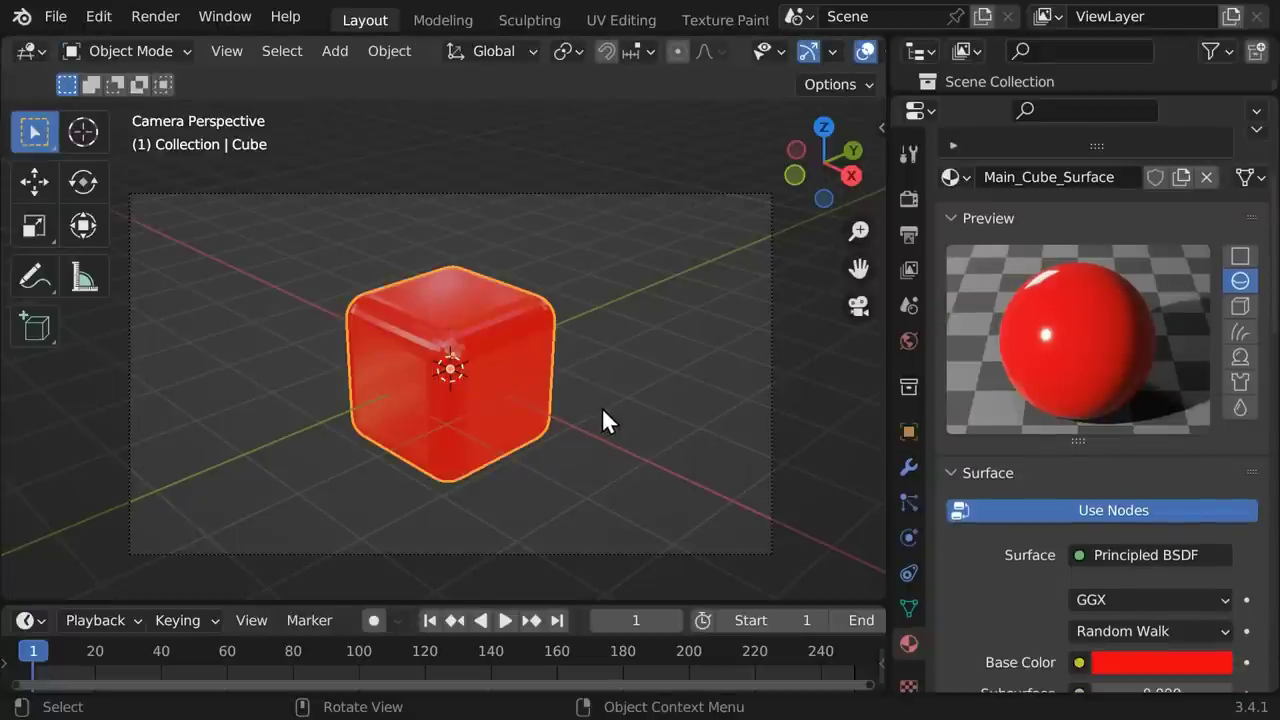
pyautogui.press('F12')
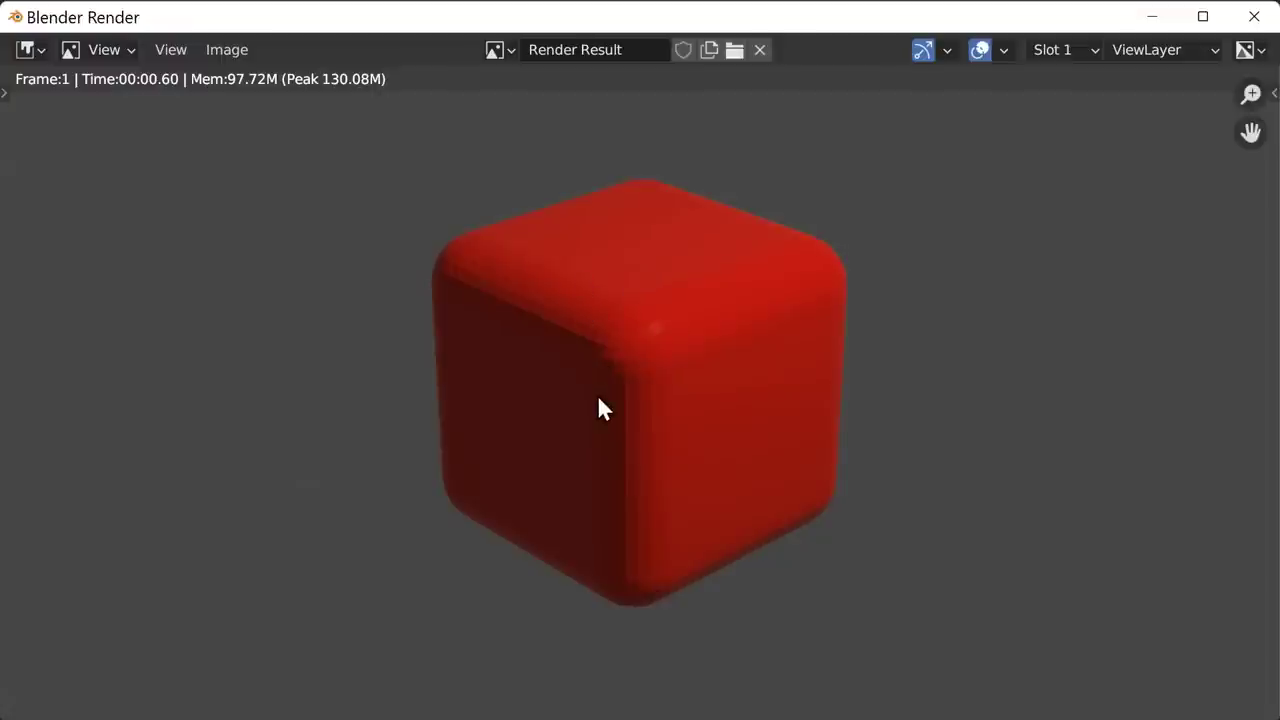
pyautogui.click(1254, 16)
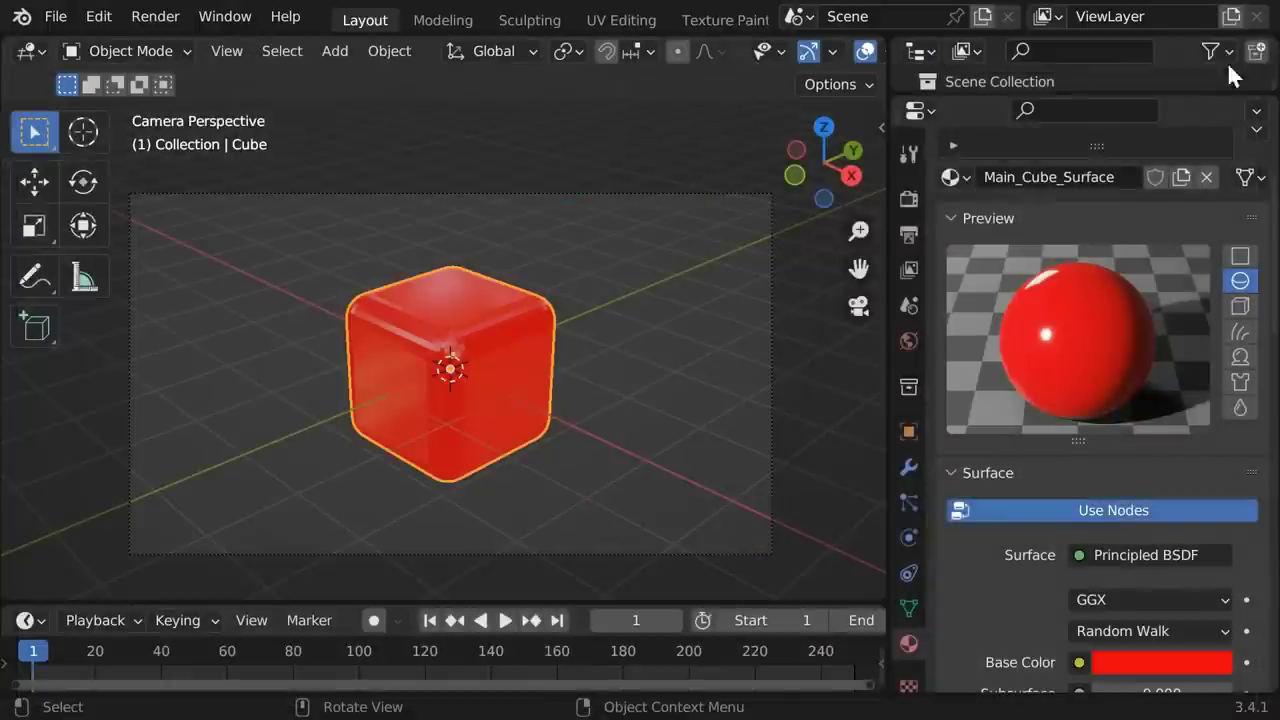
# Step: Apply Shade Auto Smooth at 30° to the bevelled cube and check it with a render
pyautogui.rightClick(531, 352)
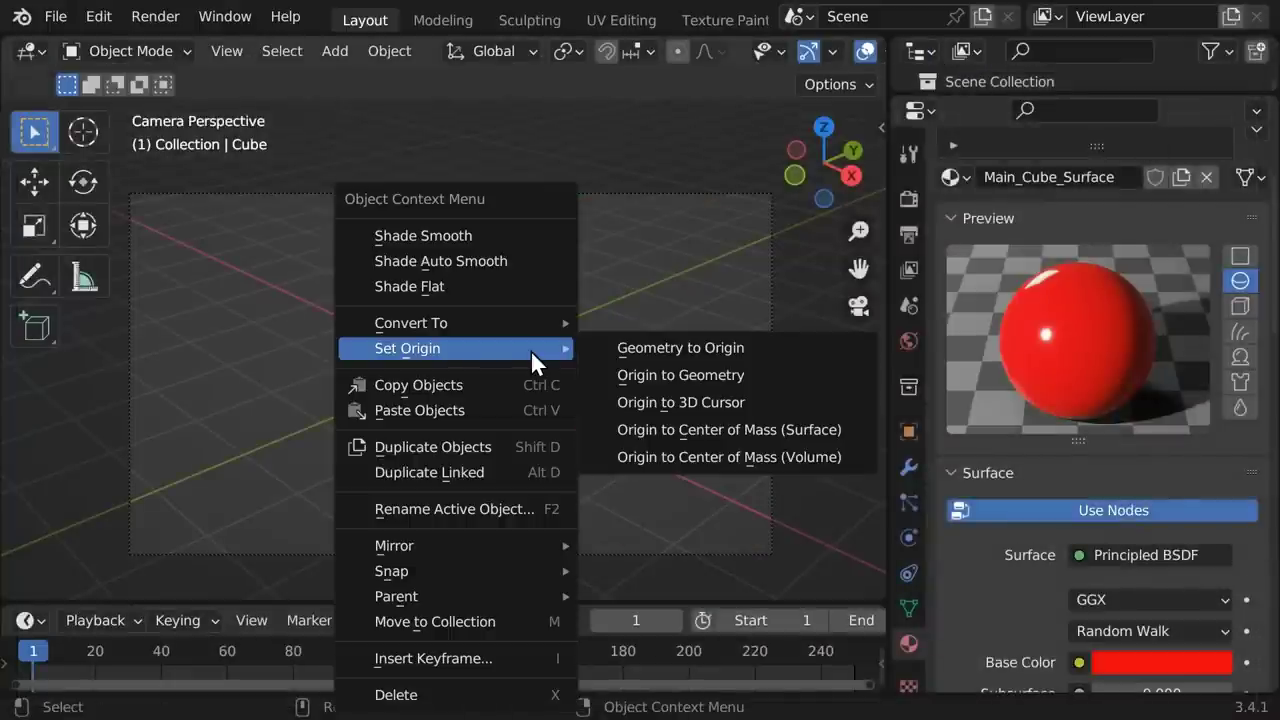
pyautogui.click(463, 262)
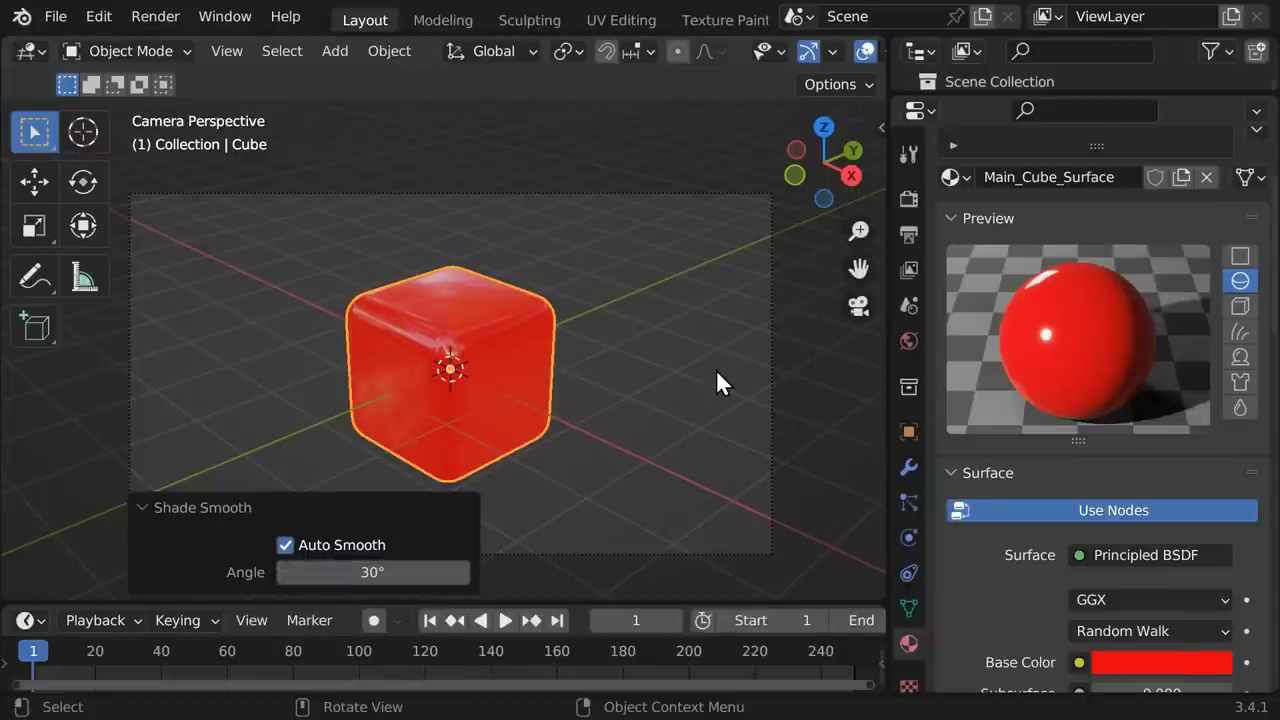
pyautogui.press('F12')
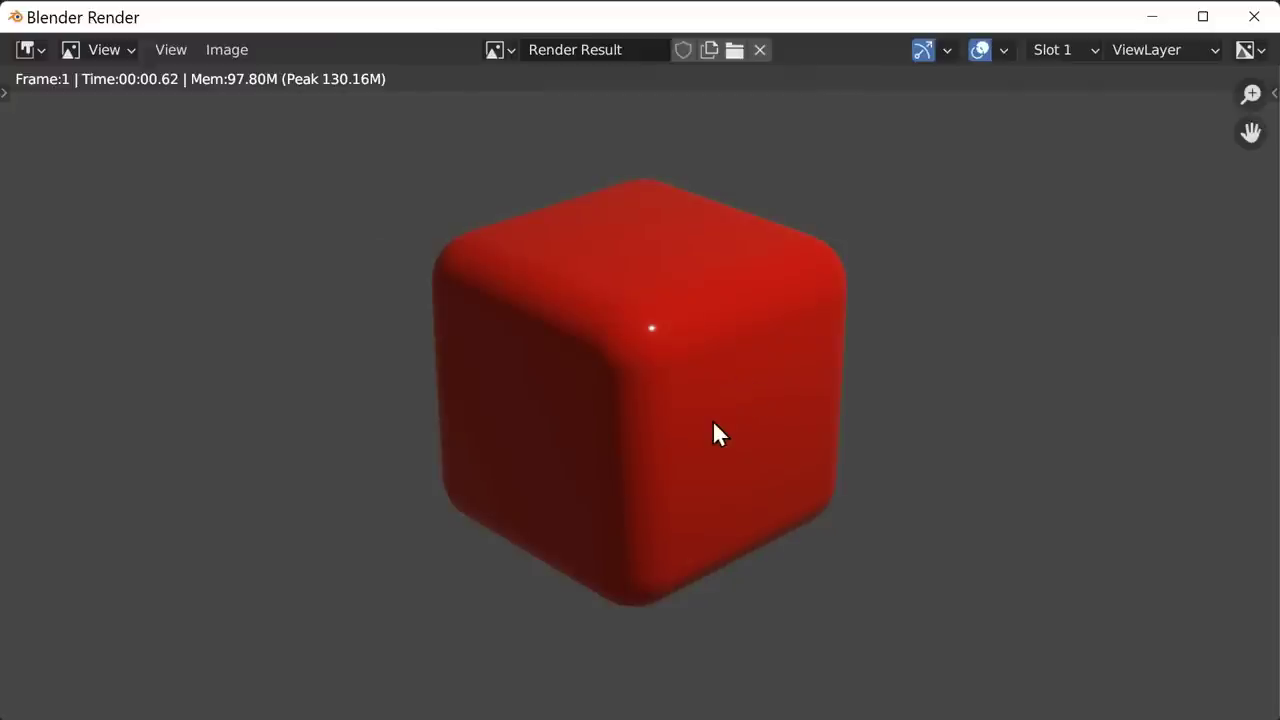
pyautogui.click(1254, 16)
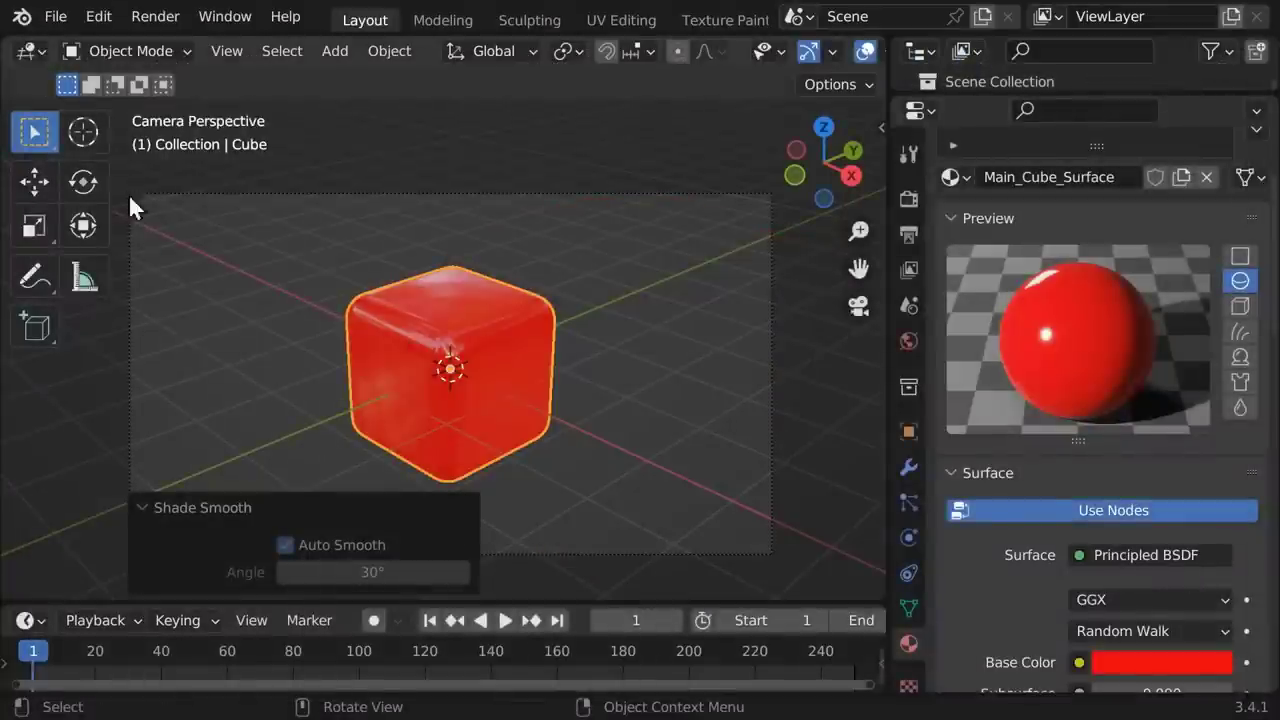
# Step: Put the cube in Edit Mode with wireframe display, zoomed in and viewed almost from the front
pyautogui.click(158, 47)
pyautogui.click(130, 105)
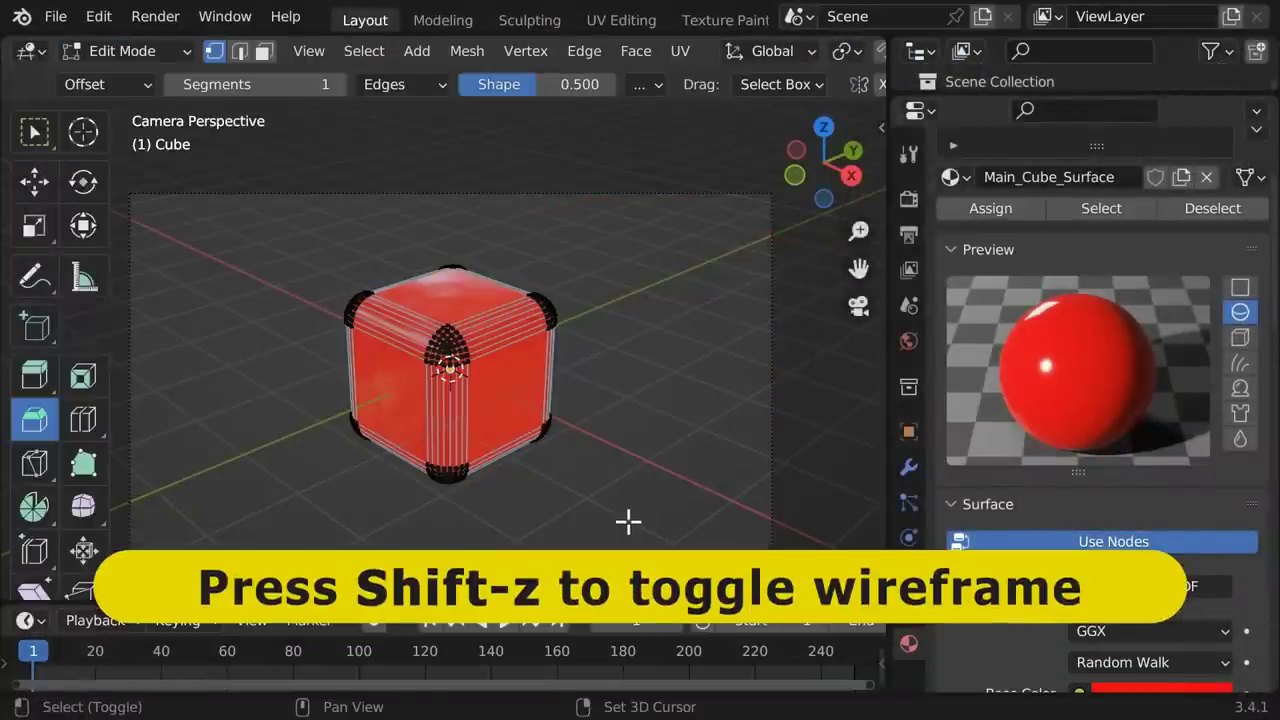
pyautogui.hotkey('shift', 'z')
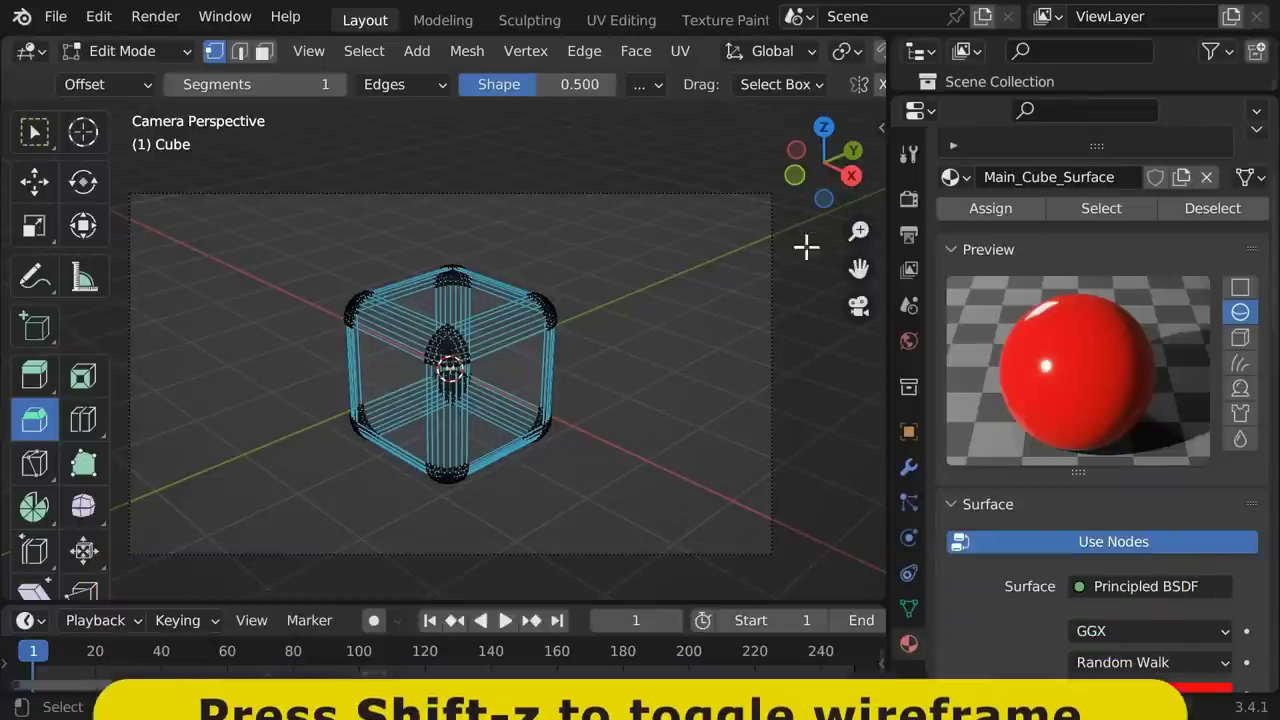
pyautogui.moveTo(817, 189); pyautogui.dragTo(800, 188)
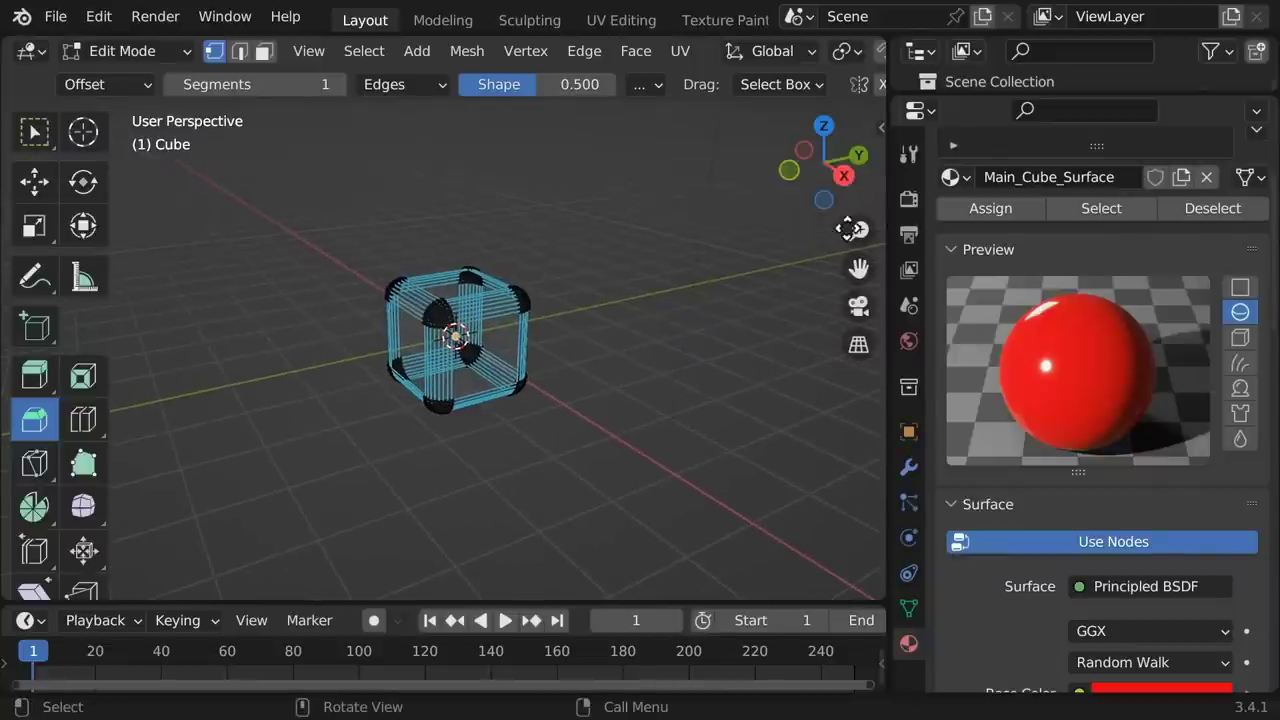
pyautogui.moveTo(859, 230); pyautogui.dragTo(856, 268)
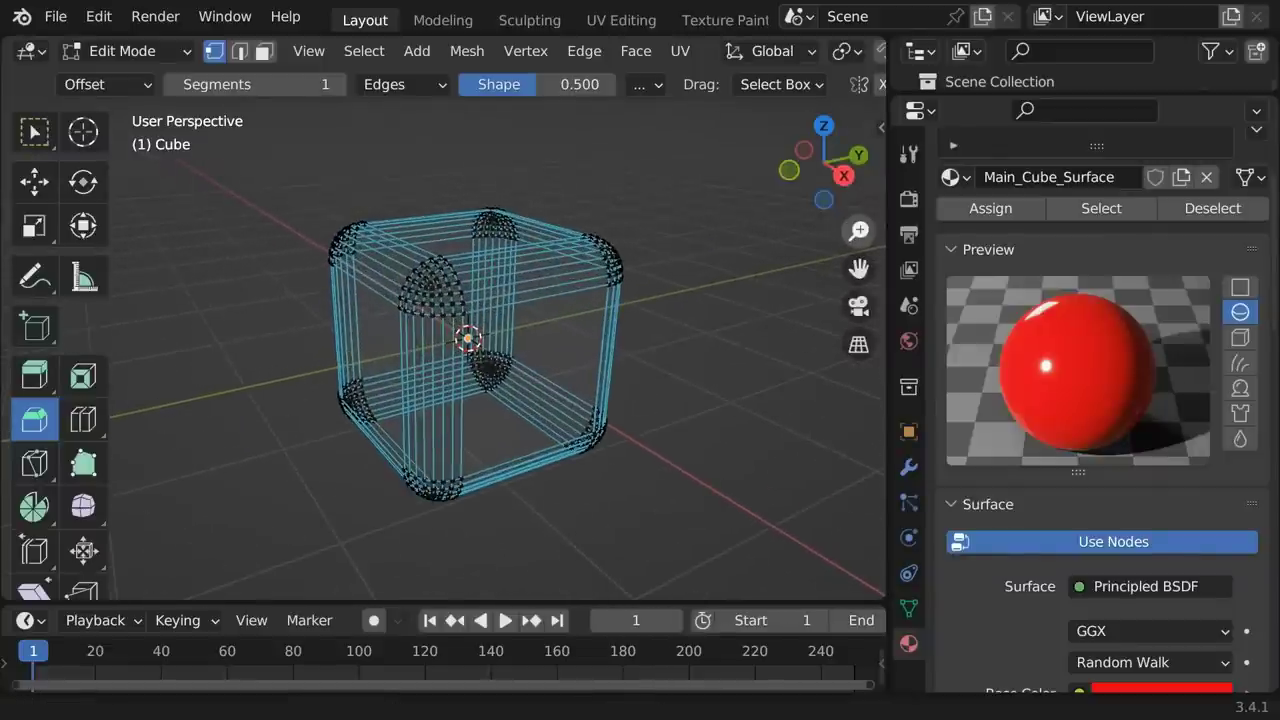
pyautogui.moveTo(814, 178); pyautogui.dragTo(776, 184)
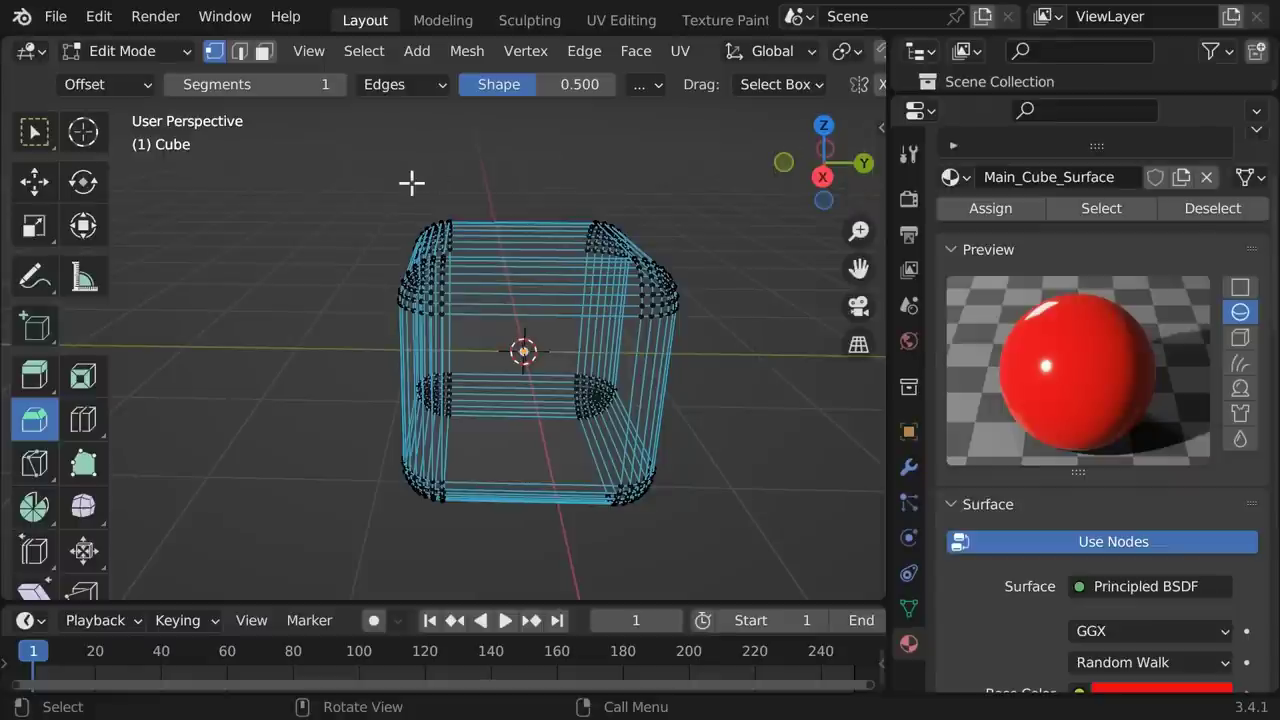
# Step: Box-select the ring of faces around the cube in Face mode, then show Material Preview shading
pyautogui.click(265, 50)
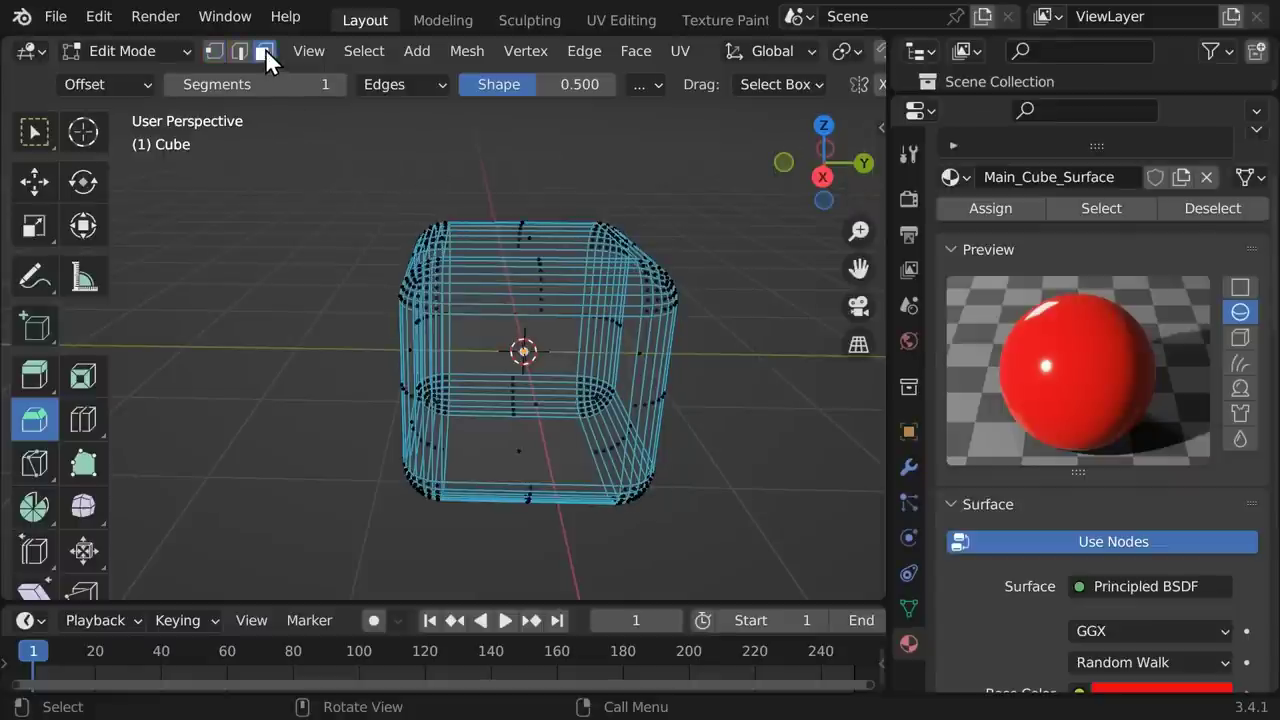
pyautogui.moveTo(503, 168); pyautogui.dragTo(546, 548)
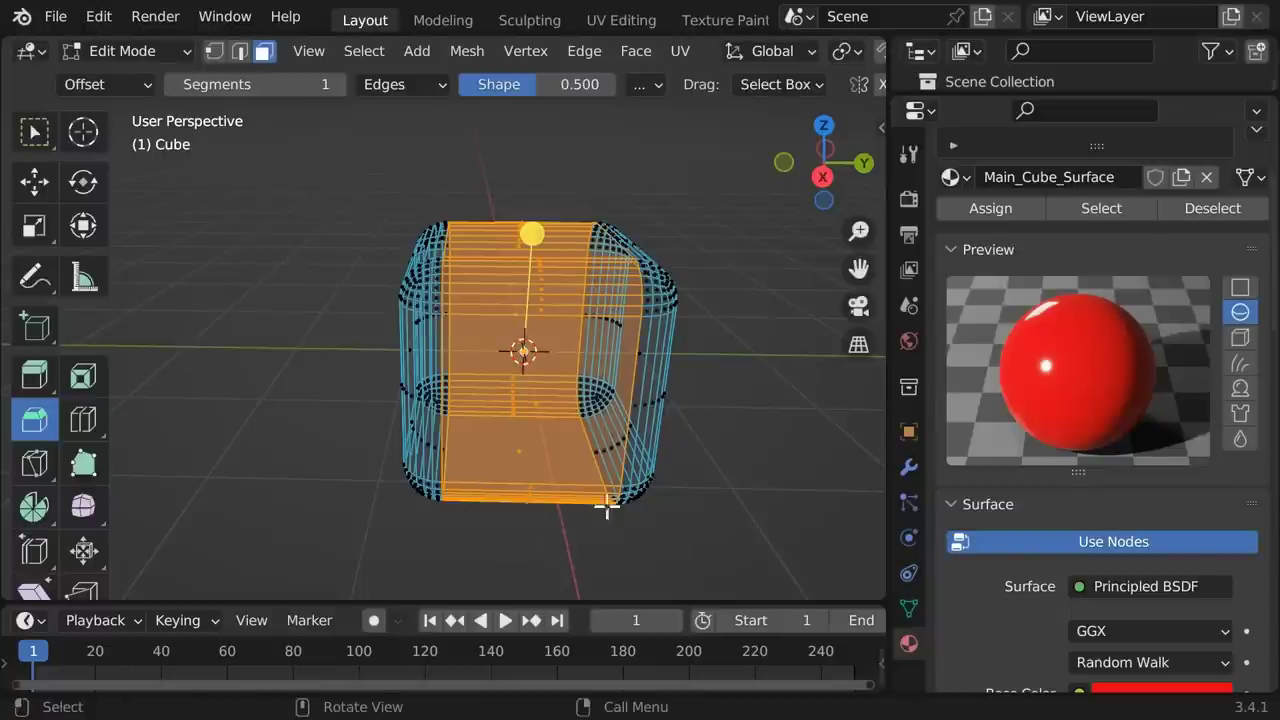
pyautogui.moveTo(823, 177)
pyautogui.mouseDown()
pyautogui.moveTo(860, 185)
pyautogui.moveTo(845, 188)
pyautogui.mouseUp()
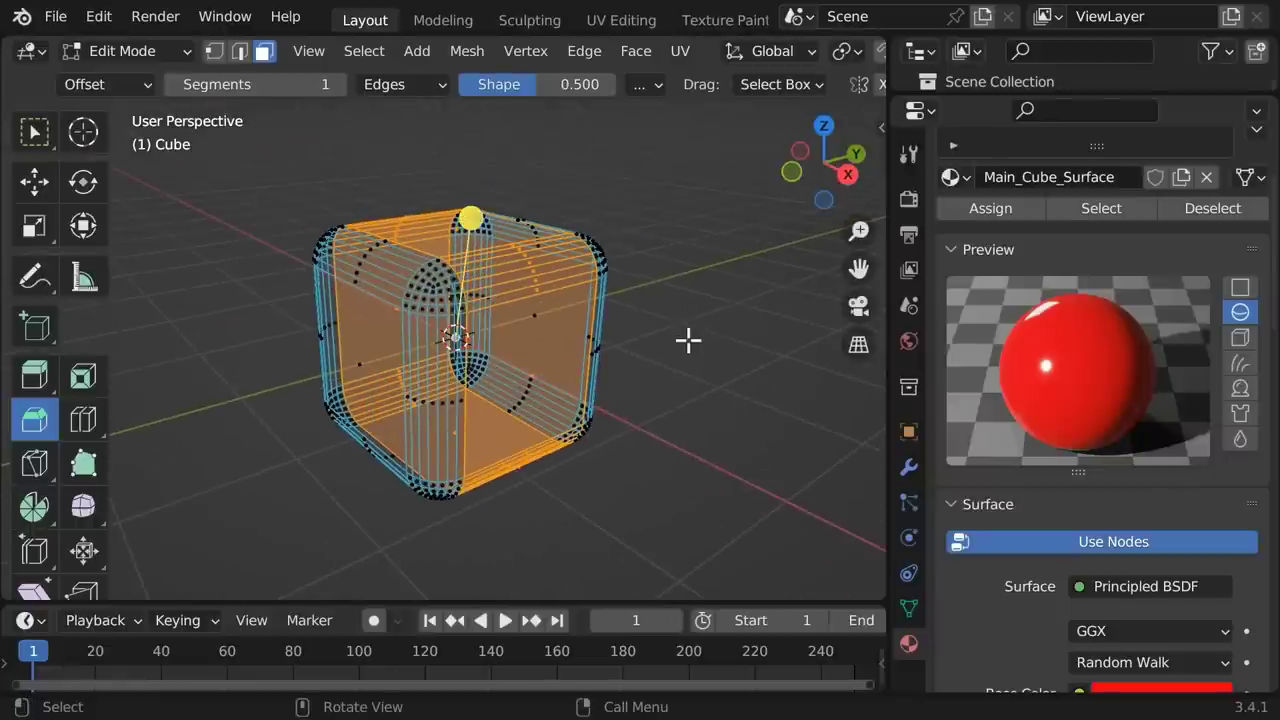
pyautogui.hotkey('shift', 'z')
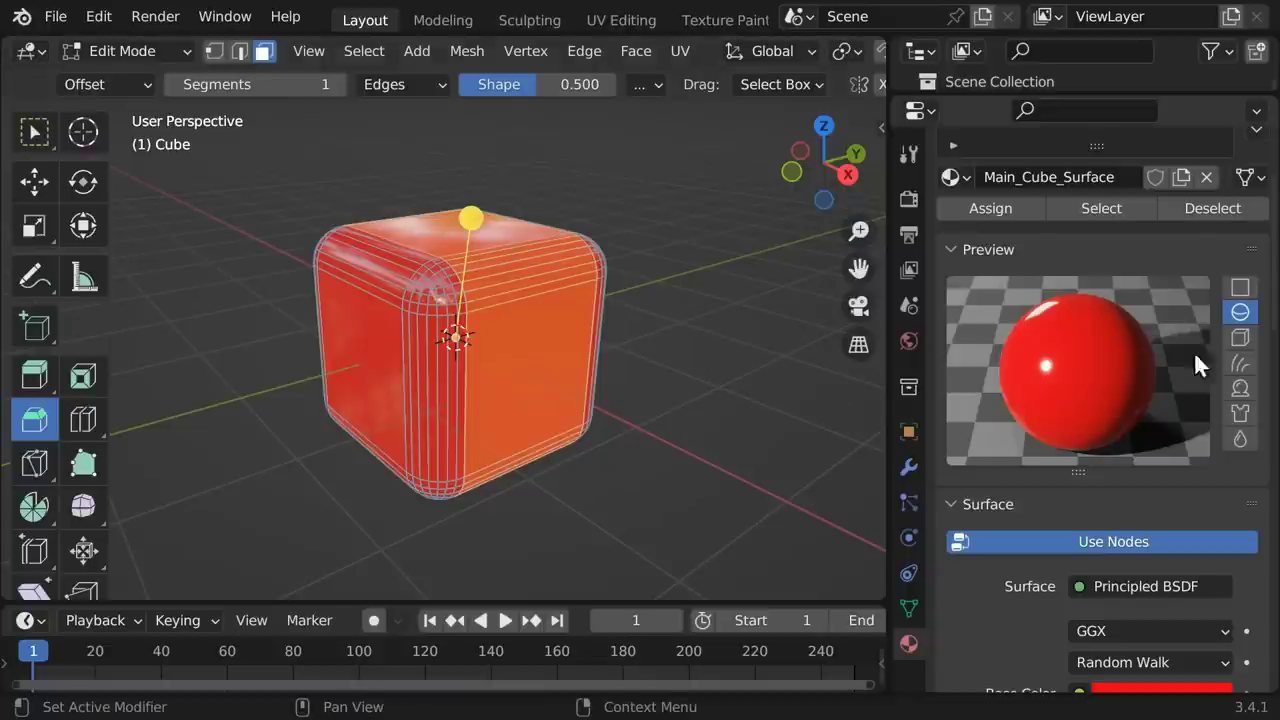
pyautogui.scroll(3, 1275, 300)
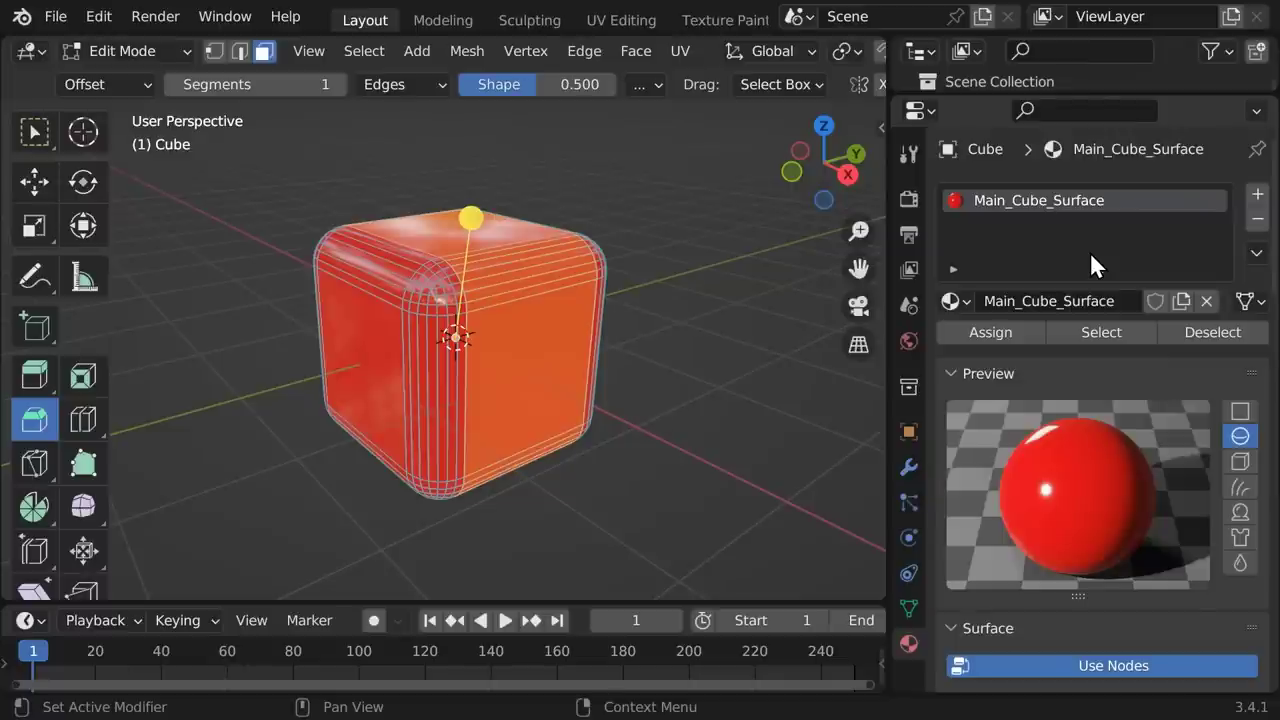
# Step: Add a second material slot holding a new material named Cube_Ring
pyautogui.click(1255, 195)
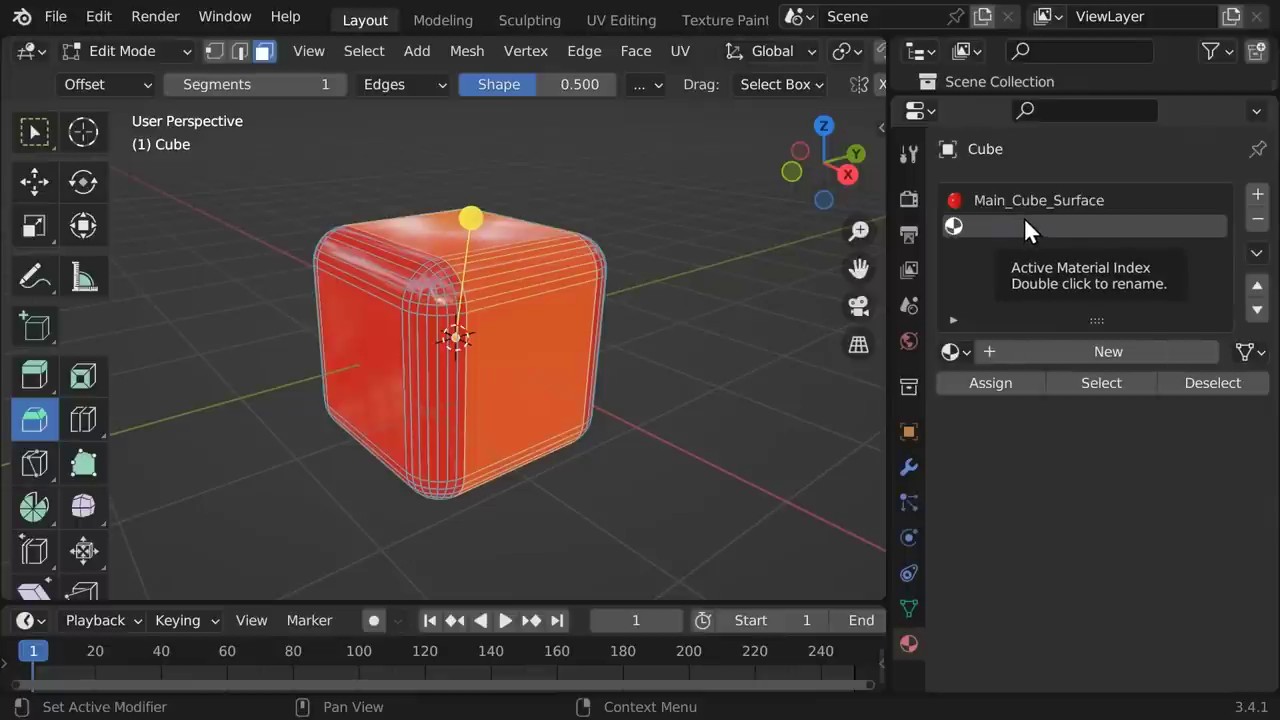
pyautogui.click(1099, 349)
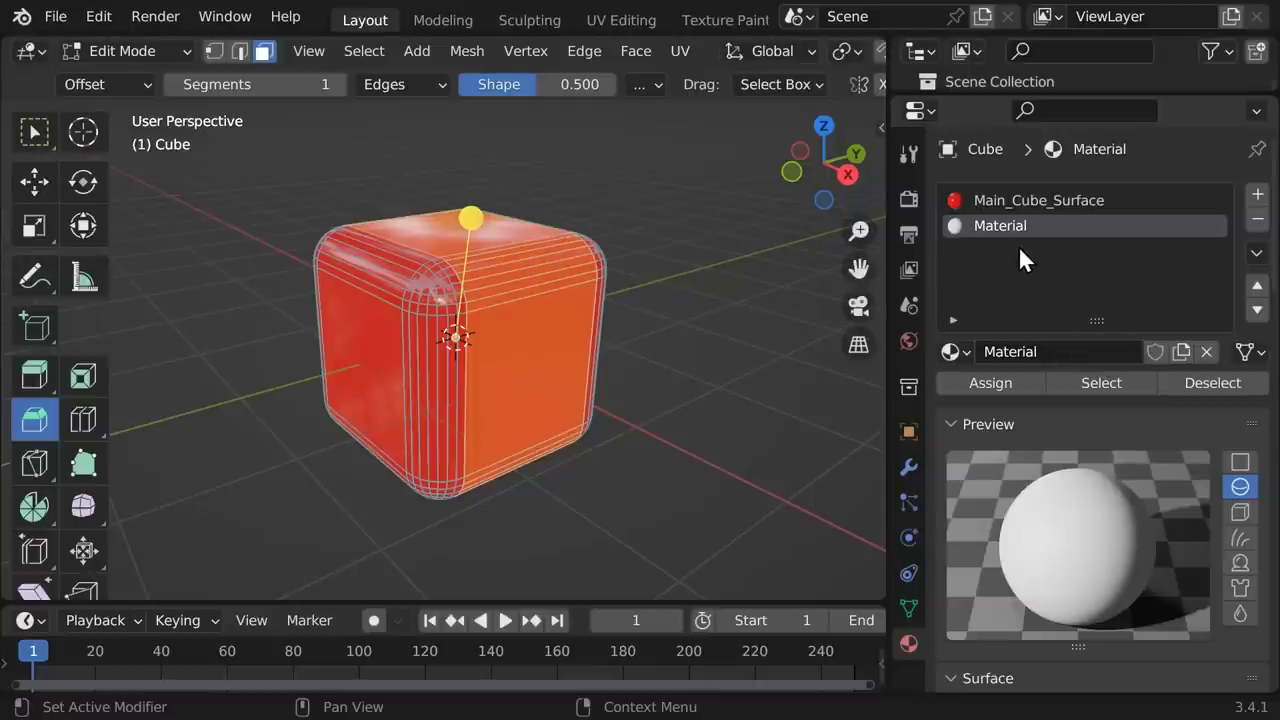
pyautogui.write('Cube_Ring')
pyautogui.press('Return')
# Step: Give Cube_Ring an orange base colour, Metallic 1 and Roughness 0.3
pyautogui.scroll(-10, 1139, 326)
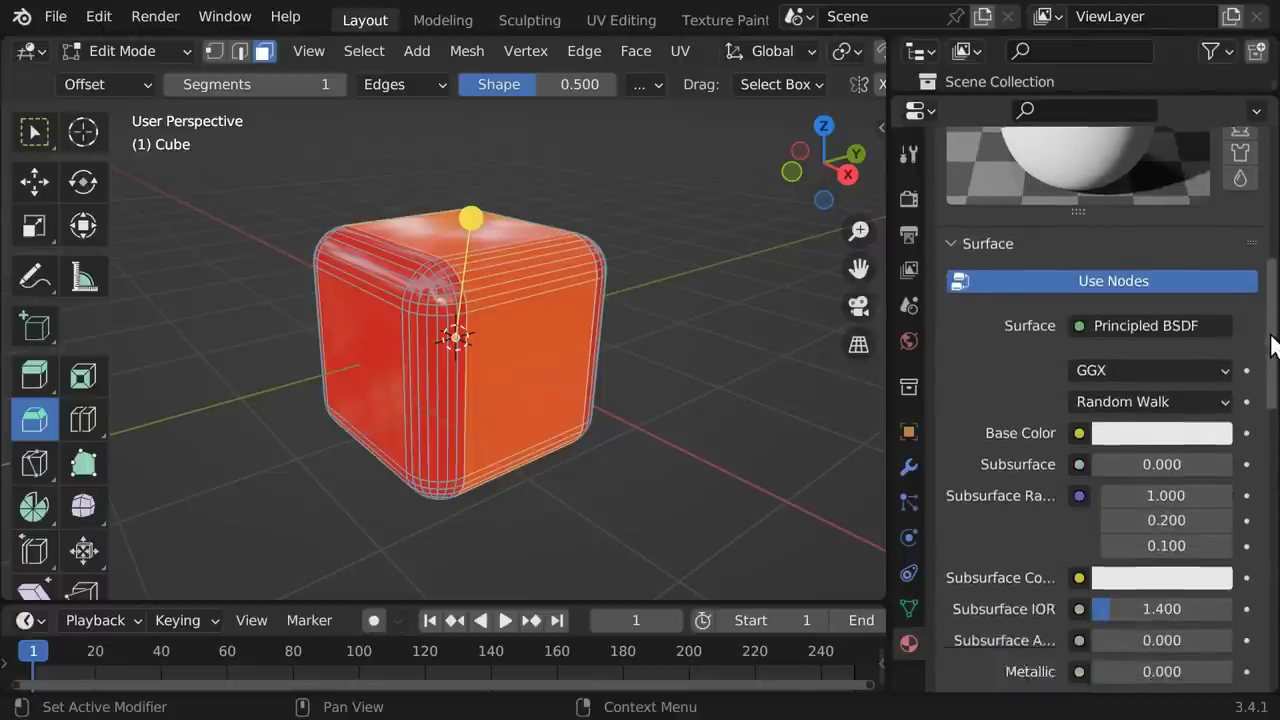
pyautogui.click(1139, 326)
pyautogui.moveTo(1094, 451); pyautogui.dragTo(1053, 522)
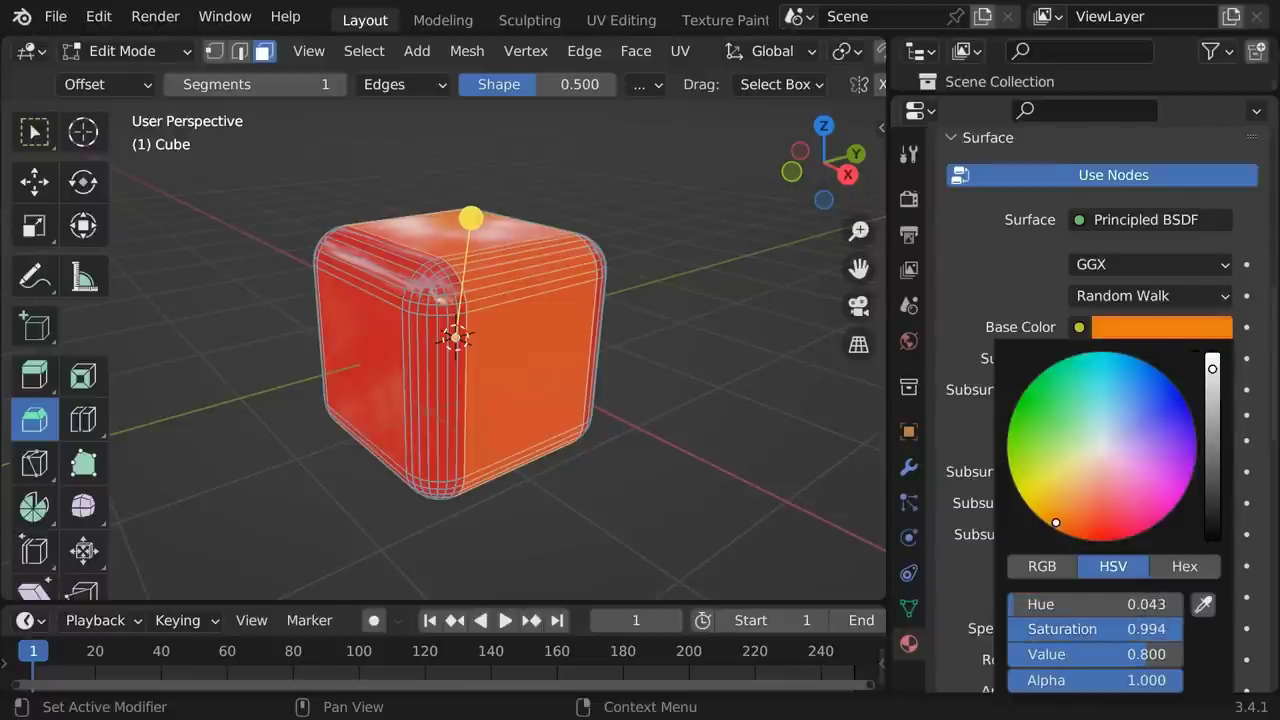
pyautogui.click(1171, 565)
pyautogui.write('1')
pyautogui.press('Return')
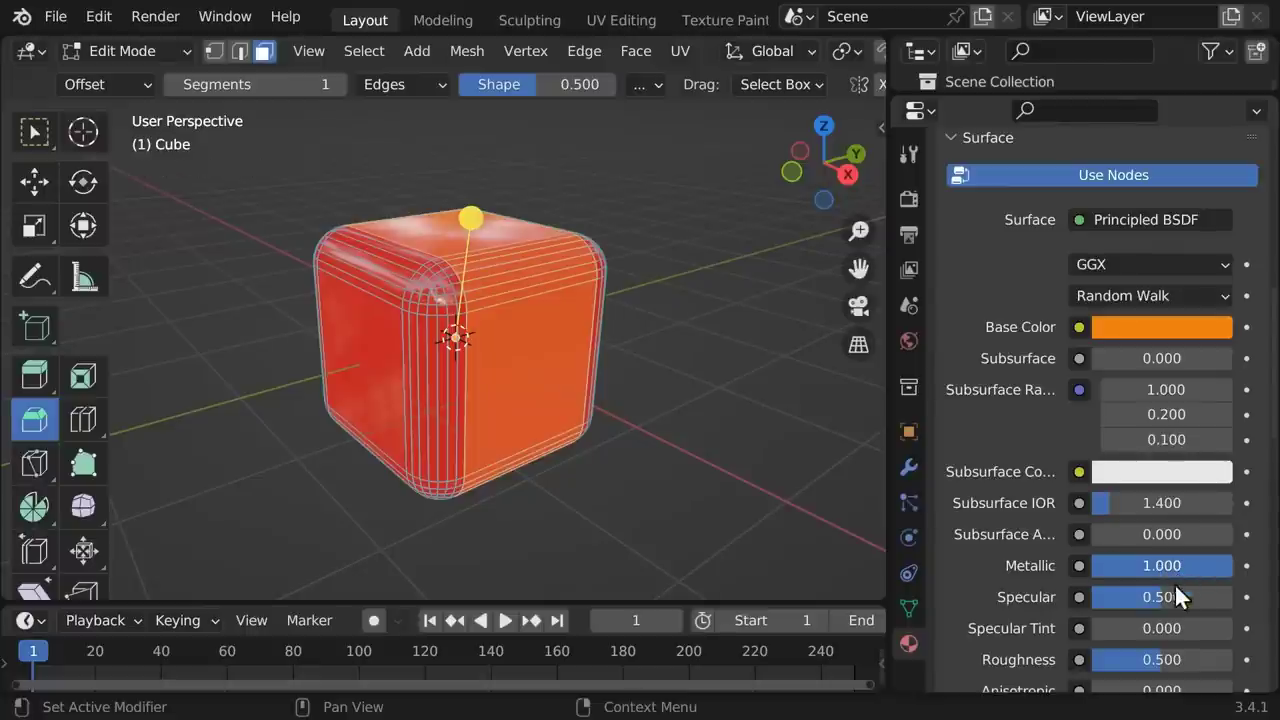
pyautogui.click(1164, 656)
pyautogui.write('0.3')
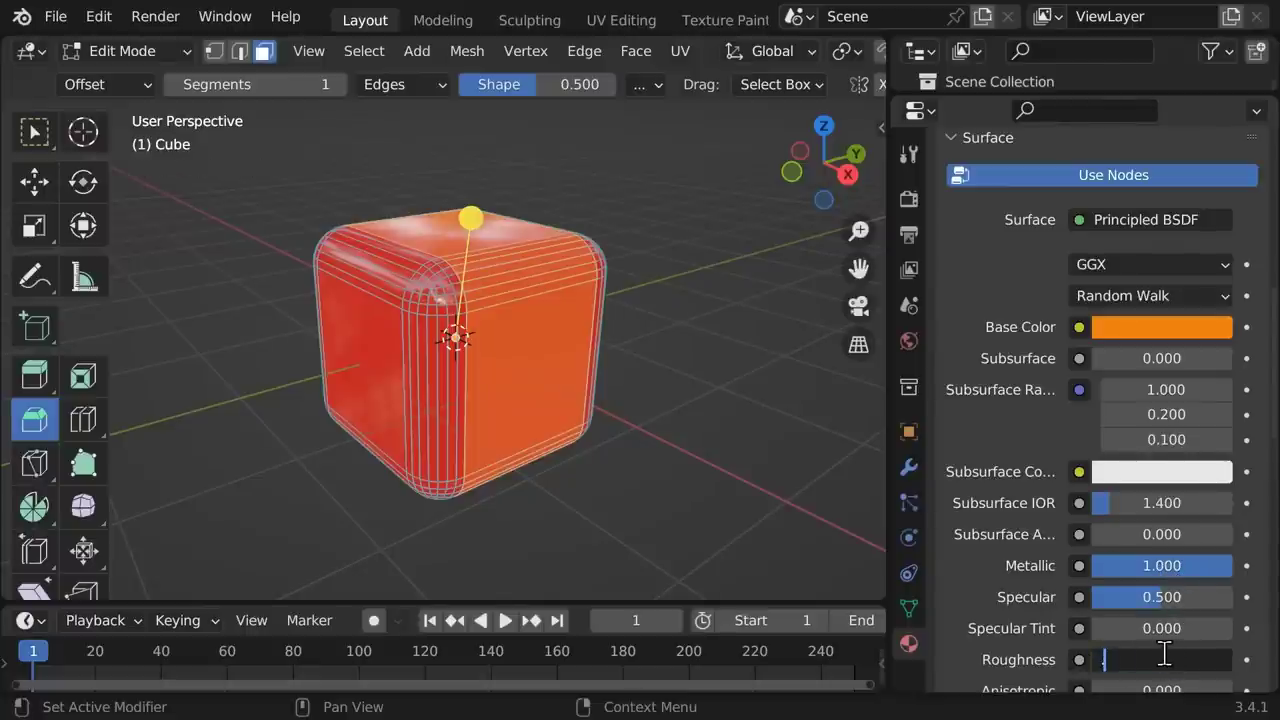
pyautogui.press('Return')
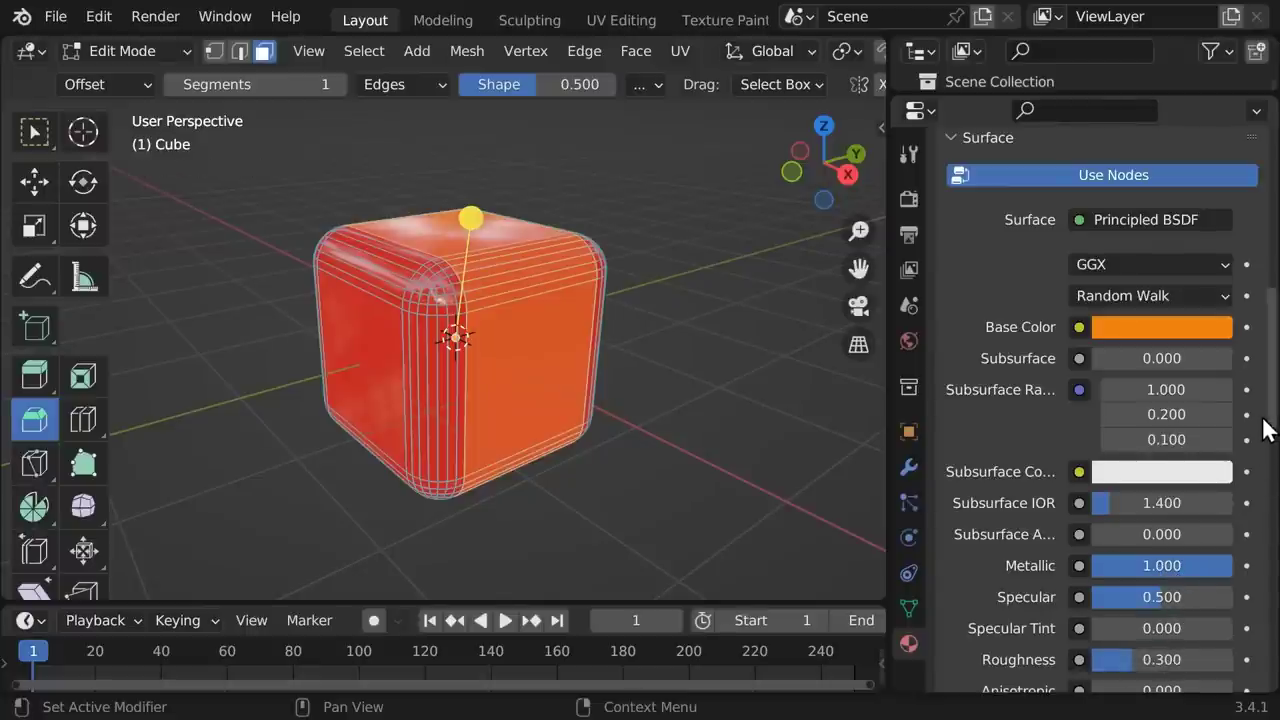
pyautogui.moveTo(1265, 408); pyautogui.dragTo(1265, 305)
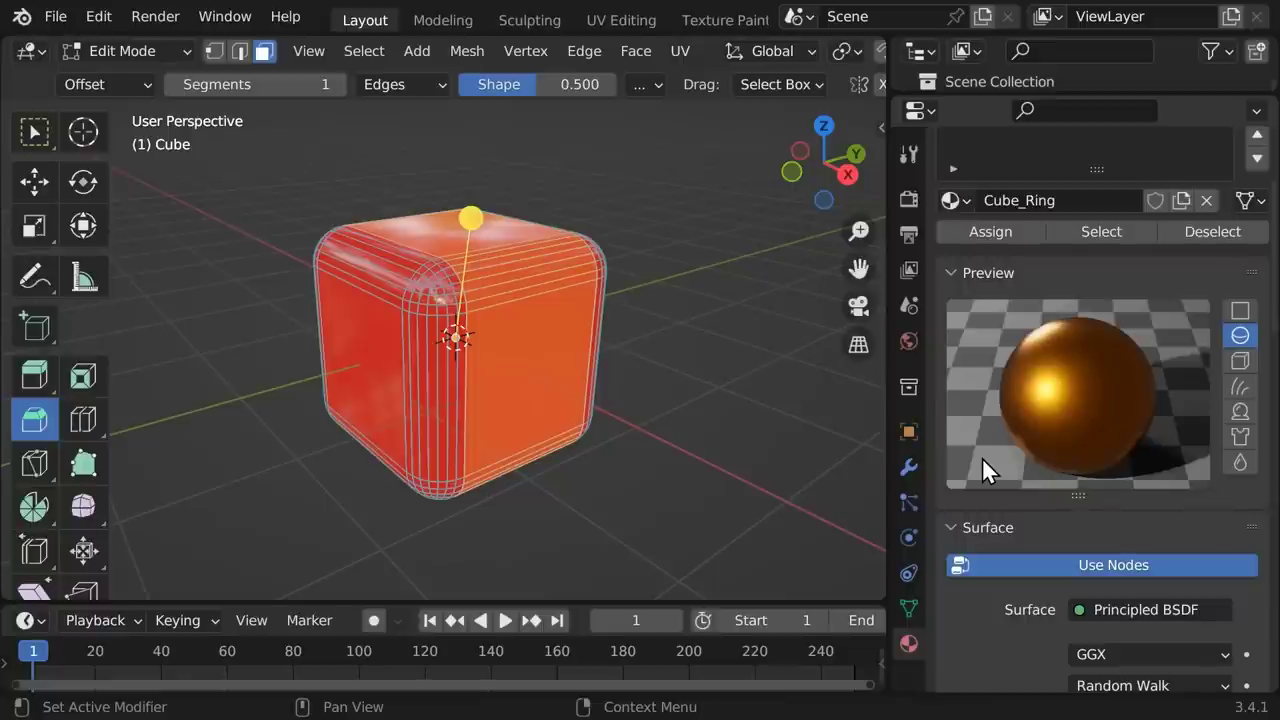
# Step: Assign the copper Cube_Ring material to the selected ring faces, then check which faces each slot covers
pyautogui.click(988, 231)
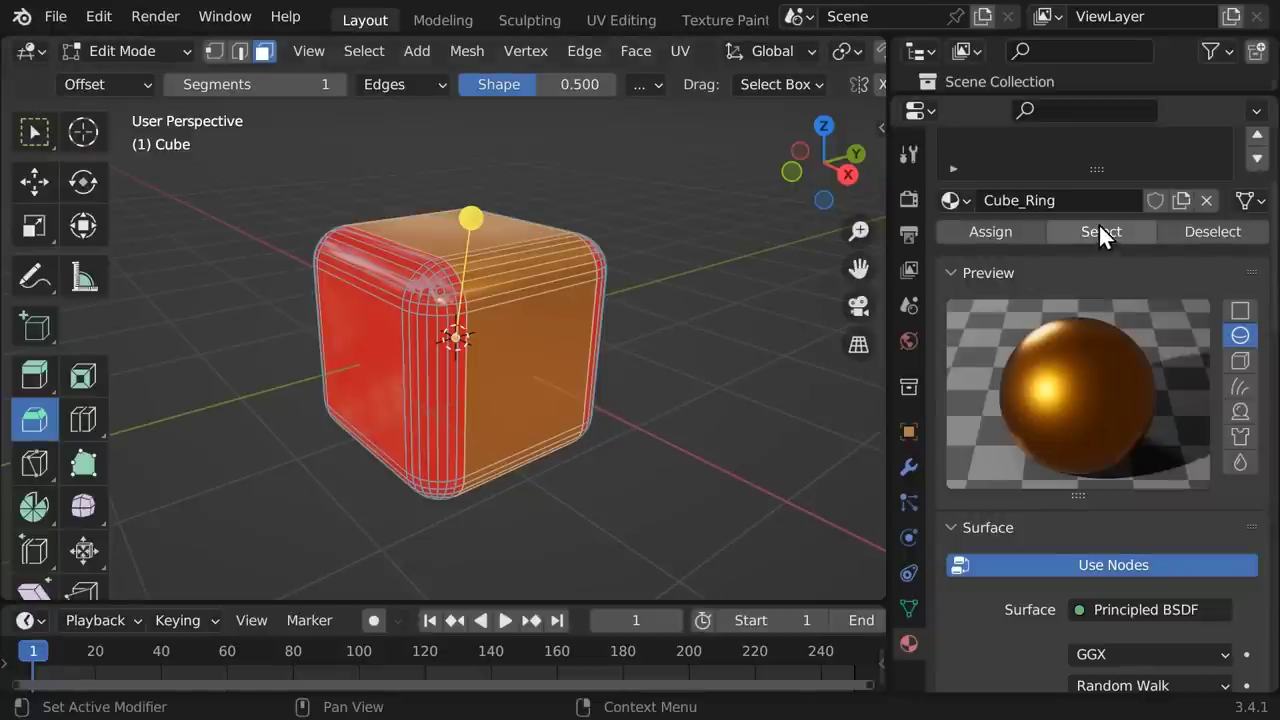
pyautogui.scroll(4, 1181, 166)
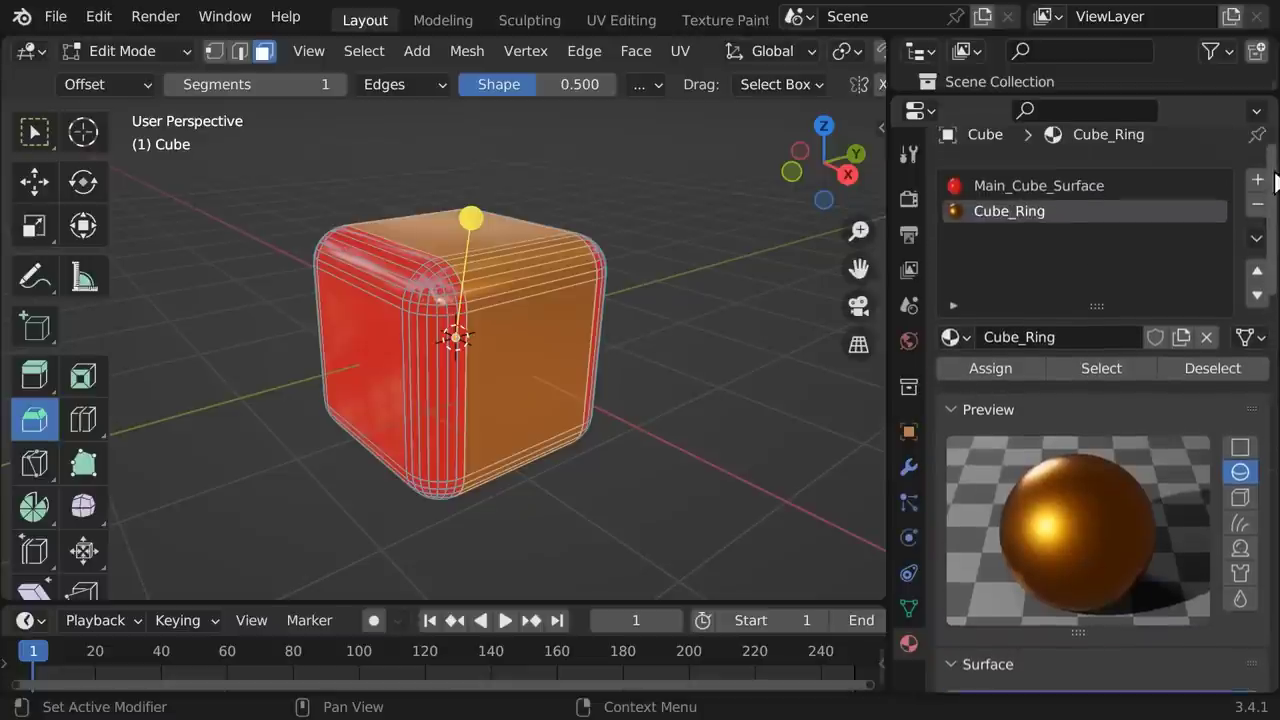
pyautogui.click(1062, 198)
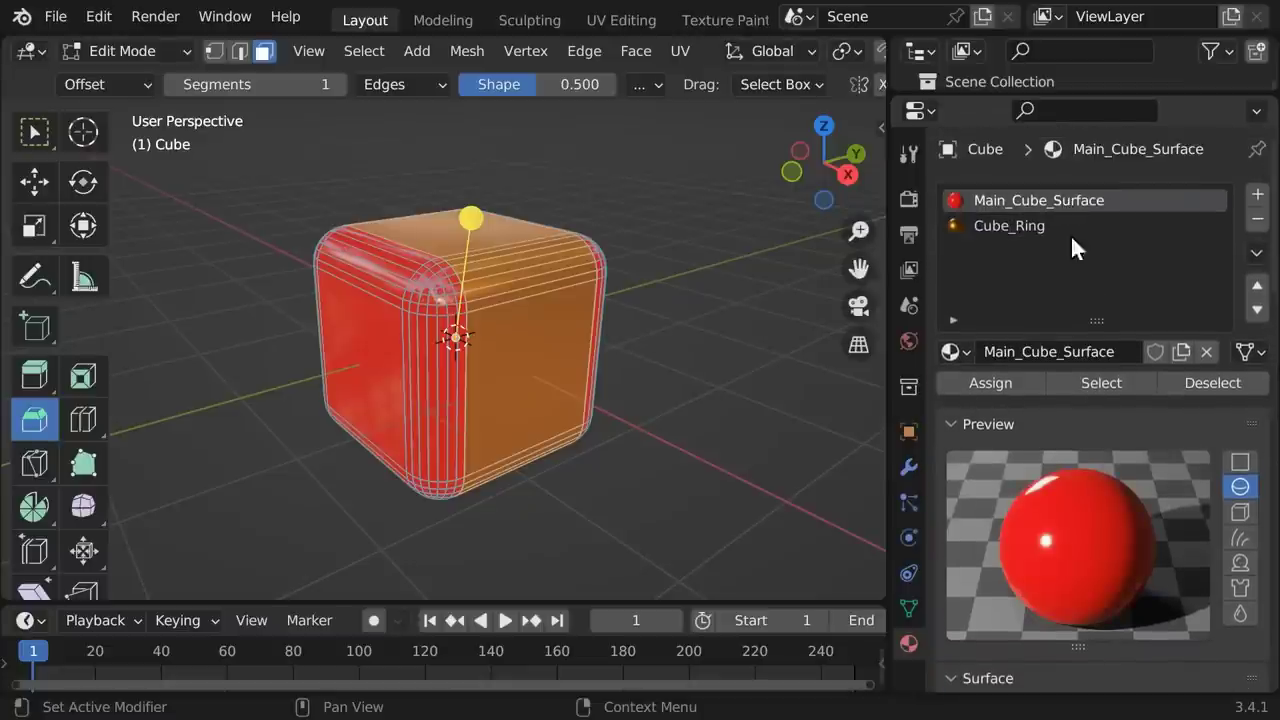
pyautogui.click(1102, 386)
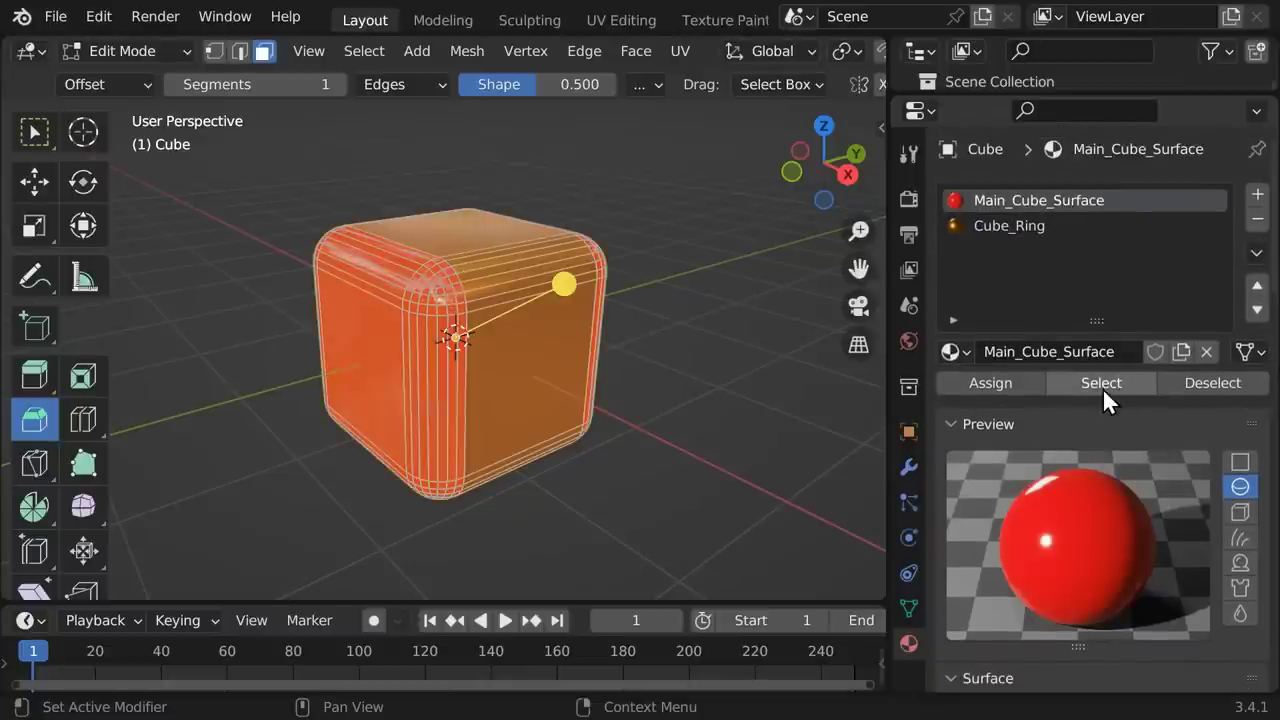
pyautogui.click(1216, 381)
pyautogui.click(1014, 225)
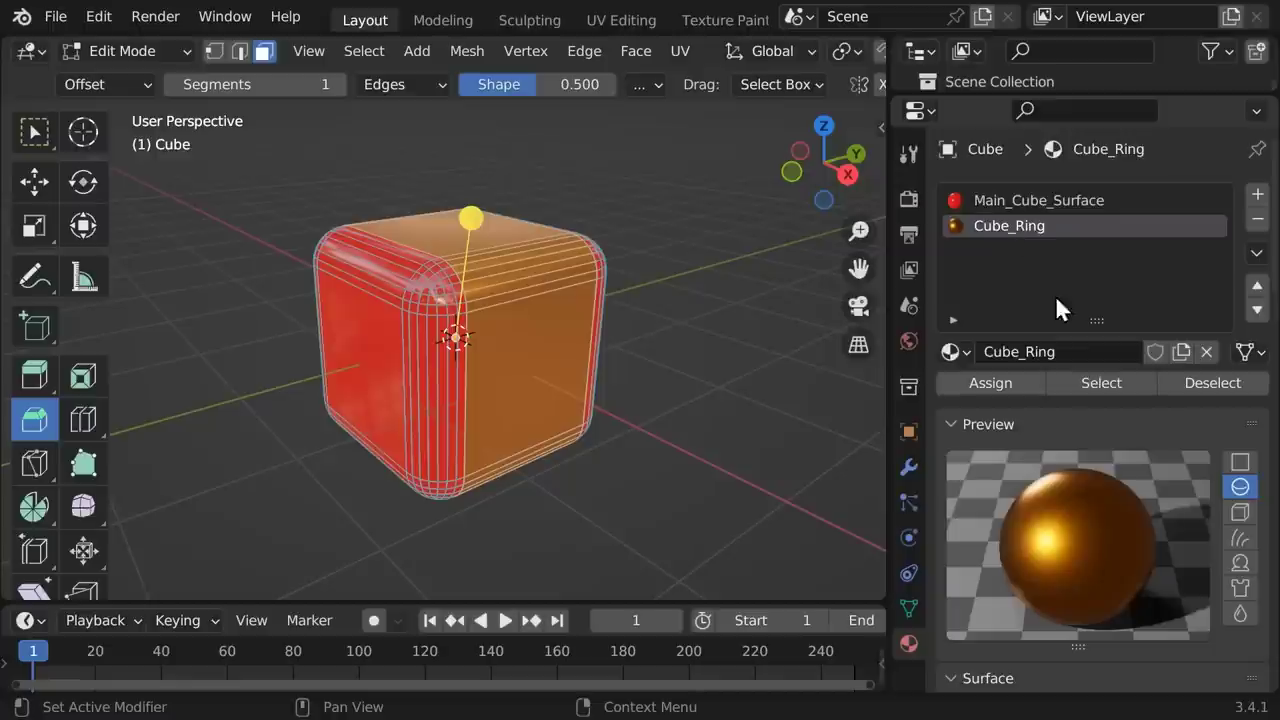
pyautogui.click(1202, 382)
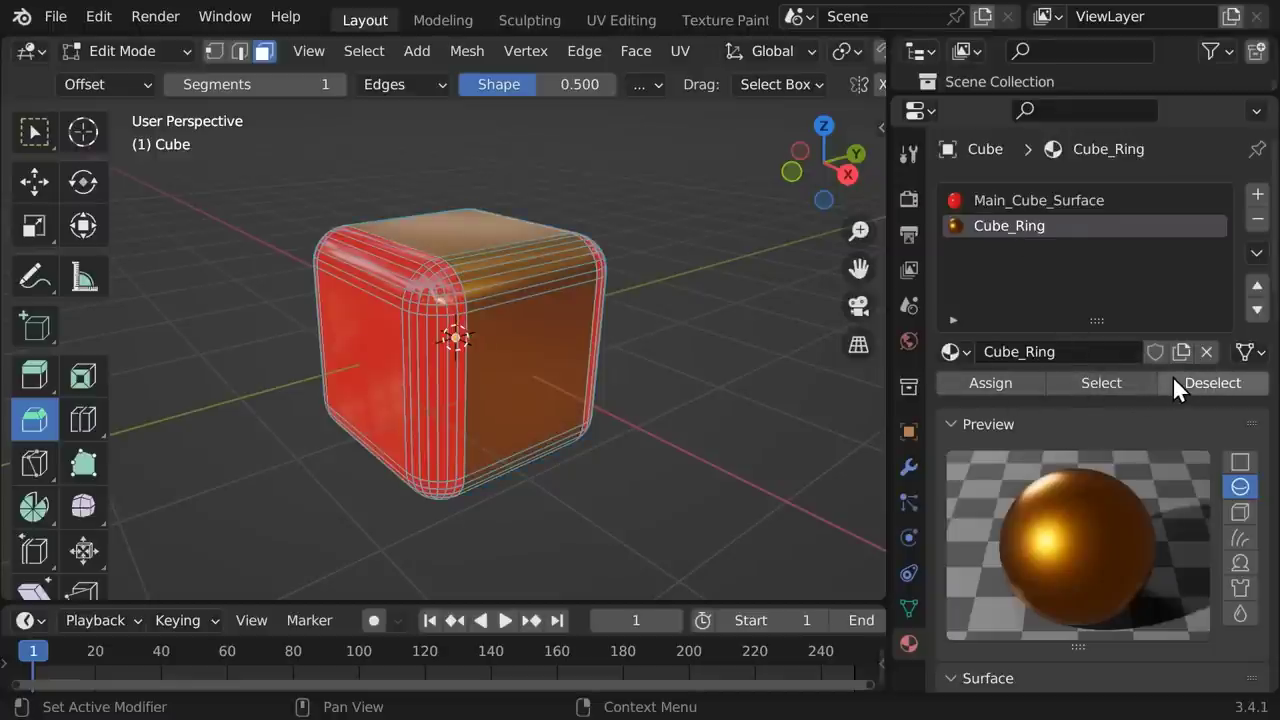
# Step: Switch back to Object Mode and render a test image of the red cube with its copper ring
pyautogui.click(161, 53)
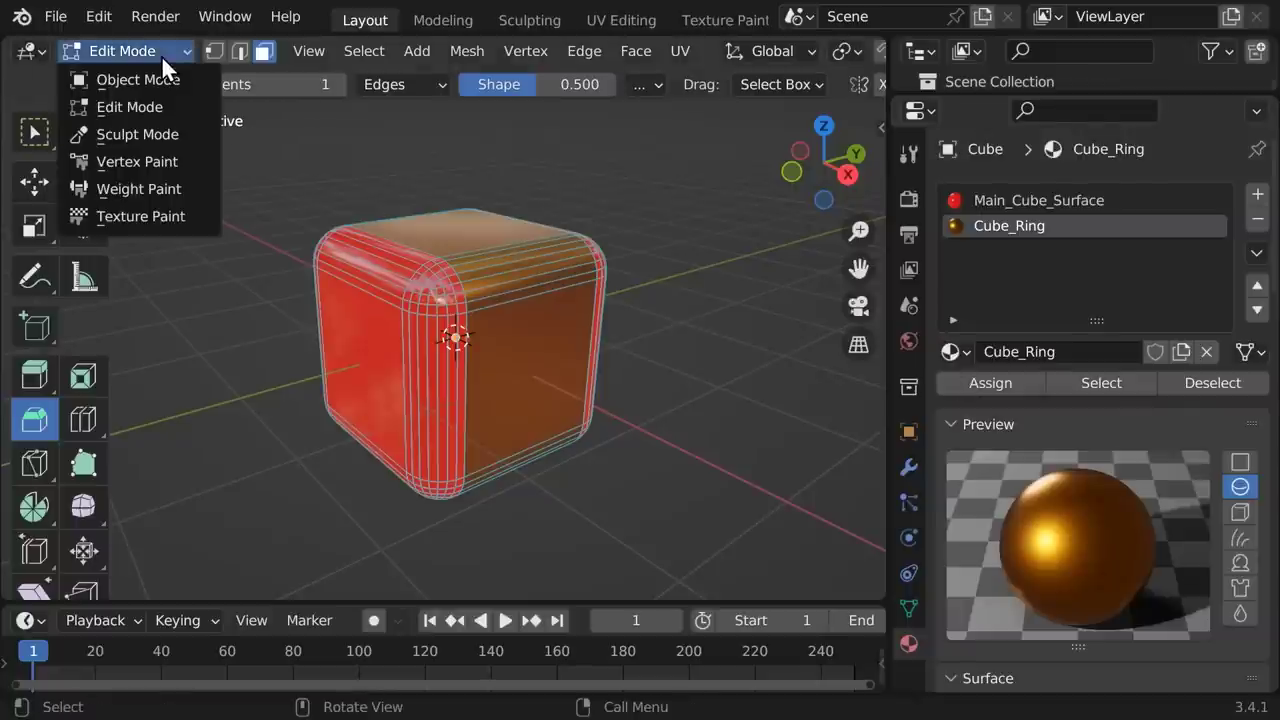
pyautogui.click(158, 78)
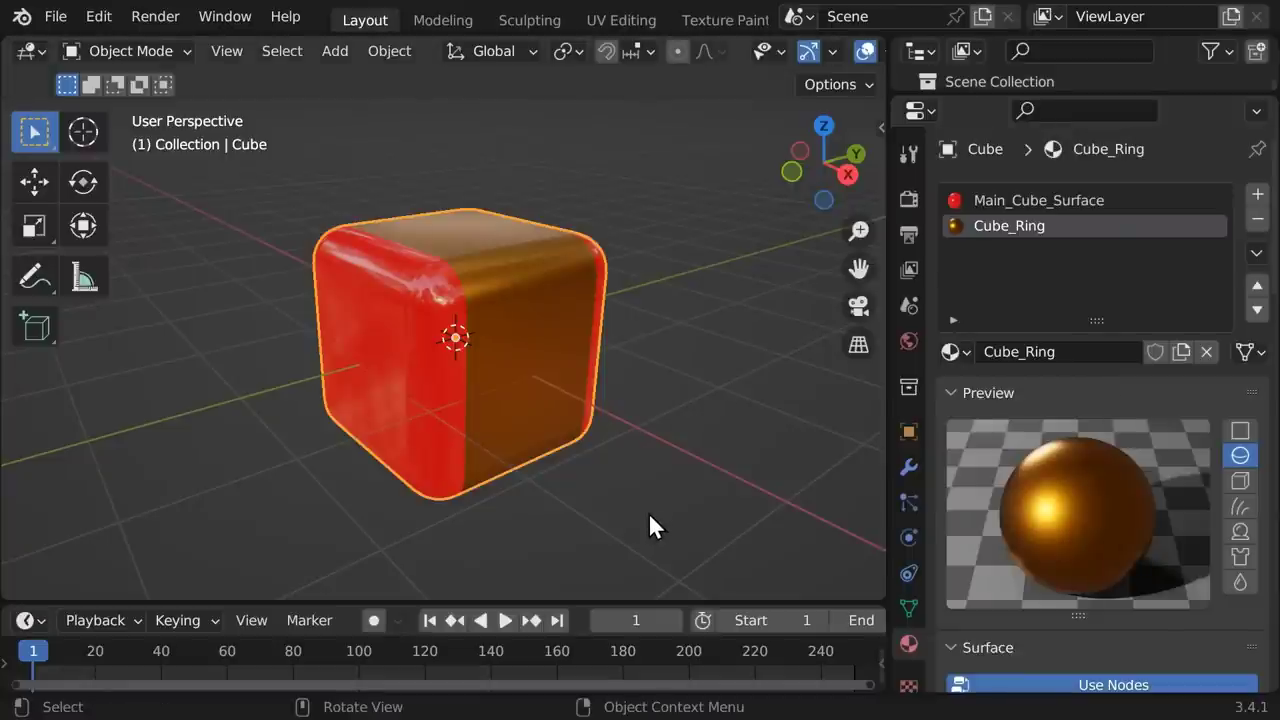
pyautogui.press('F12')
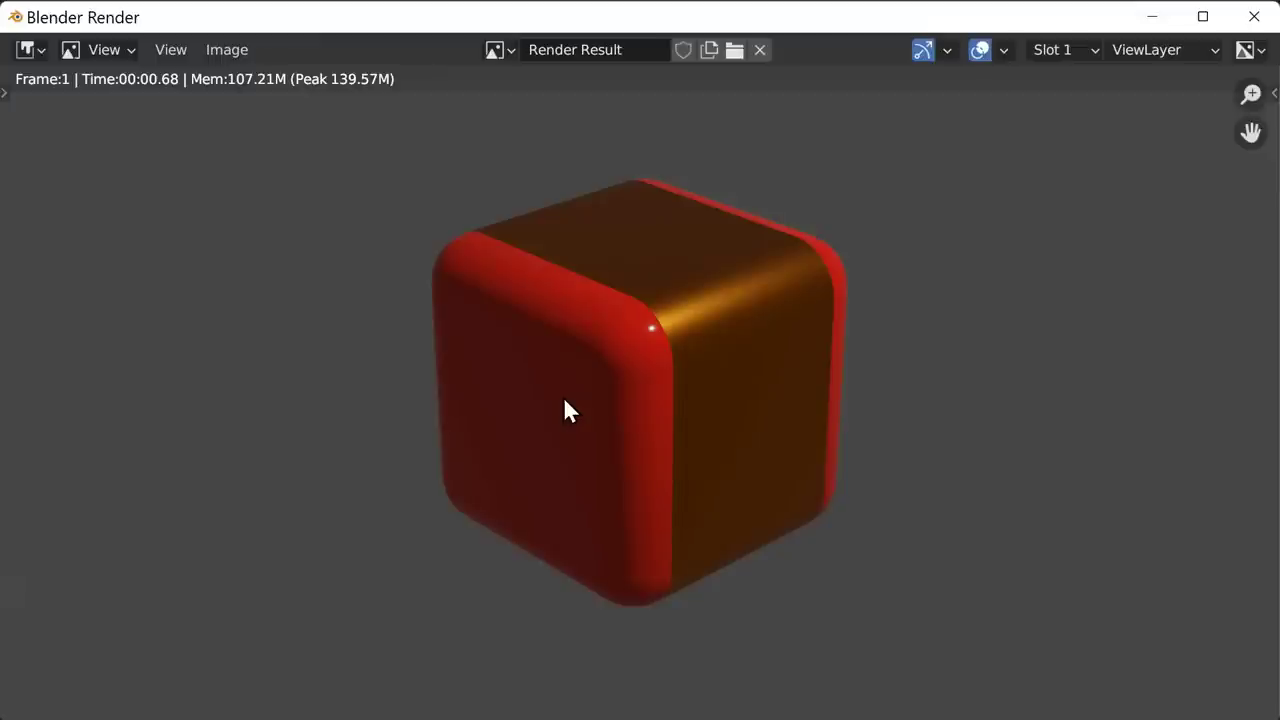
pyautogui.click(1252, 17)
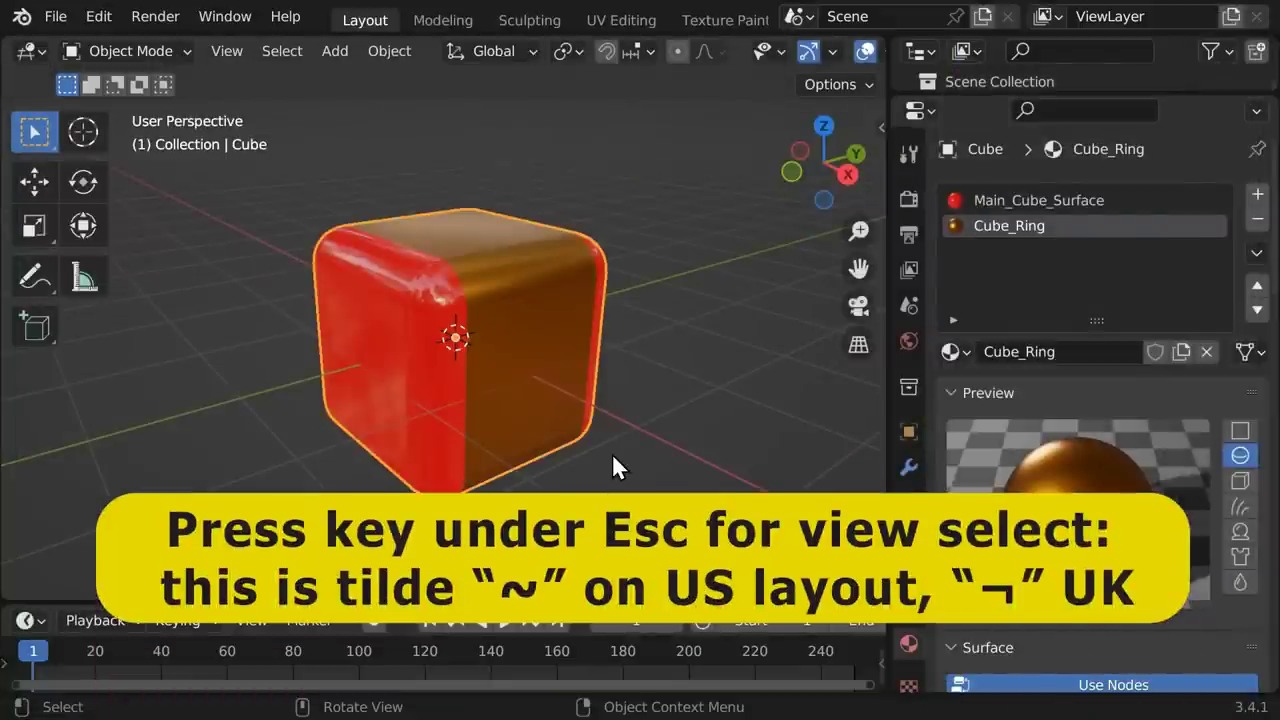
# Step: In top orthographic view, duplicate the point light and place the copy below-left of the cube
pyautogui.press('`')
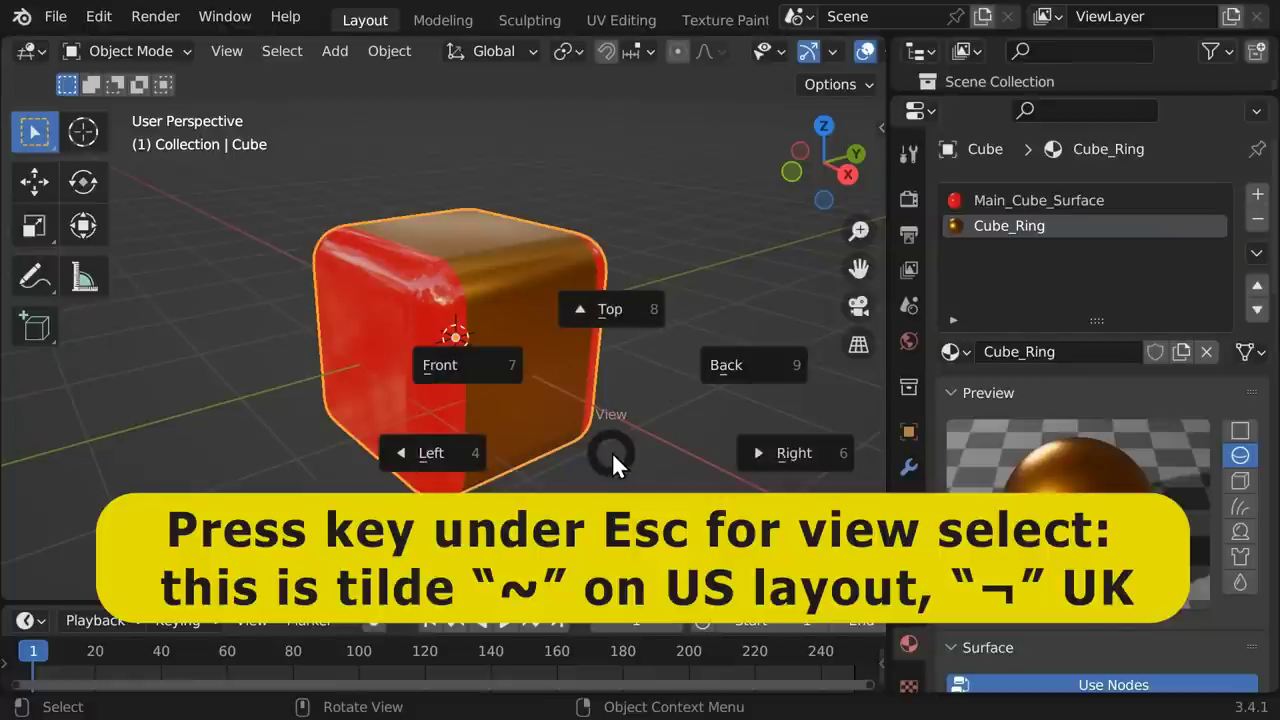
pyautogui.click(604, 308)
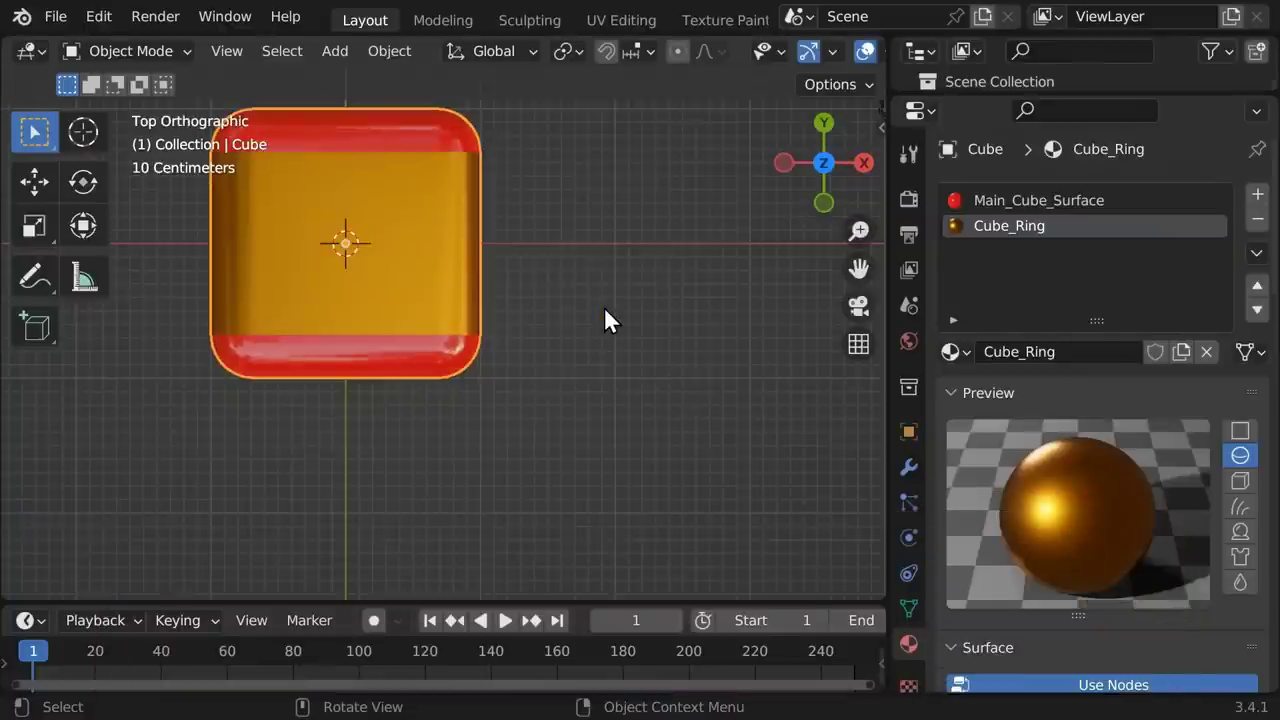
pyautogui.moveTo(858, 230); pyautogui.dragTo(839, 176)
pyautogui.click(680, 216)
pyautogui.moveTo(859, 237); pyautogui.dragTo(859, 276)
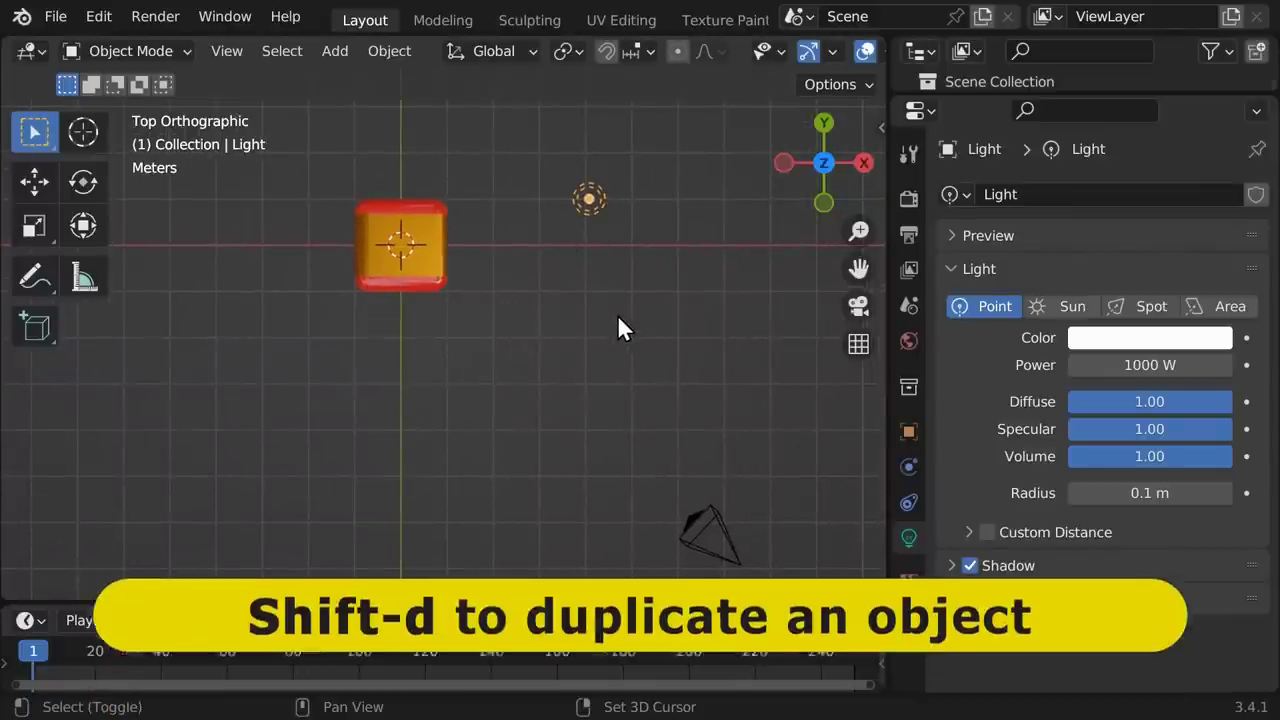
pyautogui.hotkey('shift', 'd')
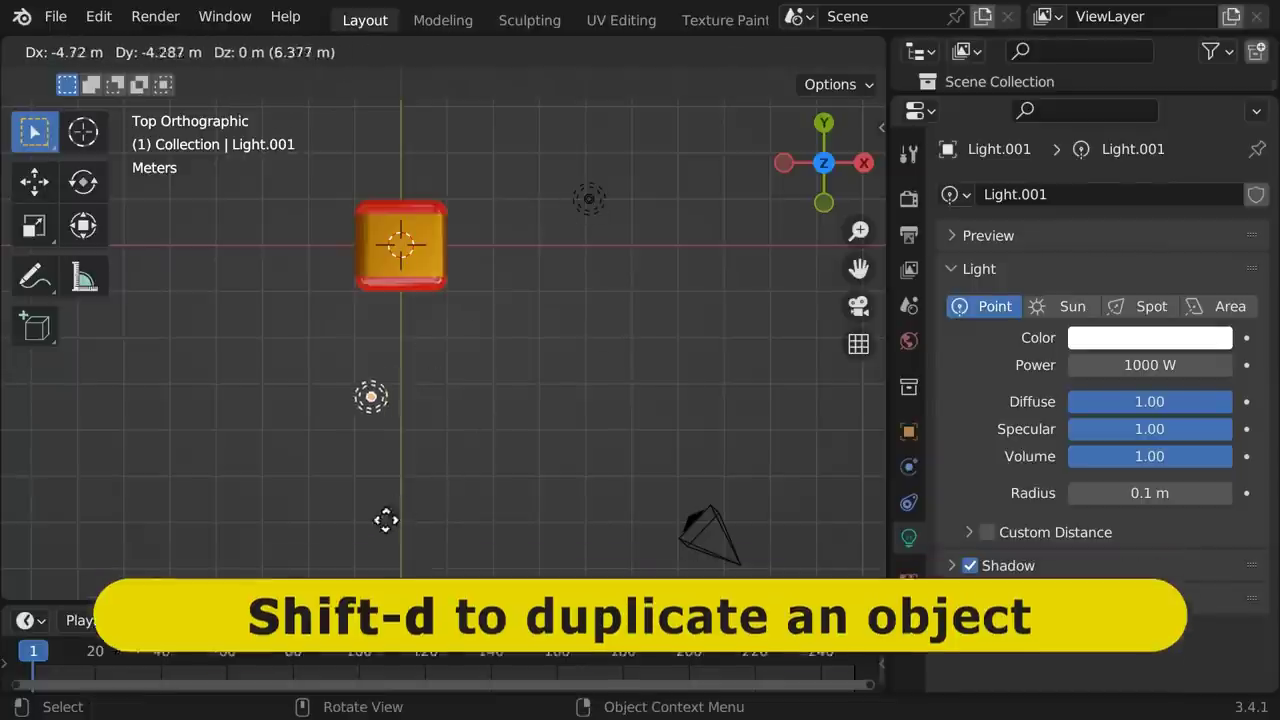
pyautogui.click(352, 578)
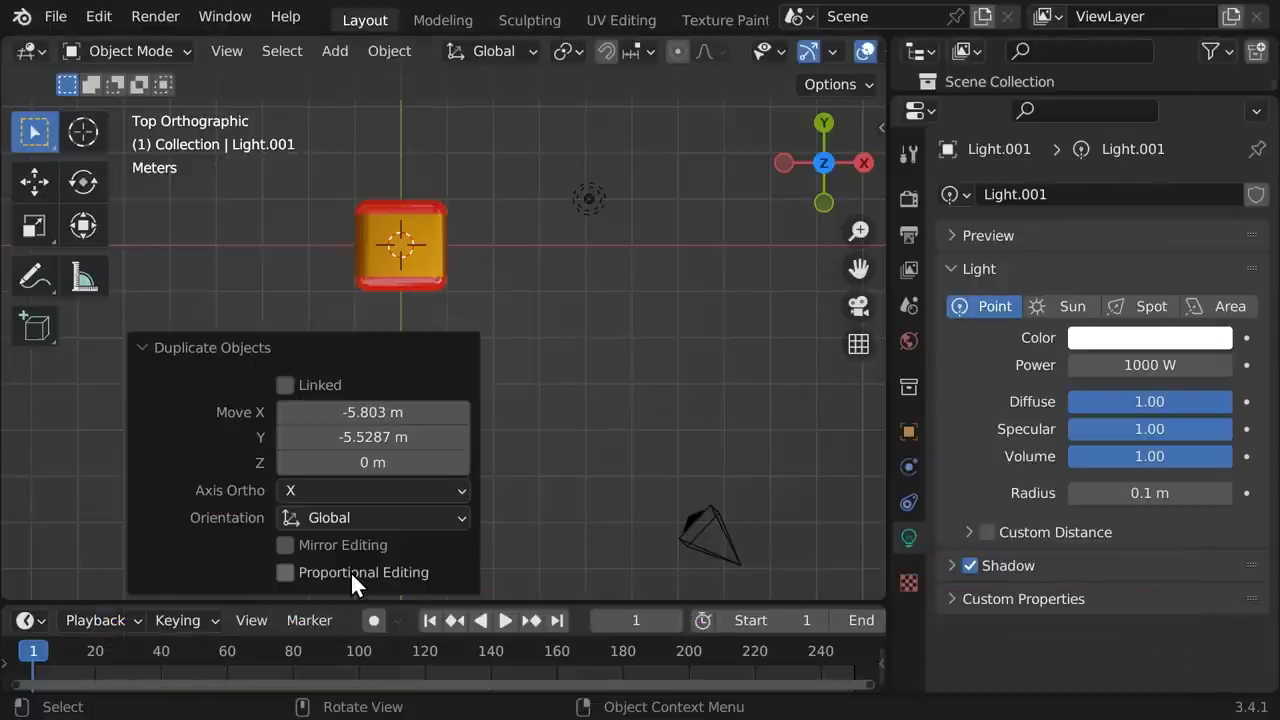
pyautogui.click(142, 346)
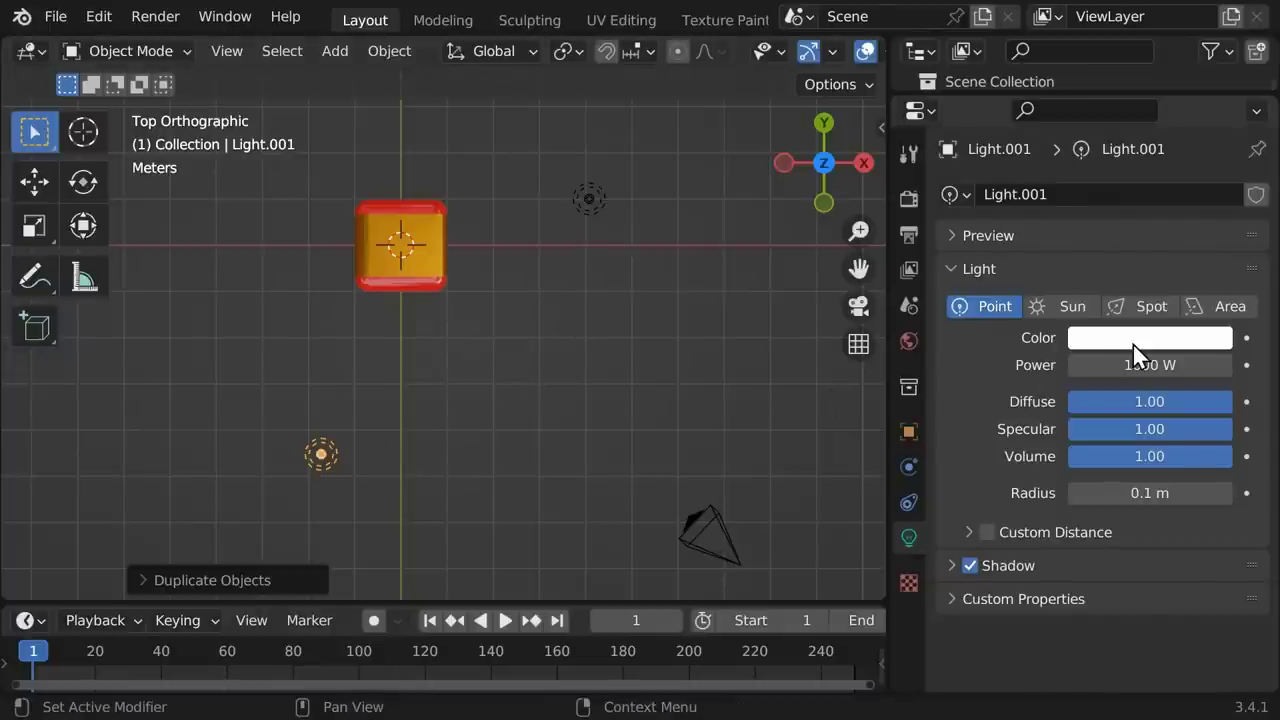
# Step: Set the duplicated light's power to 750 W and render the scene
pyautogui.click(1149, 366)
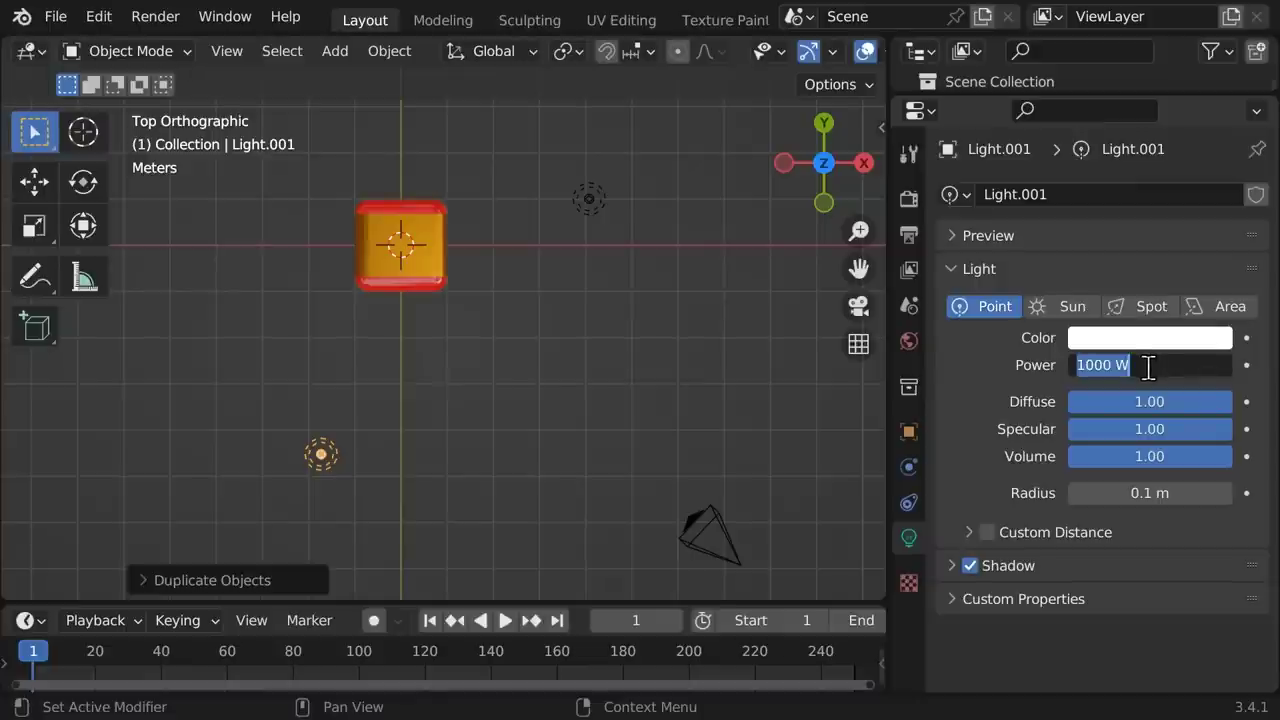
pyautogui.write('750')
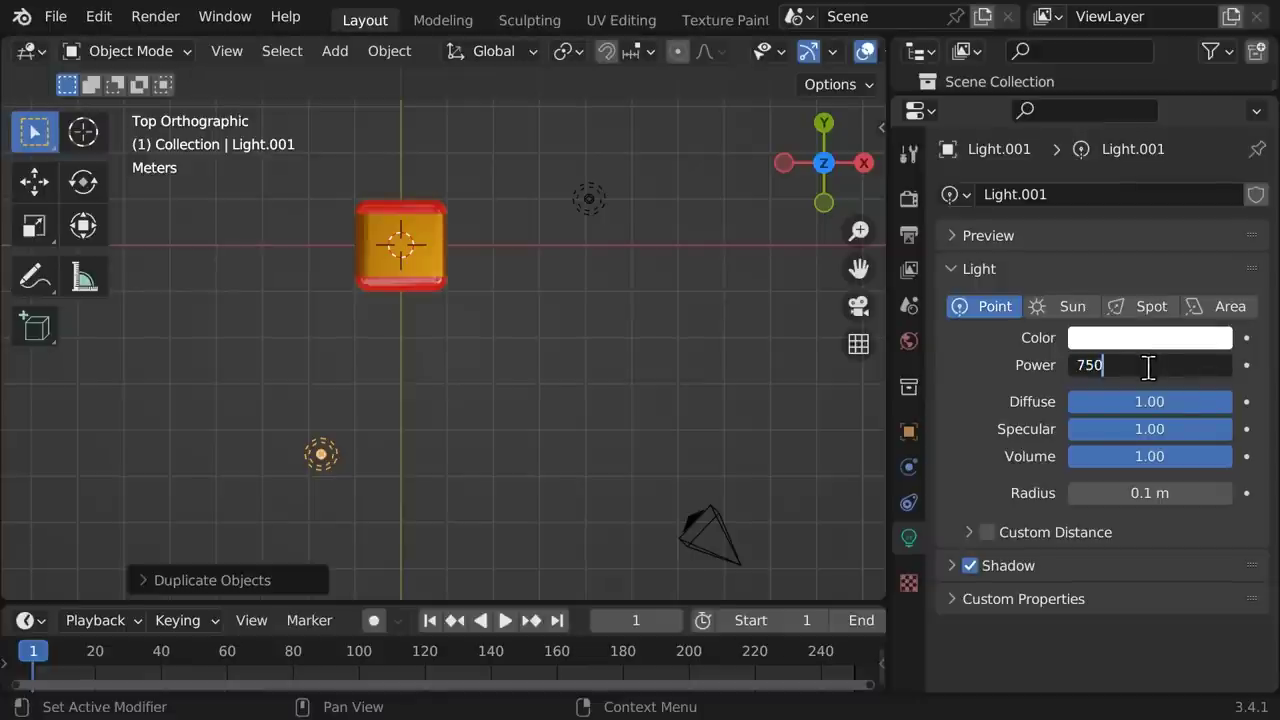
pyautogui.press('Return')
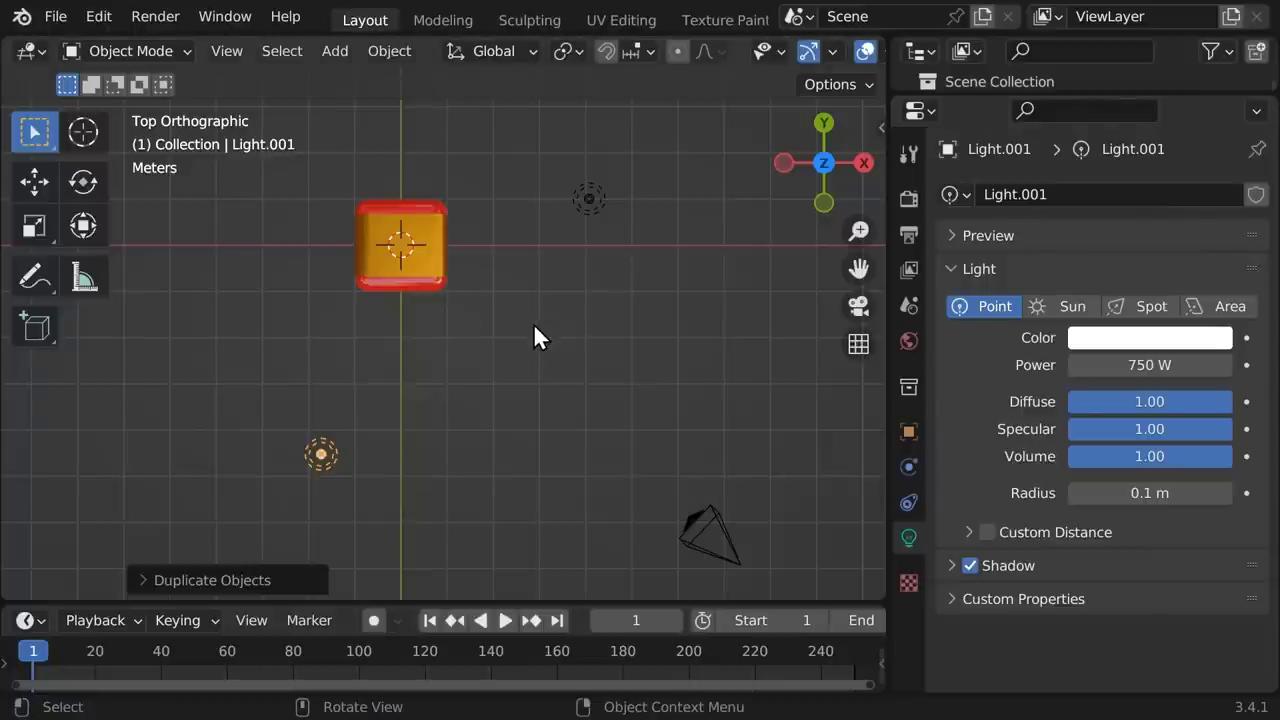
pyautogui.press('F12')
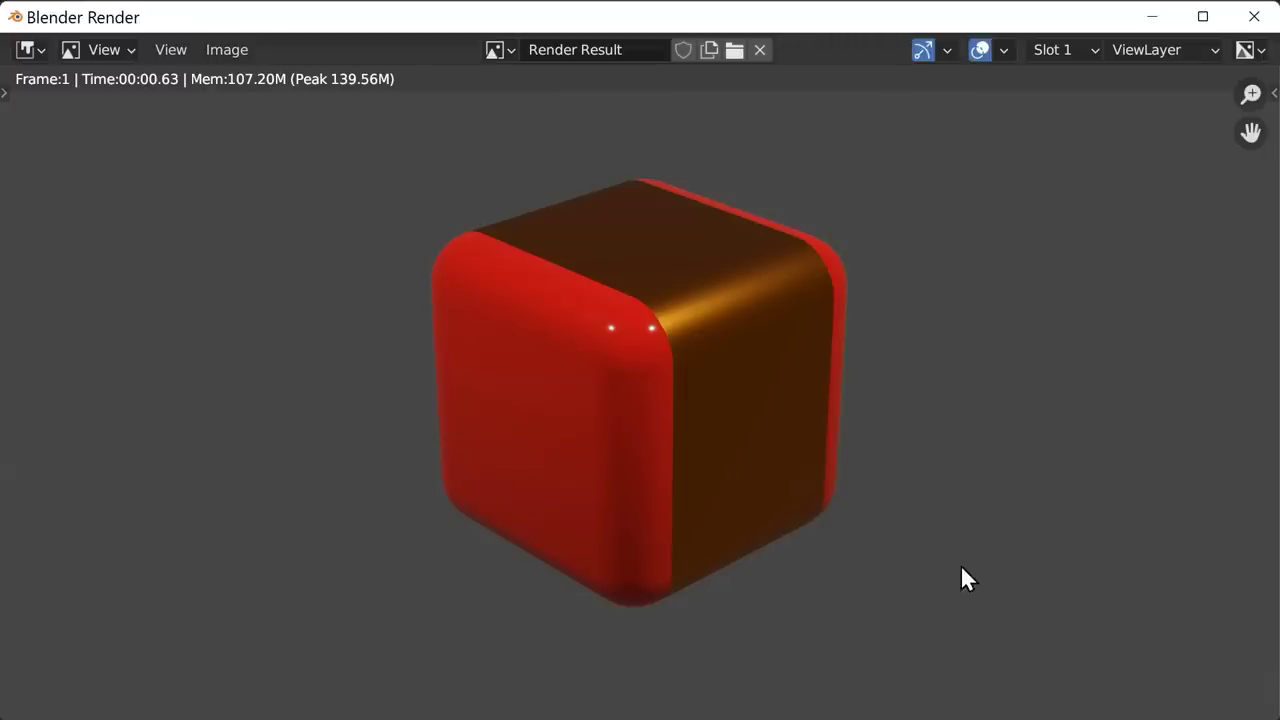
# Step: In Render Properties, set Color Management to Standard view transform with exposure 0.3, then re-render
pyautogui.click(1254, 17)
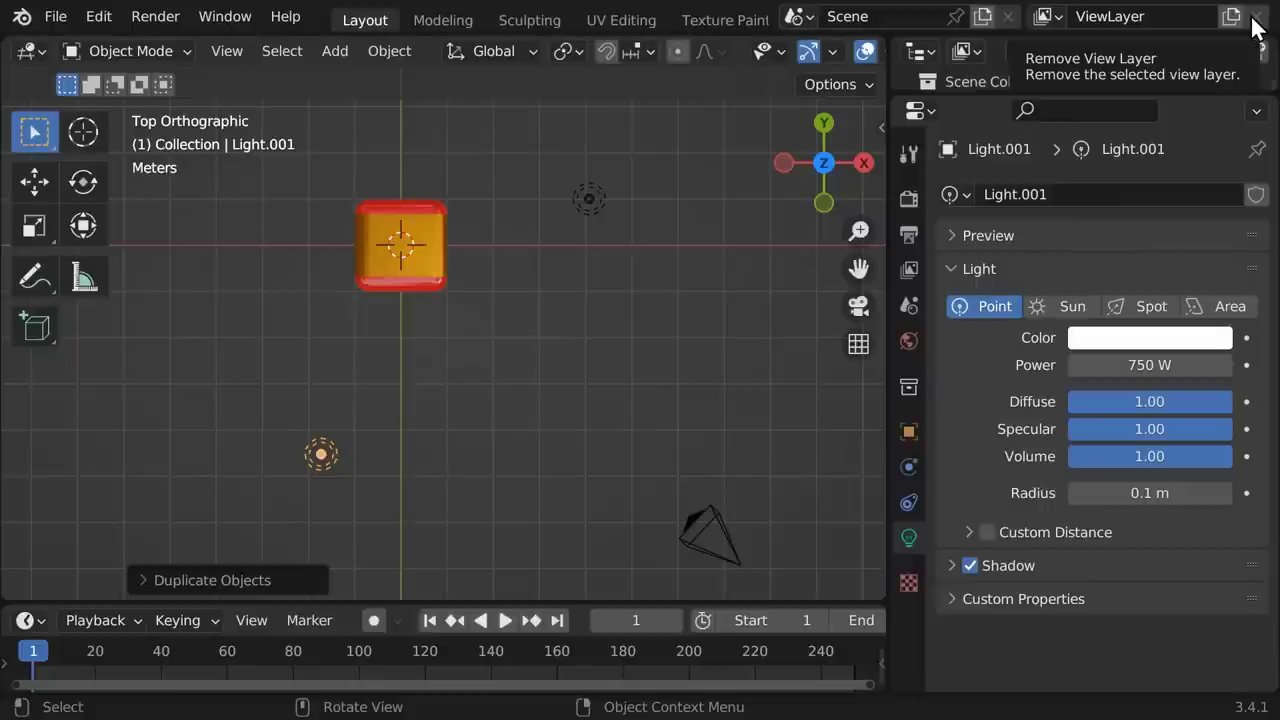
pyautogui.click(904, 203)
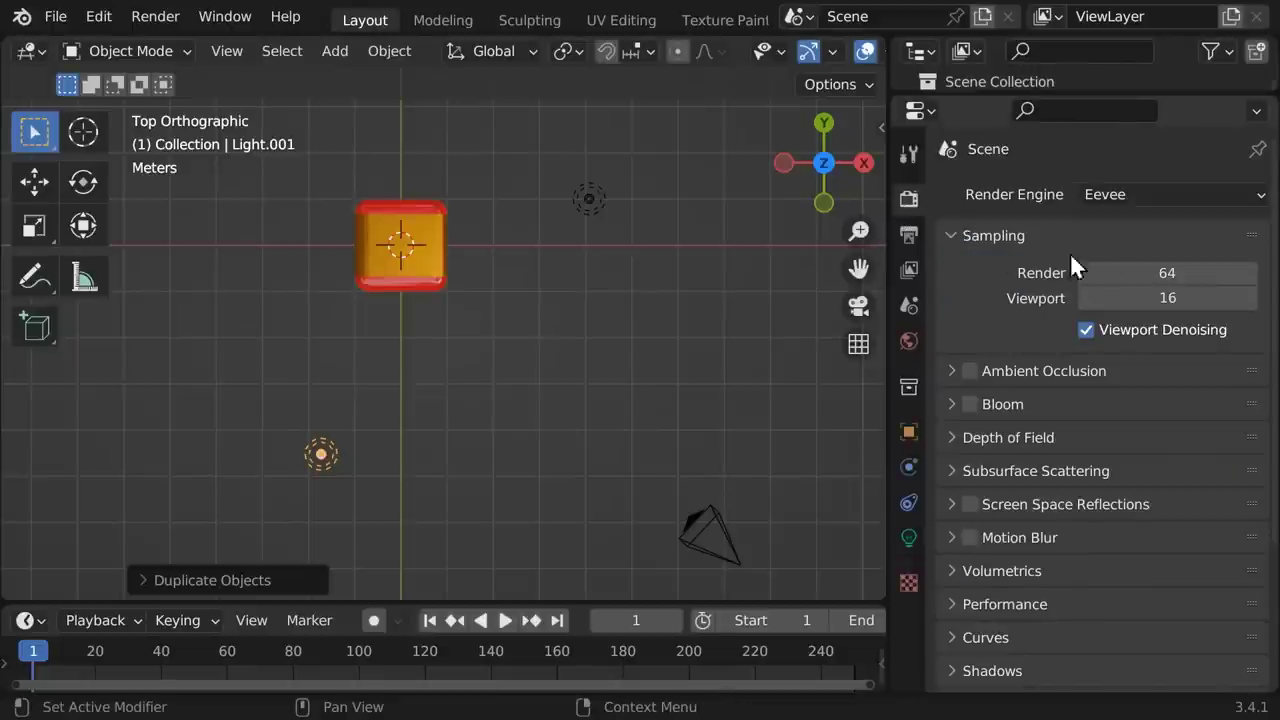
pyautogui.scroll(-5, 1266, 220)
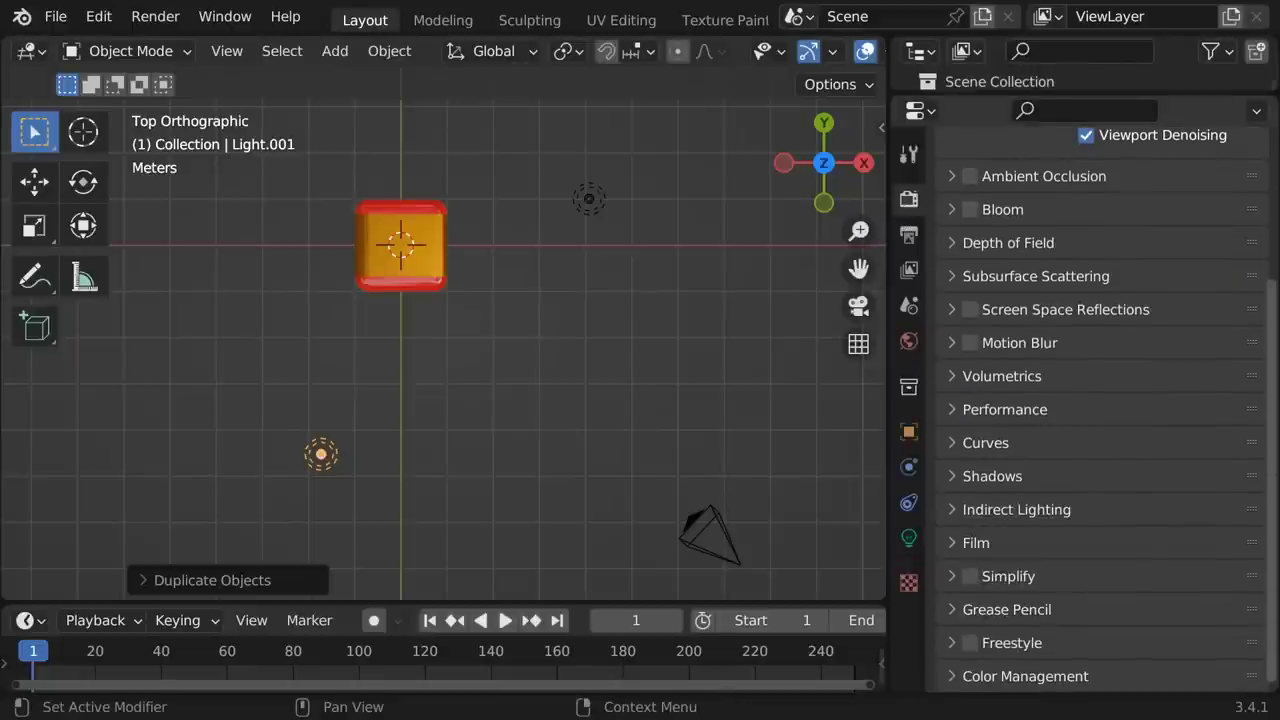
pyautogui.click(955, 677)
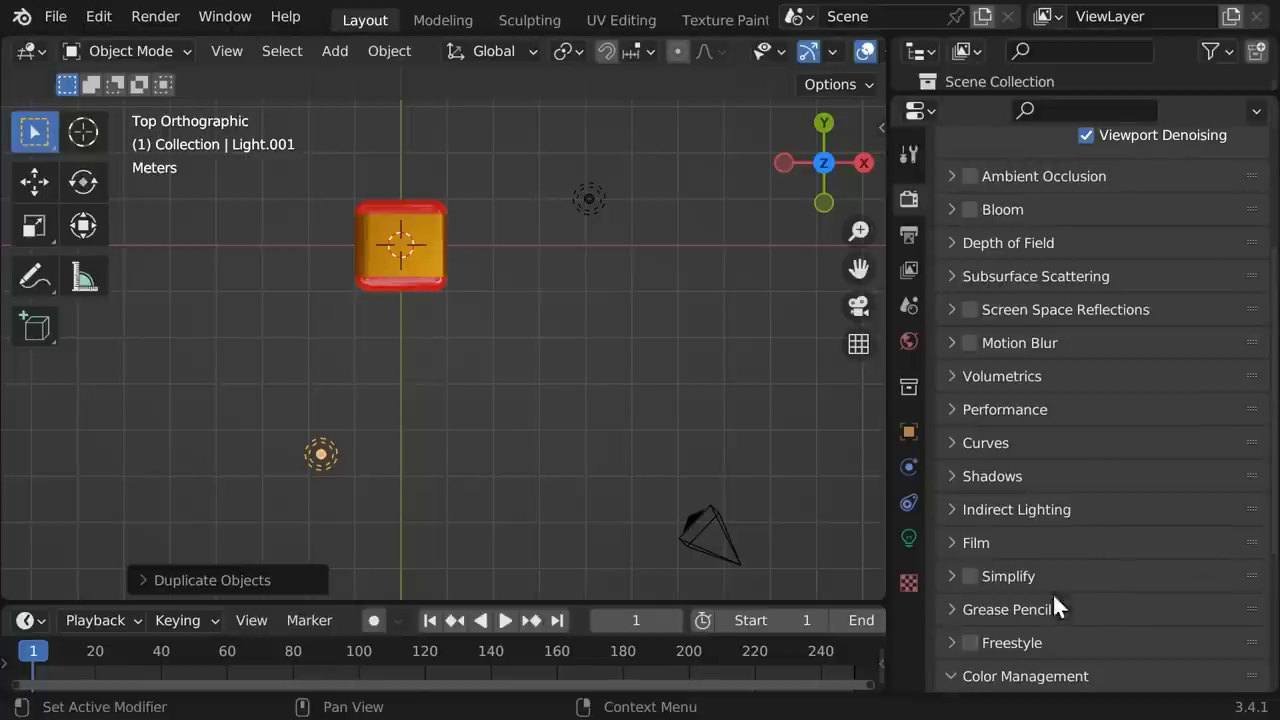
pyautogui.moveTo(1271, 386); pyautogui.dragTo(1272, 628)
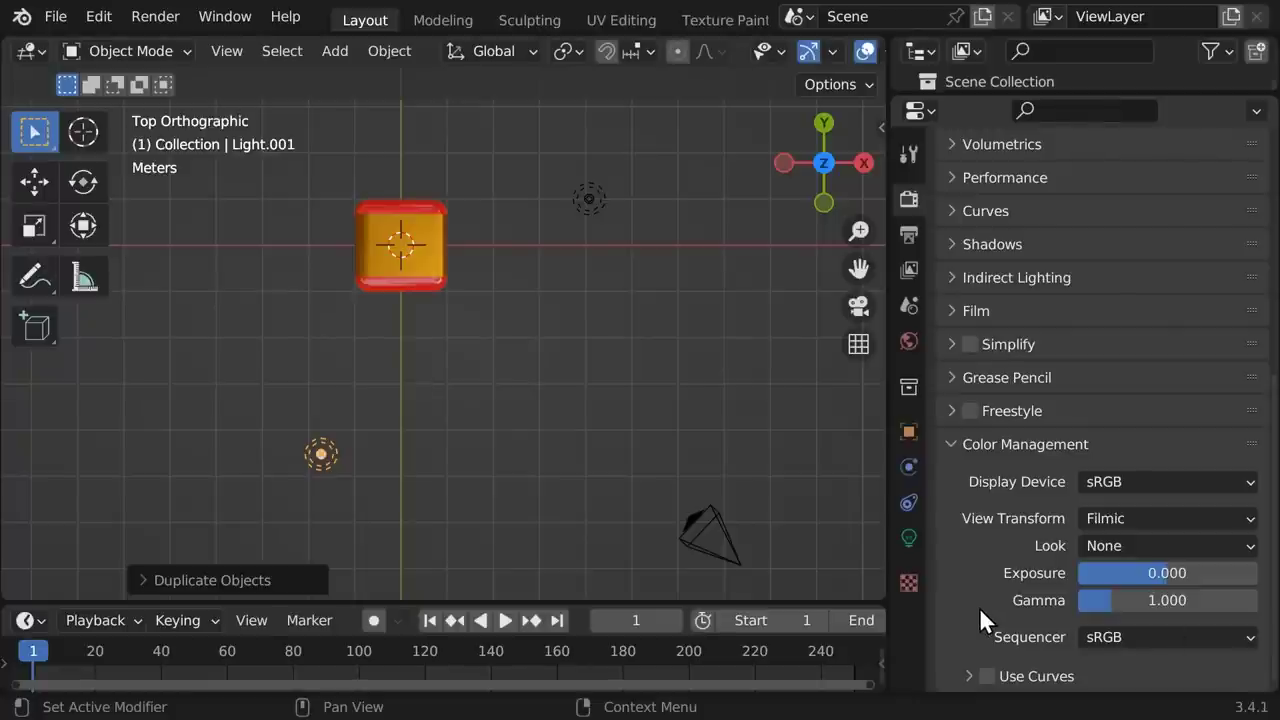
pyautogui.click(1163, 517)
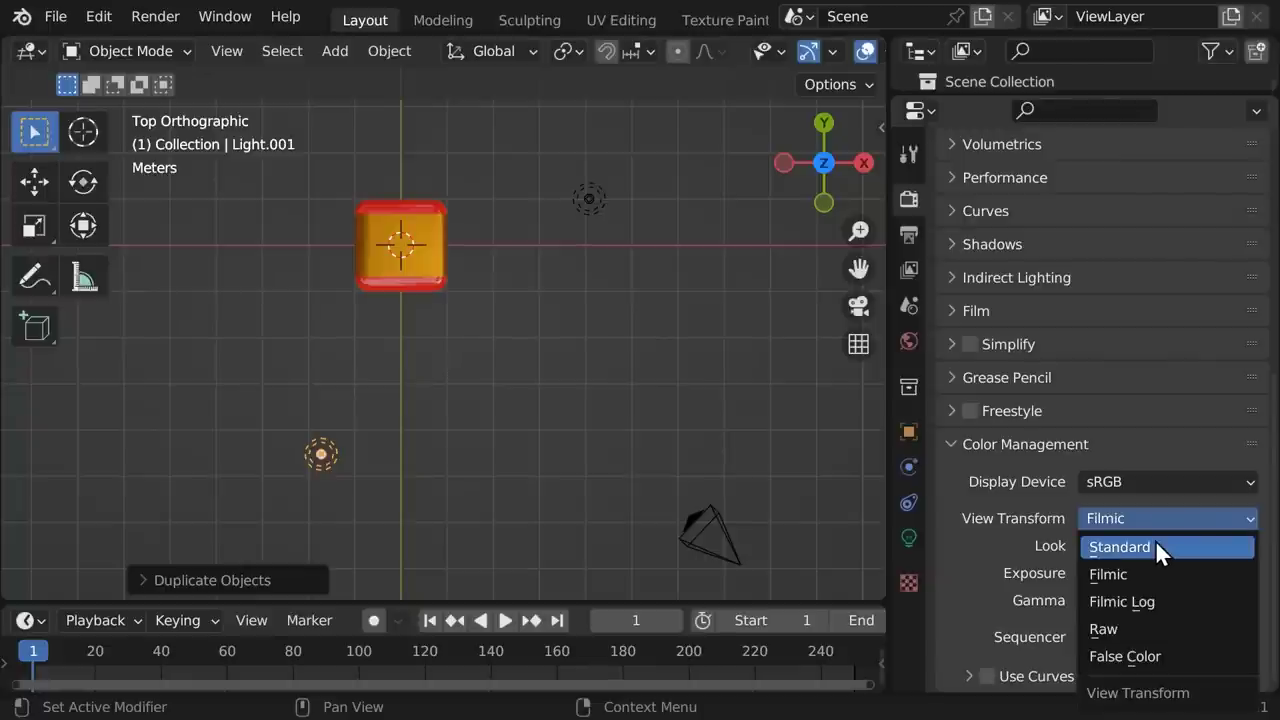
pyautogui.click(1155, 540)
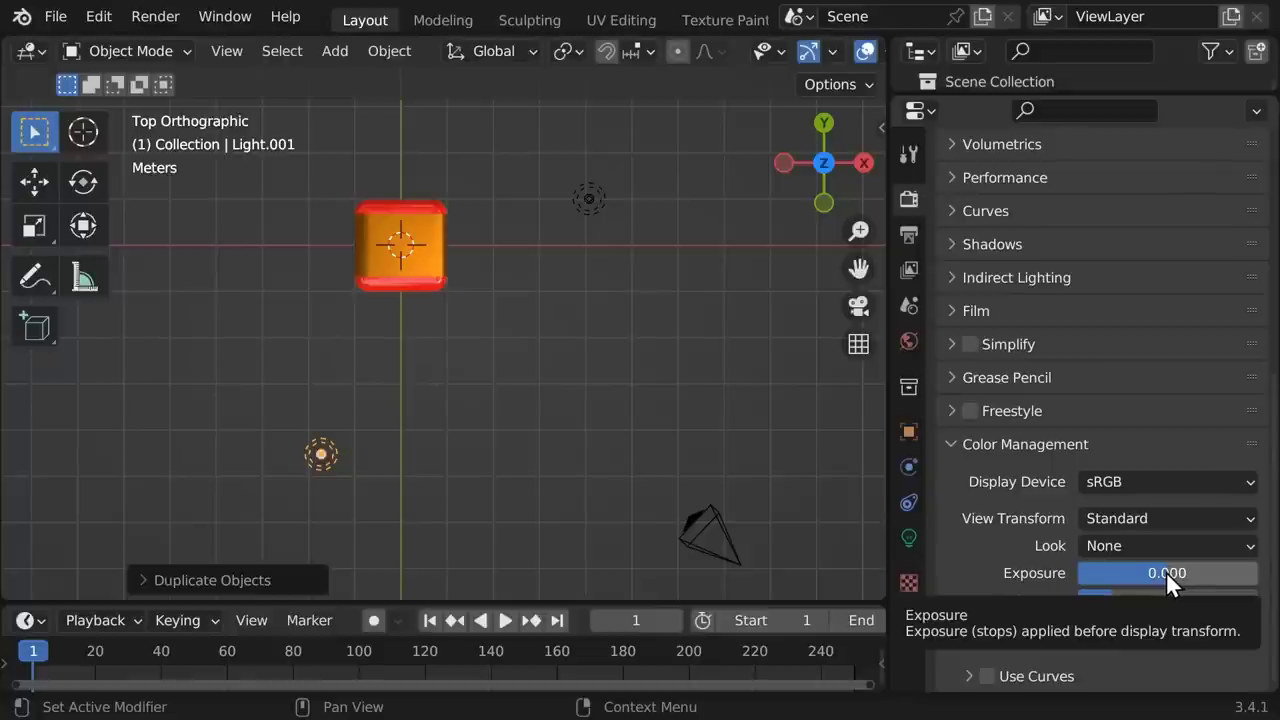
pyautogui.doubleClick(1166, 571)
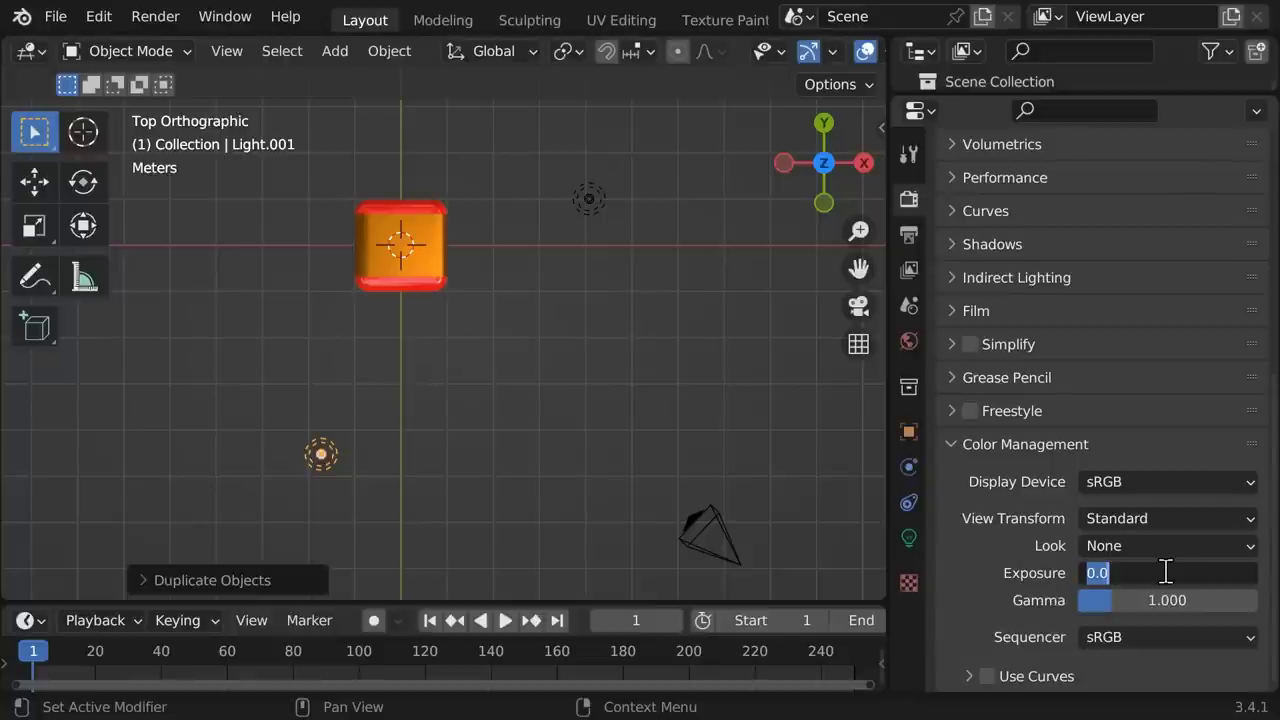
pyautogui.press('BackSpace')
pyautogui.write('.3')
pyautogui.press('Return')
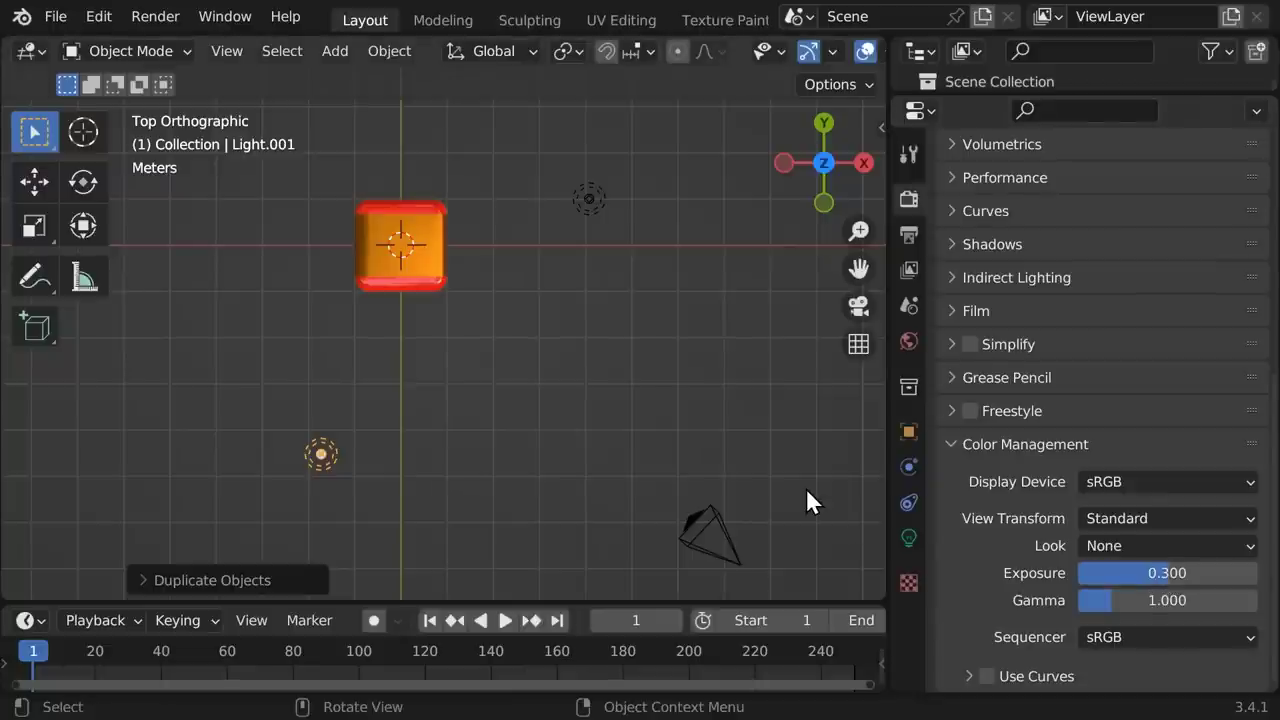
pyautogui.press('F12')
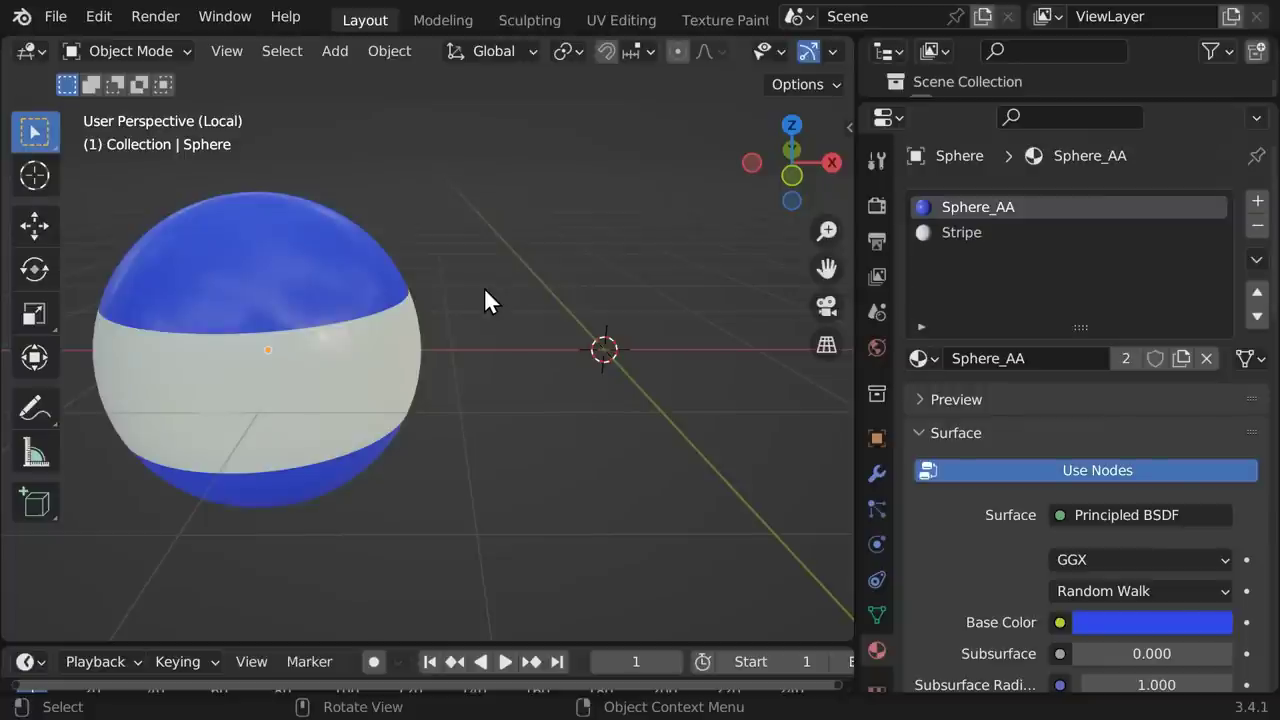
# Step: Select the striped sphere, make its Stripe material slot active, and bring up the Add menu
pyautogui.click(300, 367)
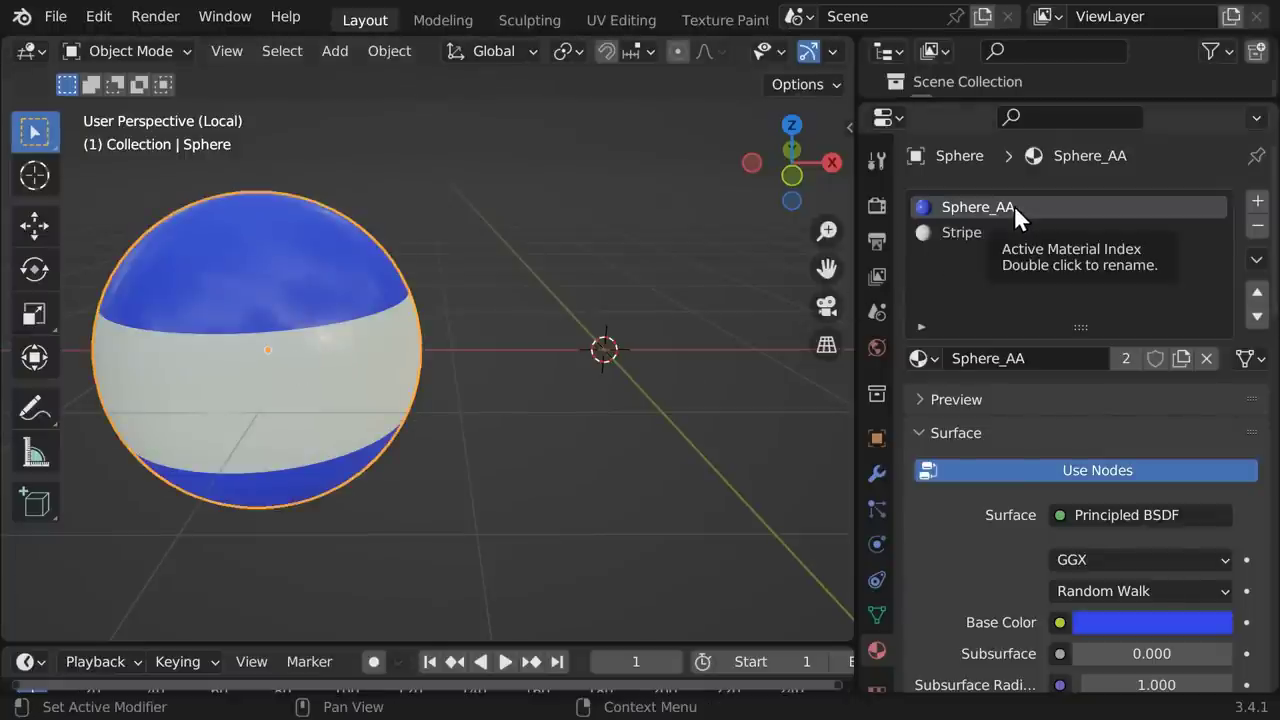
pyautogui.click(991, 232)
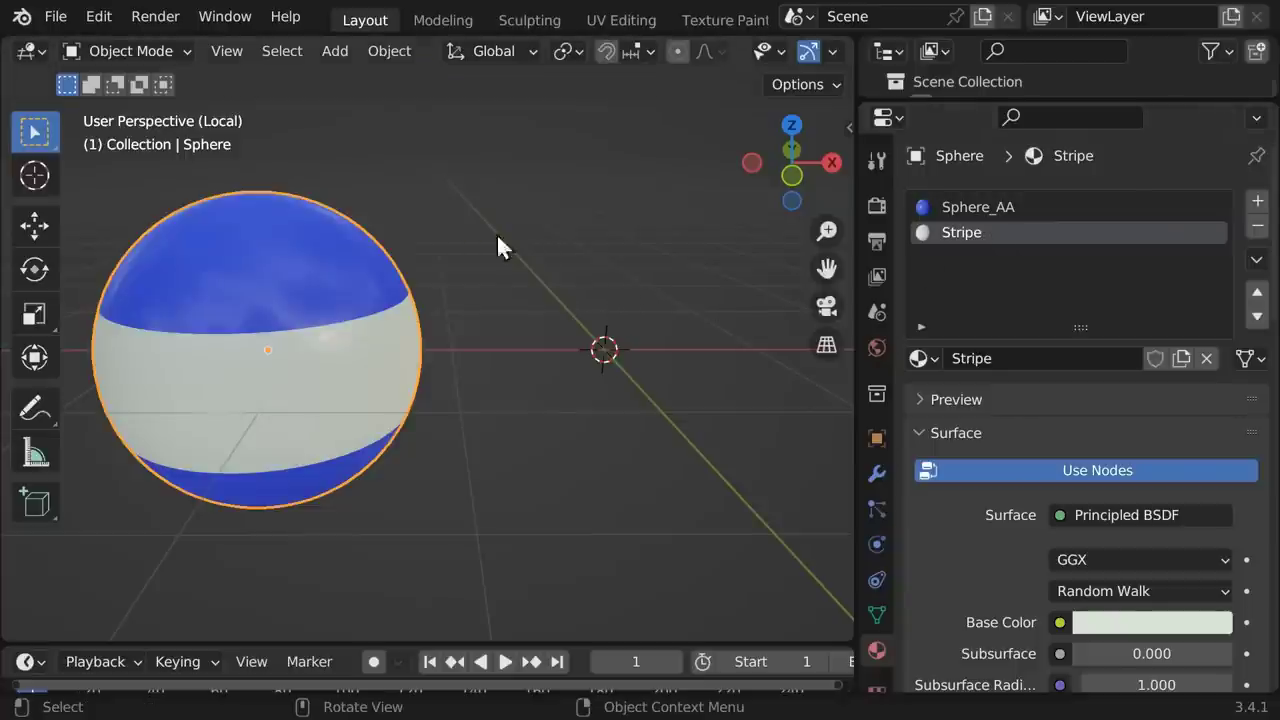
pyautogui.click(336, 53)
# Step: Add a UV sphere beside the striped sphere, shade it smooth, and reselect the striped sphere
pyautogui.moveTo(346, 76)
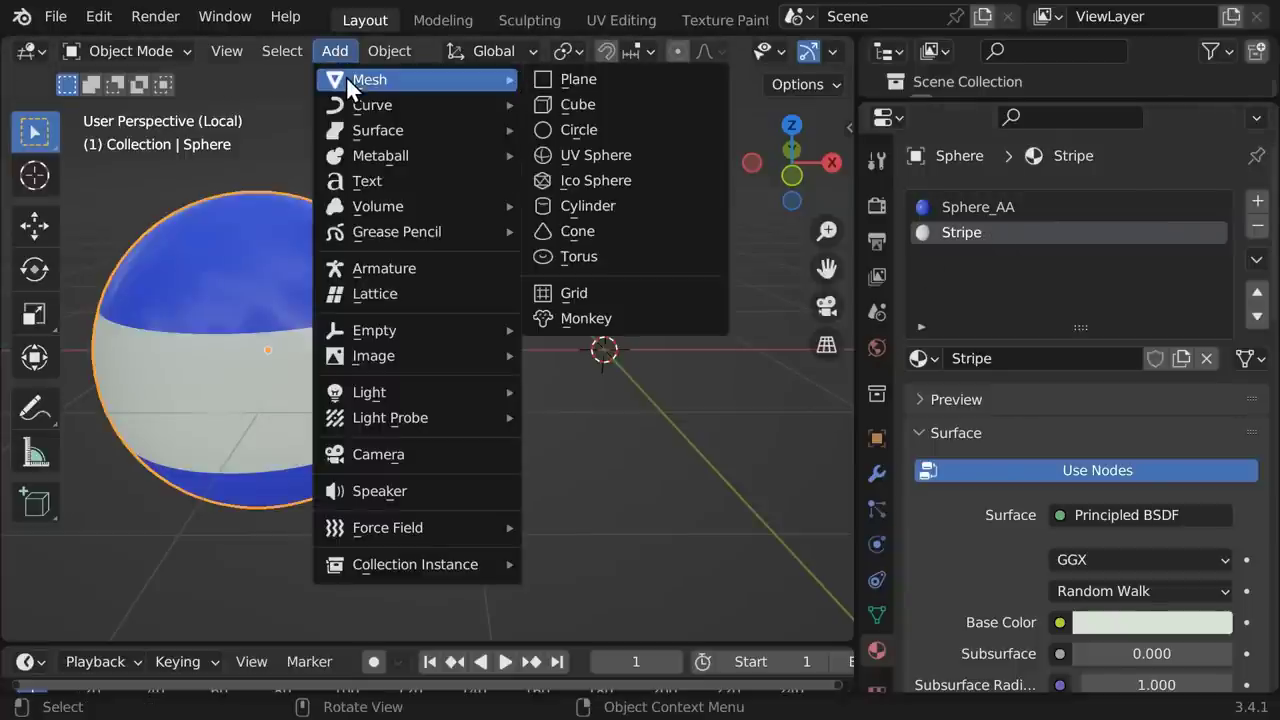
pyautogui.click(600, 155)
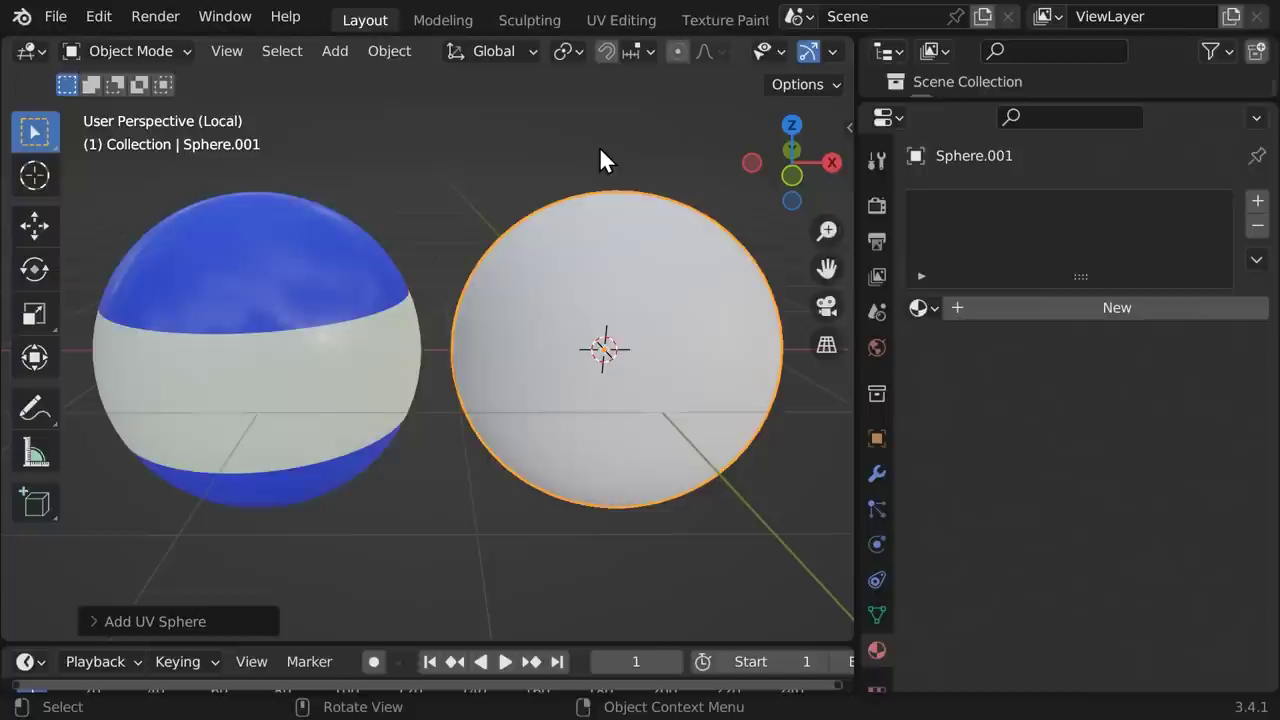
pyautogui.rightClick(651, 316)
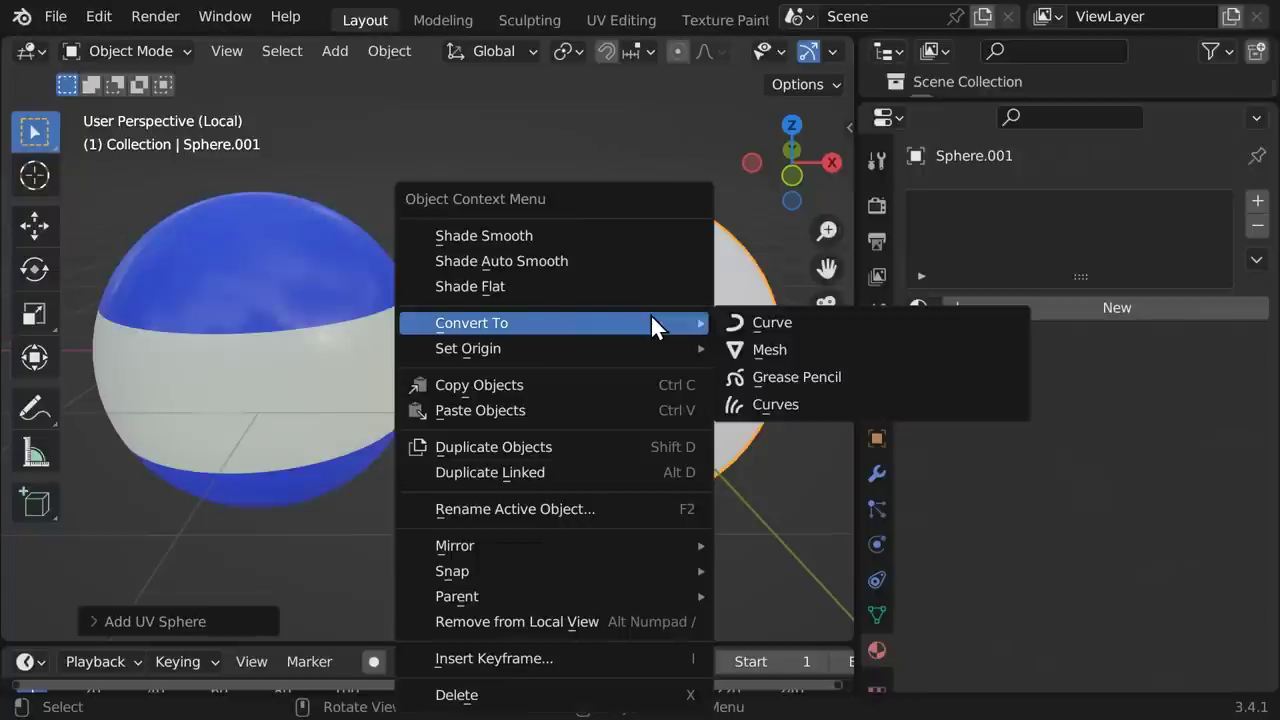
pyautogui.click(594, 240)
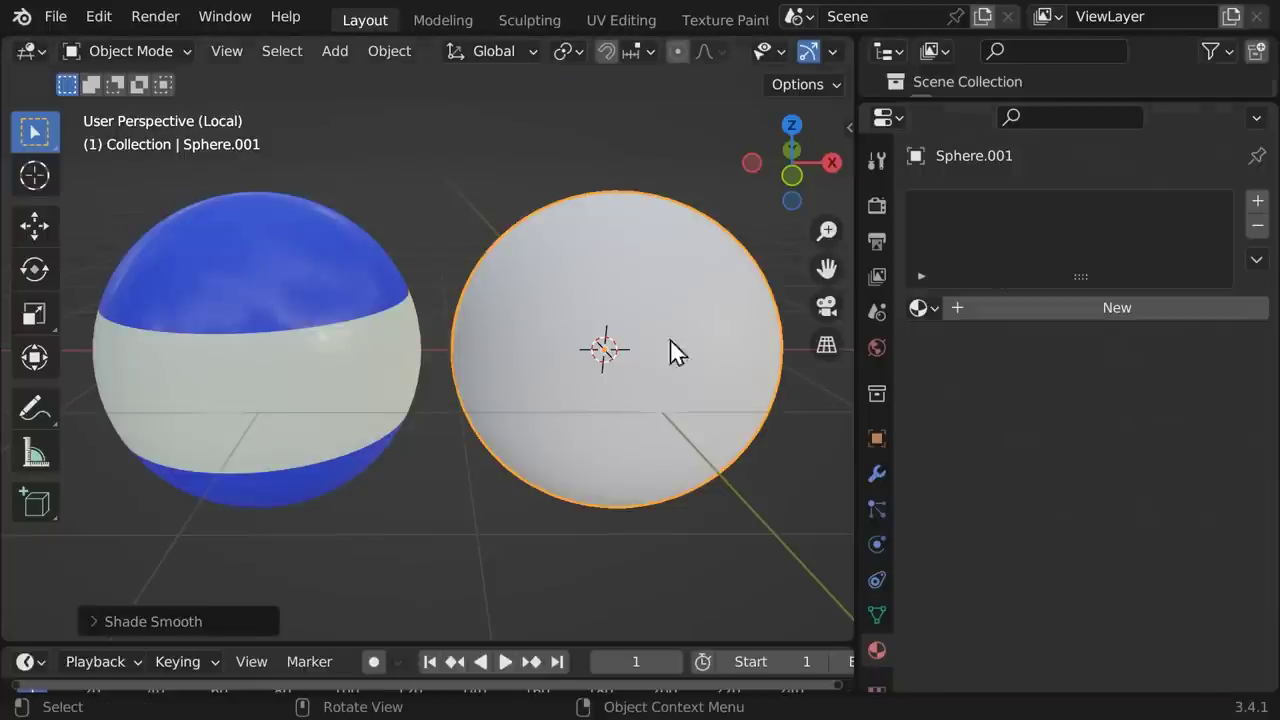
pyautogui.click(285, 350)
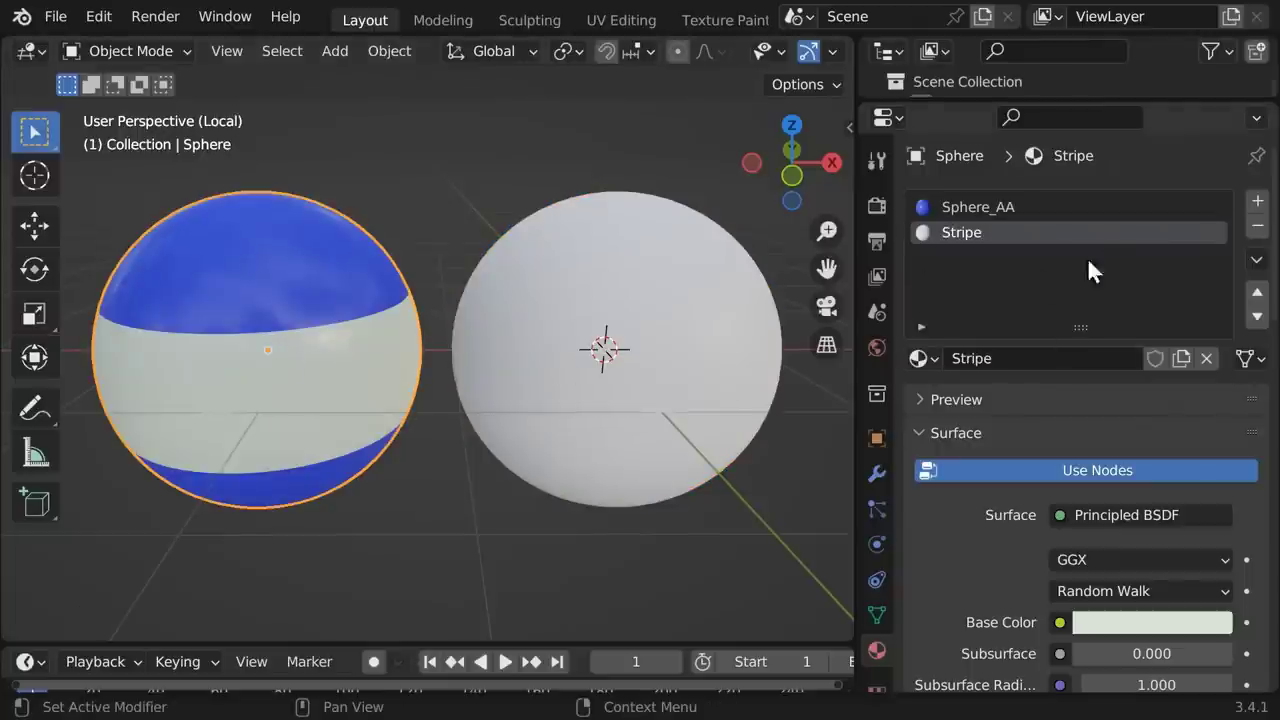
# Step: Give Sphere.001 the existing blue Sphere_AA material from the material browser
pyautogui.click(706, 305)
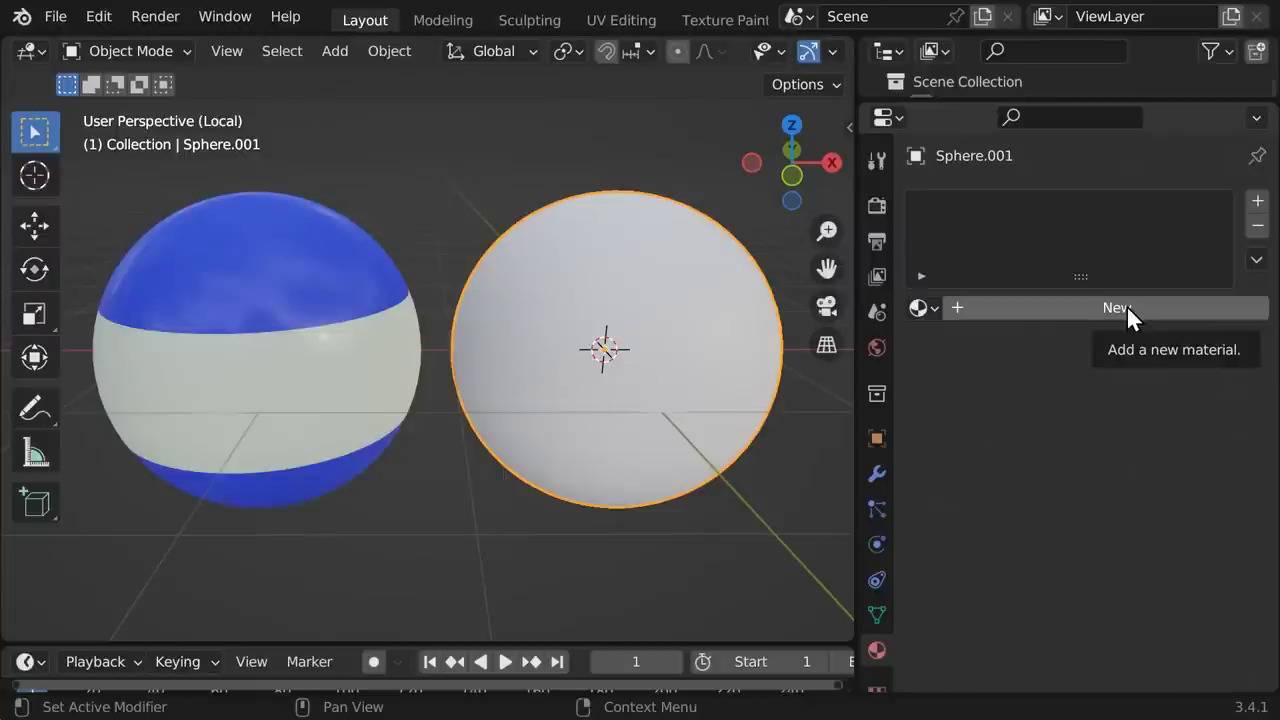
pyautogui.click(927, 309)
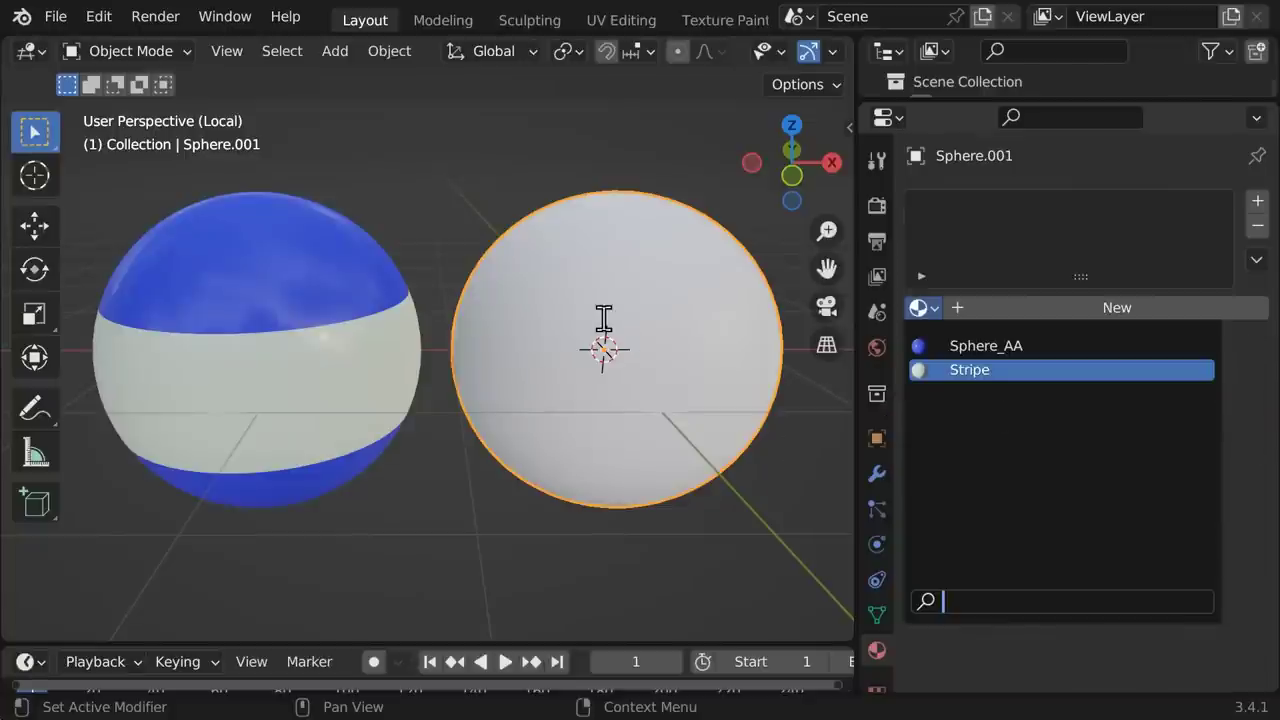
pyautogui.click(975, 345)
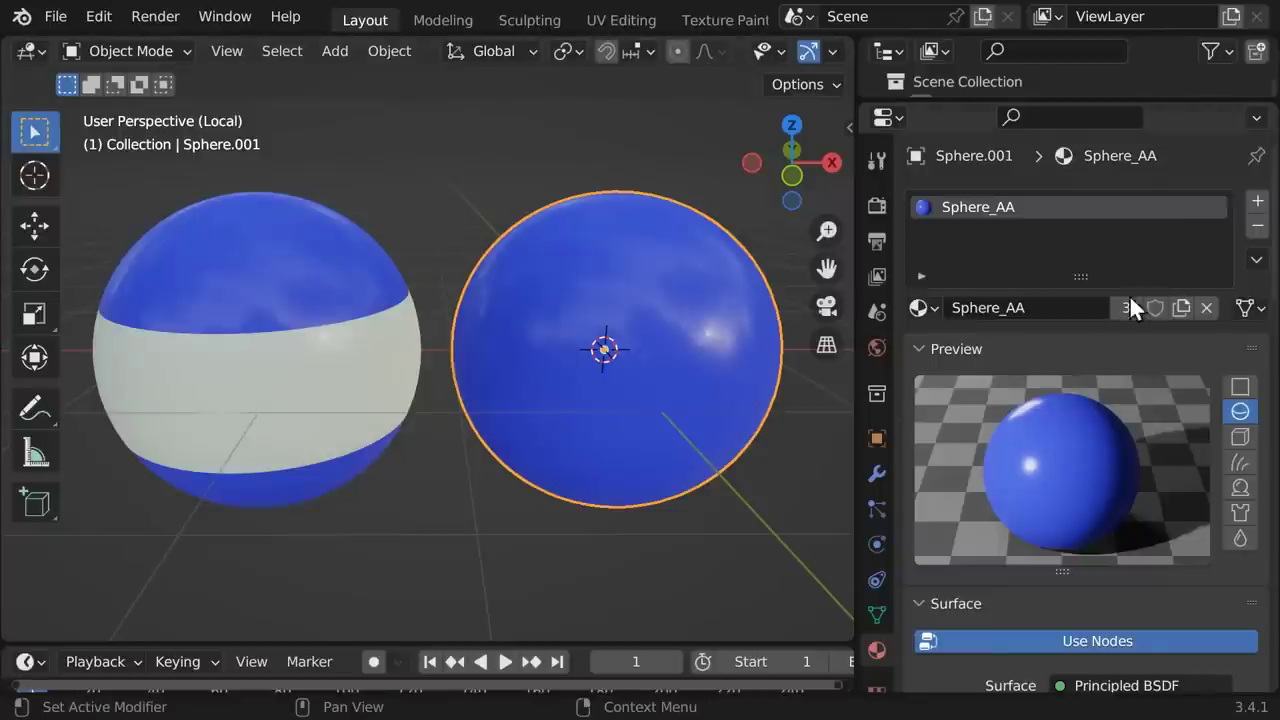
pyautogui.scroll(-8, 1104, 460)
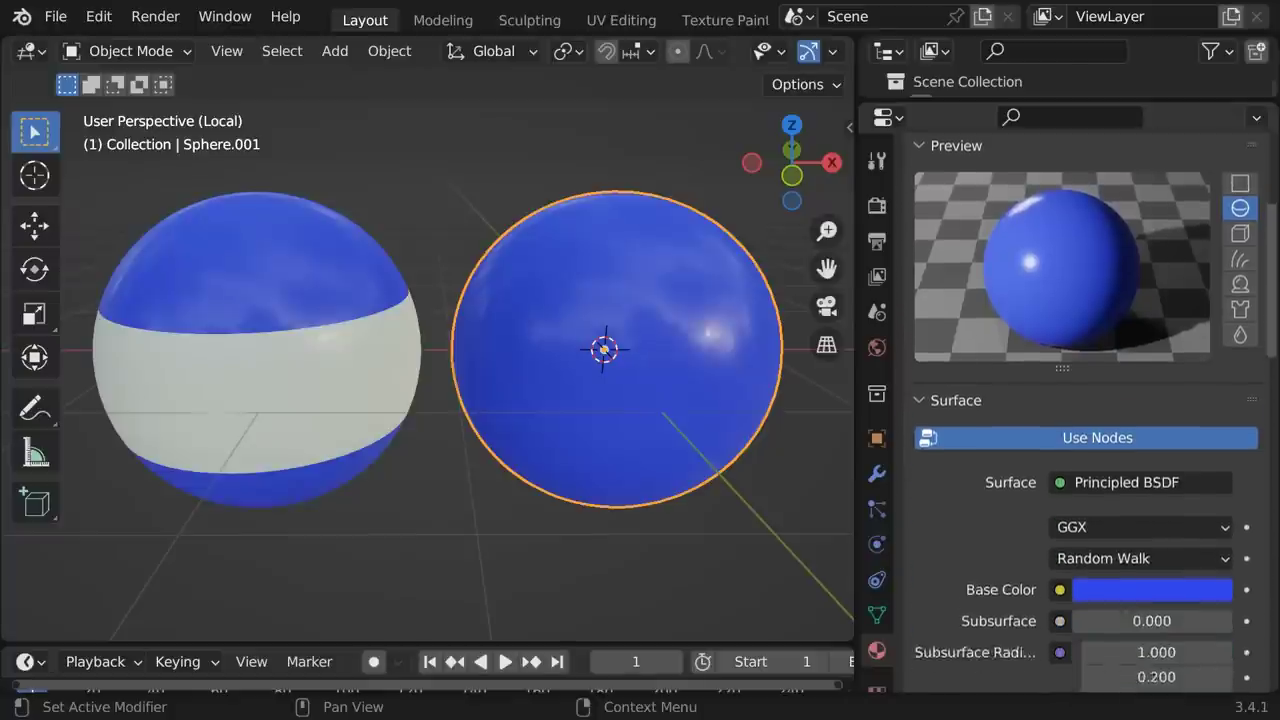
pyautogui.click(1110, 468)
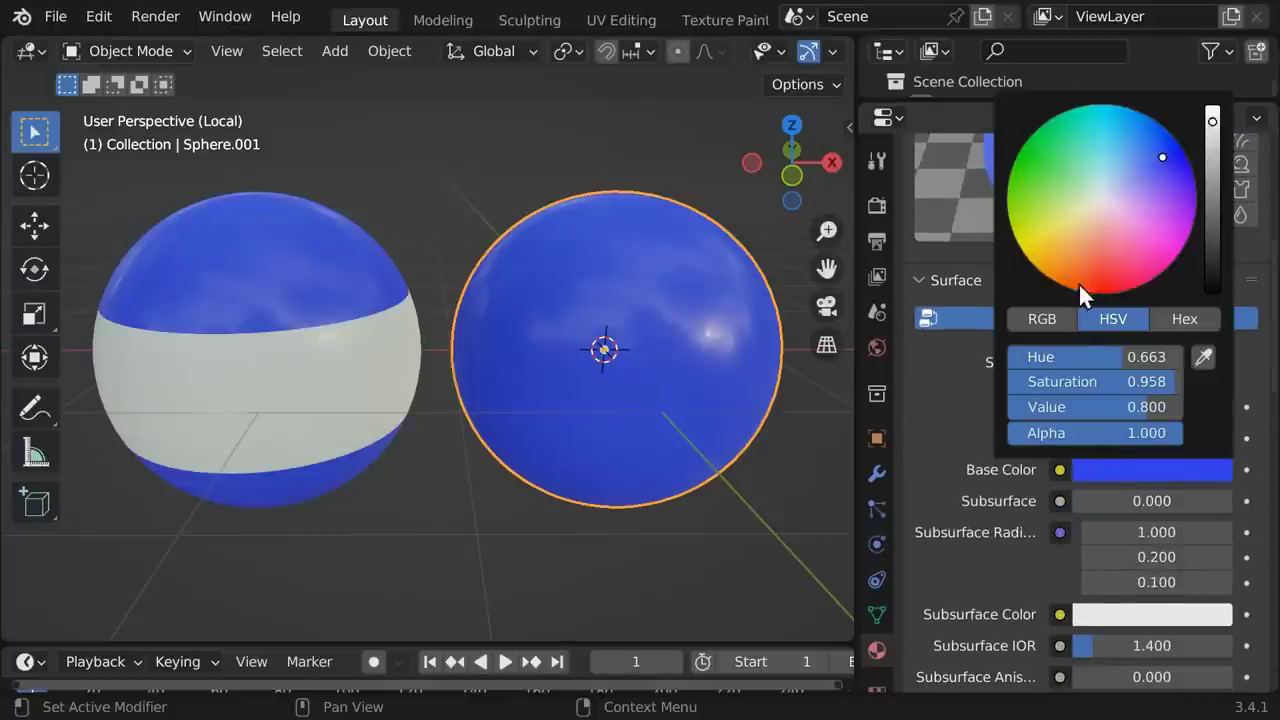
pyautogui.click(1055, 247)
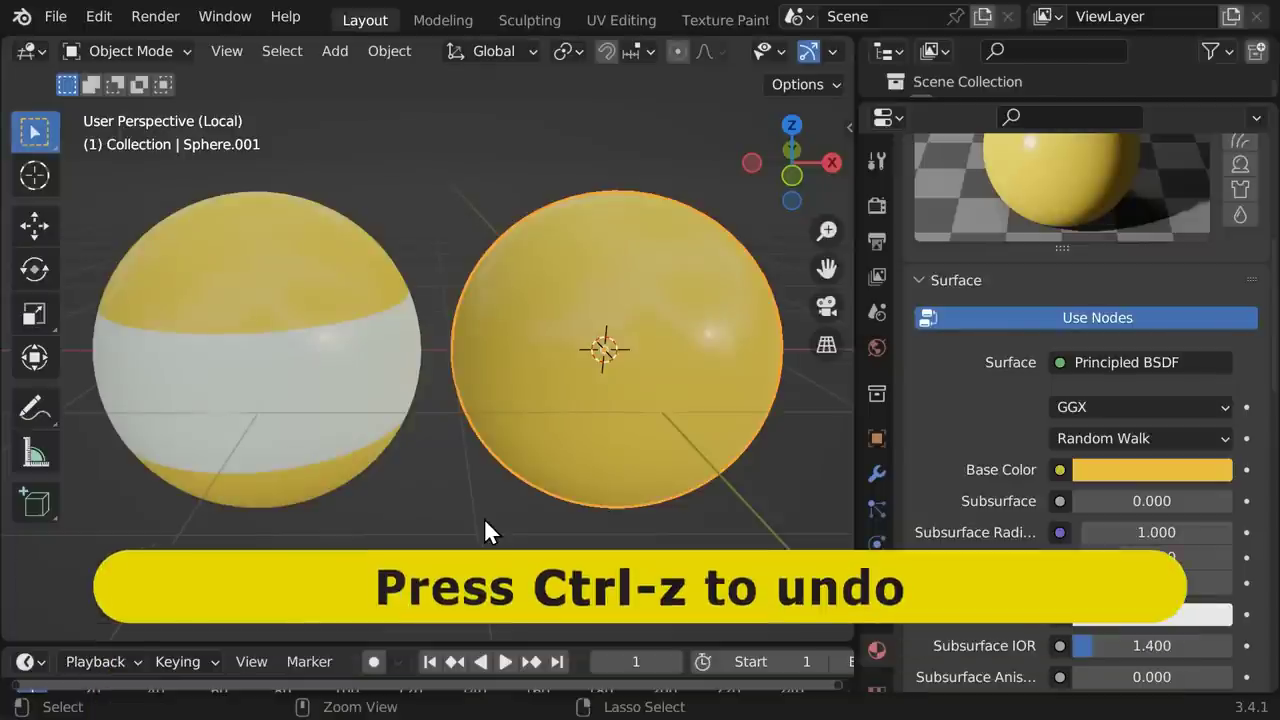
pyautogui.hotkey('ctrl', 'z')
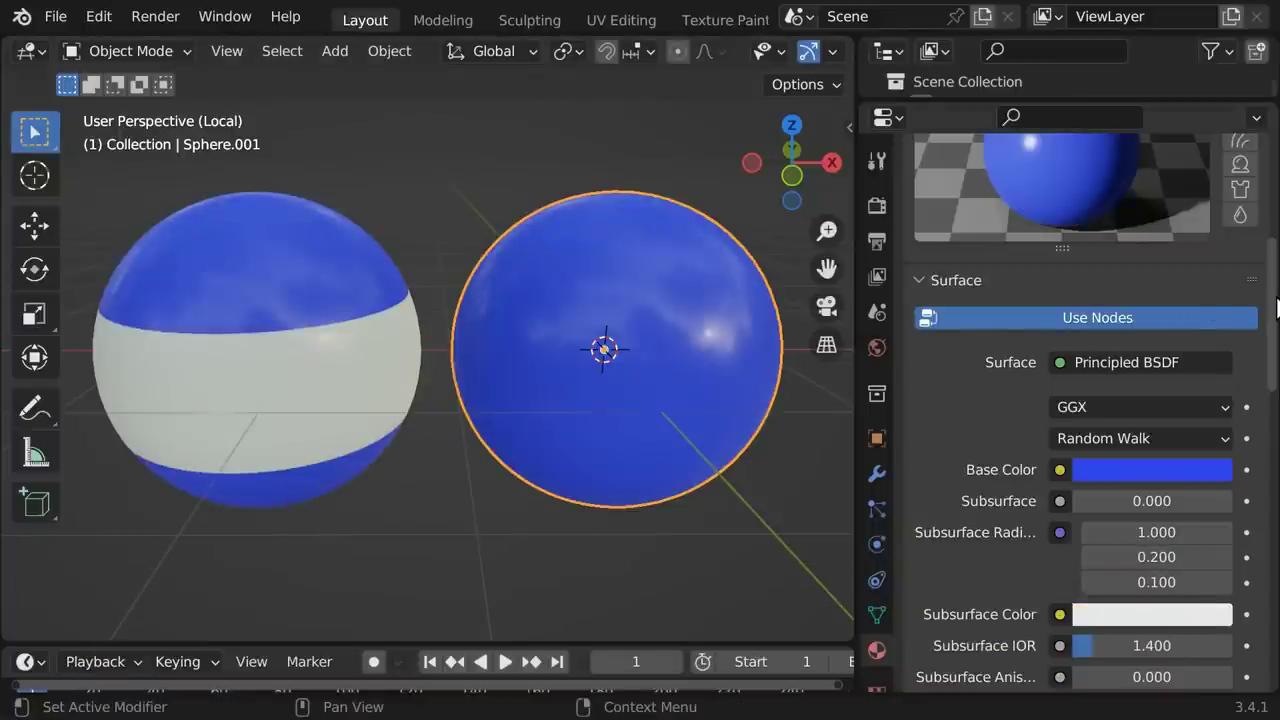
pyautogui.scroll(7, 1277, 308)
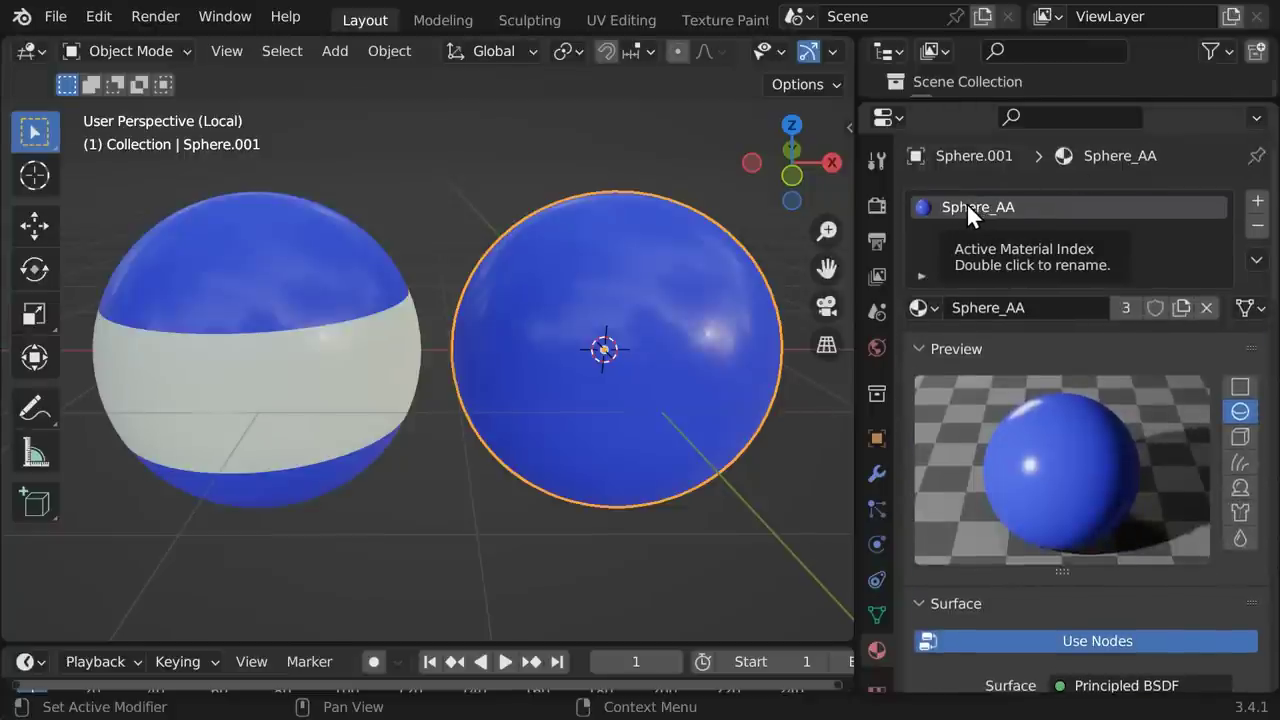
# Step: Make the sphere's blue material a single-user copy and rename it Sphere_BB
pyautogui.click(1180, 307)
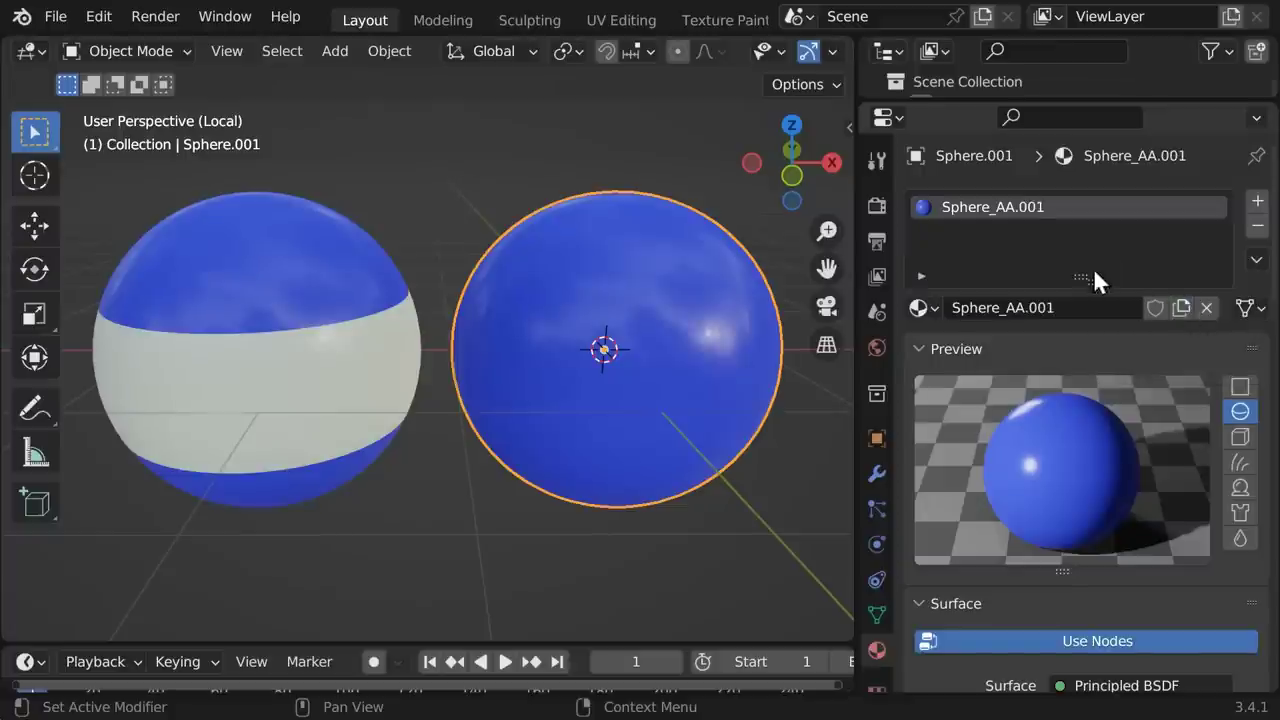
pyautogui.doubleClick(990, 206)
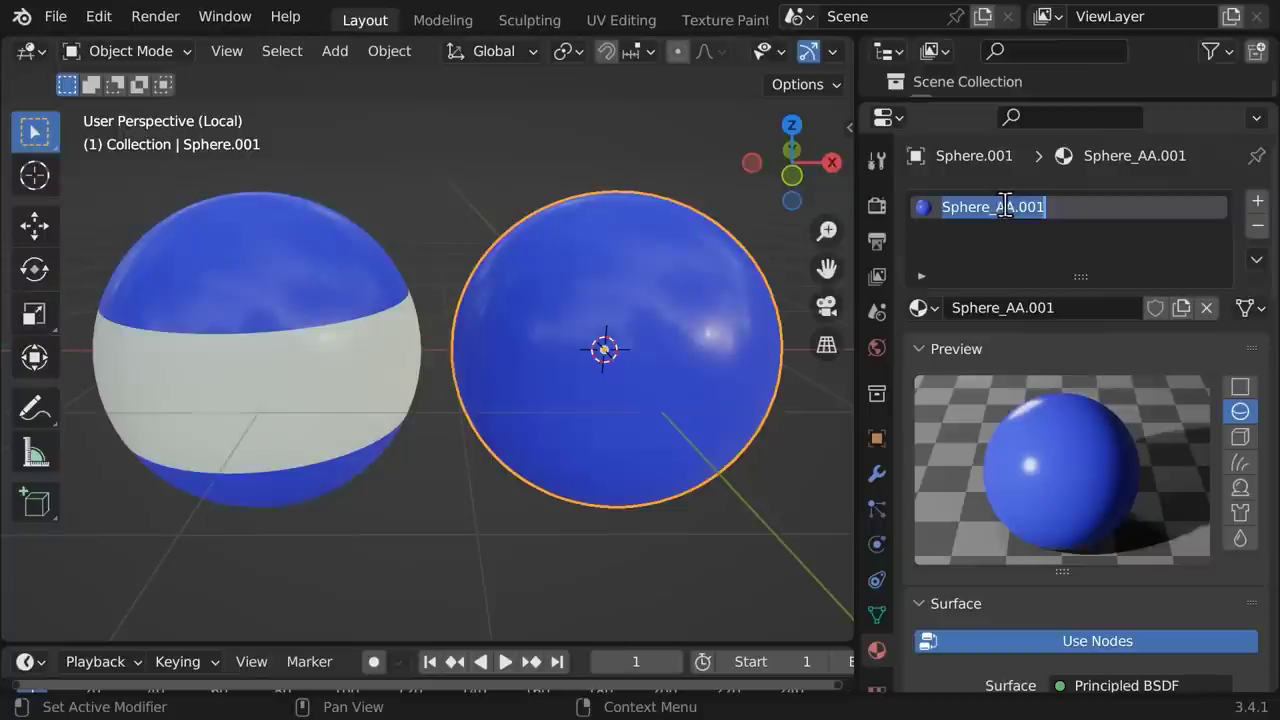
pyautogui.press('Escape')
pyautogui.doubleClick(1000, 206)
pyautogui.click(1038, 206)
pyautogui.press('BackSpace')
pyautogui.press('BackSpace')
pyautogui.press('BackSpace')
pyautogui.press('BackSpace')
pyautogui.press('BackSpace')
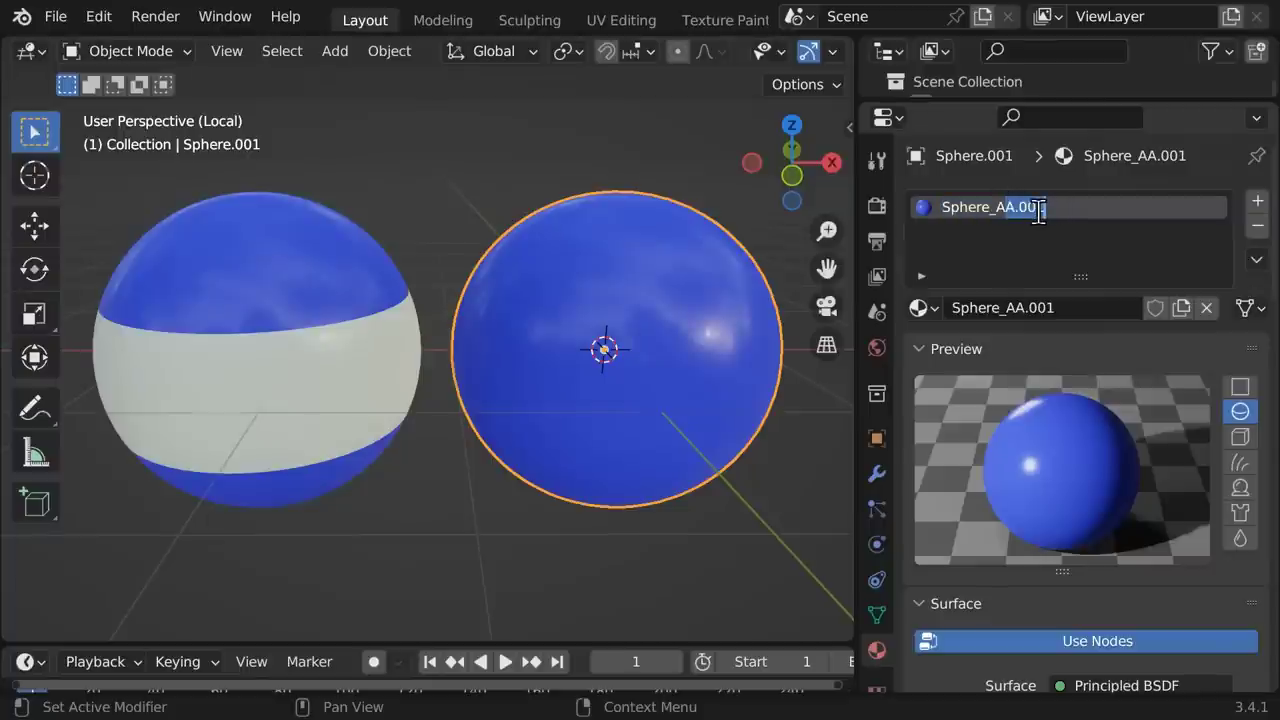
pyautogui.press('BackSpace')
pyautogui.write('BB')
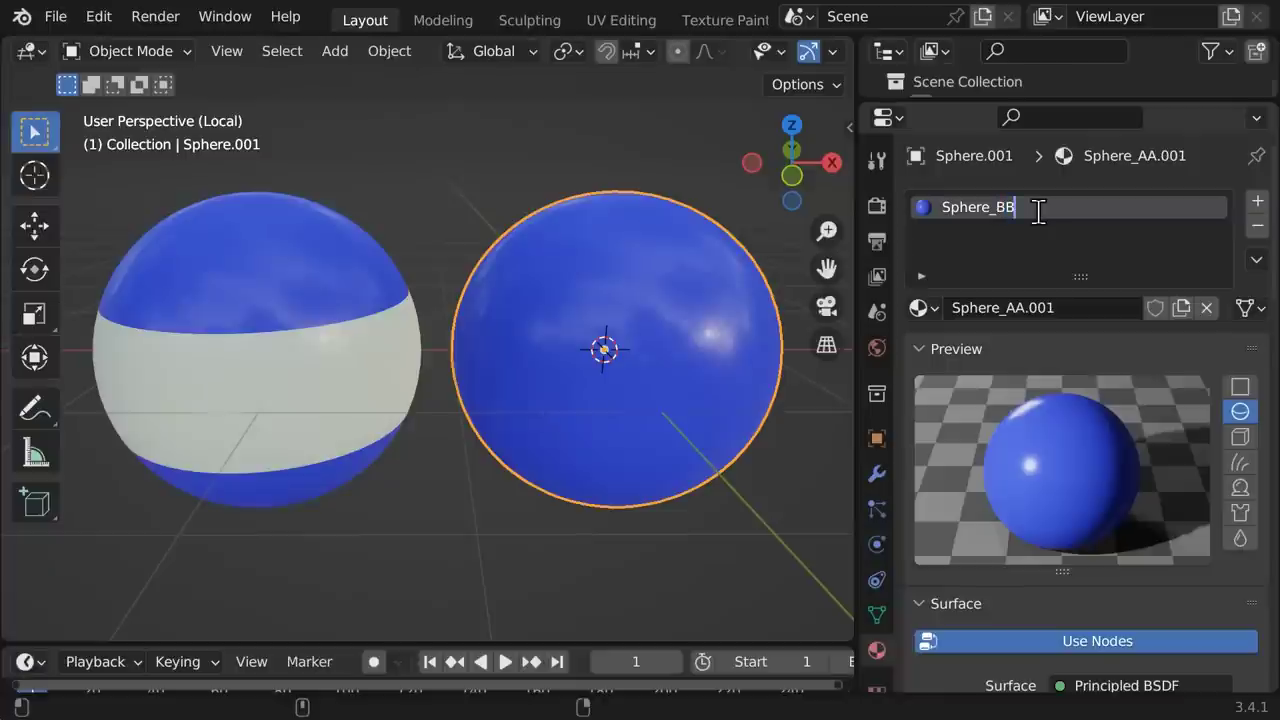
pyautogui.press('Return')
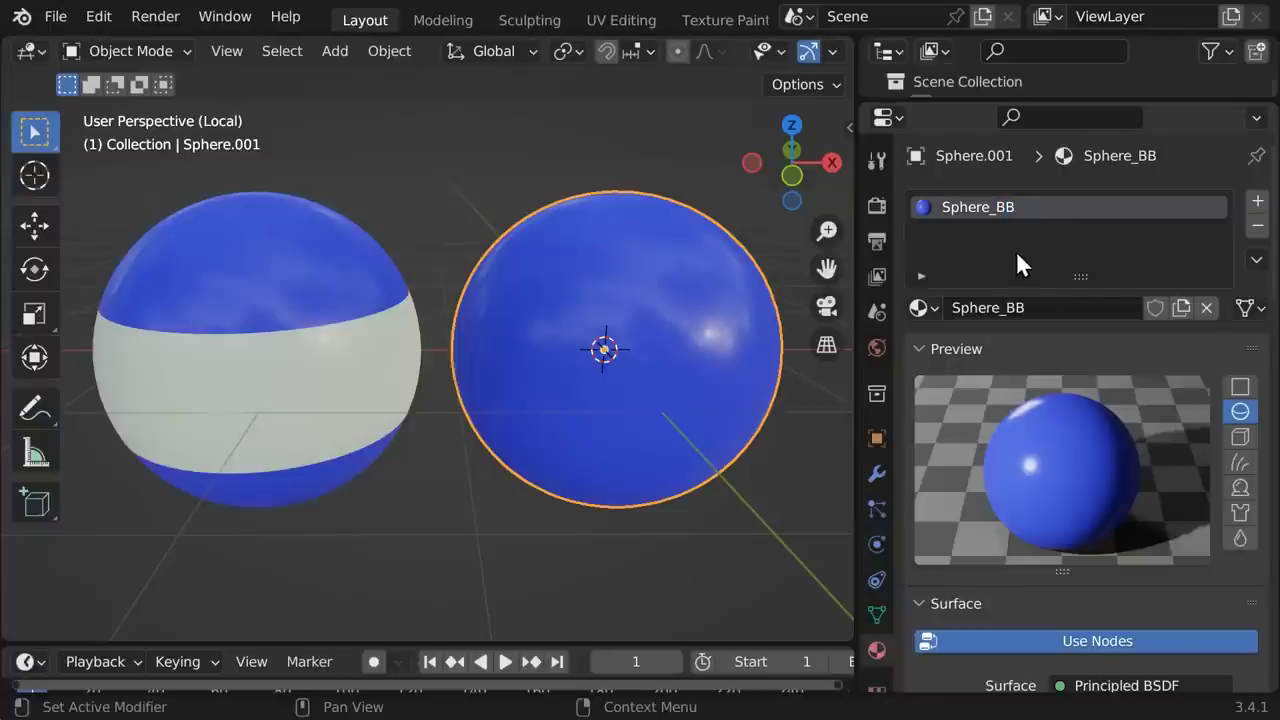
# Step: Change Sphere_BB's base colour from blue to pink
pyautogui.moveTo(1268, 271); pyautogui.dragTo(1276, 392)
pyautogui.click(1108, 404)
pyautogui.moveTo(1121, 197); pyautogui.dragTo(1134, 171)
pyautogui.click(788, 486)
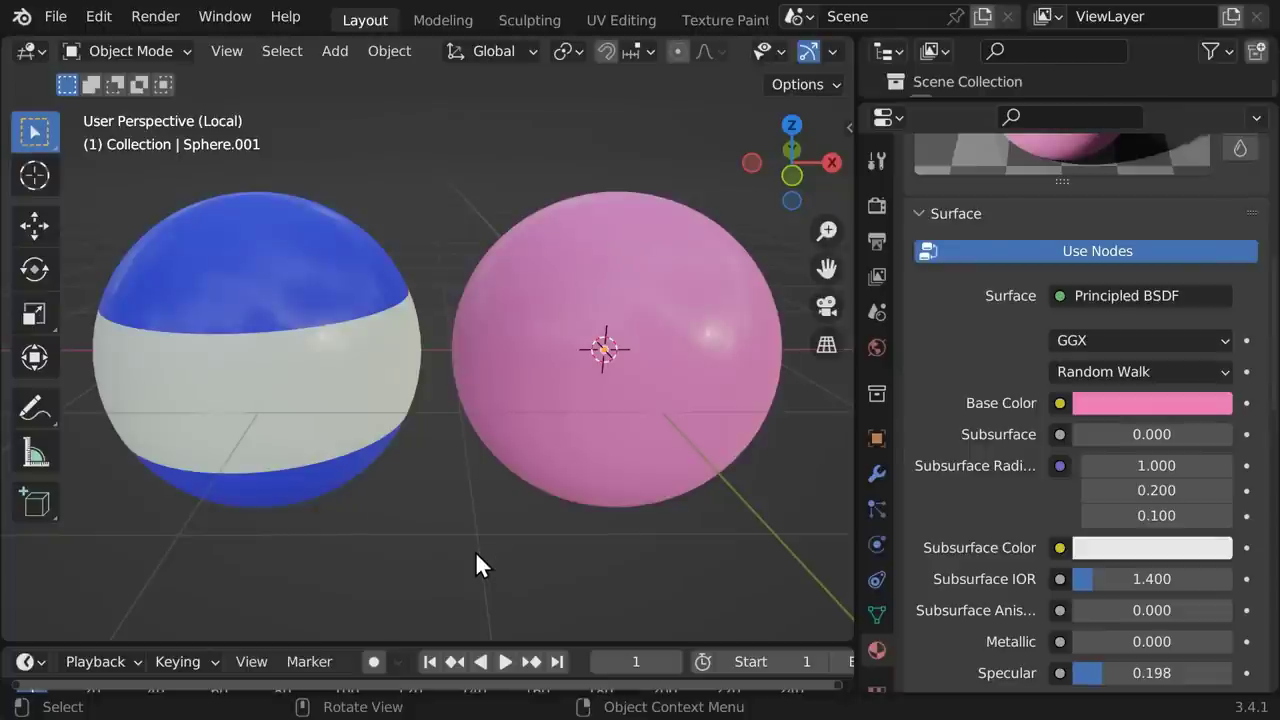
# Step: Copy the Stripe material from the striped sphere and paste it onto the pink sphere
pyautogui.click(321, 276)
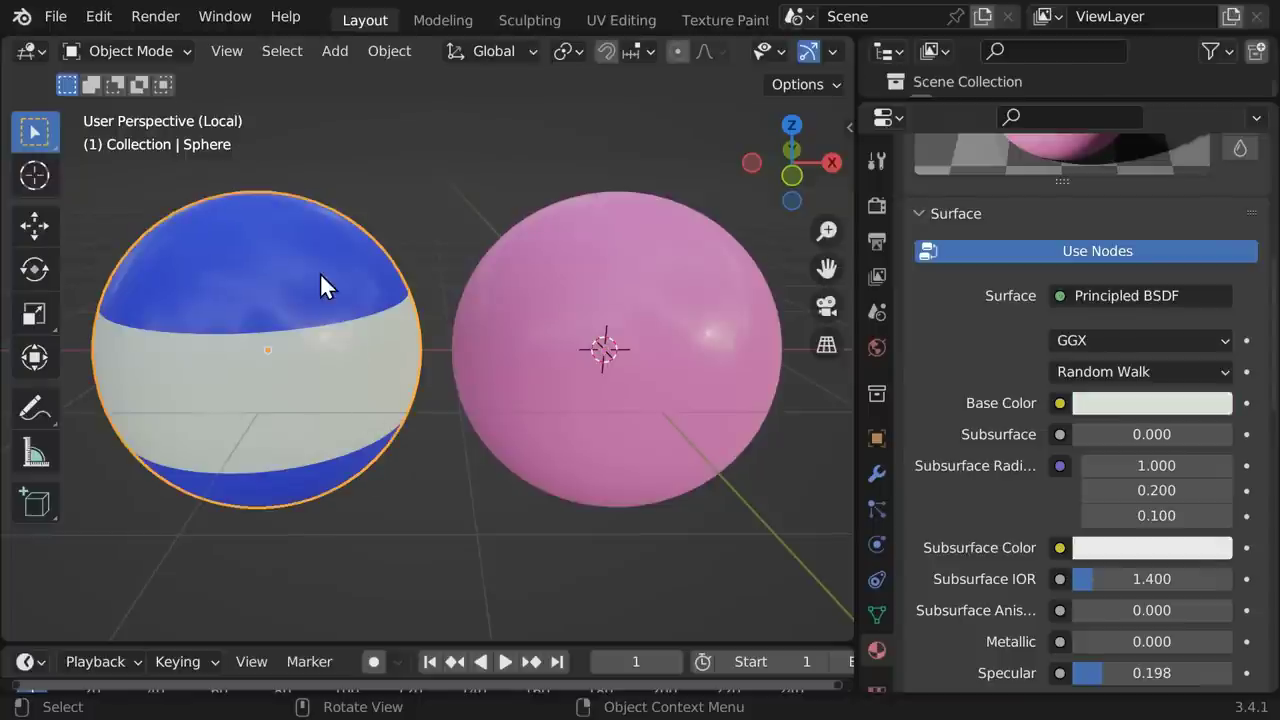
pyautogui.scroll(8, 1143, 250)
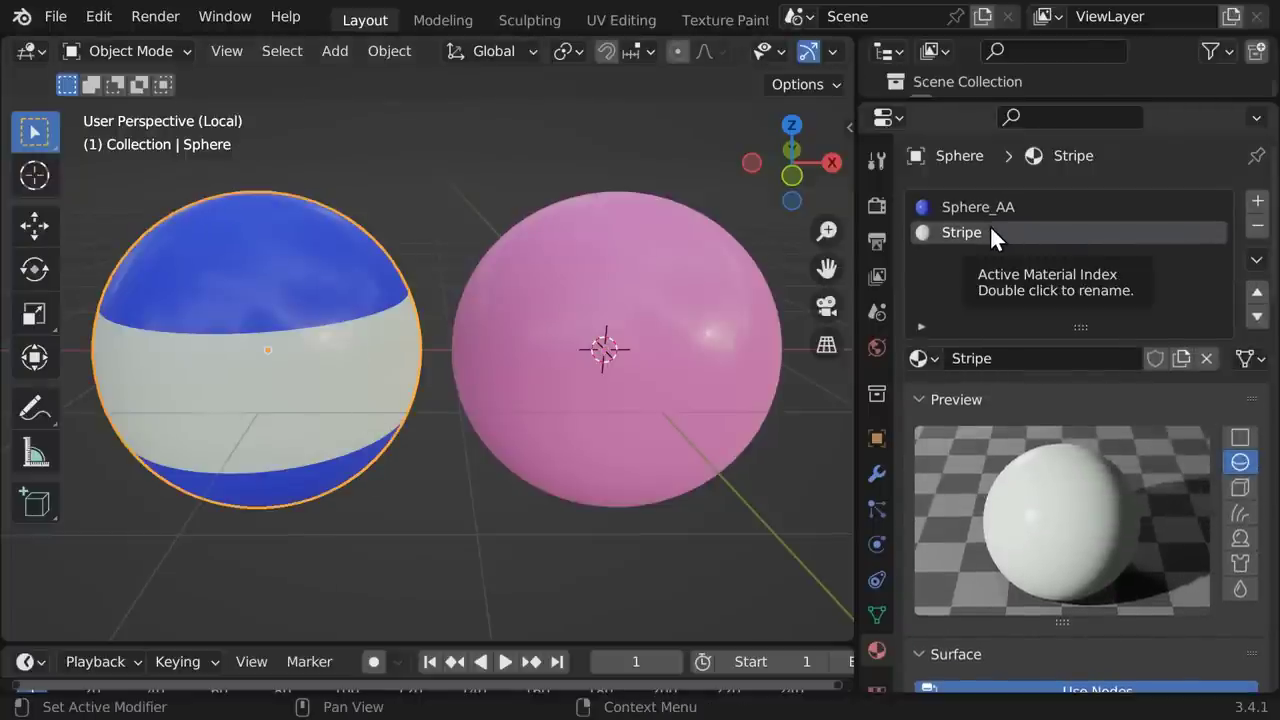
pyautogui.click(1257, 262)
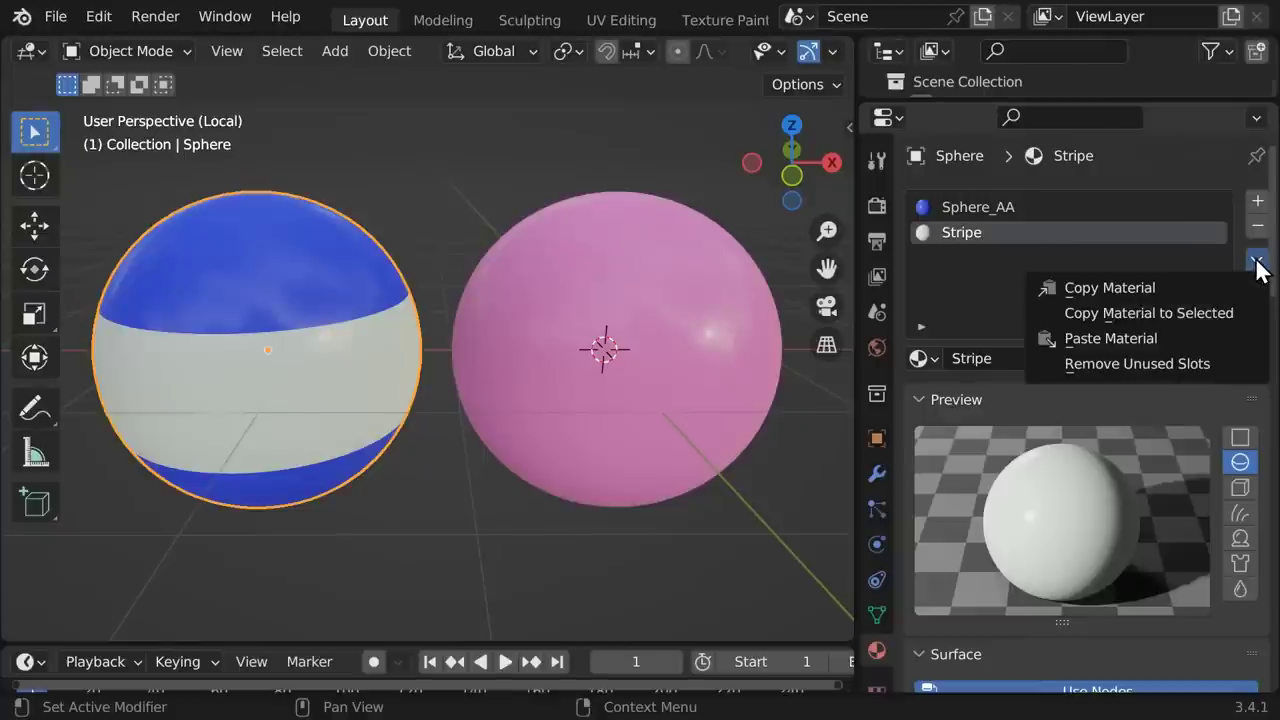
pyautogui.click(1170, 289)
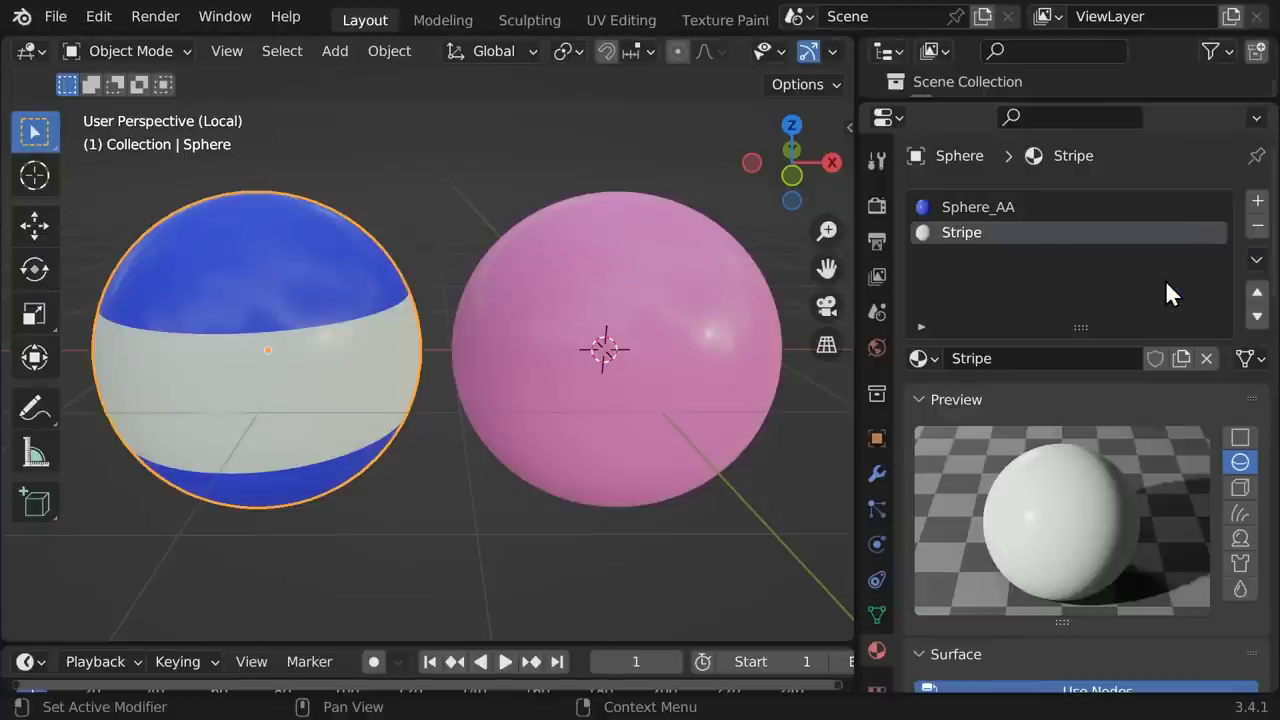
pyautogui.click(697, 322)
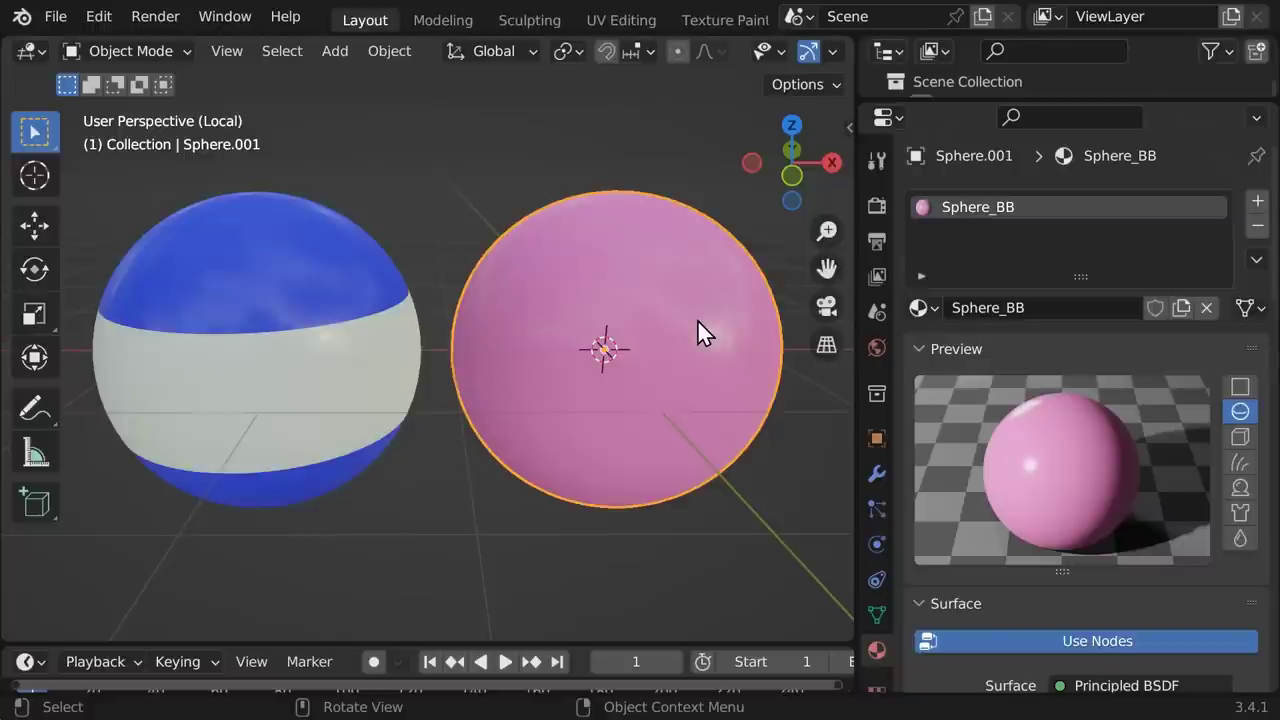
pyautogui.click(1257, 262)
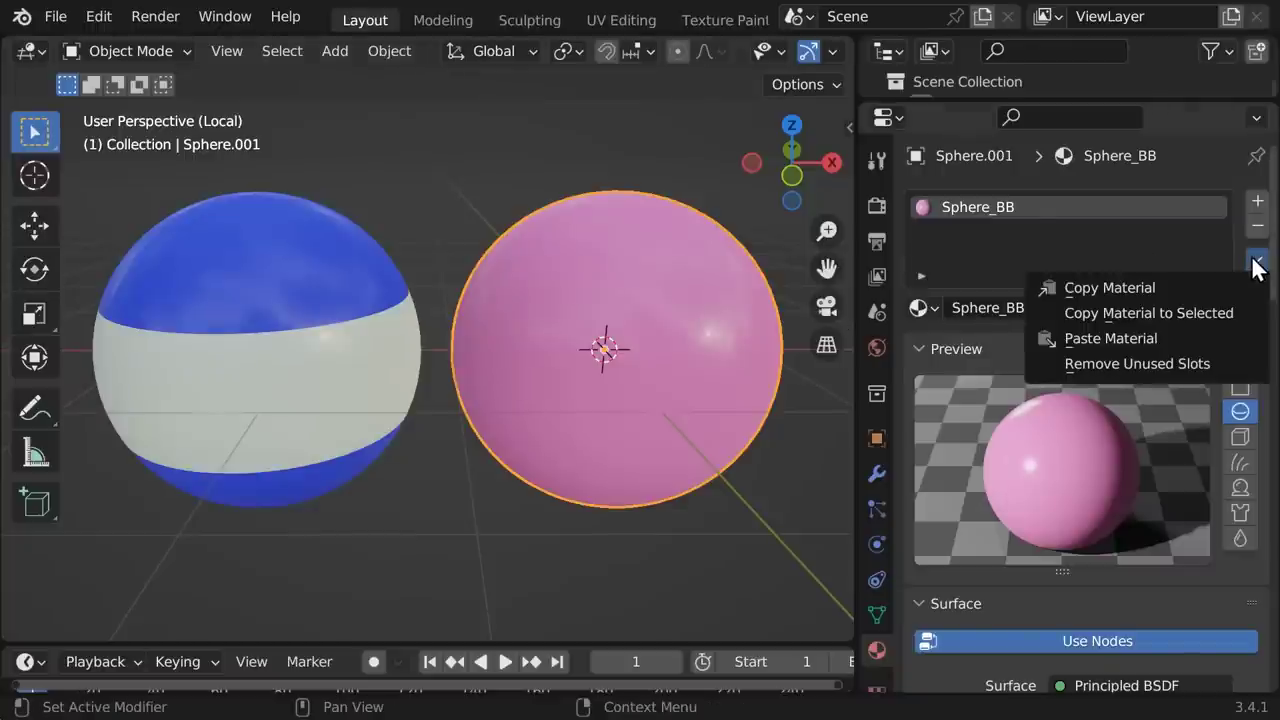
pyautogui.click(1128, 339)
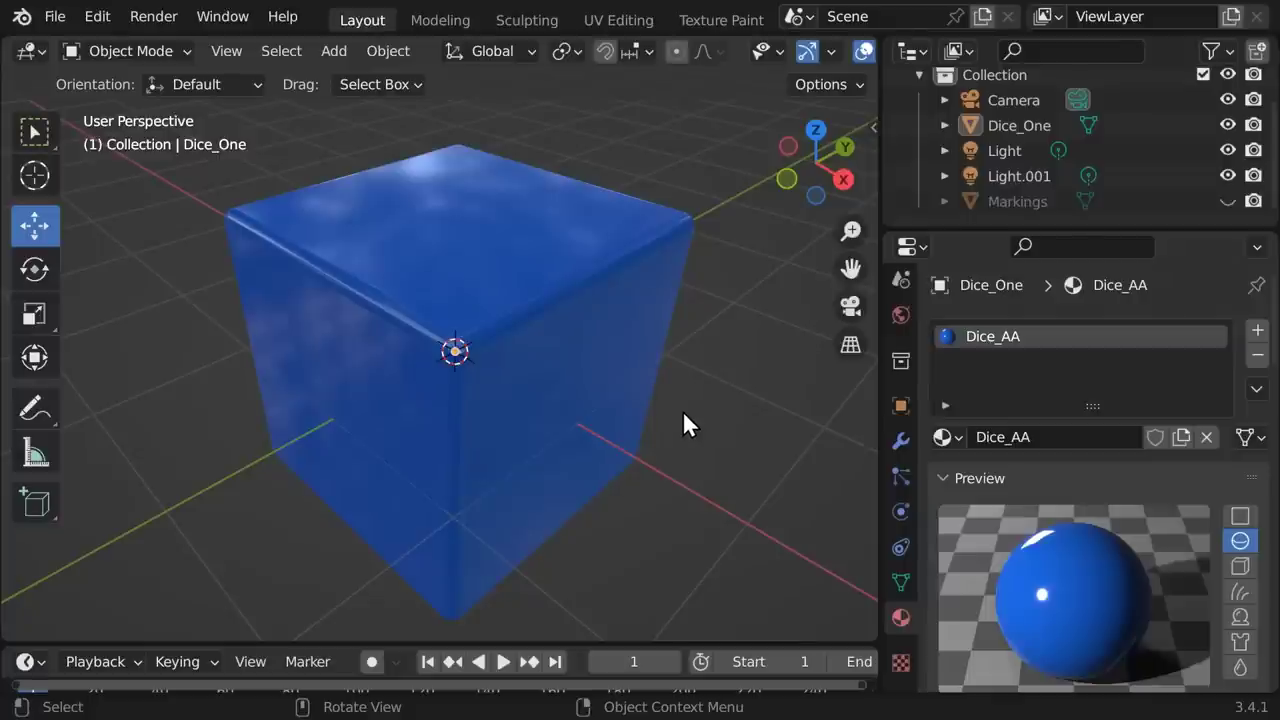
# Step: Duplicate the pip spheres, constraining the copies along the Z and Y axes
pyautogui.moveTo(831, 171); pyautogui.dragTo(826, 206)
pyautogui.click(1003, 124)
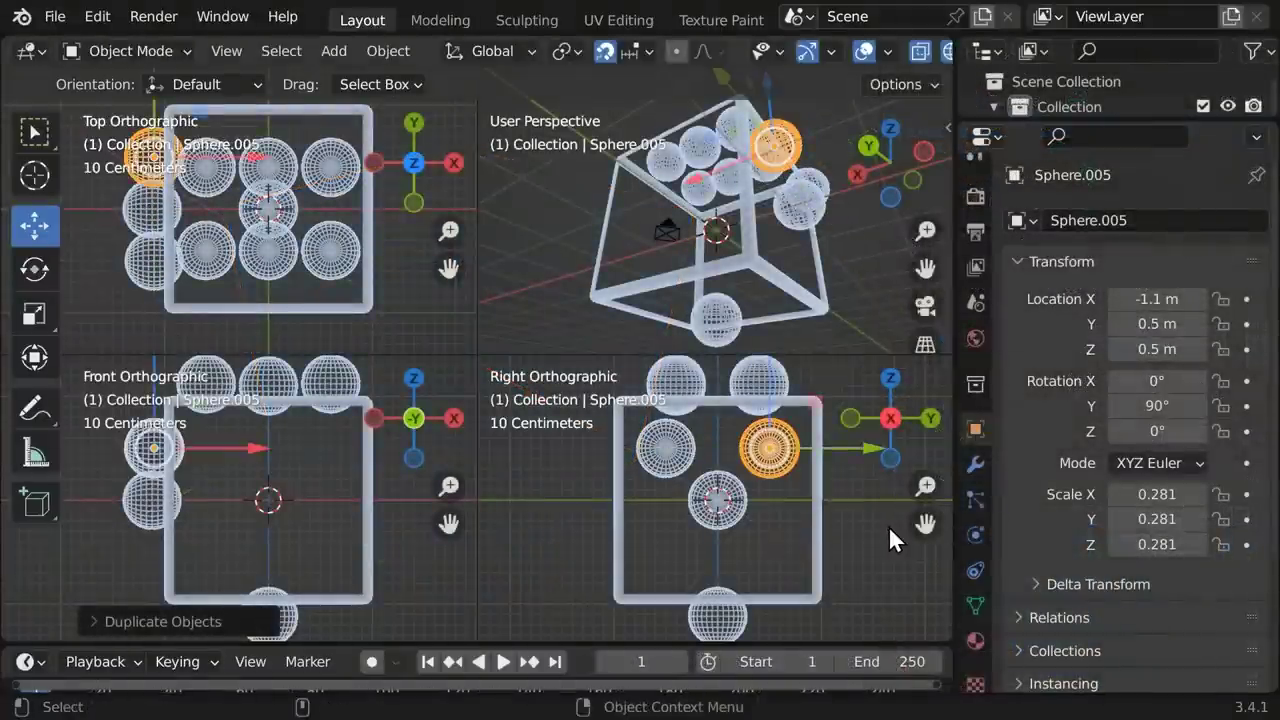
pyautogui.hotkey('shift', 'd')
pyautogui.press('z')
pyautogui.click(888, 627)
pyautogui.hotkey('shift', 'd')
pyautogui.press('y')
pyautogui.click(790, 627)
pyautogui.hotkey('shift', 'd')
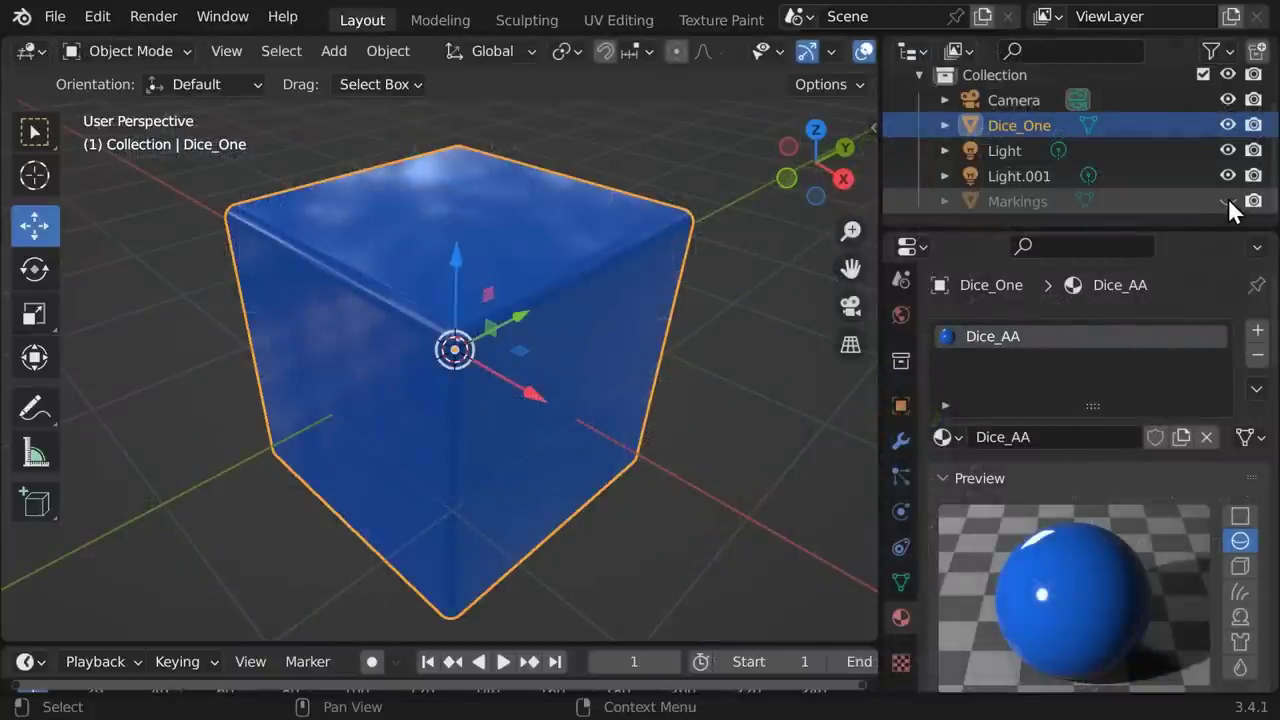
# Step: Hide the Markings object in the viewport and select the Dice_One cube
pyautogui.click(1228, 200)
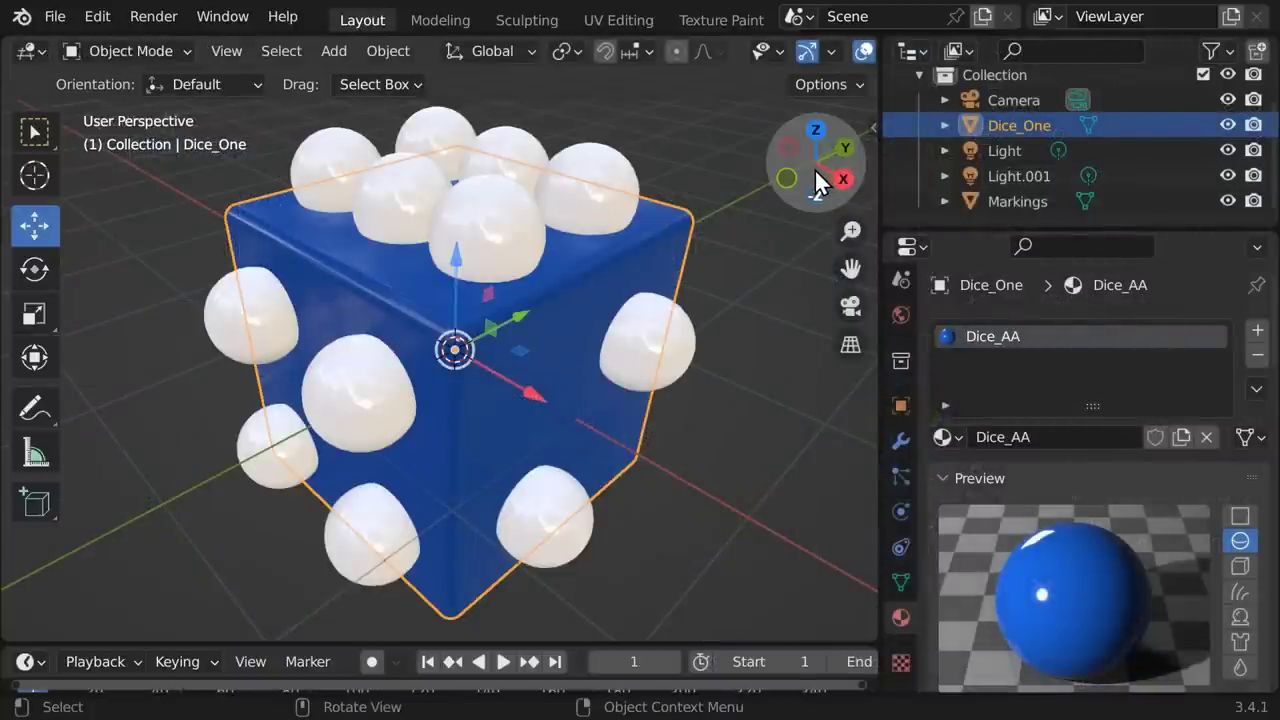
pyautogui.moveTo(814, 168); pyautogui.dragTo(891, 194)
pyautogui.click(1015, 202)
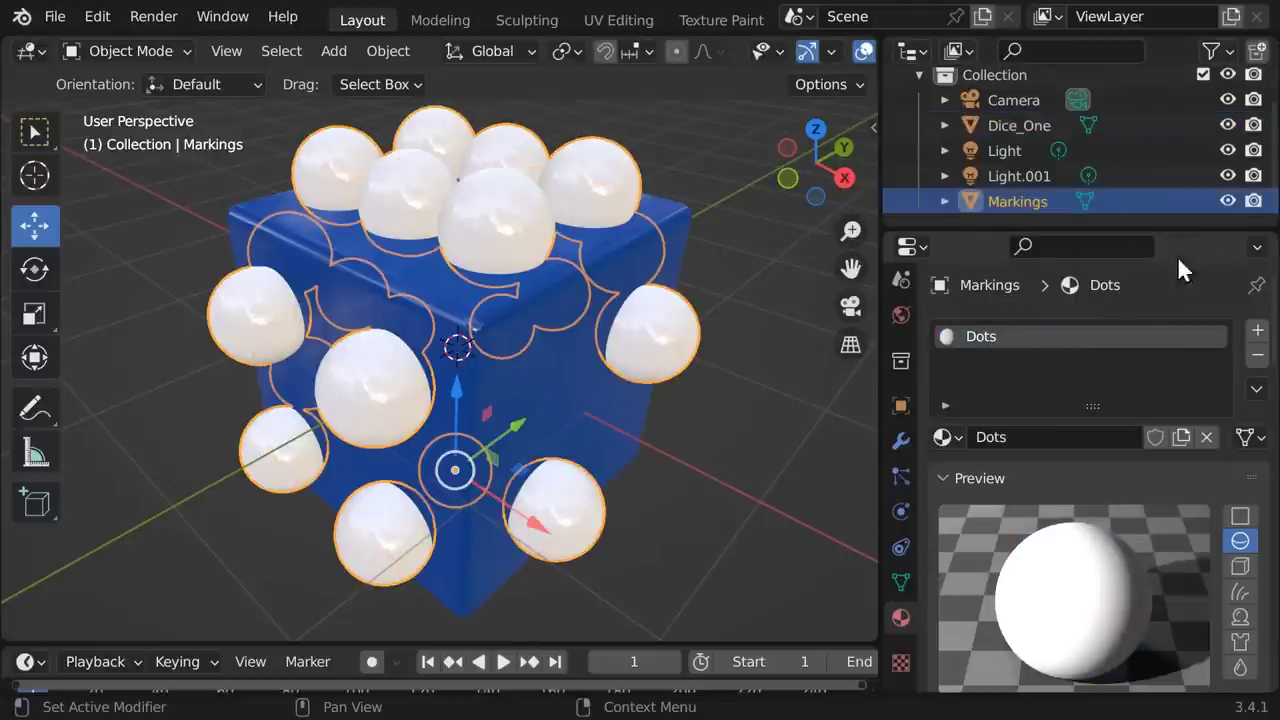
pyautogui.click(1227, 201)
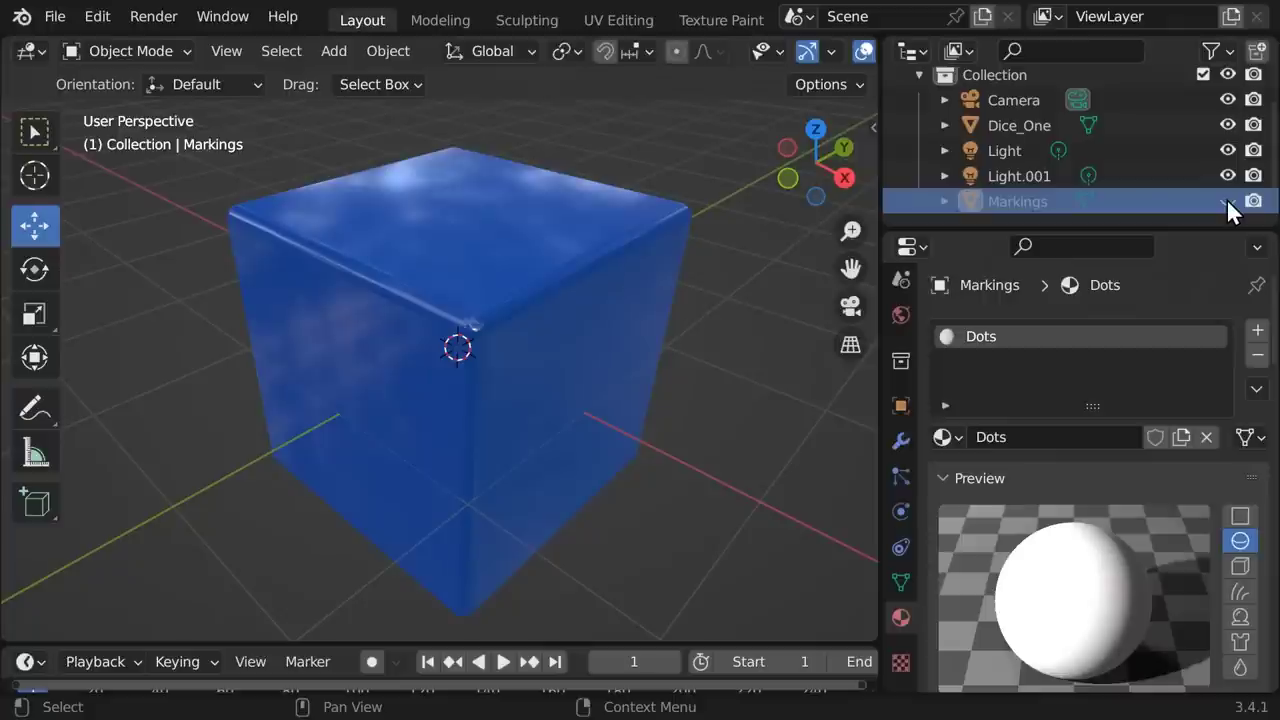
pyautogui.click(604, 364)
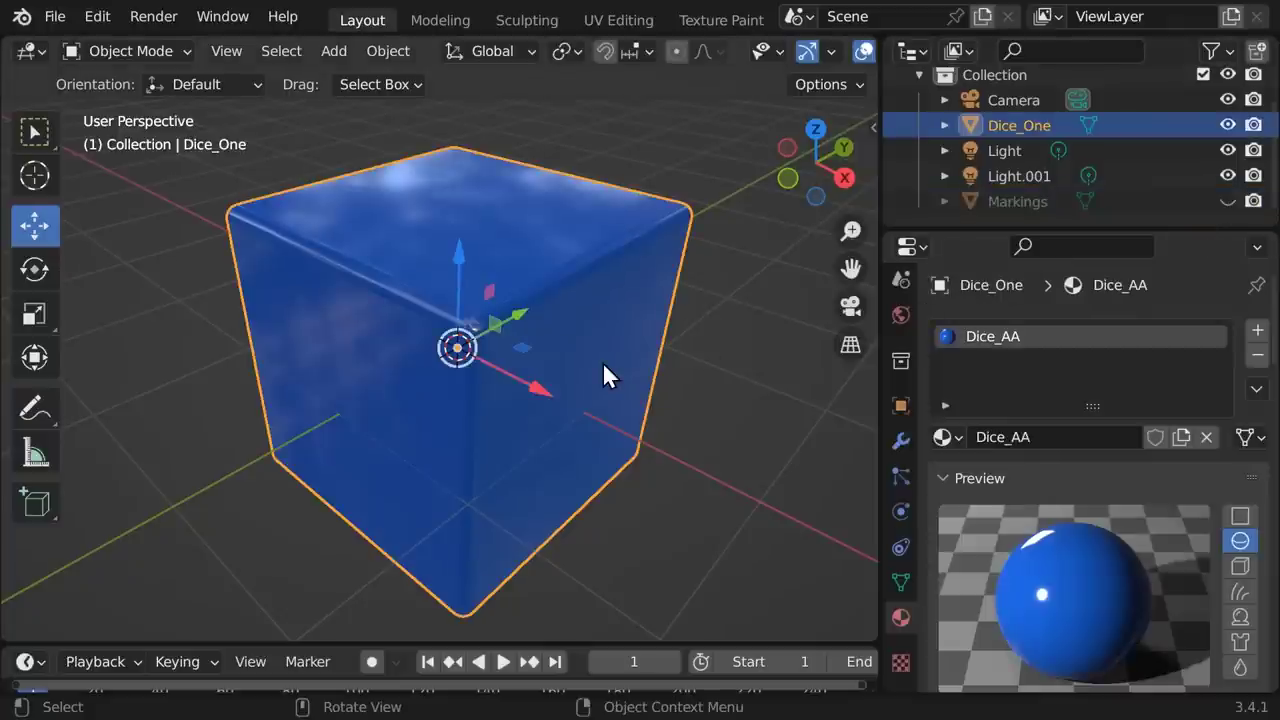
# Step: Add a Boolean modifier to Dice_One with Markings as the cutting object
pyautogui.click(900, 441)
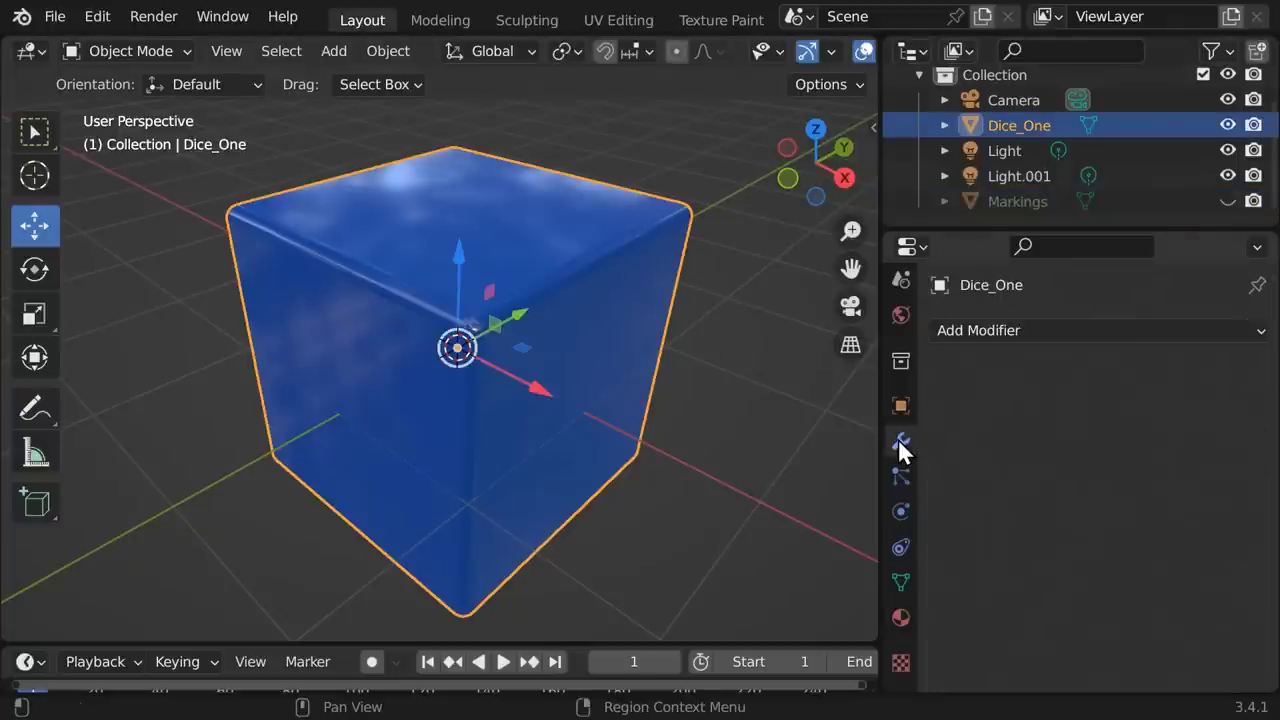
pyautogui.click(1038, 329)
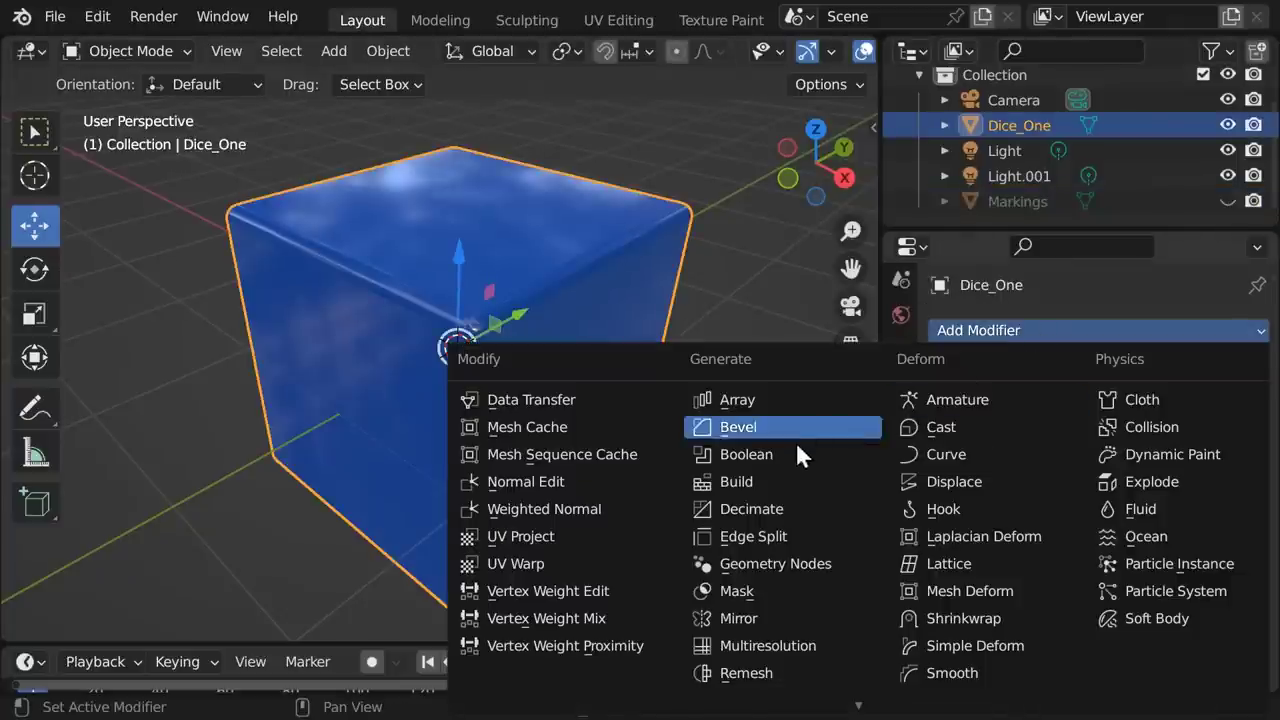
pyautogui.click(766, 454)
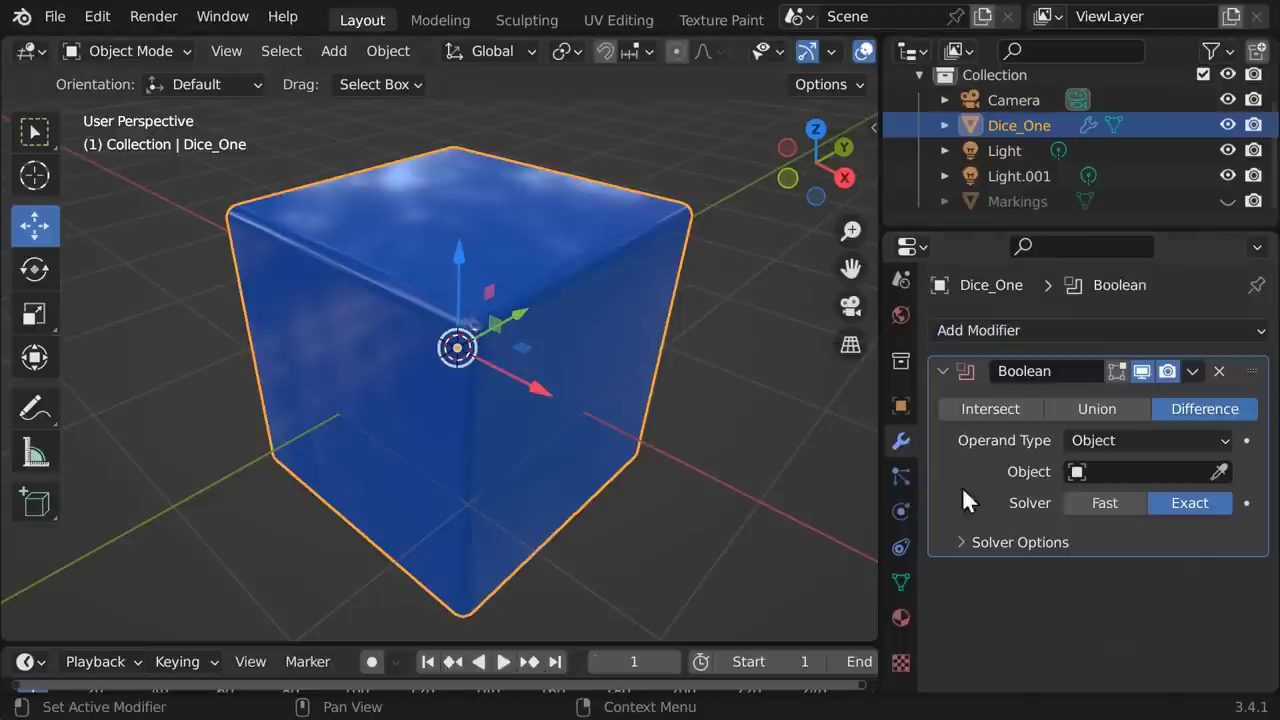
pyautogui.click(1072, 471)
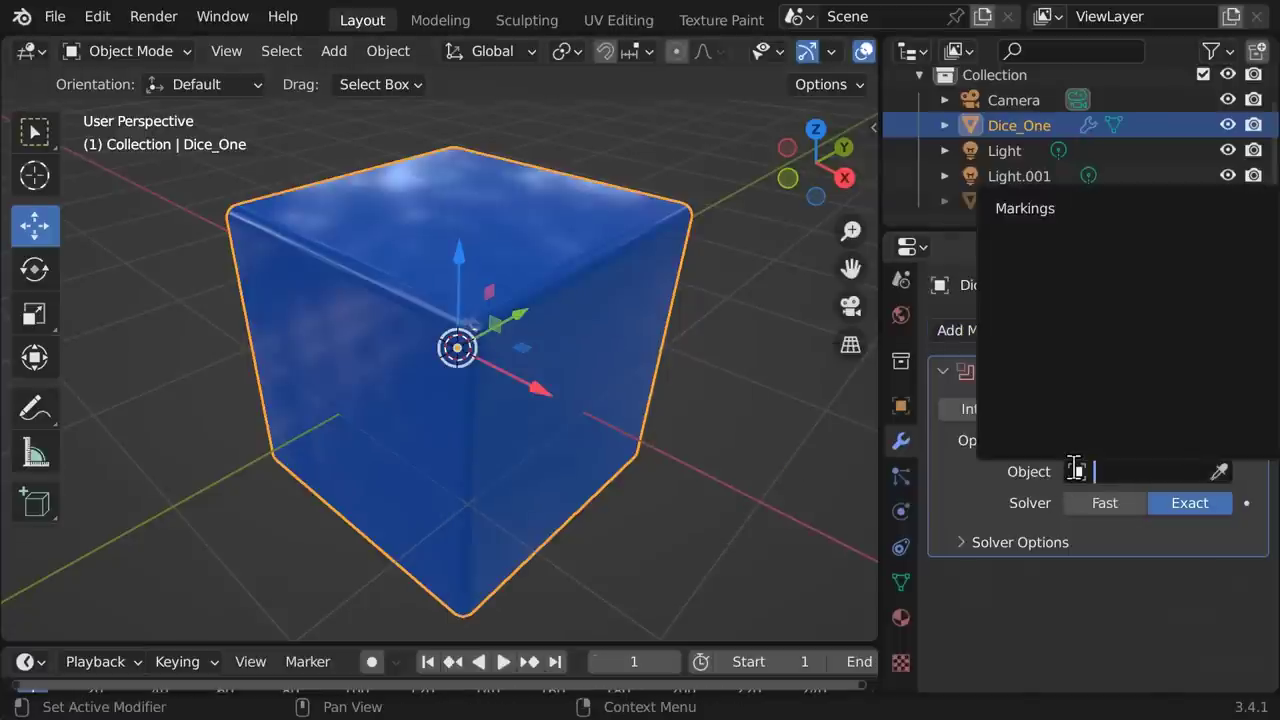
pyautogui.click(1026, 210)
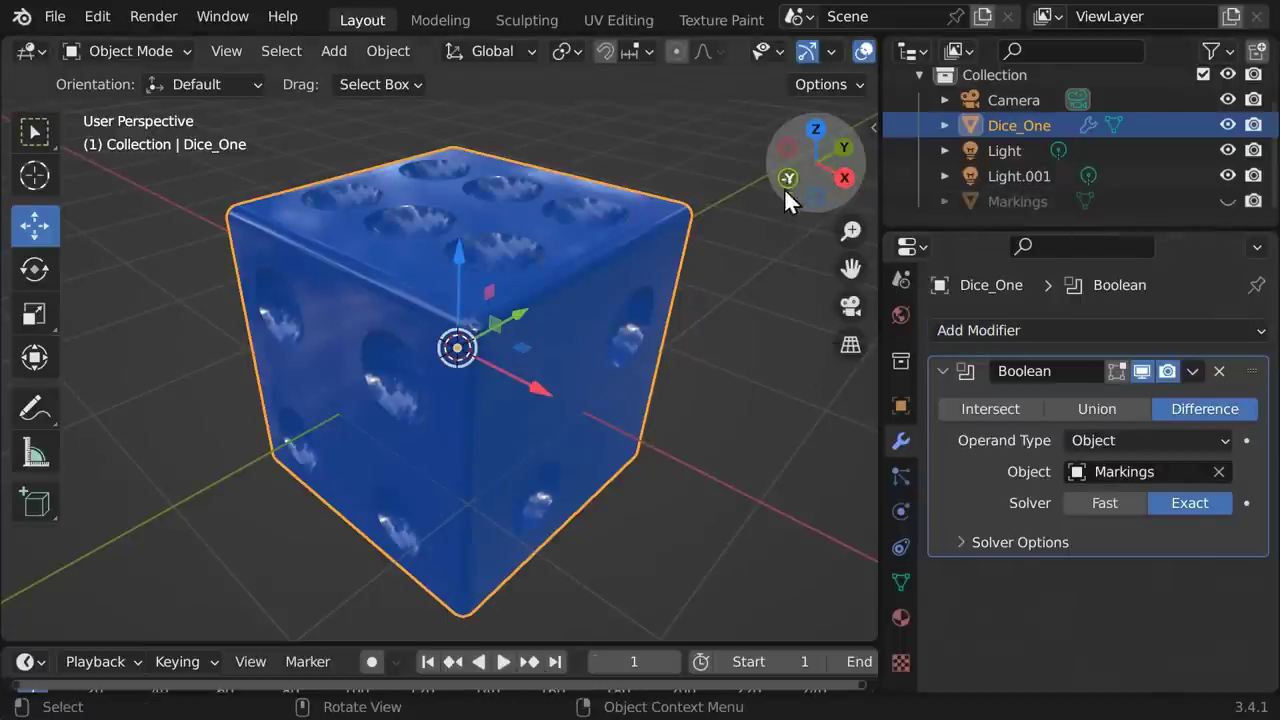
# Step: Set the Boolean solver Materials option to Transfer, apply the modifier, and select Markings
pyautogui.moveTo(800, 168); pyautogui.dragTo(710, 225)
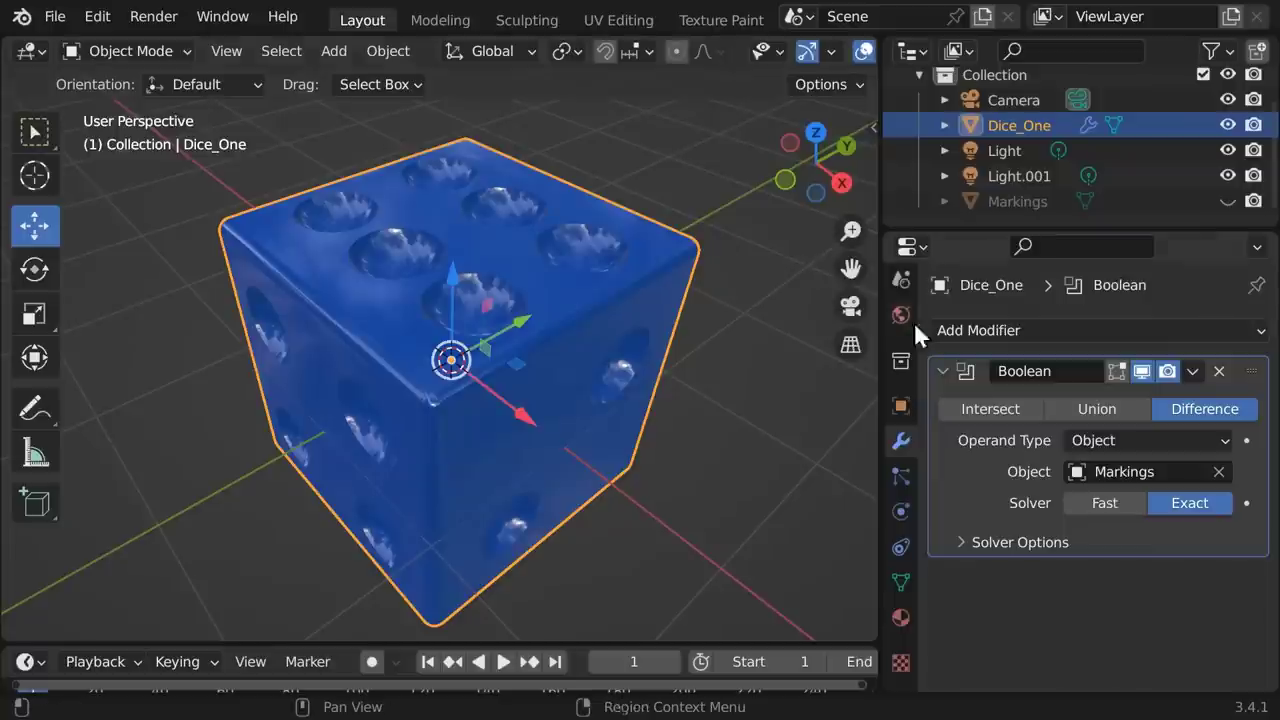
pyautogui.click(961, 543)
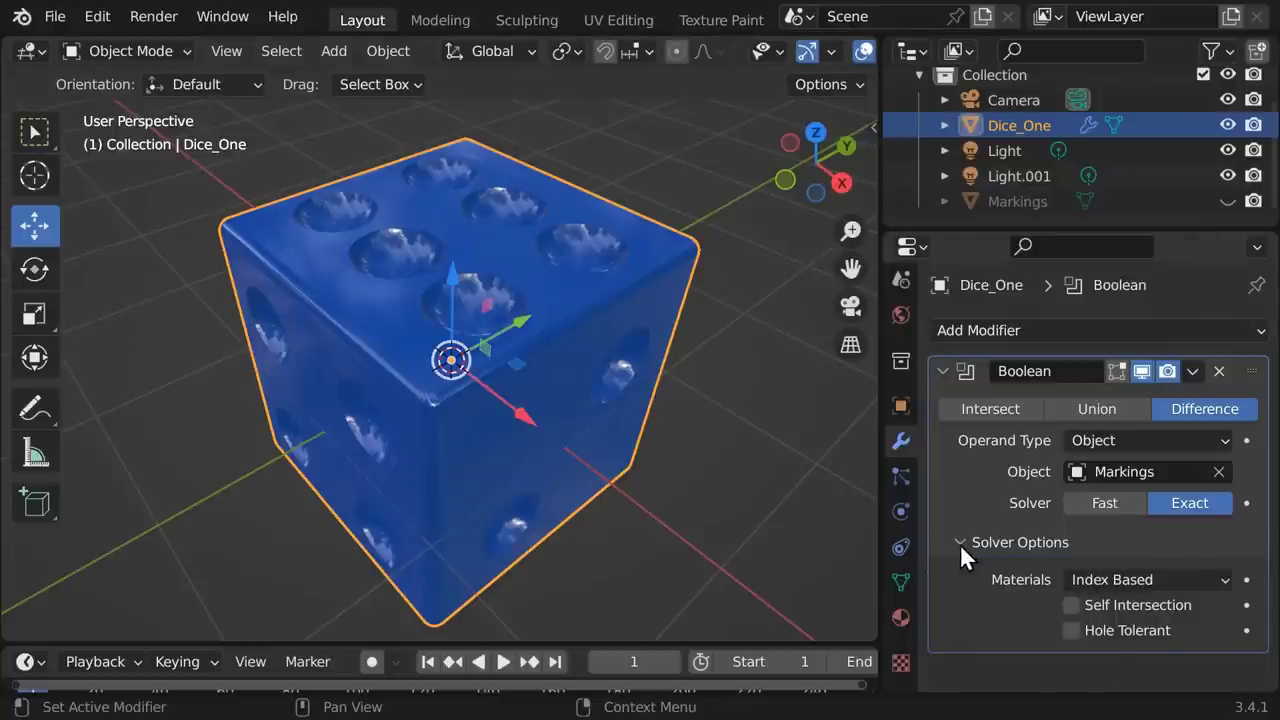
pyautogui.click(1104, 571)
pyautogui.click(1110, 635)
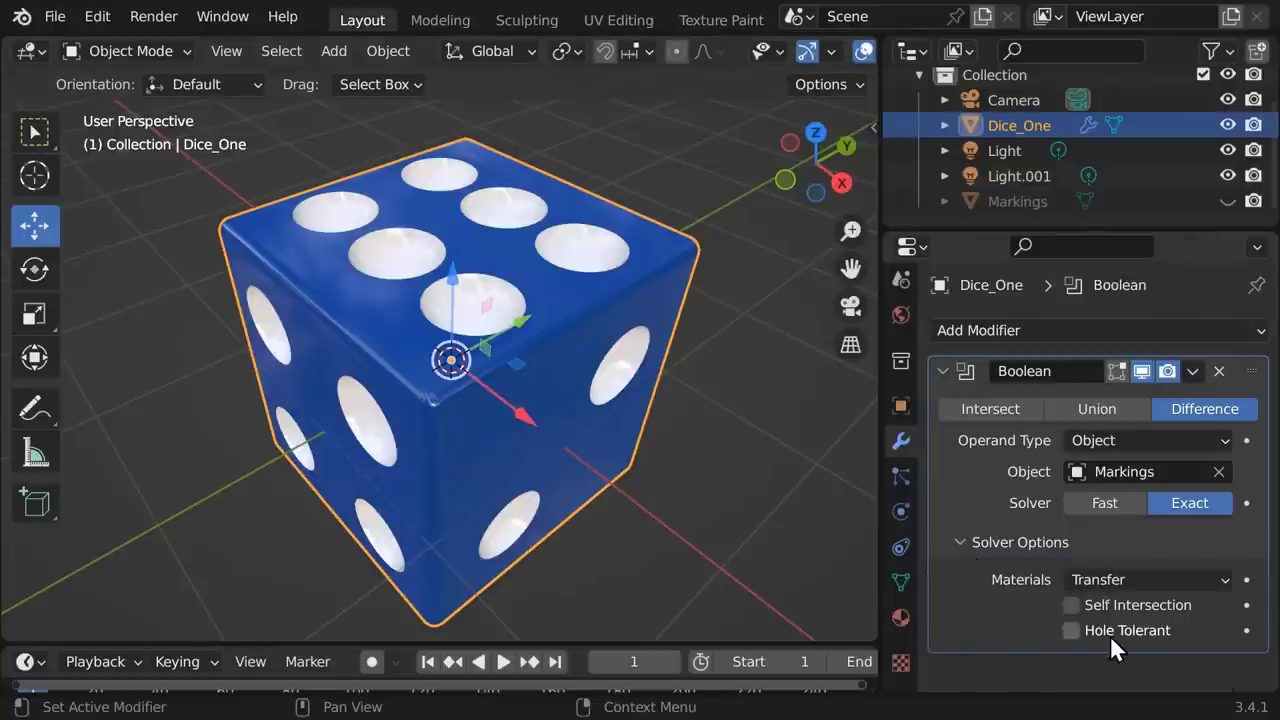
pyautogui.moveTo(796, 163)
pyautogui.mouseDown()
pyautogui.moveTo(750, 170)
pyautogui.moveTo(790, 165)
pyautogui.moveTo(780, 168)
pyautogui.mouseUp()
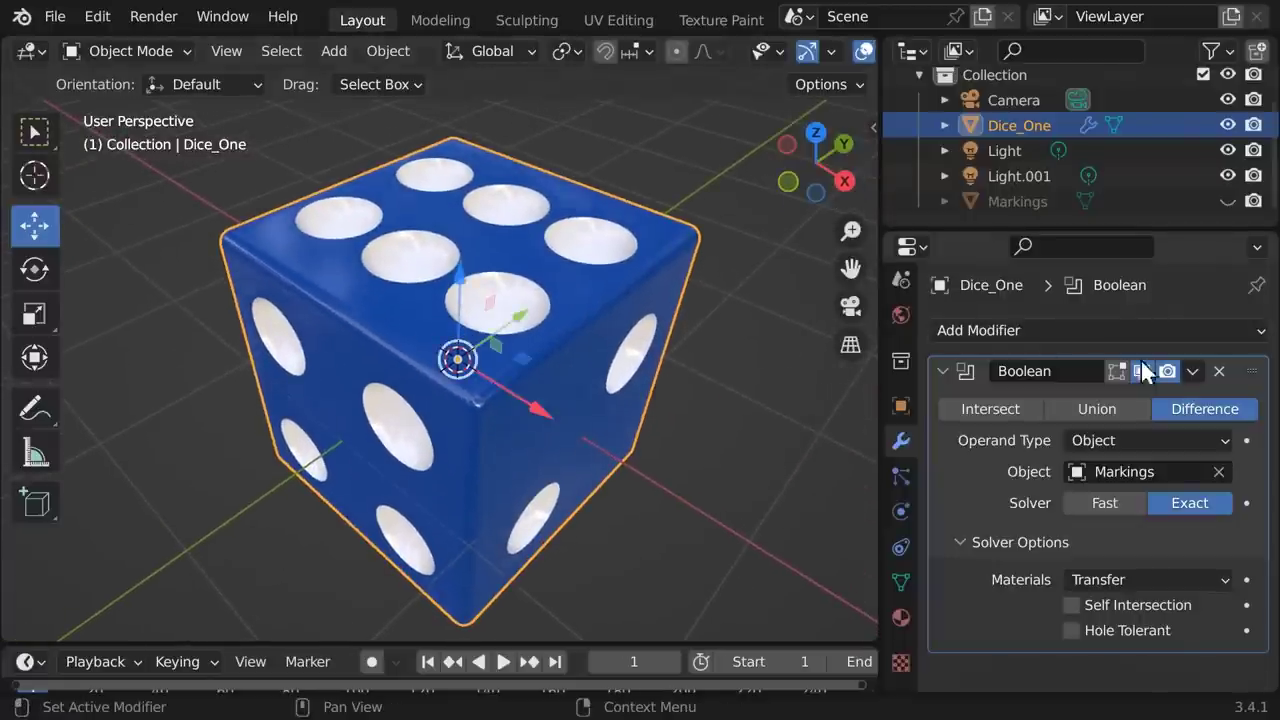
pyautogui.click(1192, 371)
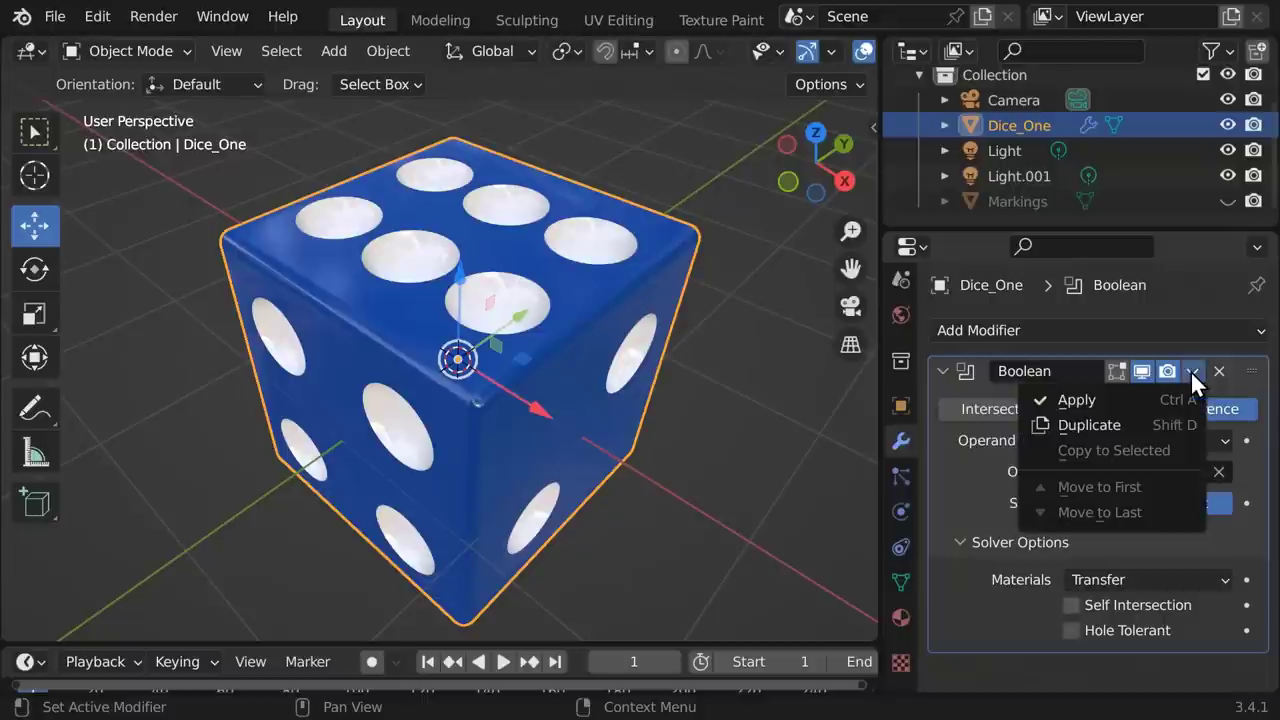
pyautogui.click(1124, 399)
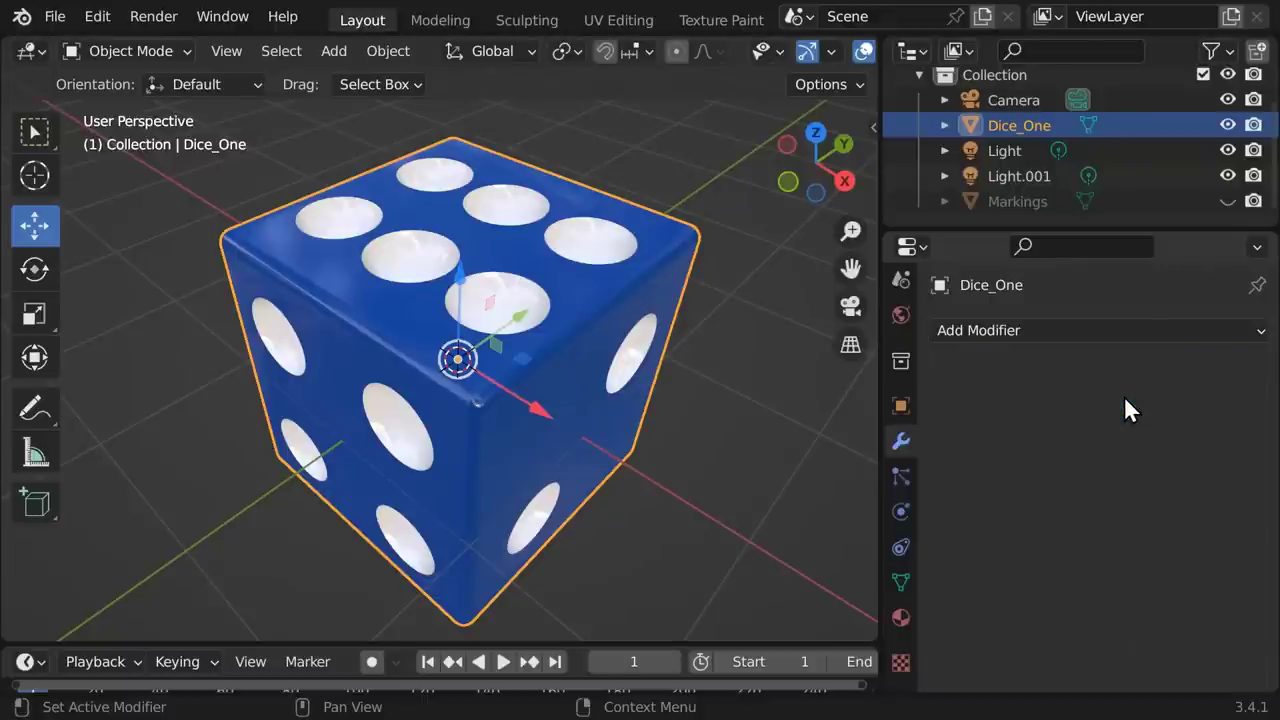
pyautogui.click(1017, 199)
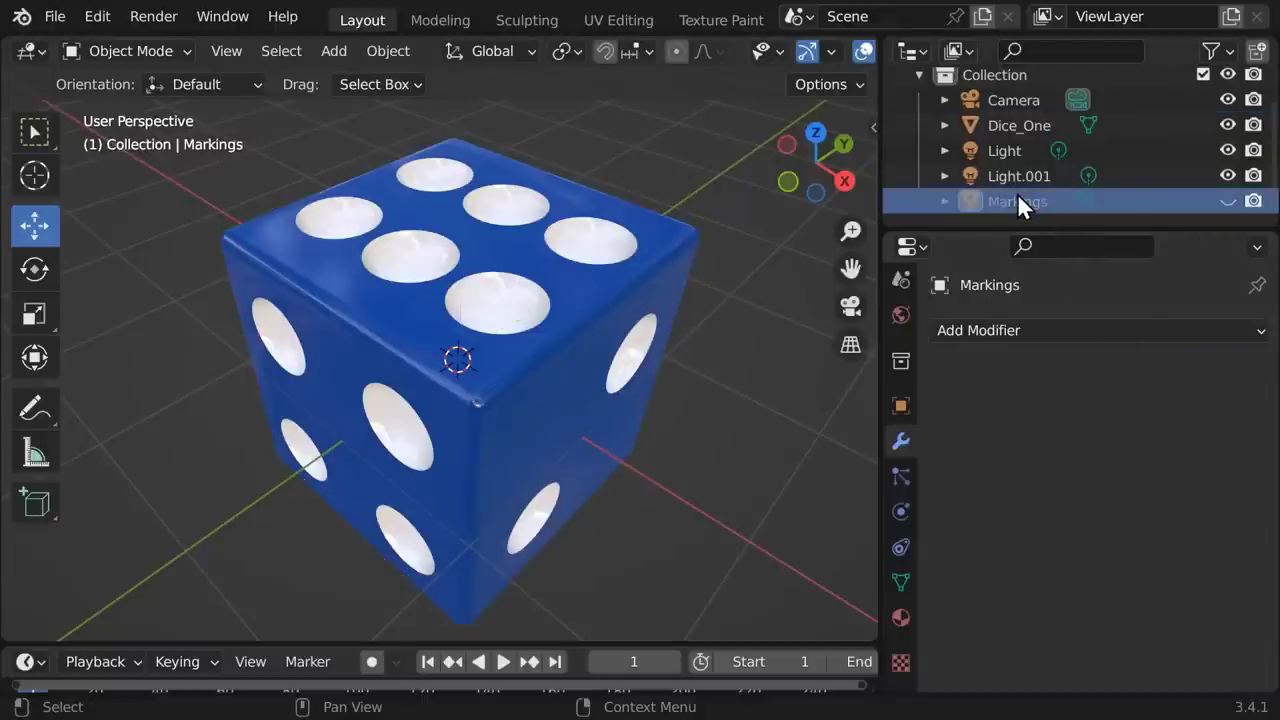
pyautogui.press('Delete')
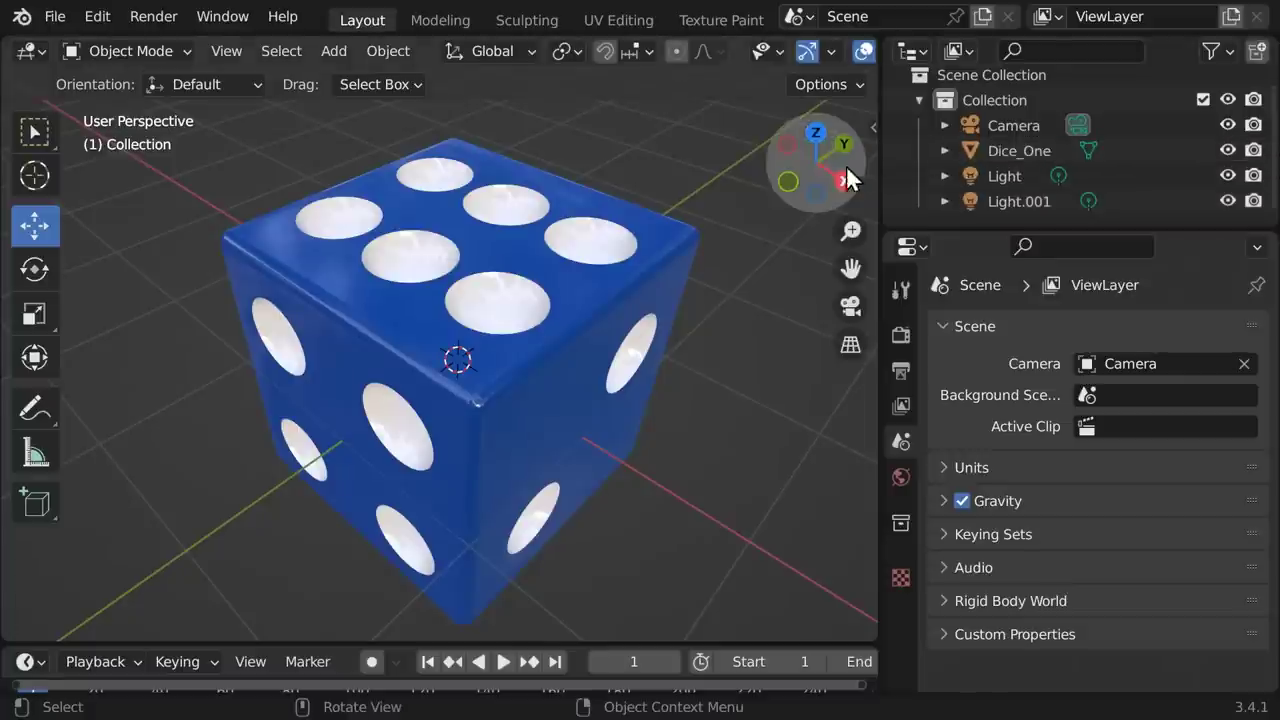
pyautogui.moveTo(816, 162)
pyautogui.mouseDown()
pyautogui.moveTo(765, 170)
pyautogui.moveTo(800, 122)
pyautogui.moveTo(770, 155)
pyautogui.moveTo(814, 170)
pyautogui.mouseUp()
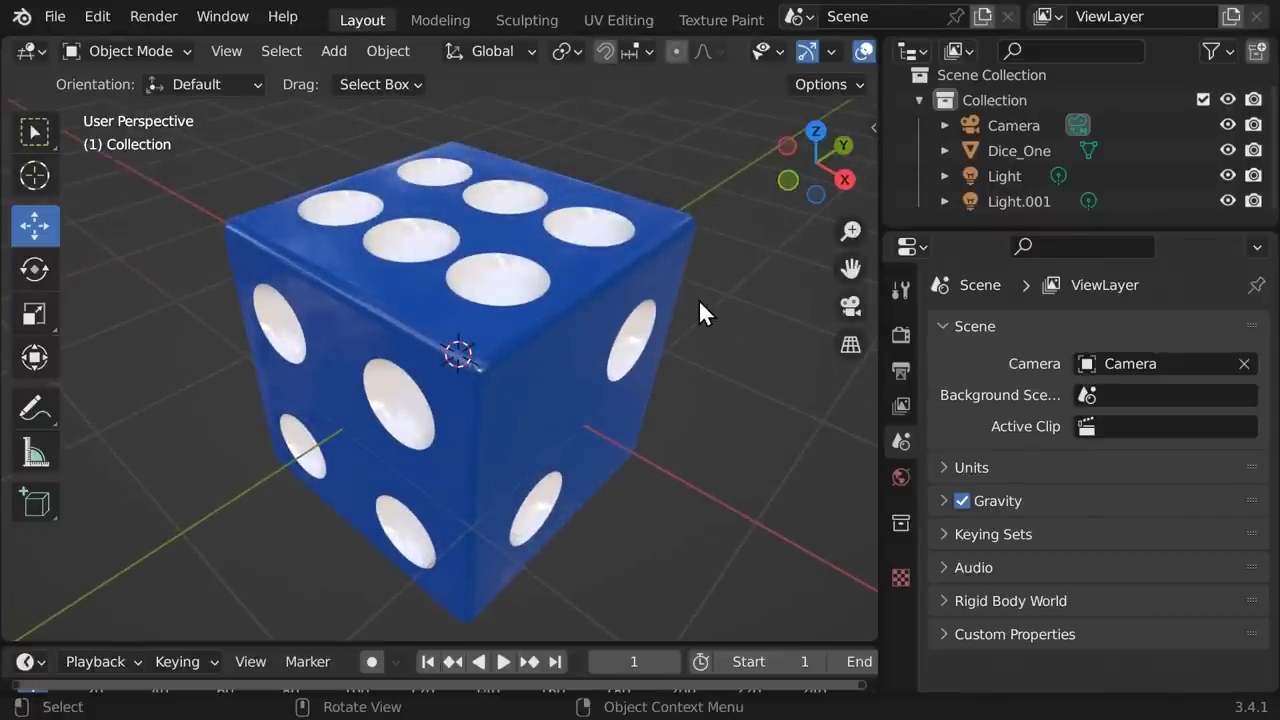
pyautogui.press('F12')
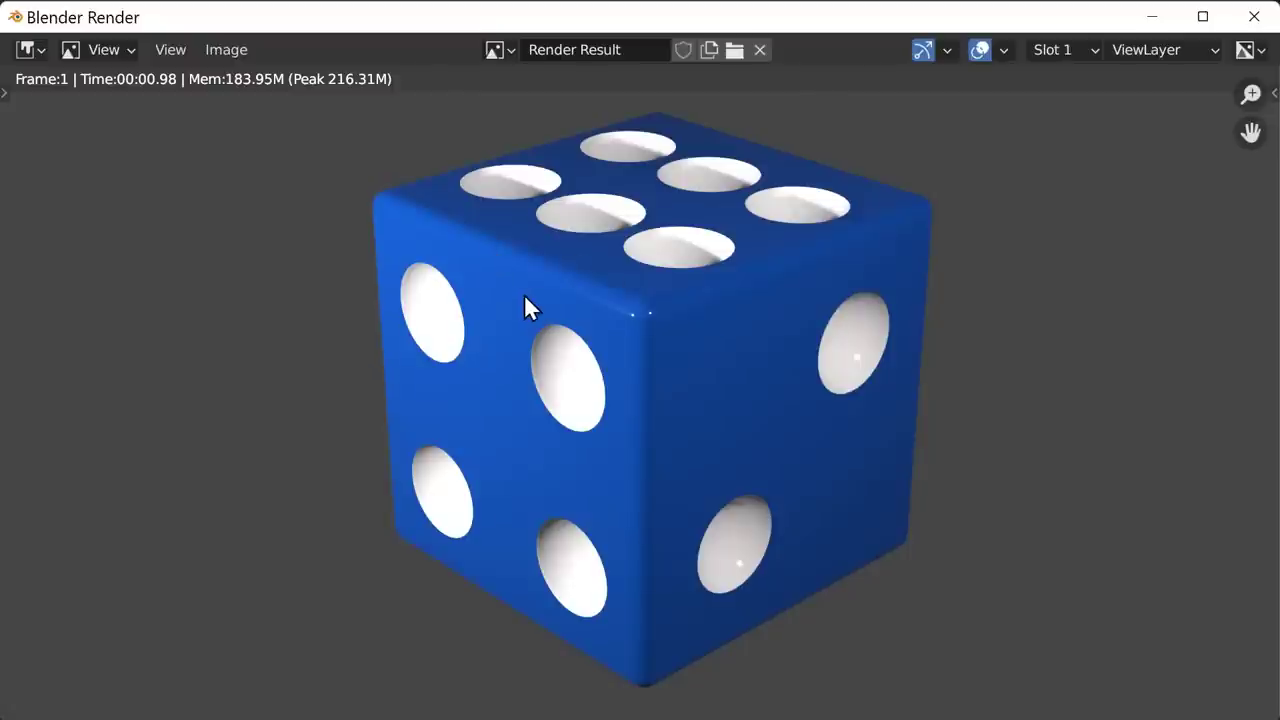
pyautogui.click(1254, 17)
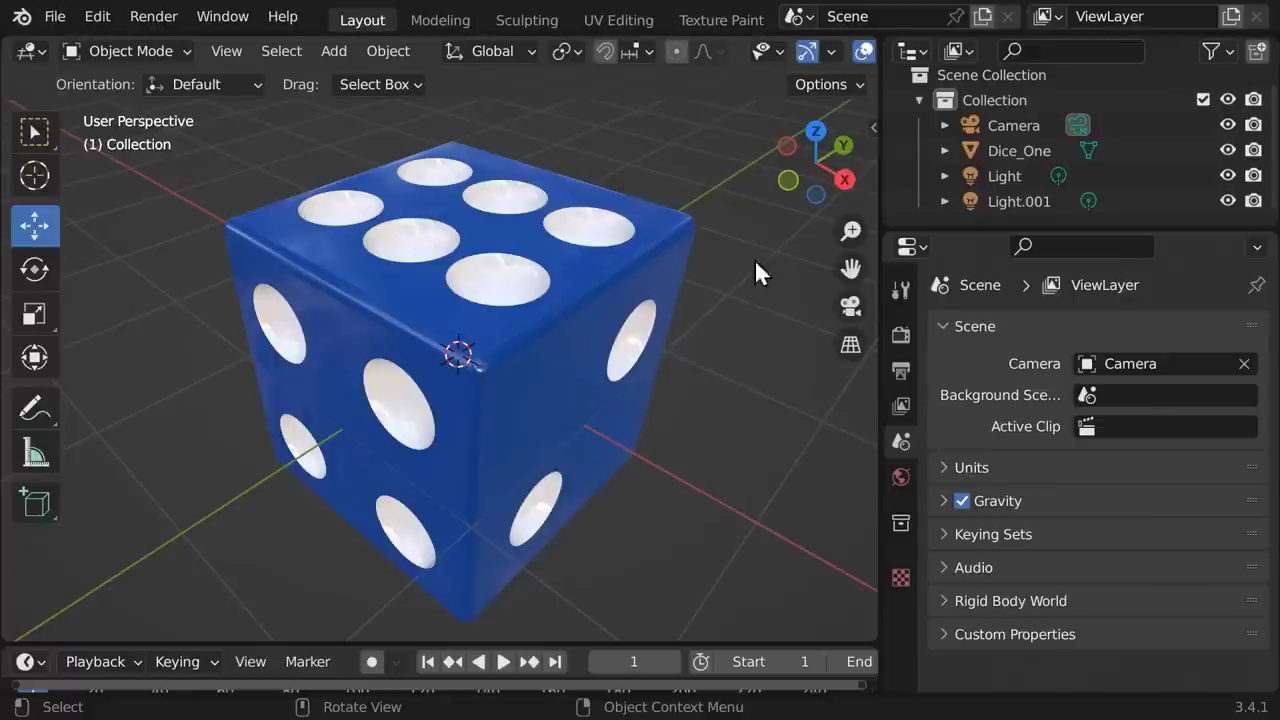
# Step: Duplicate Dice_One and place the copy beside it along the X axis
pyautogui.moveTo(801, 162)
pyautogui.mouseDown()
pyautogui.moveTo(806, 132)
pyautogui.moveTo(806, 180)
pyautogui.mouseUp()
pyautogui.click(580, 315)
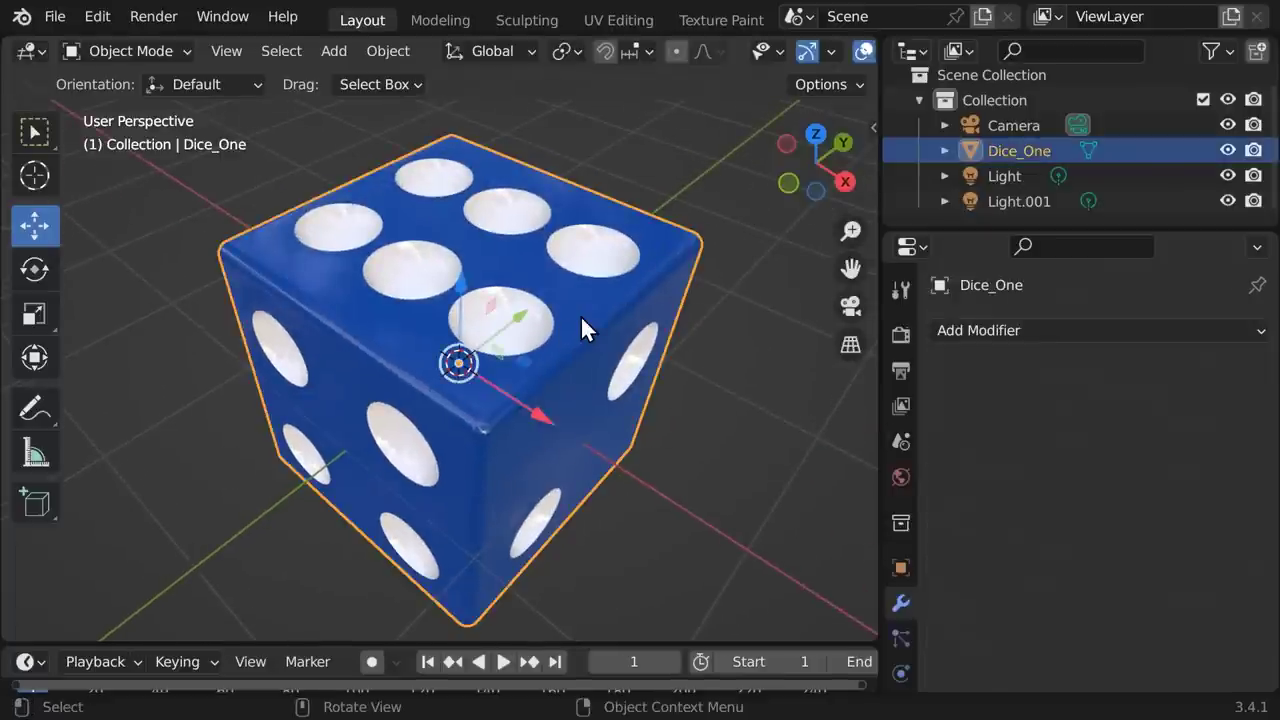
pyautogui.hotkey('shift', 'd')
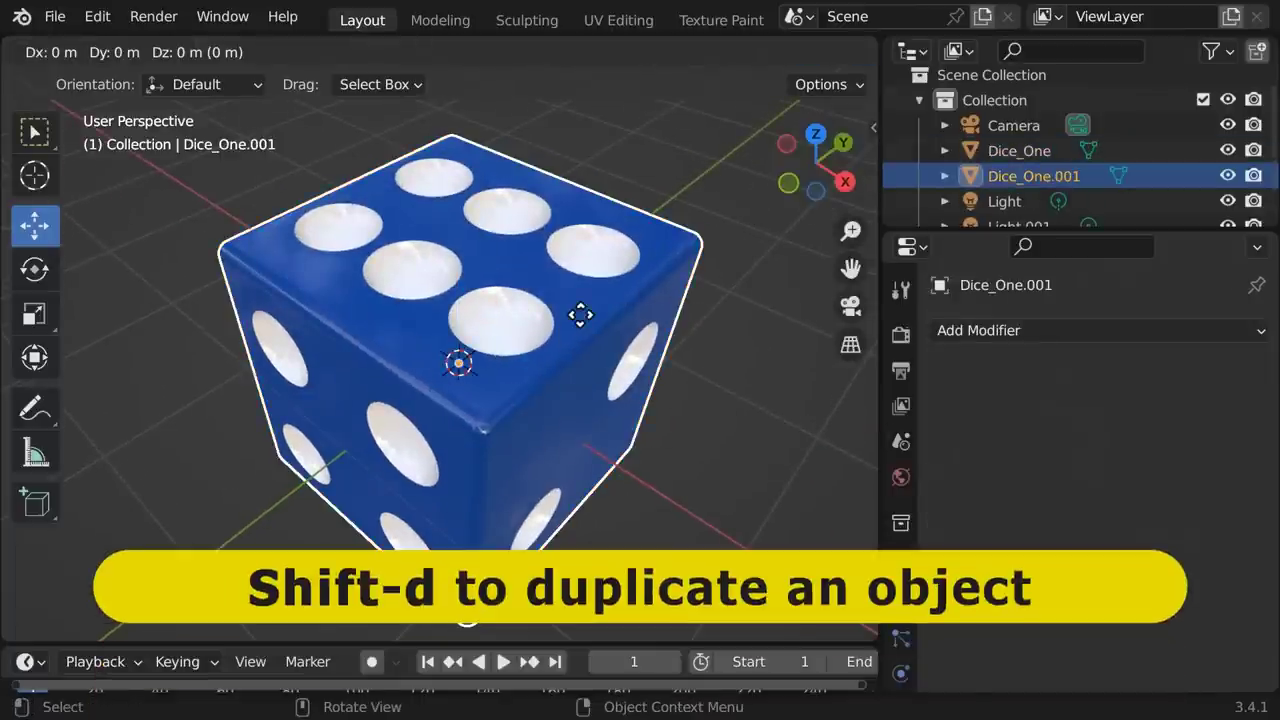
pyautogui.press('x')
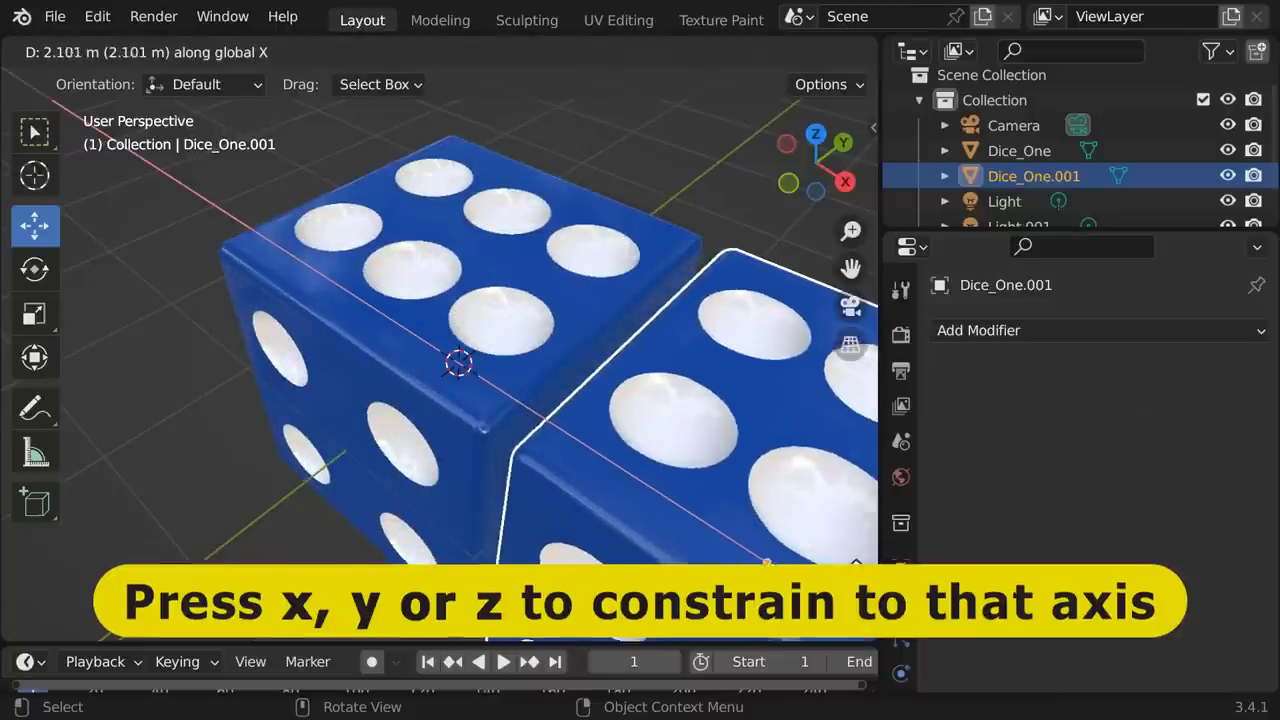
pyautogui.click(866, 596)
pyautogui.moveTo(851, 230); pyautogui.dragTo(851, 268)
pyautogui.moveTo(830, 175)
pyautogui.mouseDown()
pyautogui.moveTo(795, 165)
pyautogui.moveTo(814, 177)
pyautogui.mouseUp()
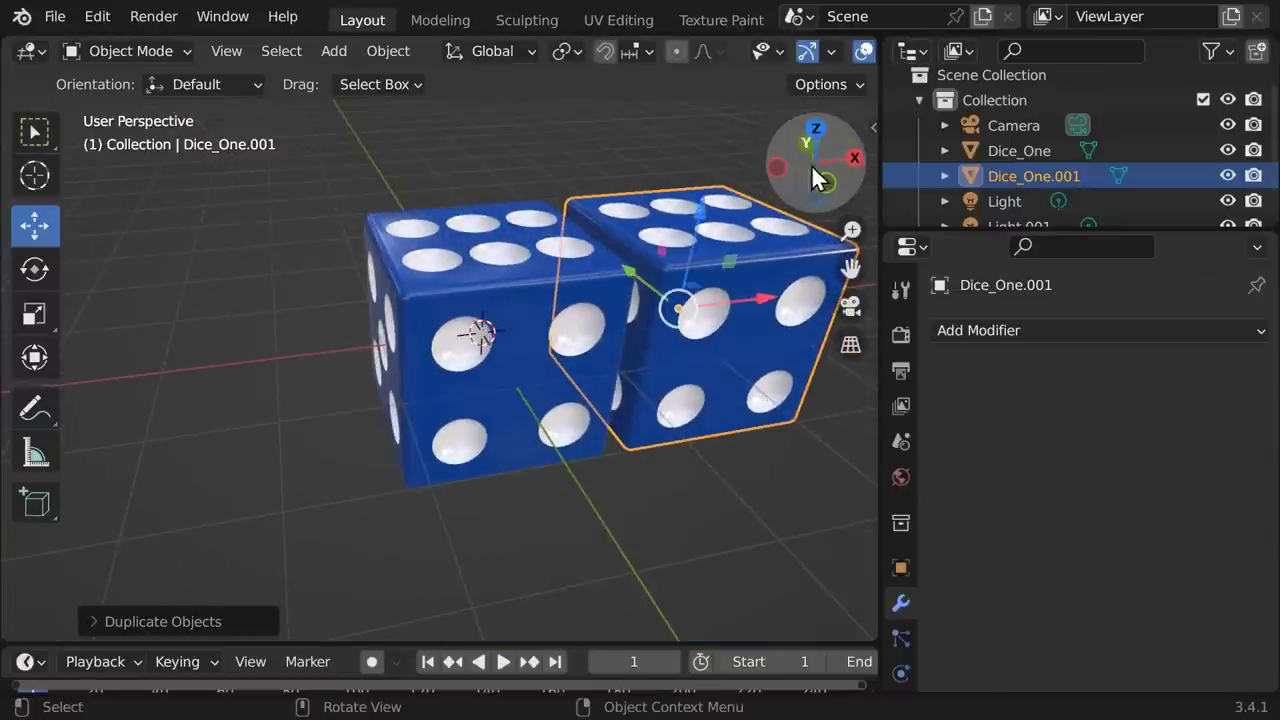
pyautogui.moveTo(845, 262); pyautogui.dragTo(740, 255)
pyautogui.moveTo(809, 165); pyautogui.dragTo(787, 184)
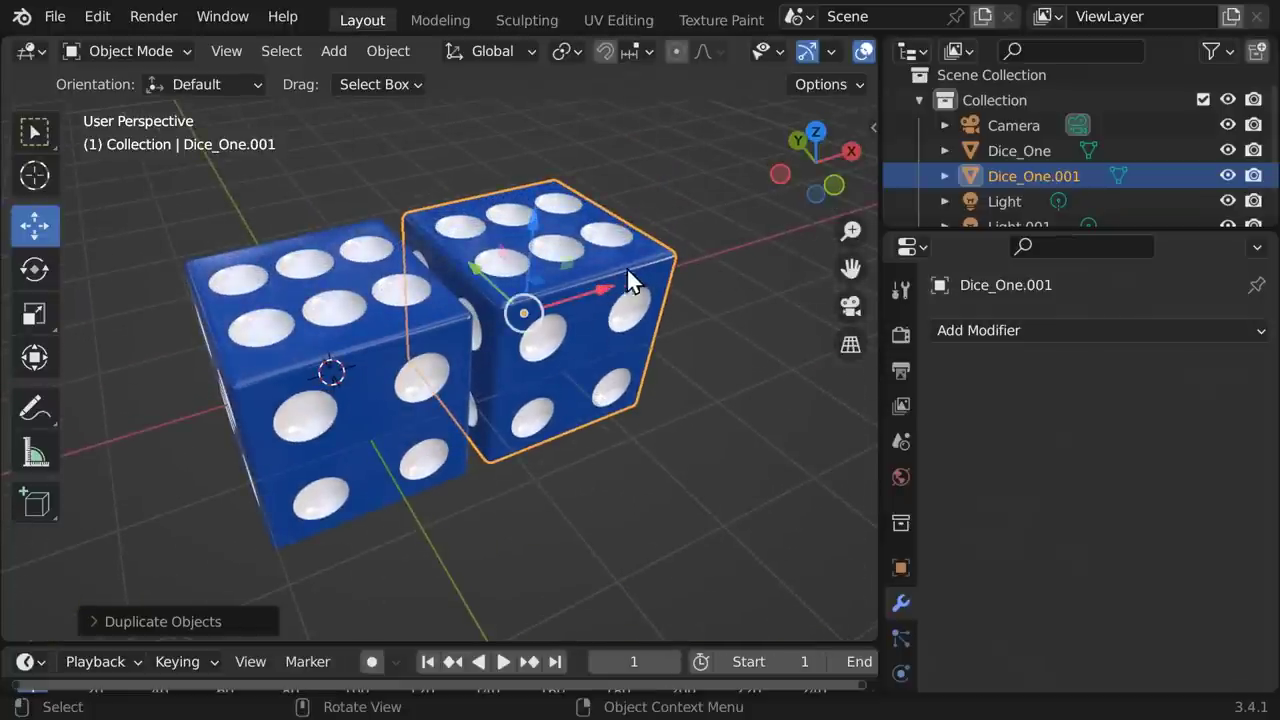
# Step: Rename the duplicated die from Dice_One.001 to Dice_Two in the Outliner
pyautogui.doubleClick(1034, 174)
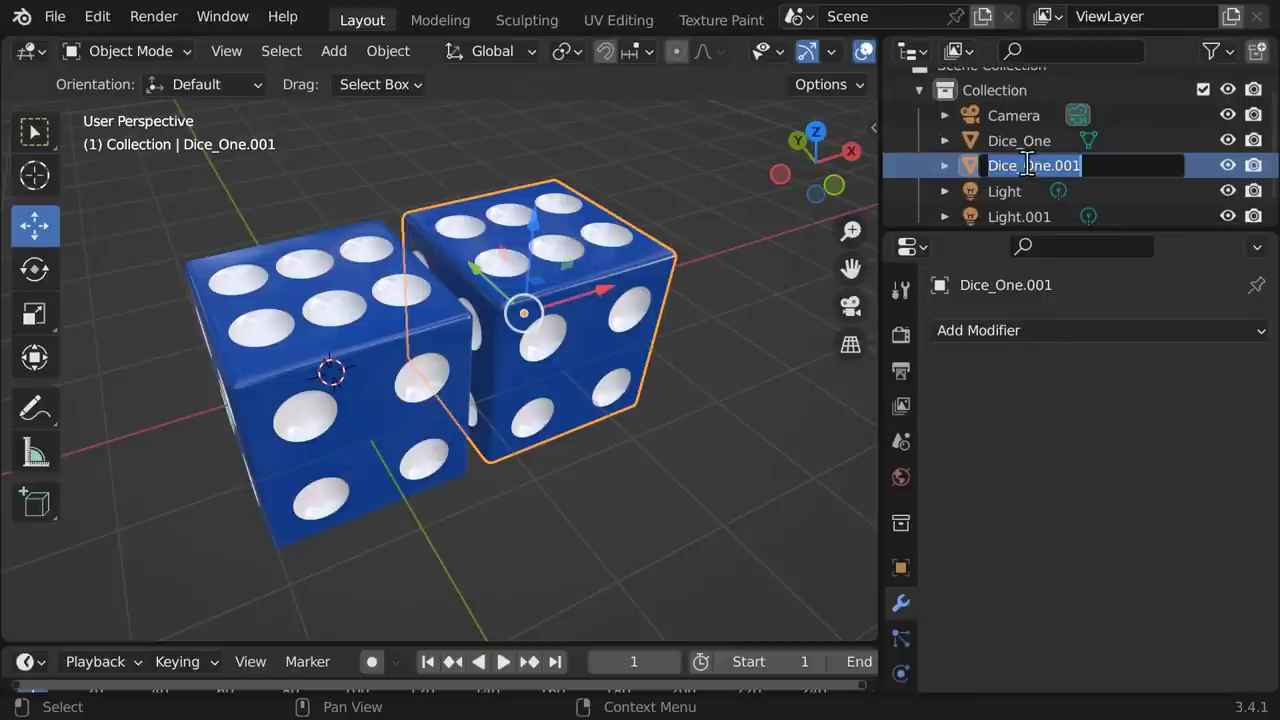
pyautogui.moveTo(1027, 165); pyautogui.dragTo(1097, 162)
pyautogui.write('Tw')
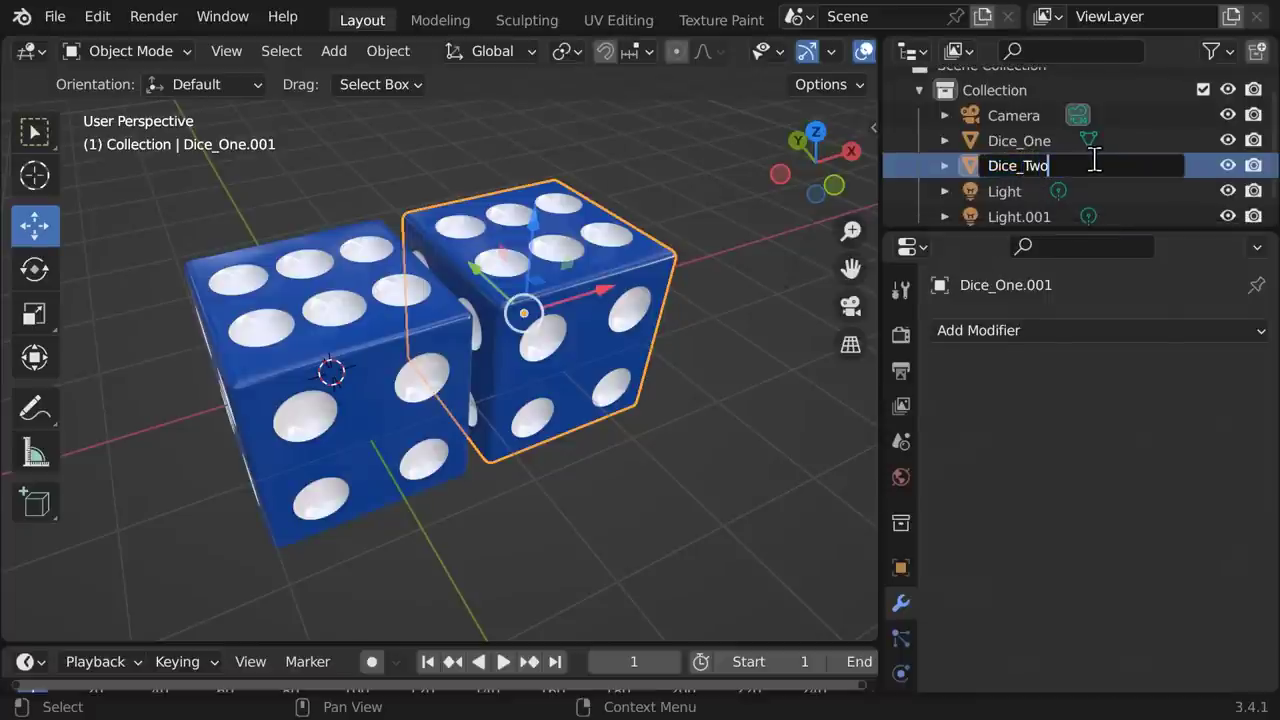
pyautogui.write('o')
pyautogui.press('Return')
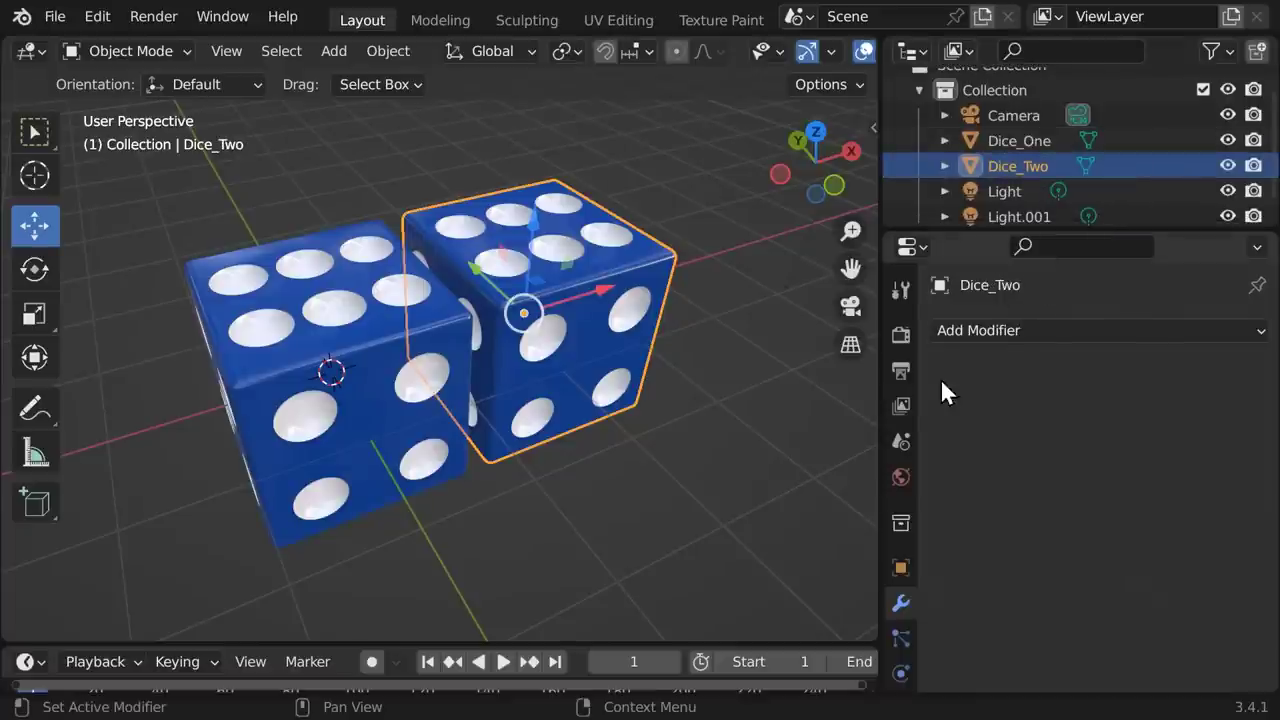
pyautogui.scroll(-5, 897, 479)
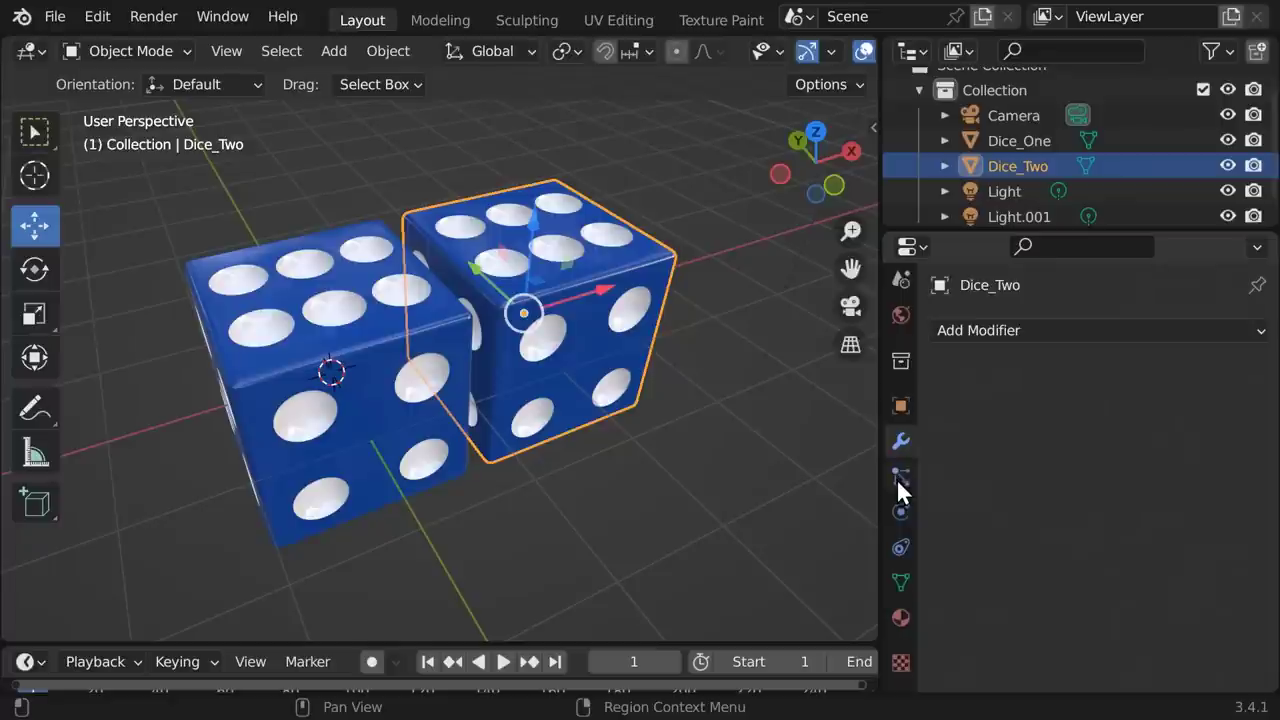
# Step: Give Dice_Two its own copy of the die material, named Dice_BB
pyautogui.click(899, 615)
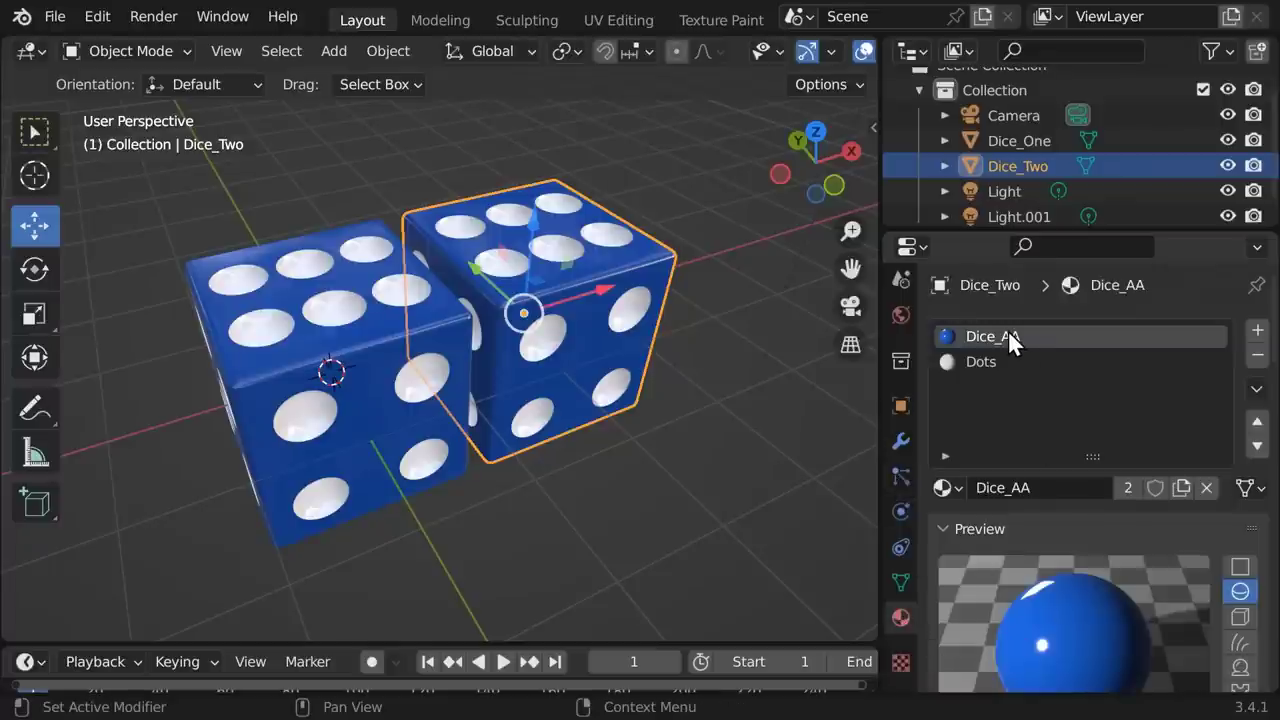
pyautogui.click(1179, 487)
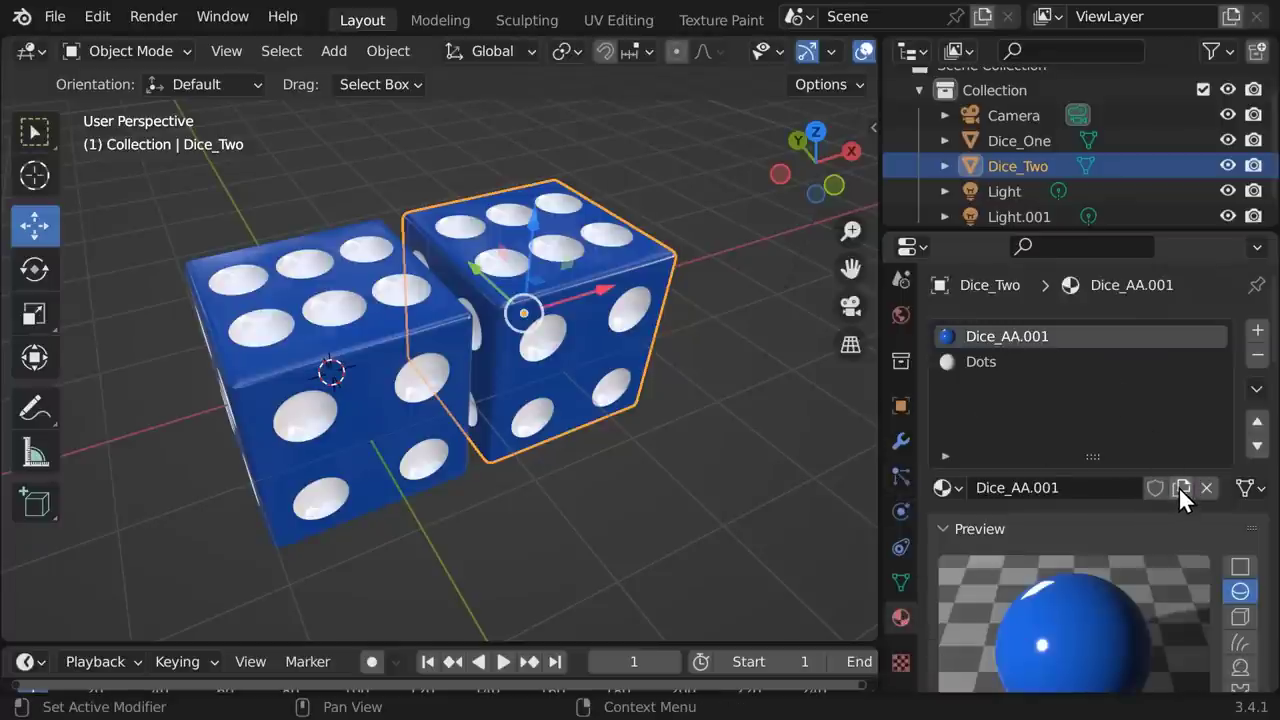
pyautogui.press('End')
pyautogui.hotkey('ctrl', 'a')
pyautogui.moveTo(999, 336); pyautogui.dragTo(1069, 336)
pyautogui.write('BB')
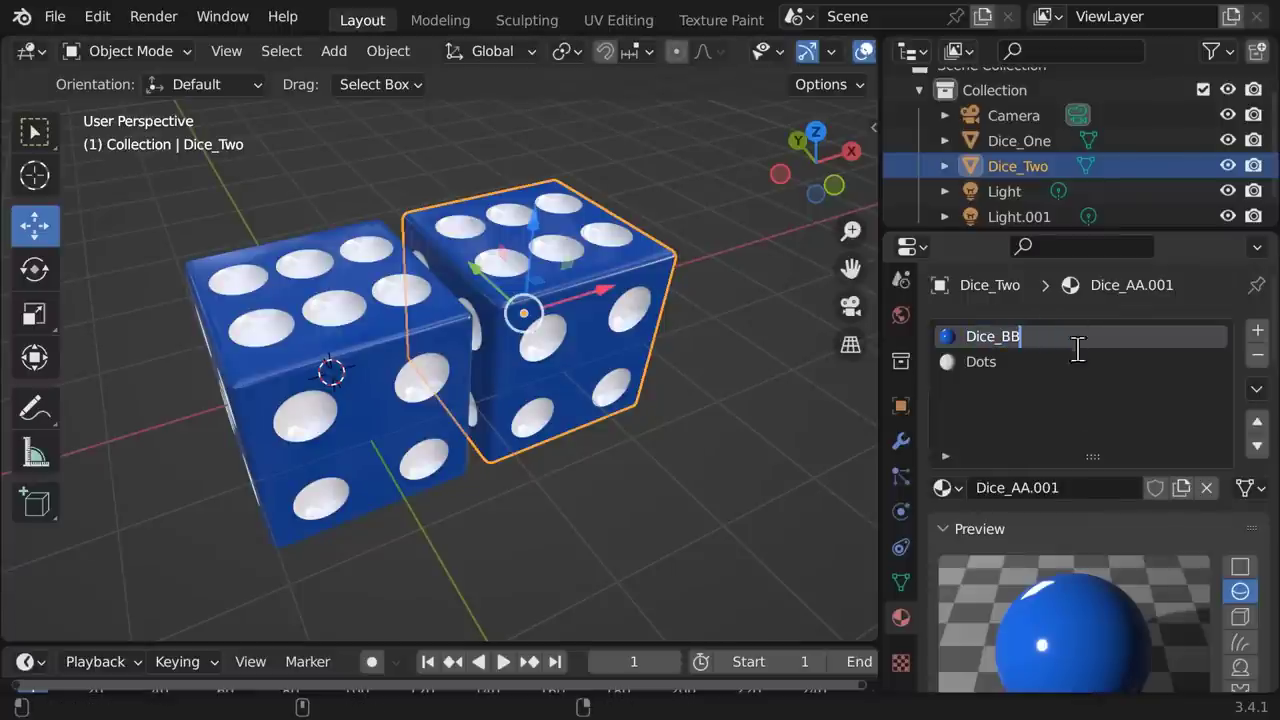
pyautogui.press('Return')
# Step: Set the Dice_BB Base Color to magenta
pyautogui.moveTo(1271, 315); pyautogui.dragTo(1276, 445)
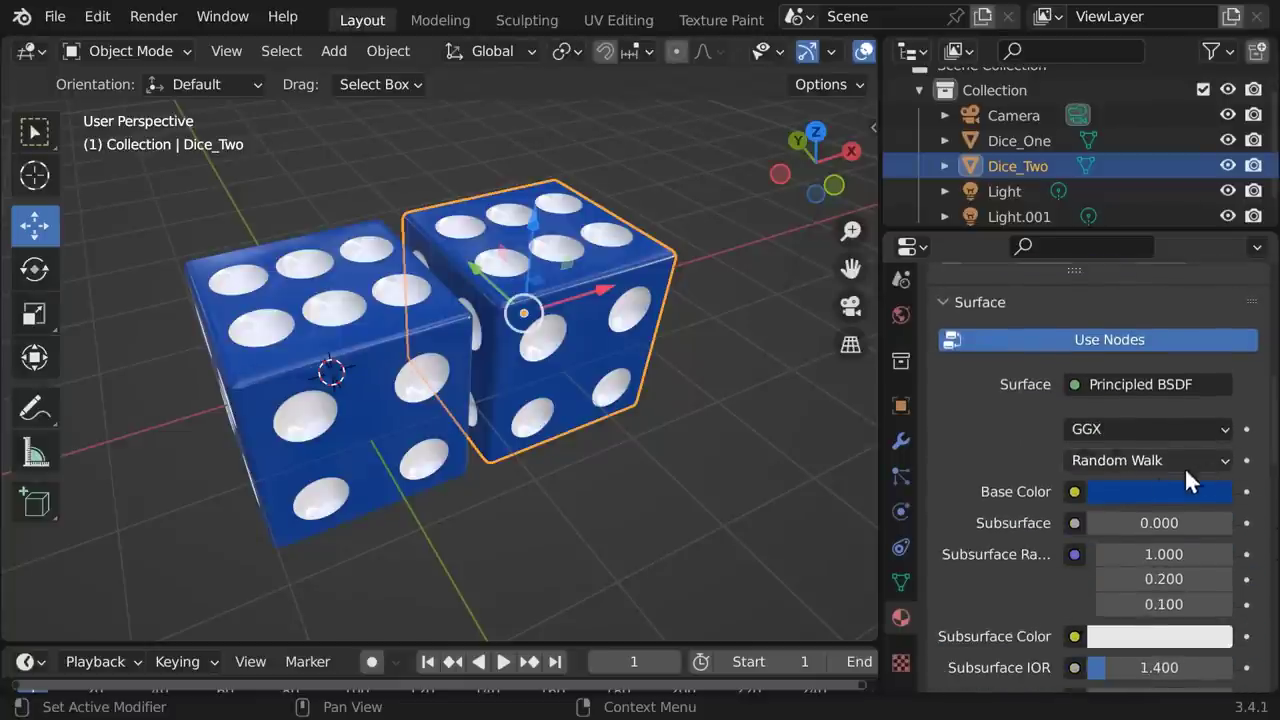
pyautogui.click(1122, 495)
pyautogui.moveTo(1124, 281)
pyautogui.mouseDown()
pyautogui.moveTo(1100, 296)
pyautogui.moveTo(1092, 271)
pyautogui.moveTo(1152, 255)
pyautogui.mouseUp()
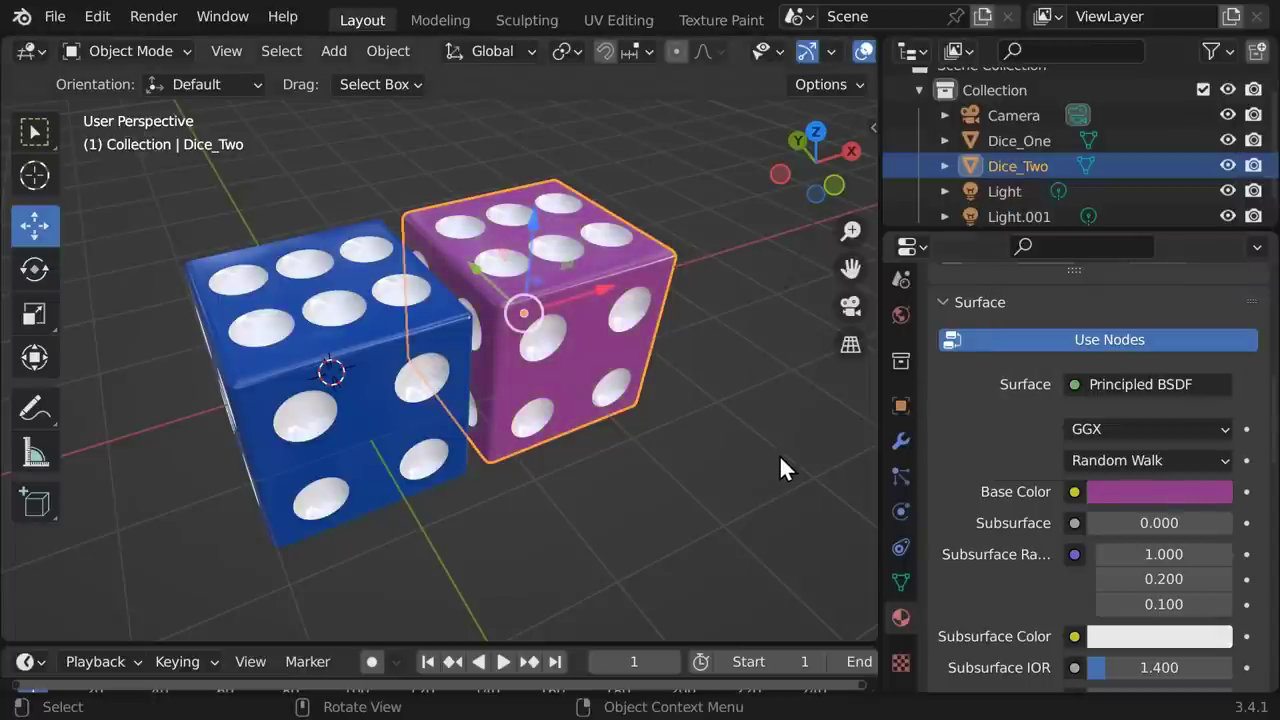
pyautogui.click(766, 455)
# Step: Tilt Dice_One around its X axis and reposition the purple Dice_Two
pyautogui.click(34, 268)
pyautogui.click(235, 400)
pyautogui.moveTo(356, 382); pyautogui.dragTo(345, 277)
pyautogui.moveTo(345, 277); pyautogui.dragTo(682, 362, button='middle')
pyautogui.click(543, 329)
pyautogui.hotkey('shift', 'space')
pyautogui.press('g')
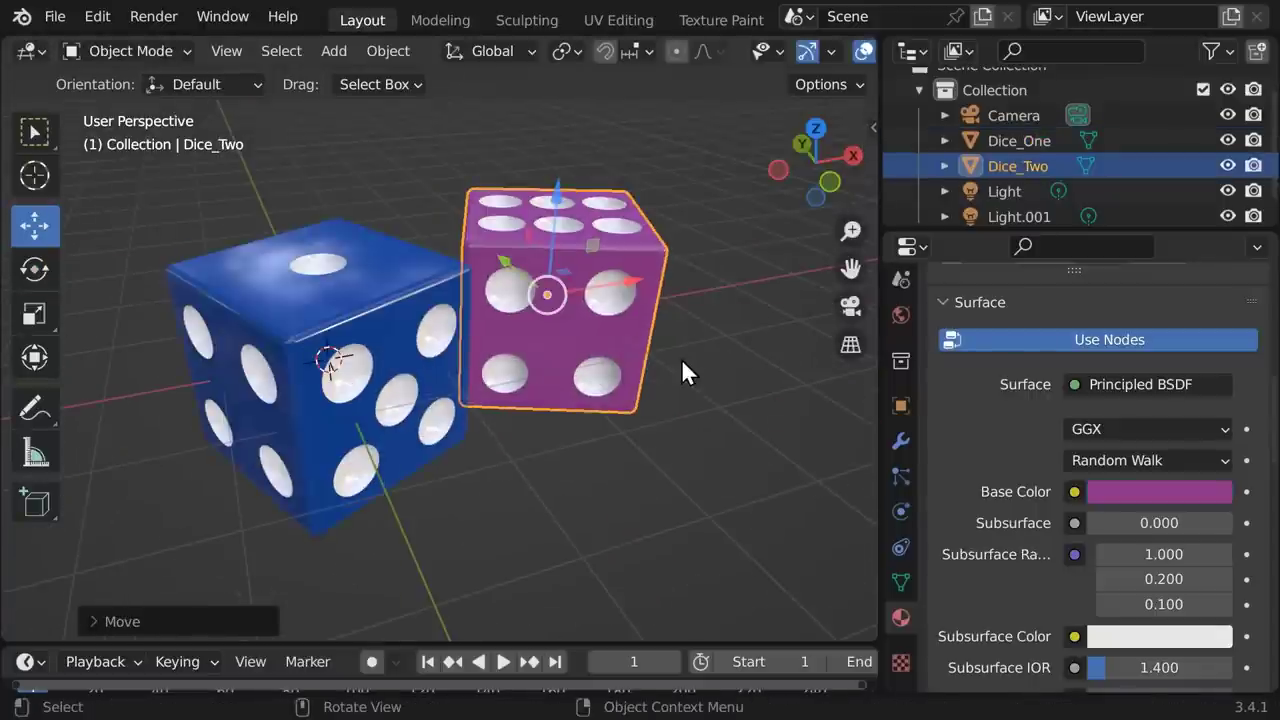
# Step: In top view, move the camera left along X and turn it toward the dice
pyautogui.click(849, 306)
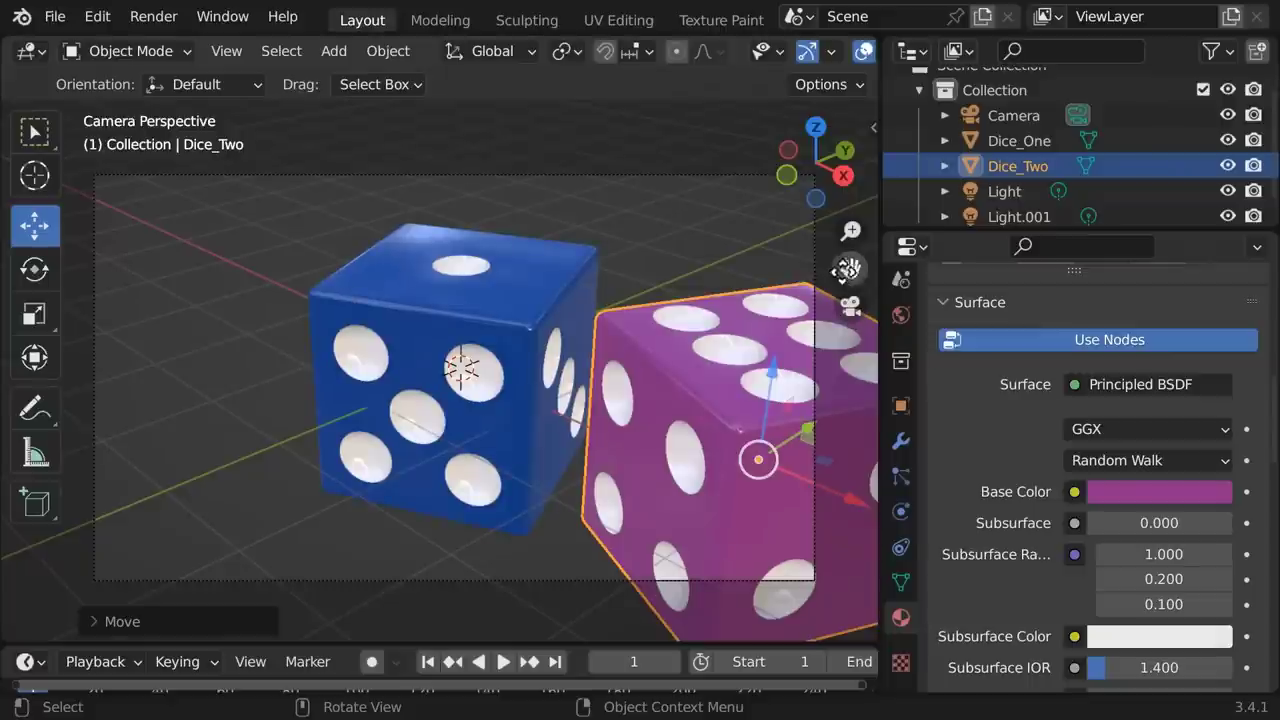
pyautogui.click(808, 127)
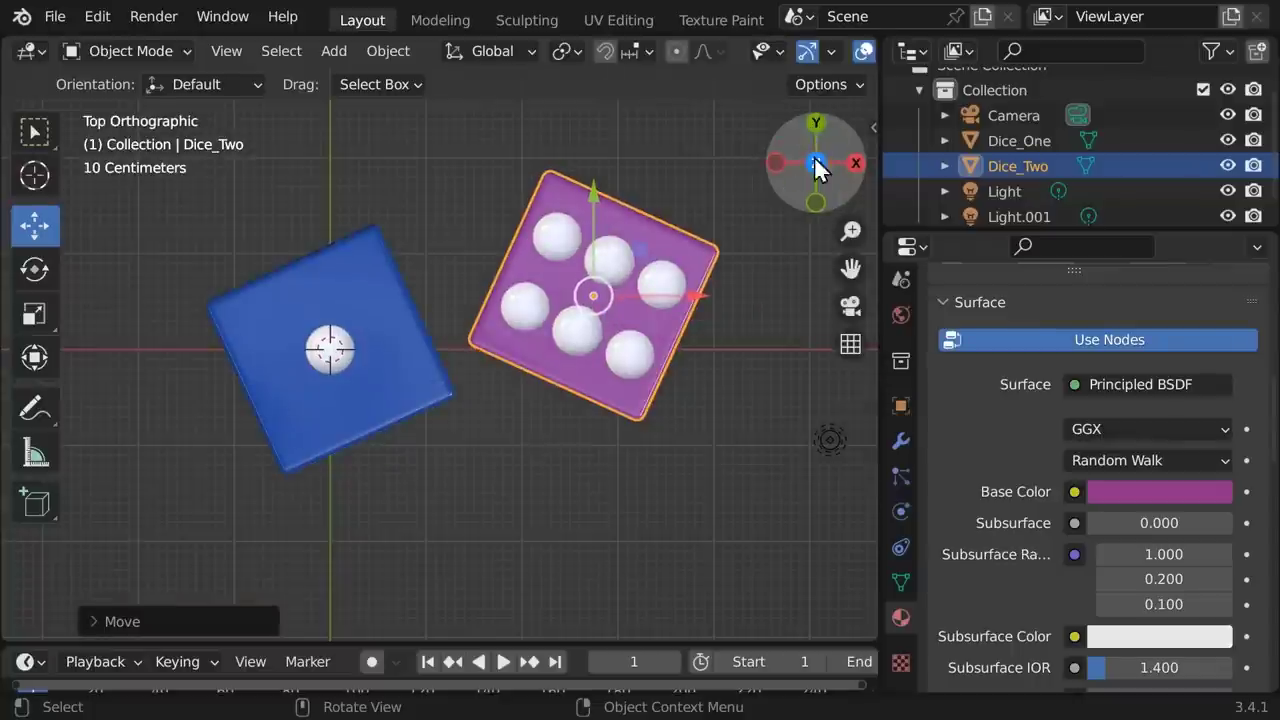
pyautogui.moveTo(851, 230); pyautogui.dragTo(562, 615)
pyautogui.click(599, 554)
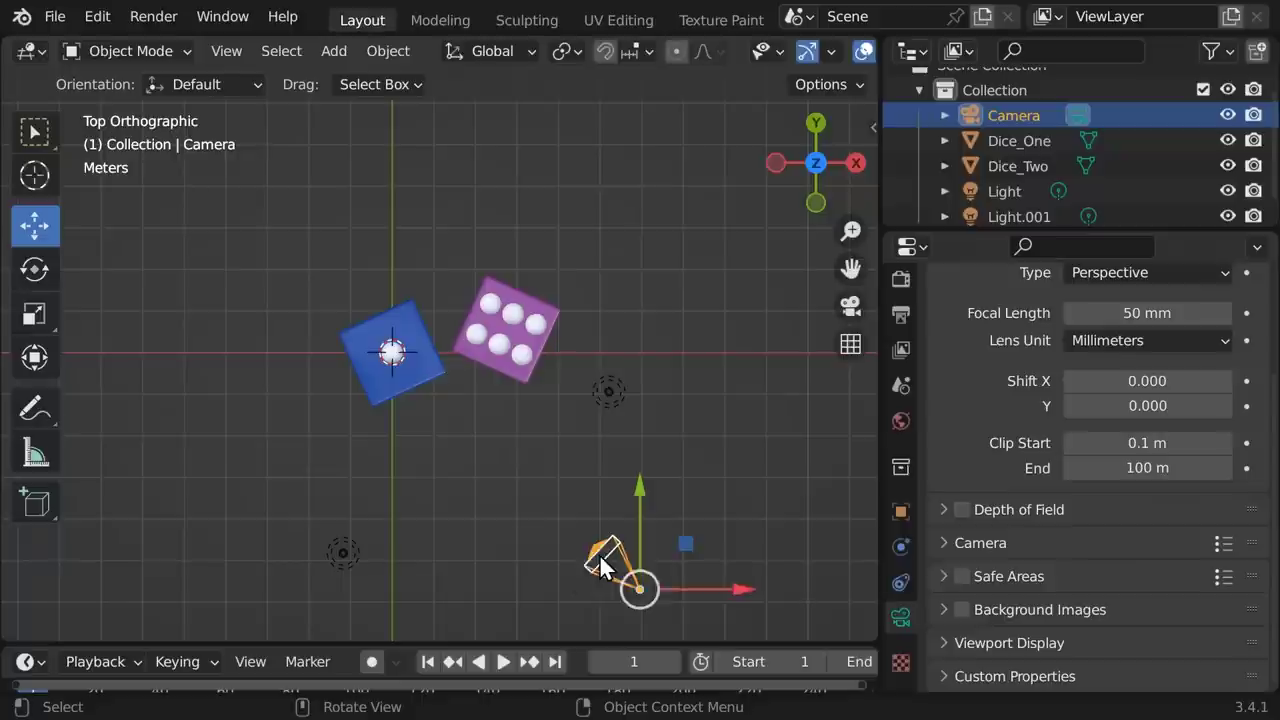
pyautogui.moveTo(737, 590); pyautogui.dragTo(561, 587)
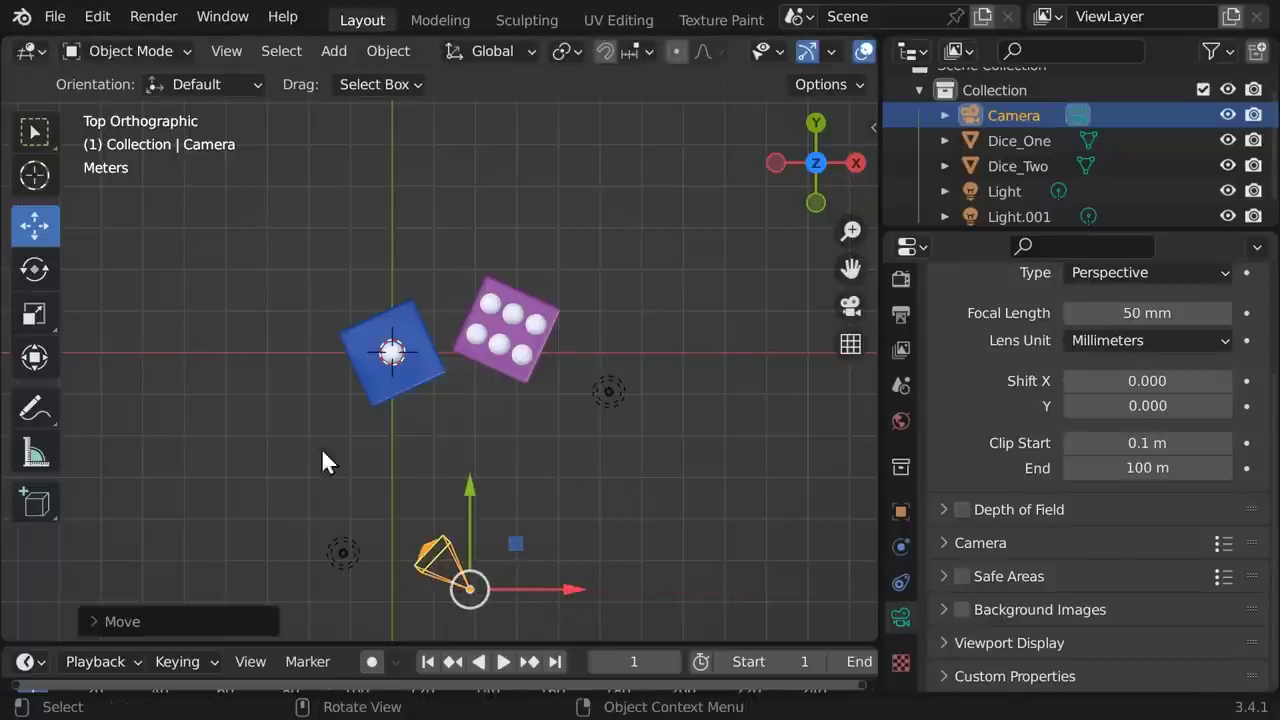
pyautogui.click(34, 270)
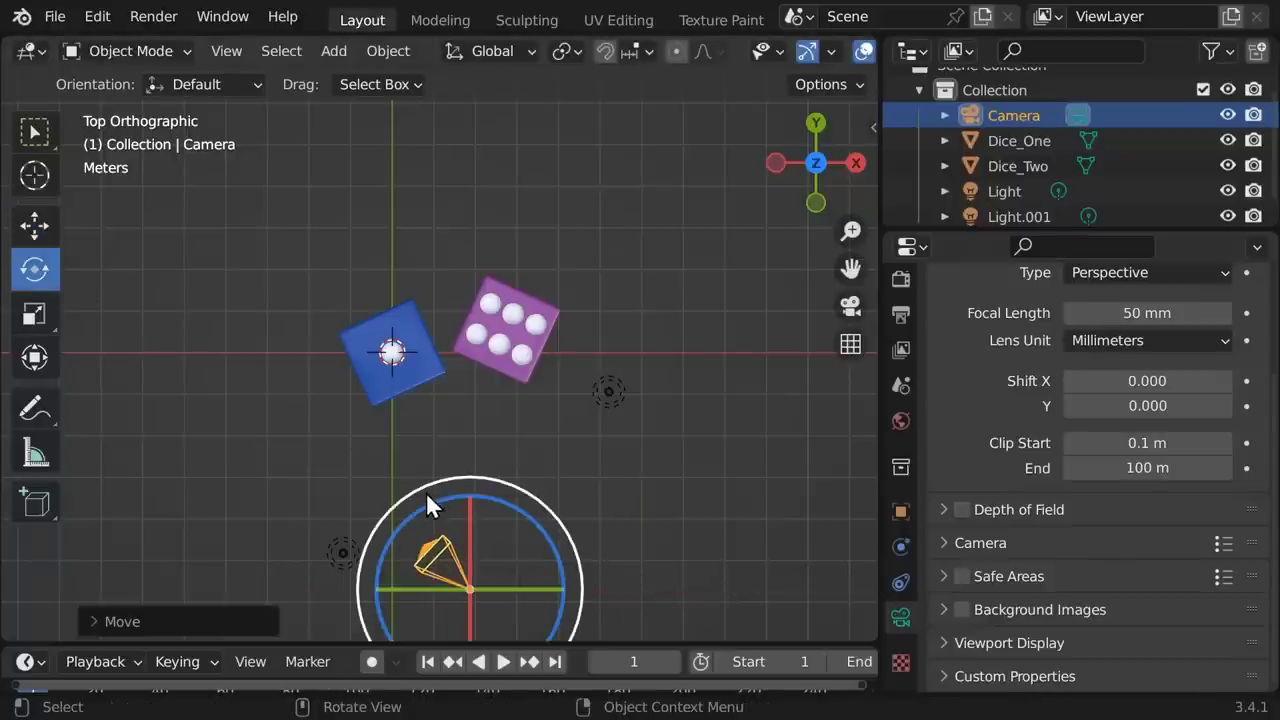
pyautogui.moveTo(427, 498); pyautogui.dragTo(505, 495)
# Step: Set the camera rotation to 90° on X and 0° on Z in Object Properties
pyautogui.click(900, 512)
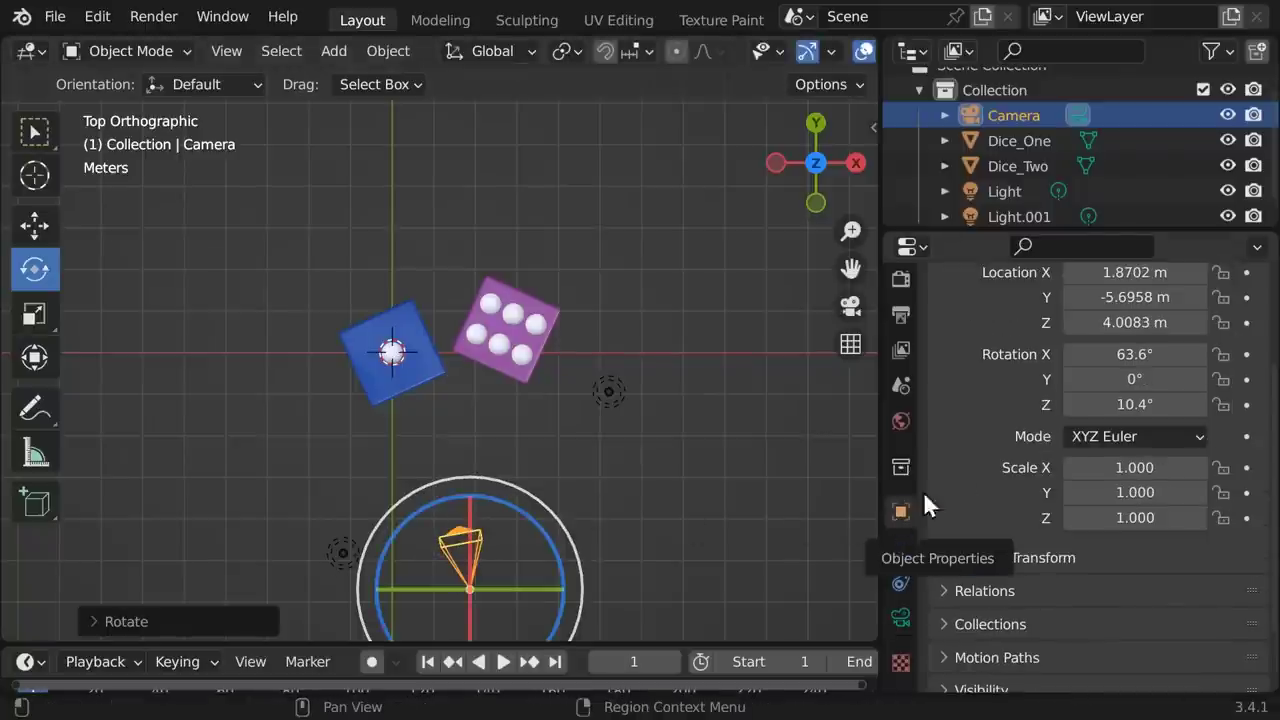
pyautogui.click(1128, 354)
pyautogui.write('90')
pyautogui.press('Return')
pyautogui.click(1150, 404)
pyautogui.write('0')
pyautogui.press('Return')
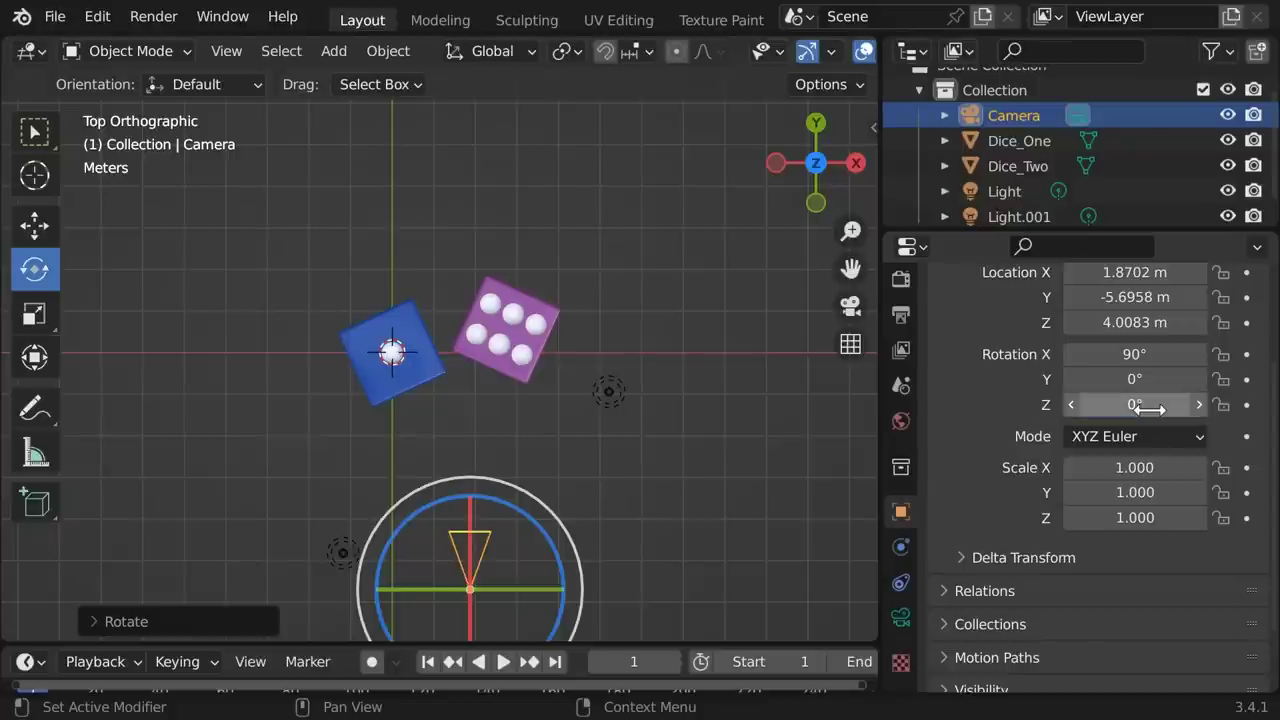
# Step: Move the camera directly in front of the dice and look through it
pyautogui.click(32, 230)
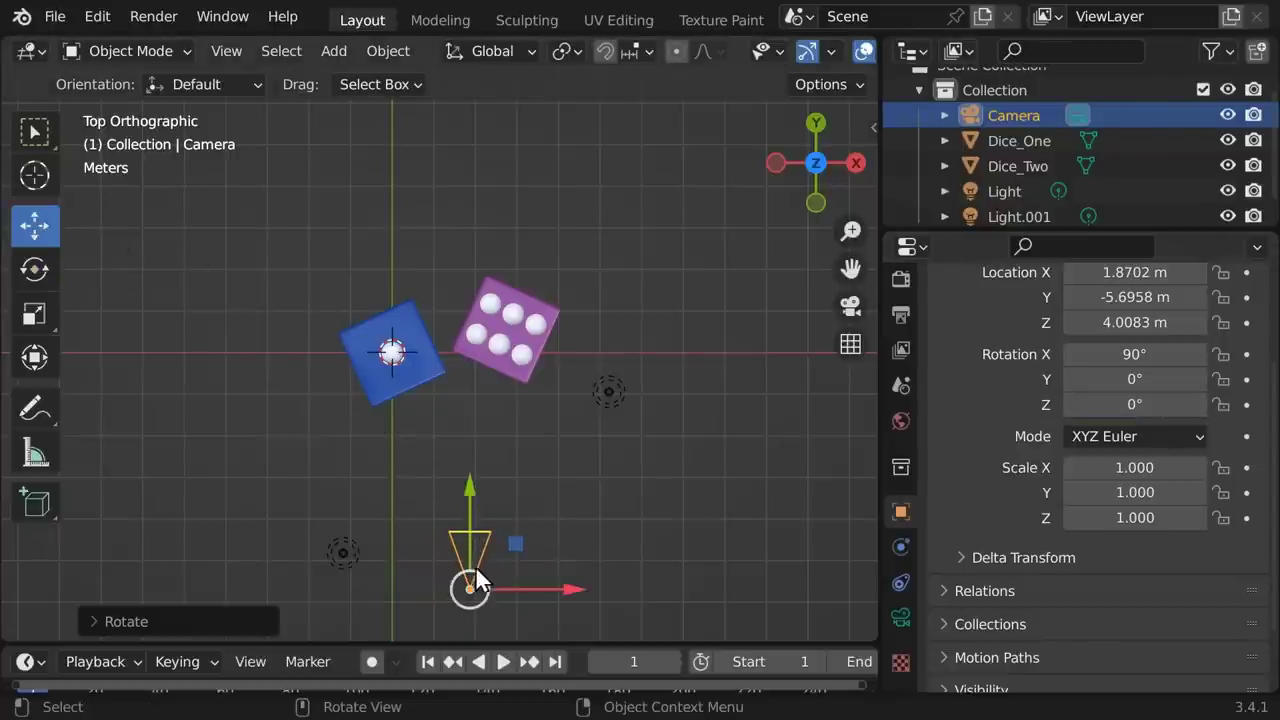
pyautogui.moveTo(464, 572)
pyautogui.mouseDown()
pyautogui.moveTo(440, 544)
pyautogui.moveTo(447, 567)
pyautogui.mouseUp()
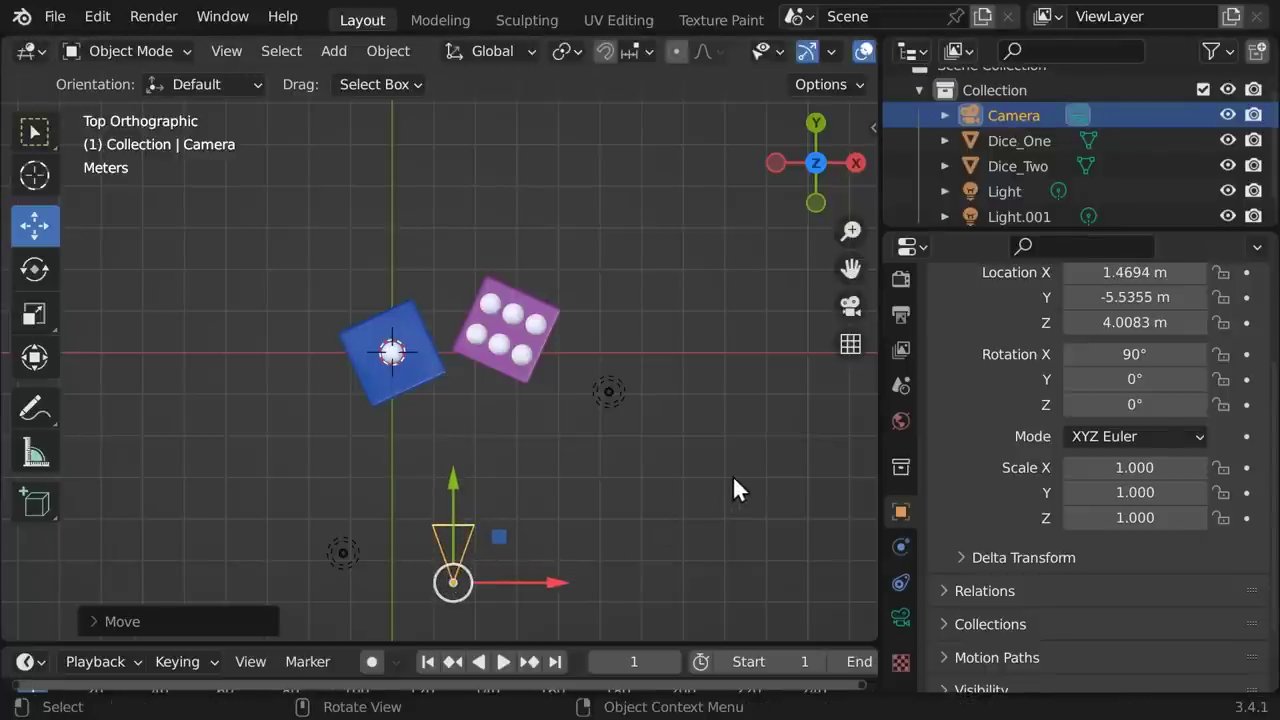
pyautogui.click(843, 298)
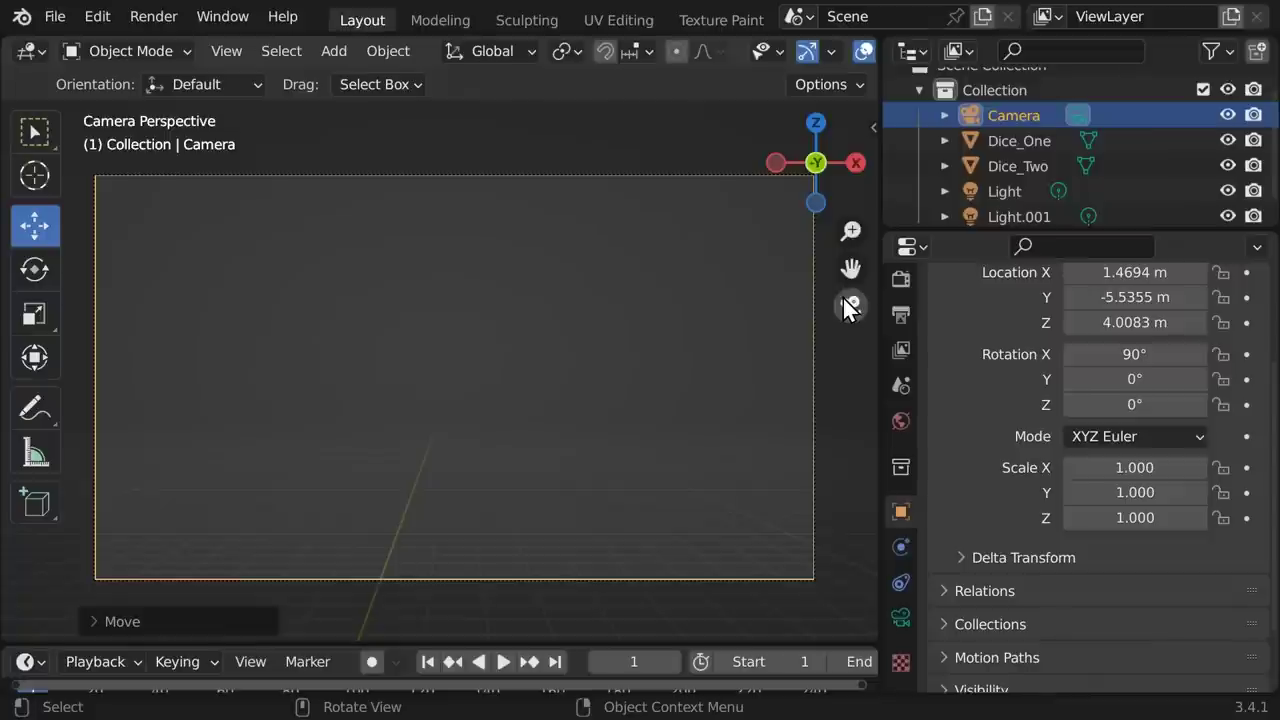
# Step: Pull the camera back and up, set a 43 mm focal length, and render with F12
pyautogui.moveTo(1135, 297); pyautogui.dragTo(1074, 354)
pyautogui.moveTo(1135, 297); pyautogui.dragTo(1125, 272)
pyautogui.moveTo(1135, 322); pyautogui.dragTo(1158, 322)
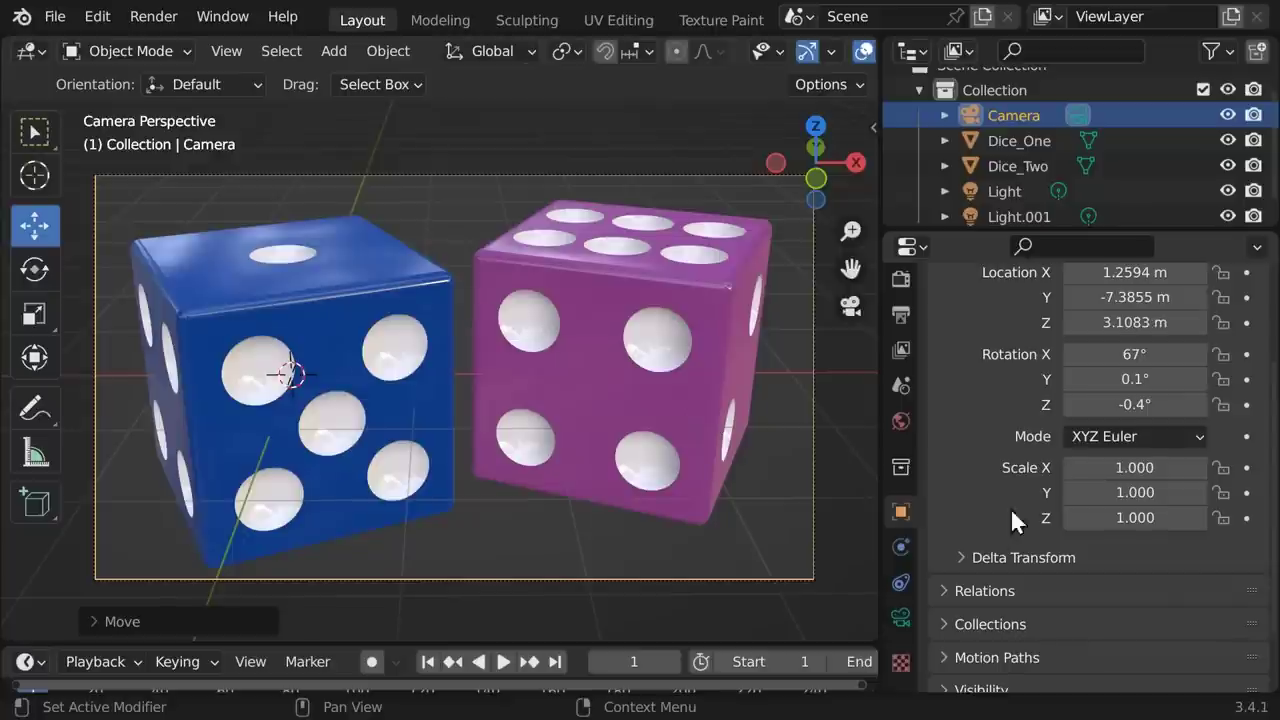
pyautogui.click(899, 617)
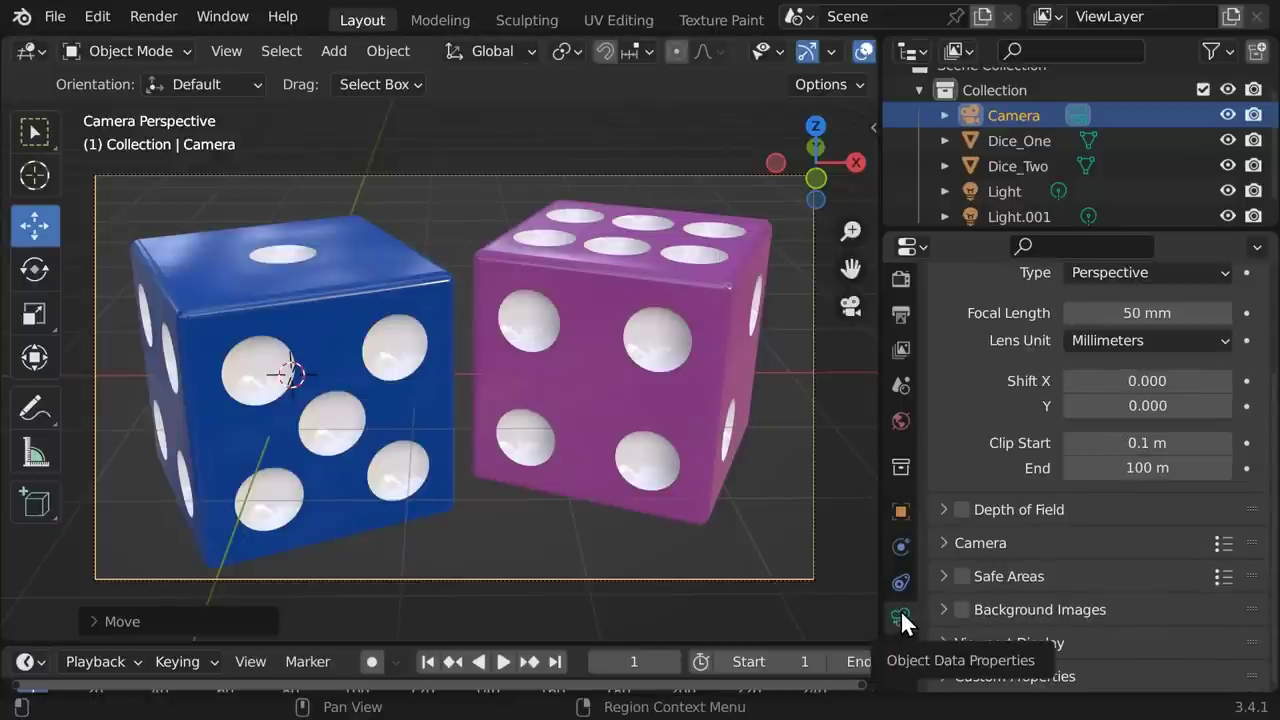
pyautogui.moveTo(1133, 313); pyautogui.dragTo(1098, 313)
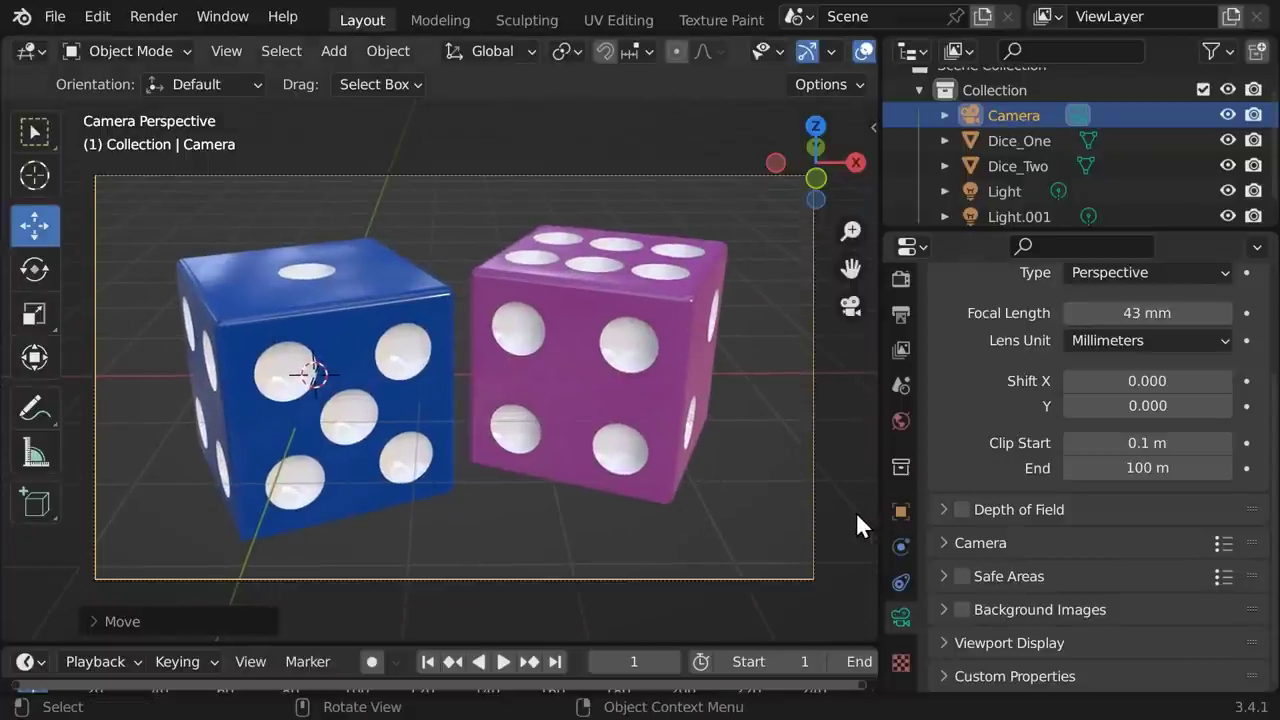
pyautogui.press('F12')
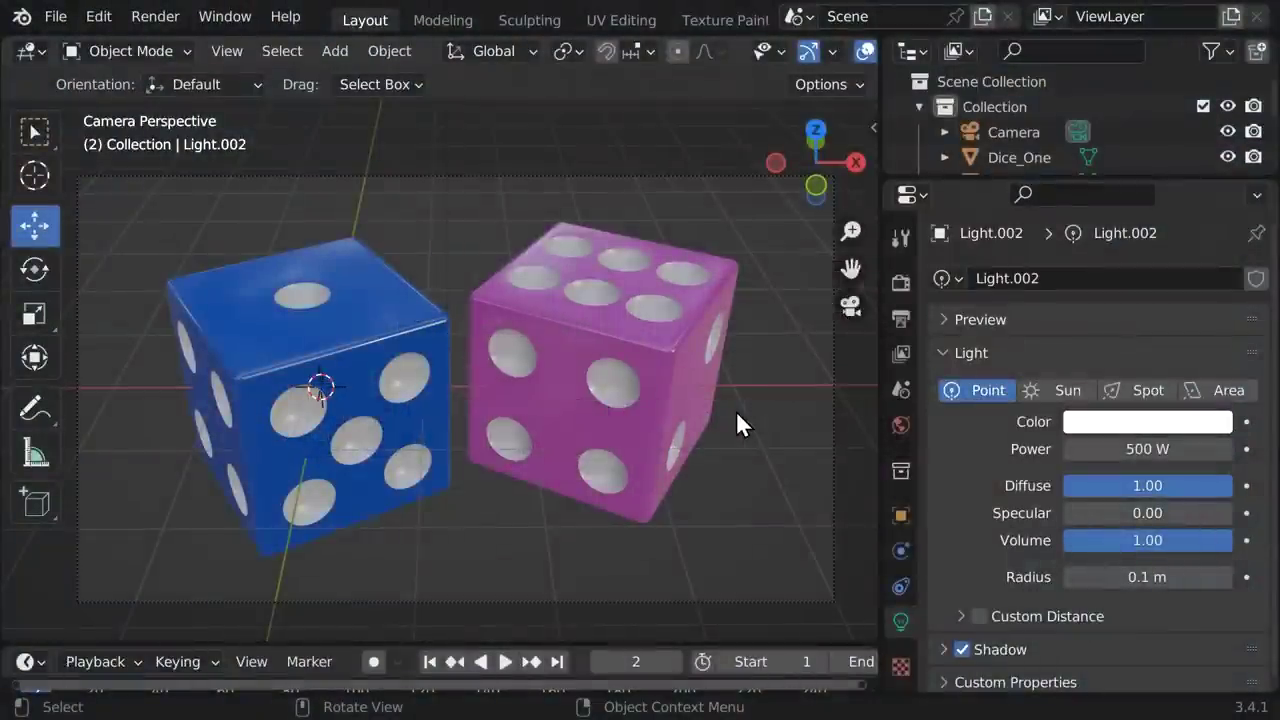
# Step: Toggle the camera view off and on, then show Output Properties with 1920 × 1080 at 100%
pyautogui.click(846, 306)
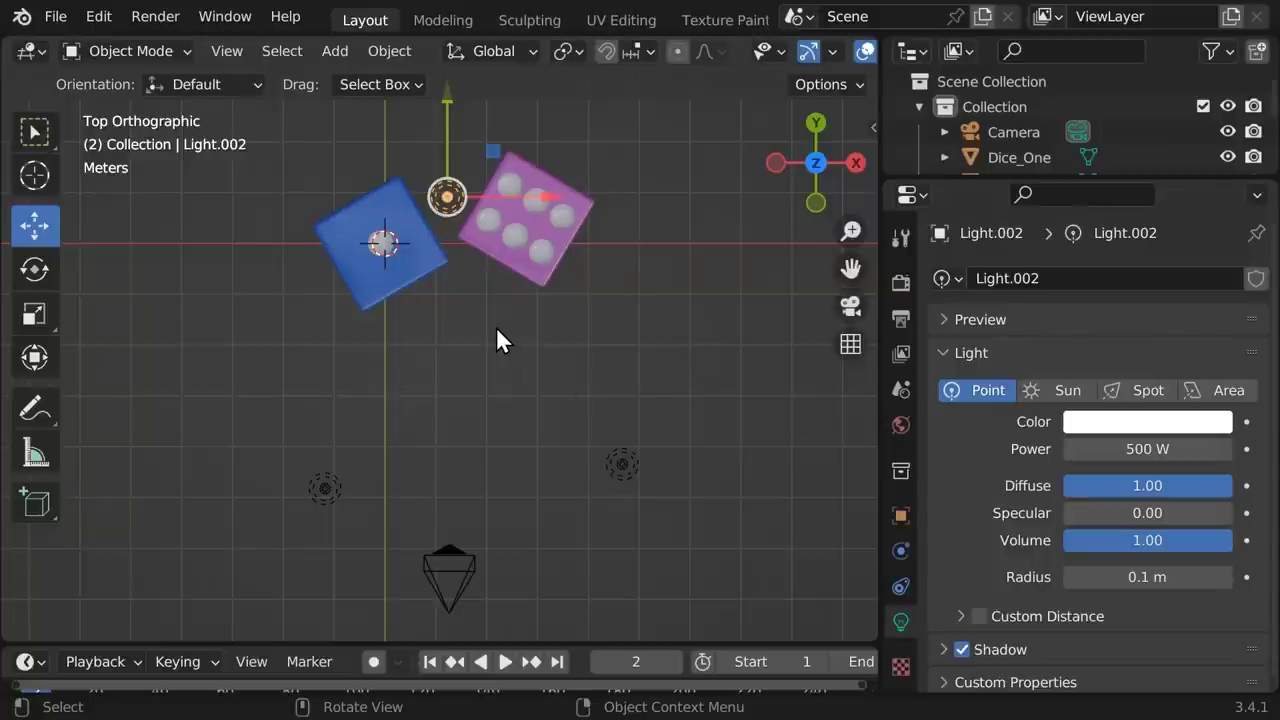
pyautogui.click(849, 309)
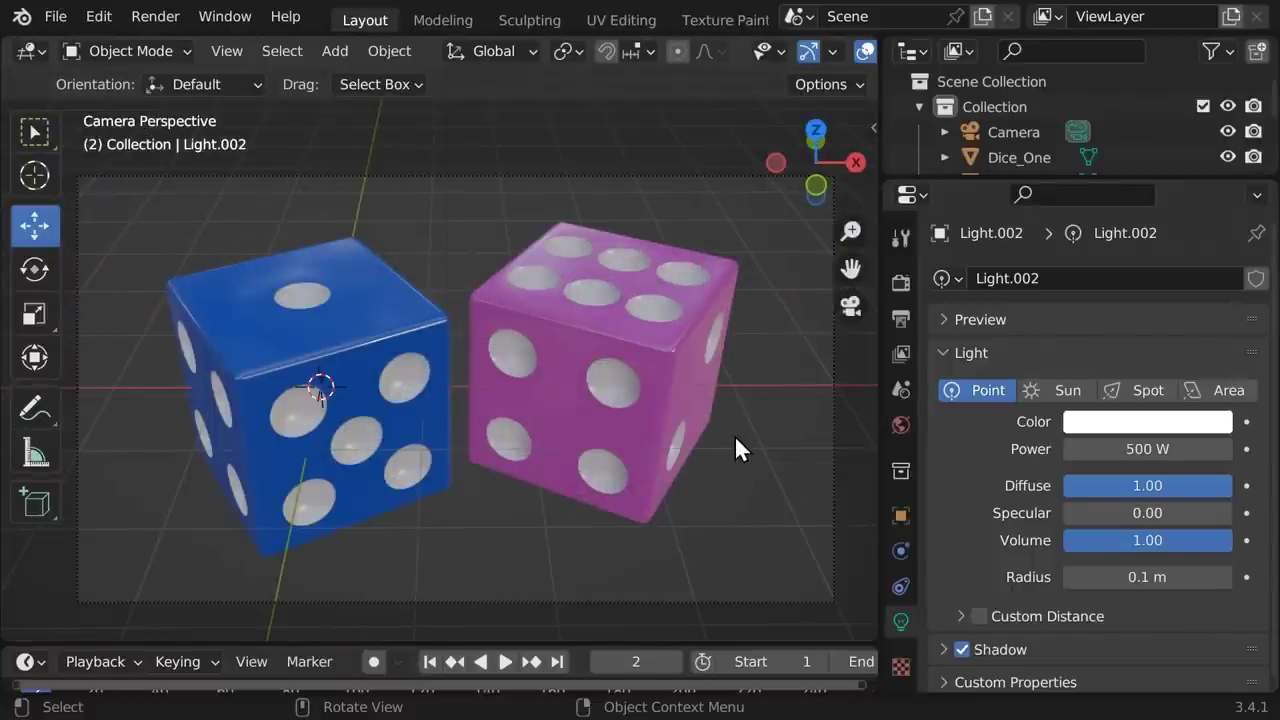
pyautogui.click(901, 318)
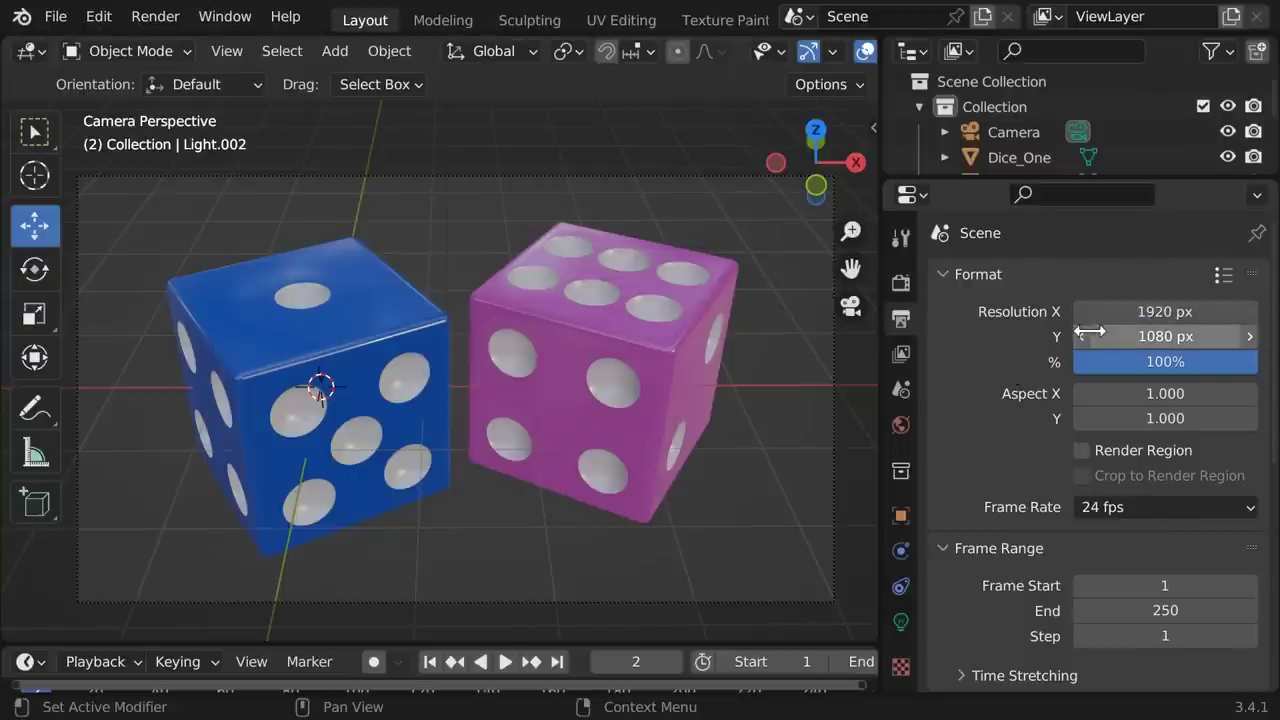
# Step: Apply the HDTV 1080p format preset and render the frame with F12
pyautogui.click(1224, 276)
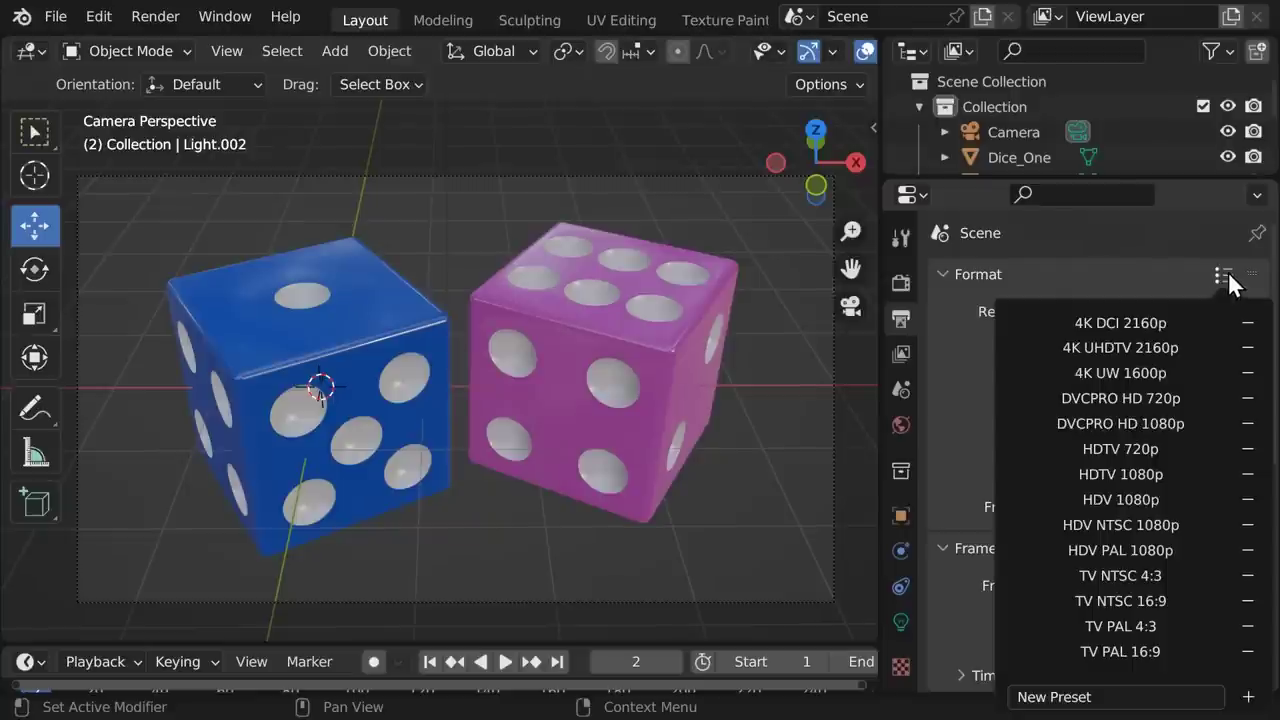
pyautogui.click(1175, 472)
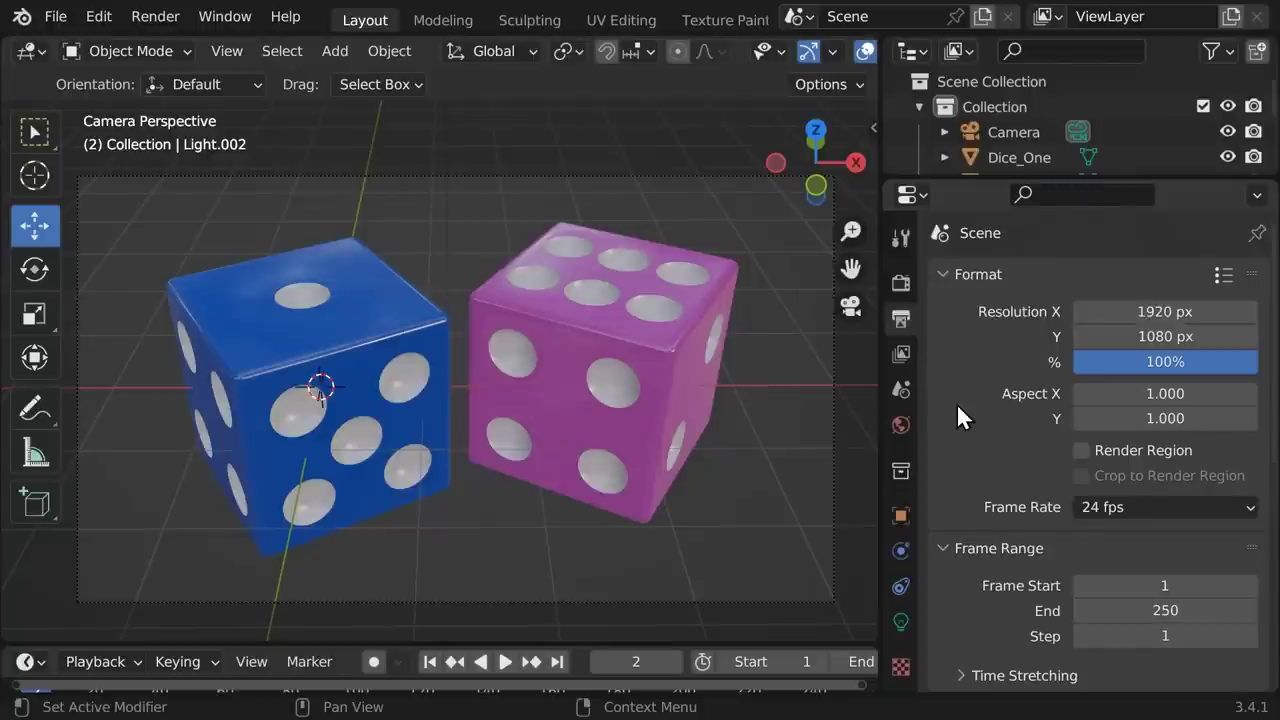
pyautogui.press('F12')
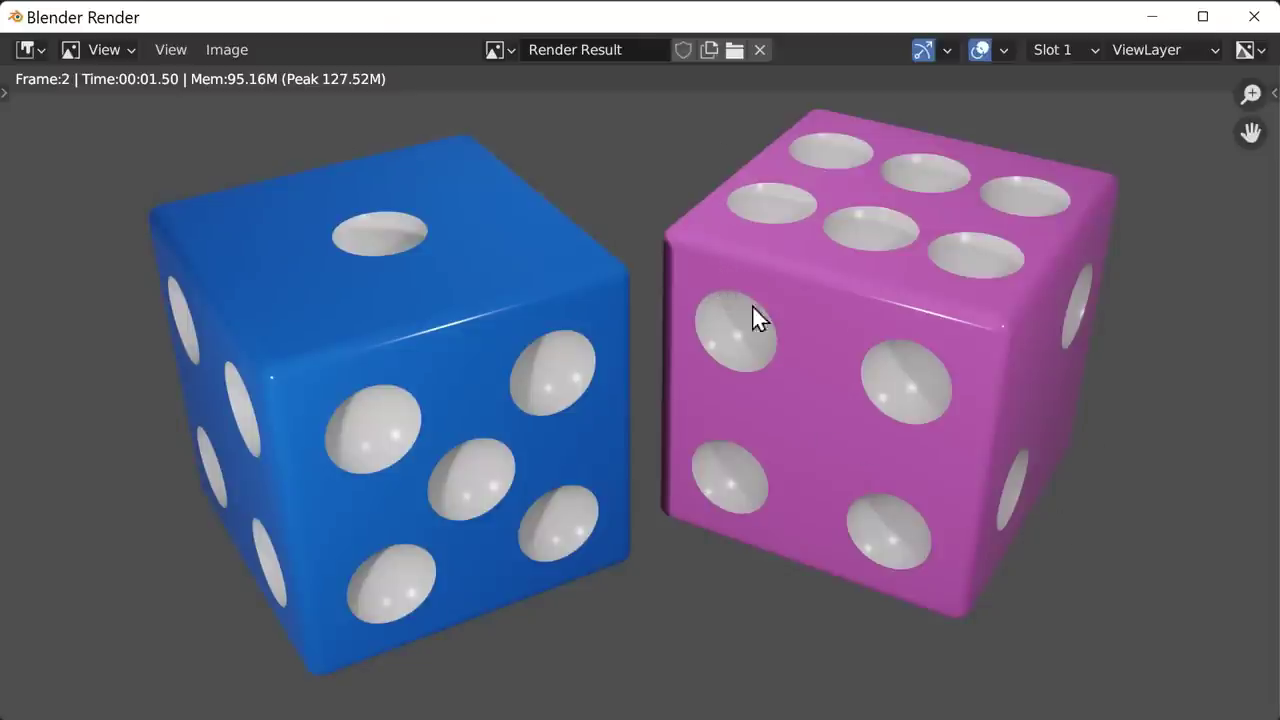
# Step: Save the render through Image > Save as a PNG named Test_06.png
pyautogui.moveTo(1251, 93); pyautogui.dragTo(1251, 135)
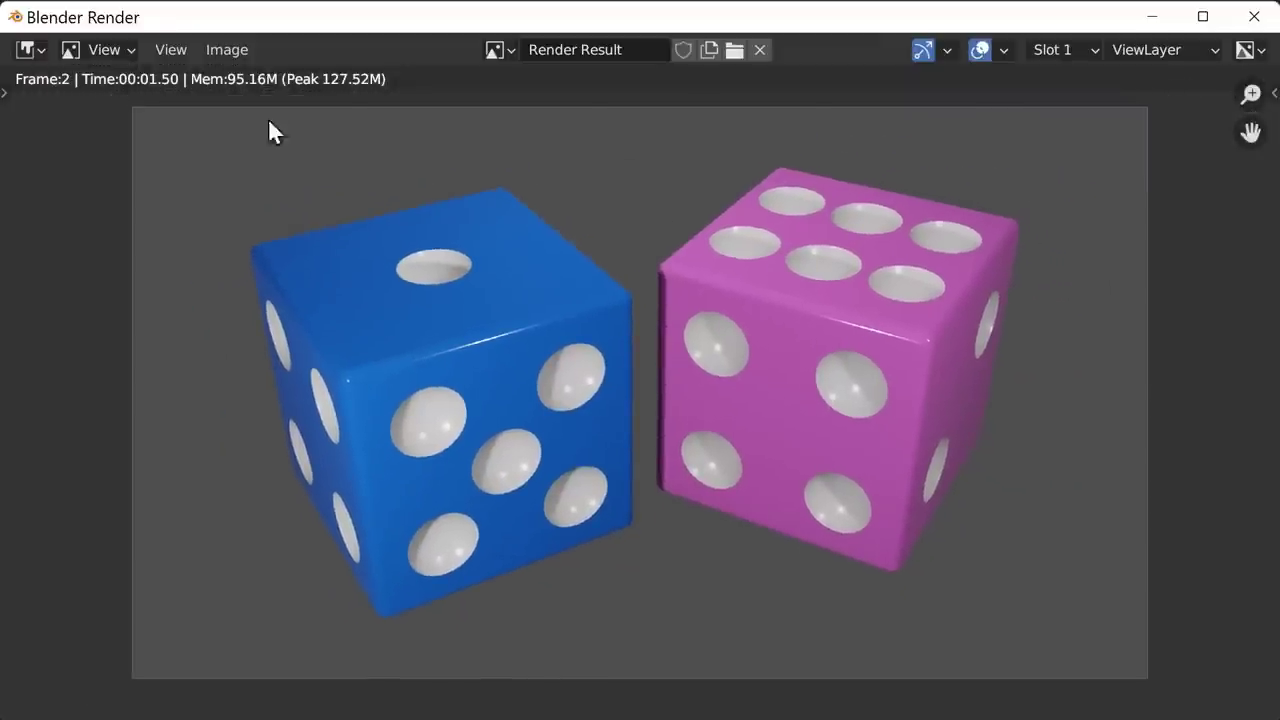
pyautogui.click(224, 50)
pyautogui.click(260, 200)
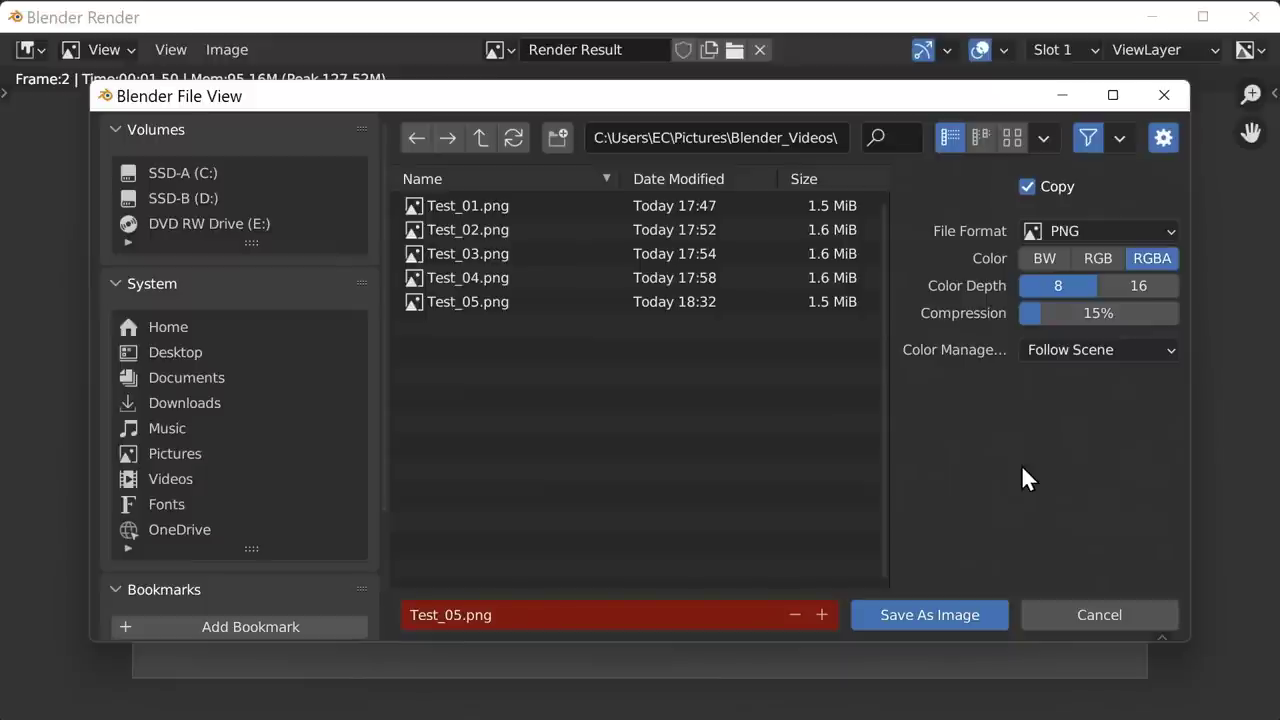
pyautogui.click(1164, 228)
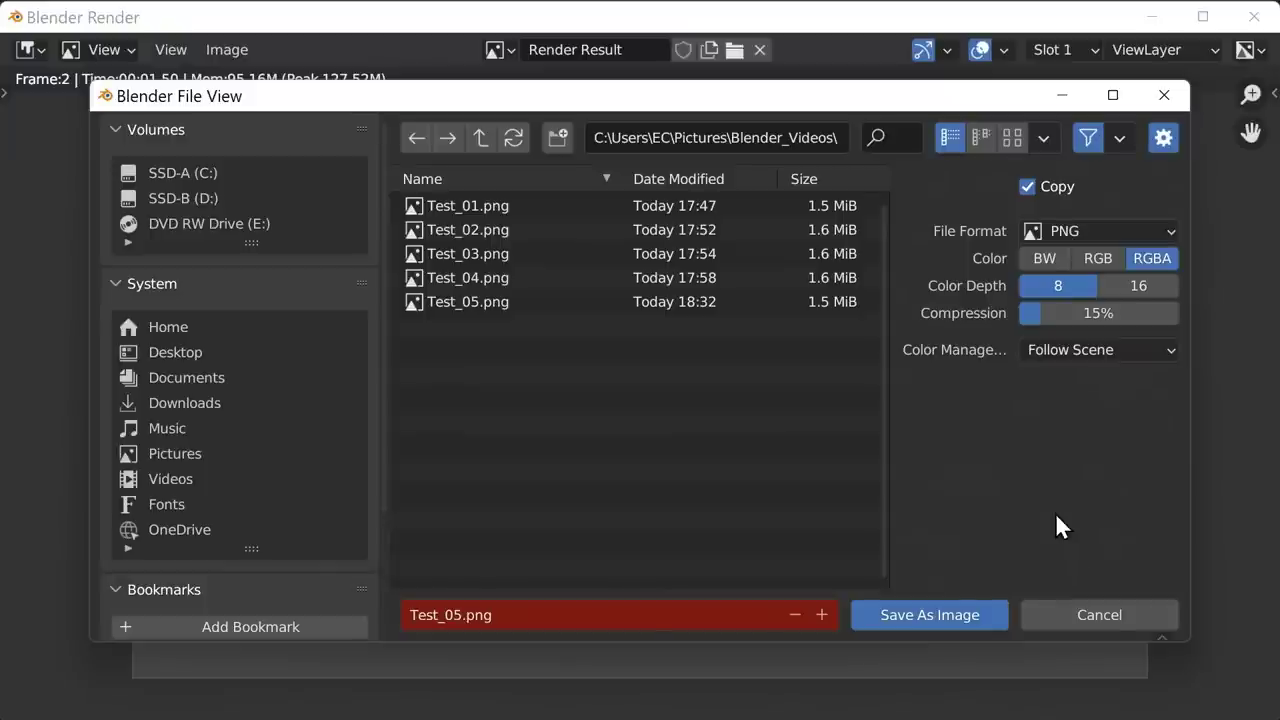
pyautogui.click(508, 614)
pyautogui.doubleClick(460, 614)
pyautogui.click(461, 614)
pyautogui.press('BackSpace')
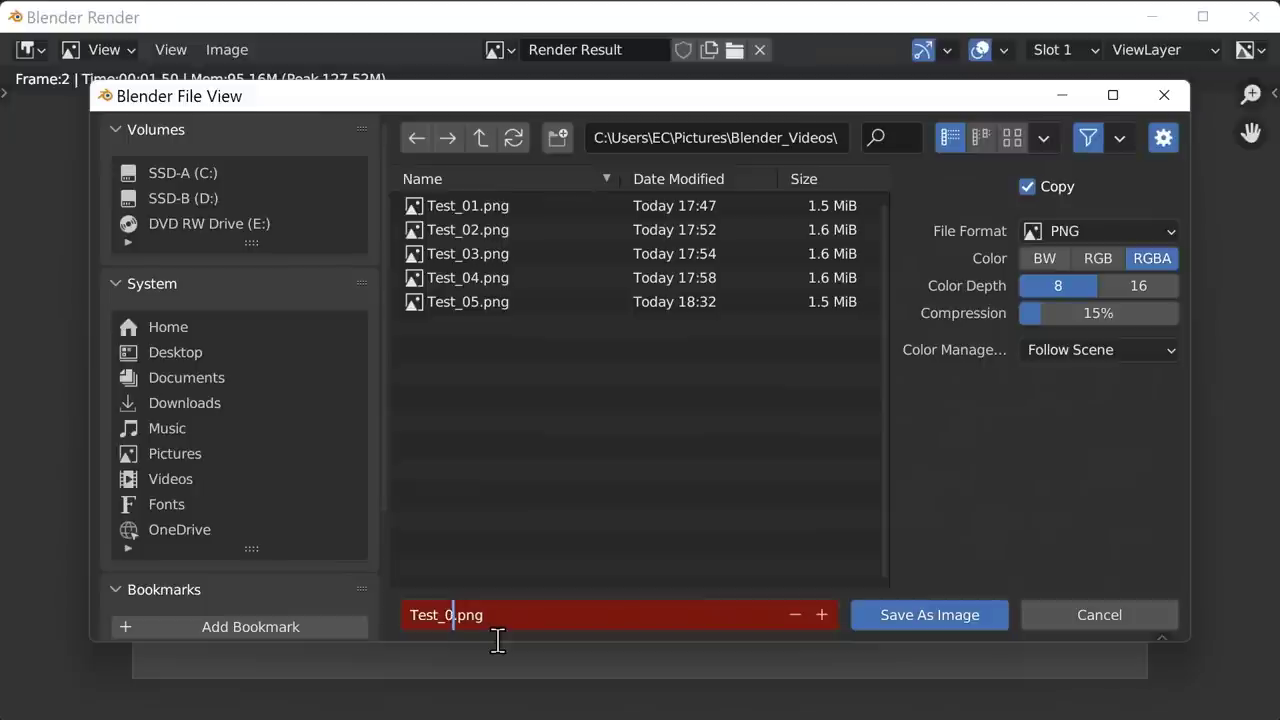
pyautogui.write('6')
pyautogui.press('Return')
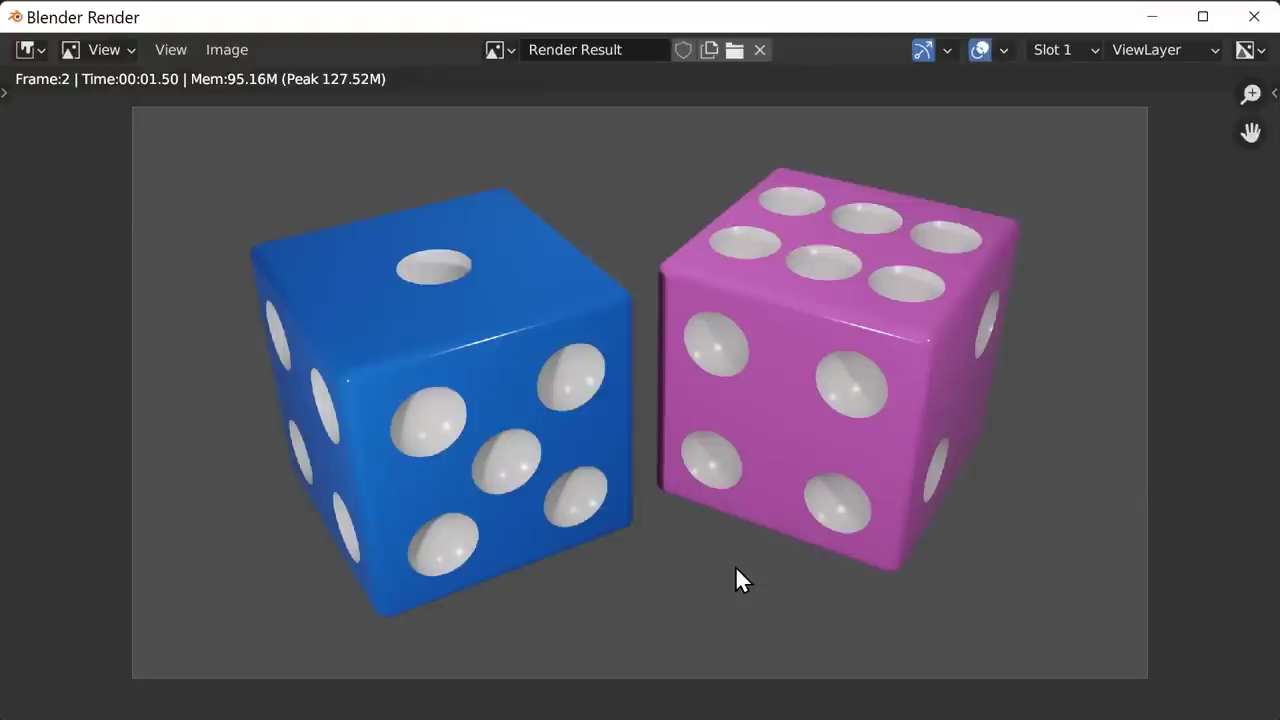
# Step: Switch to render Slot 2, set the world colour to full white, and render
pyautogui.click(1061, 50)
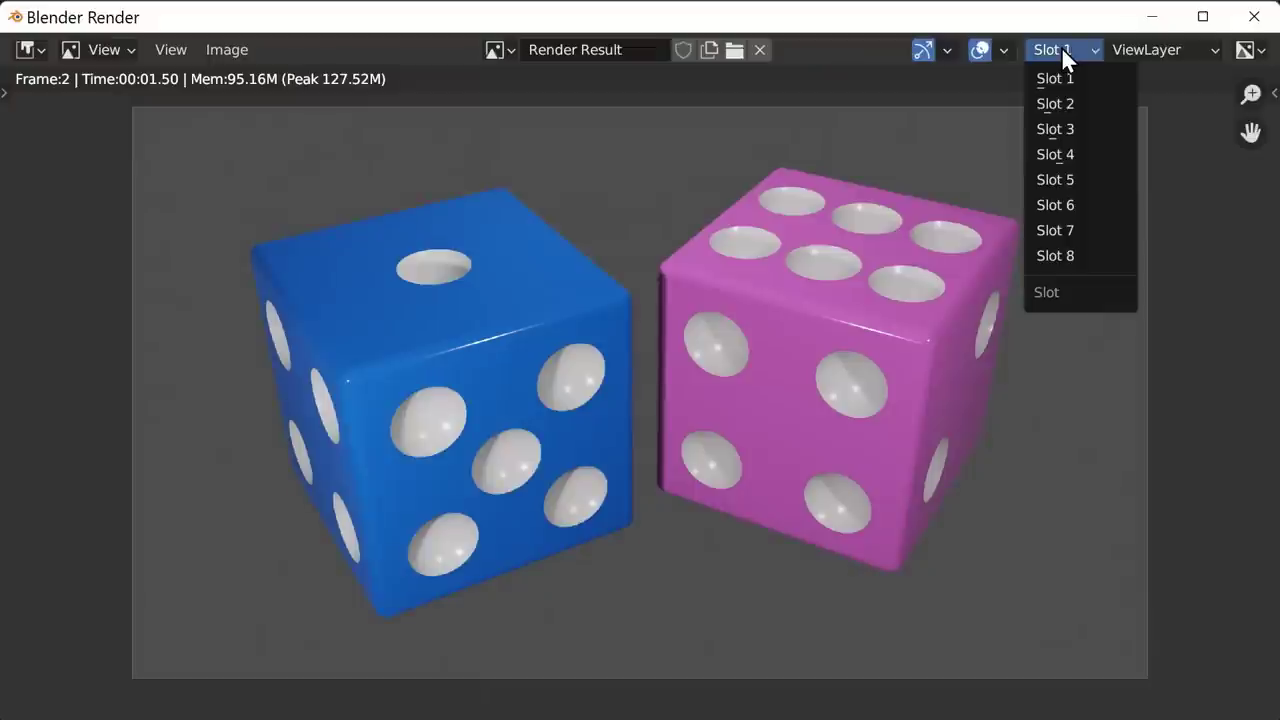
pyautogui.click(1060, 104)
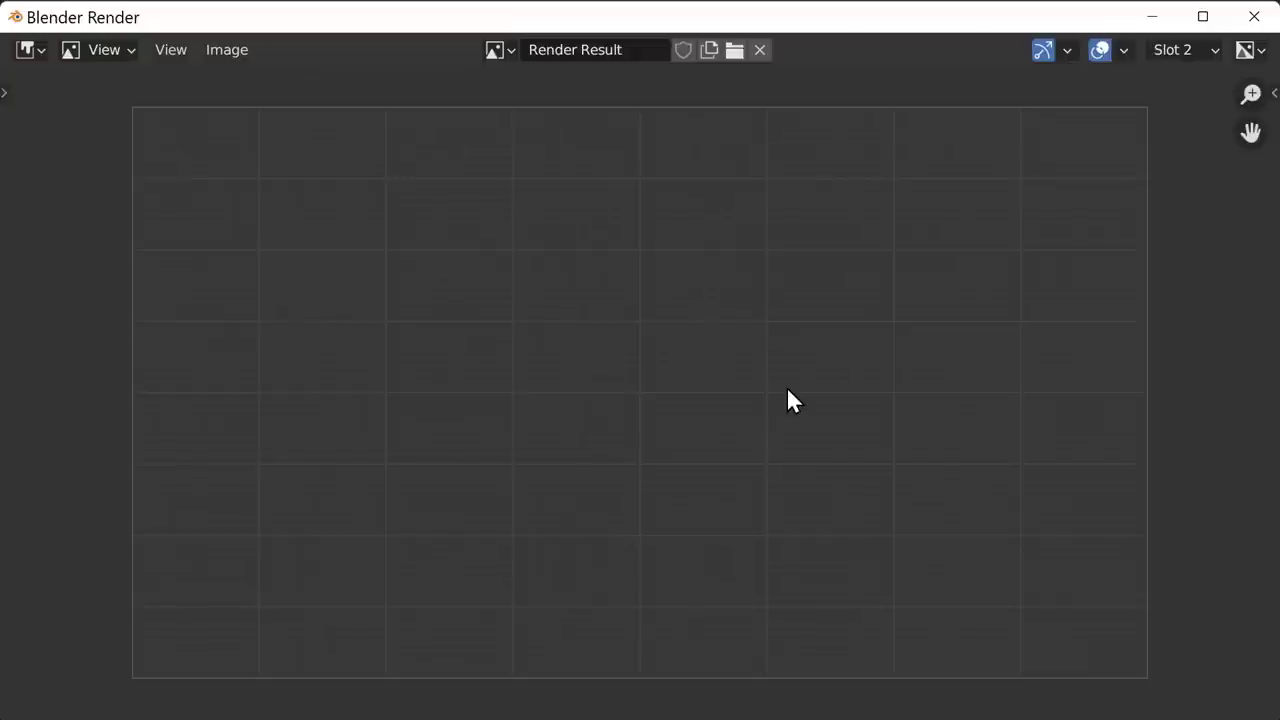
pyautogui.click(1254, 16)
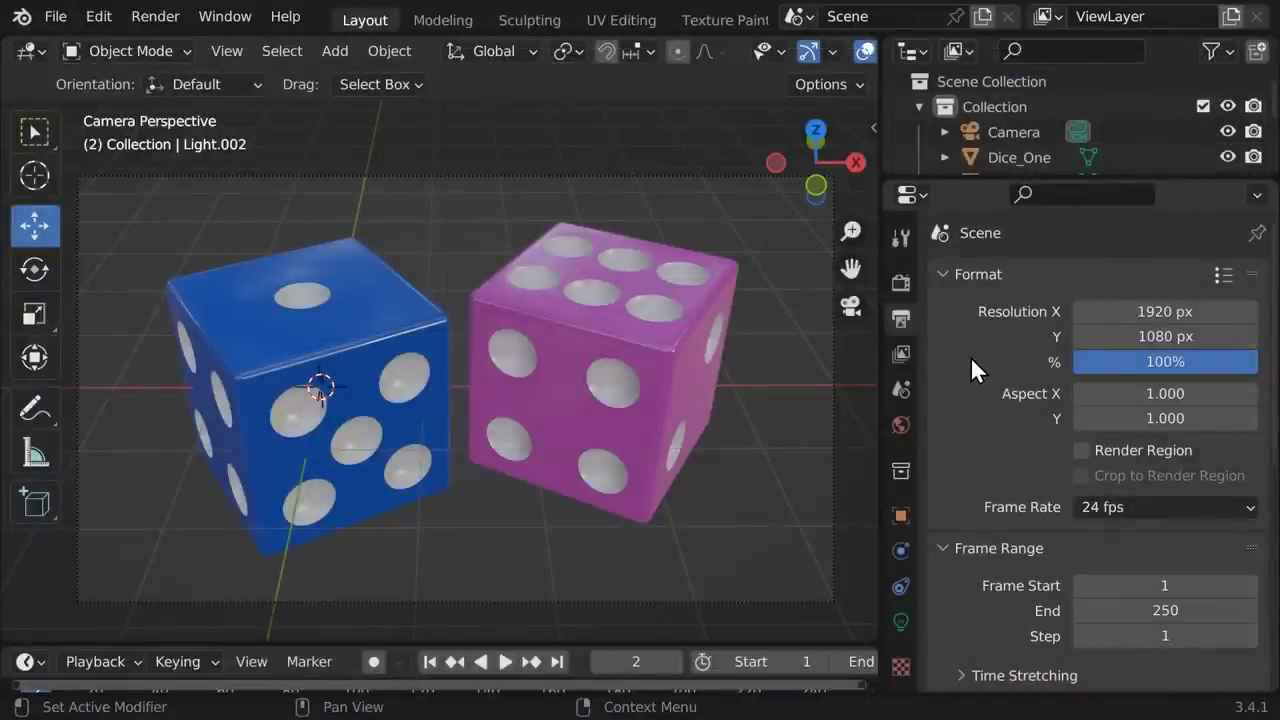
pyautogui.click(898, 424)
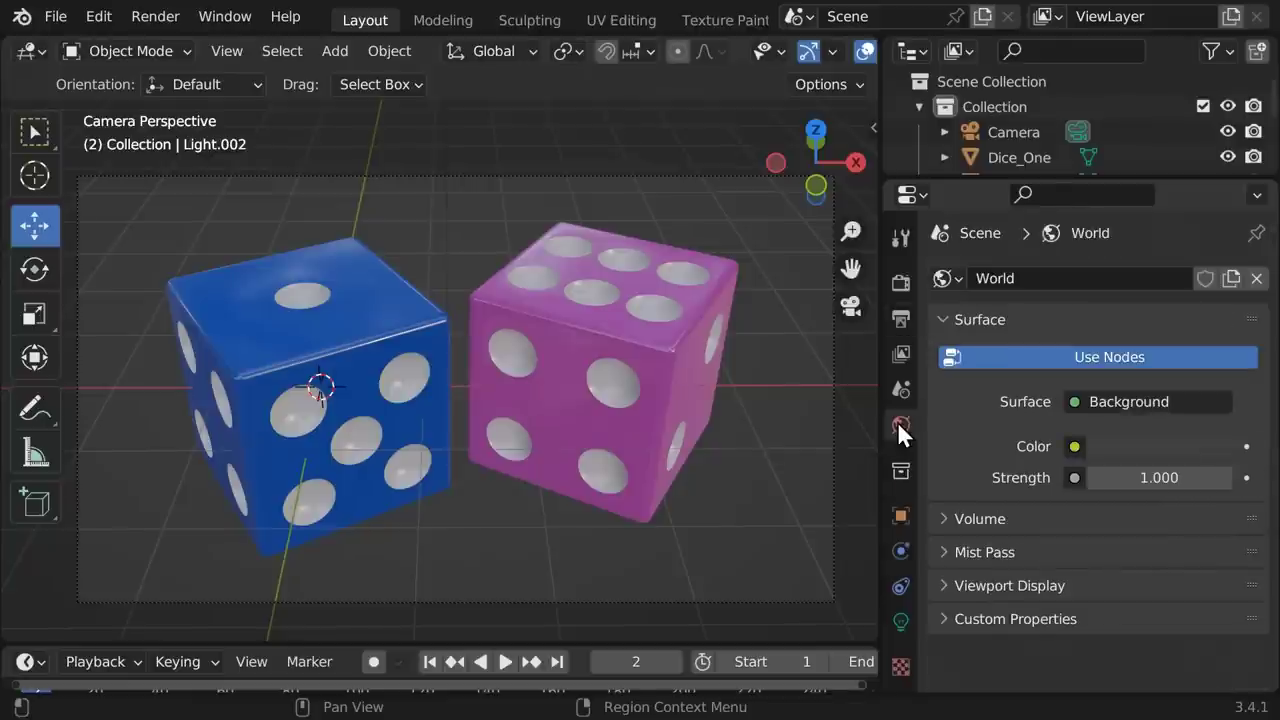
pyautogui.click(1148, 443)
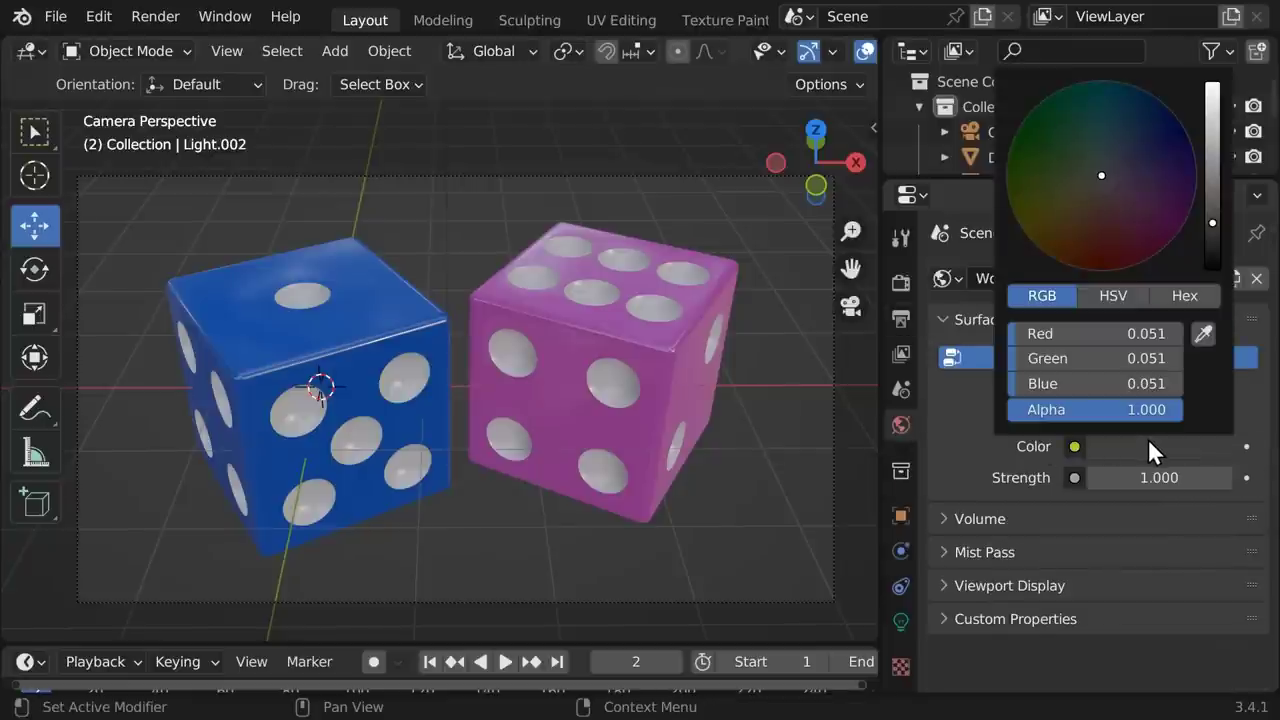
pyautogui.moveTo(1214, 220); pyautogui.dragTo(1213, 83)
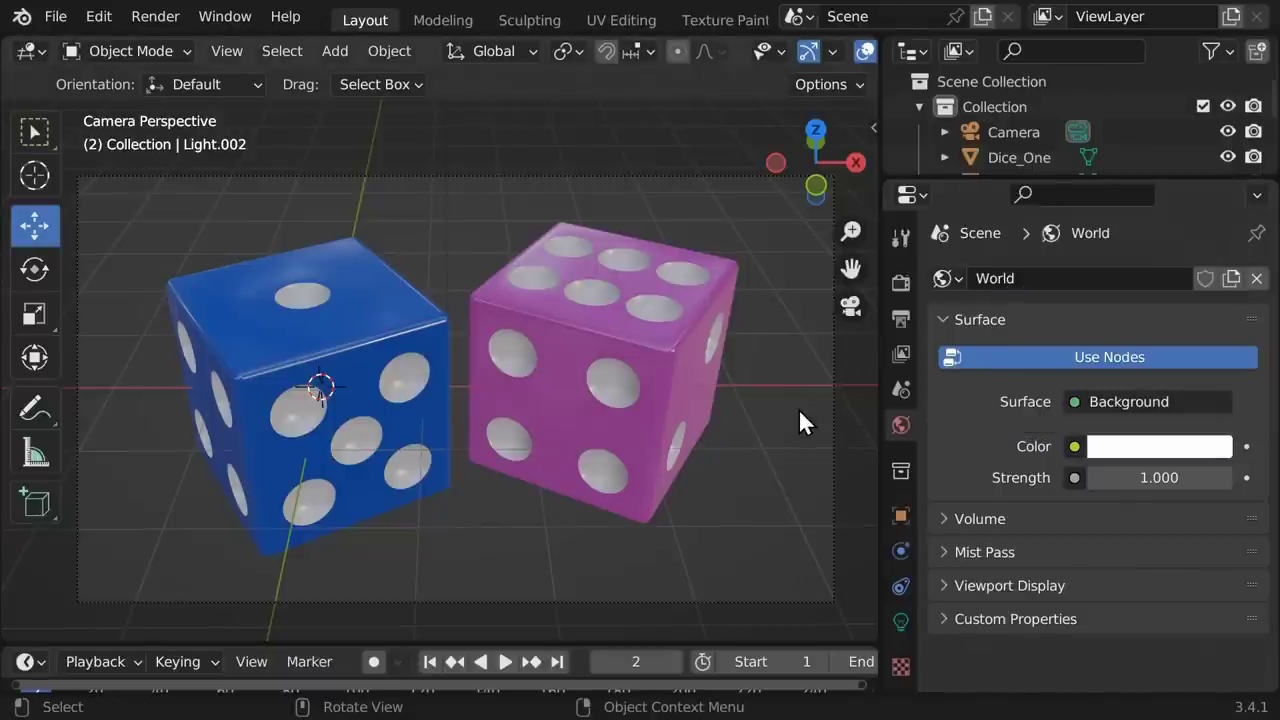
pyautogui.press('F12')
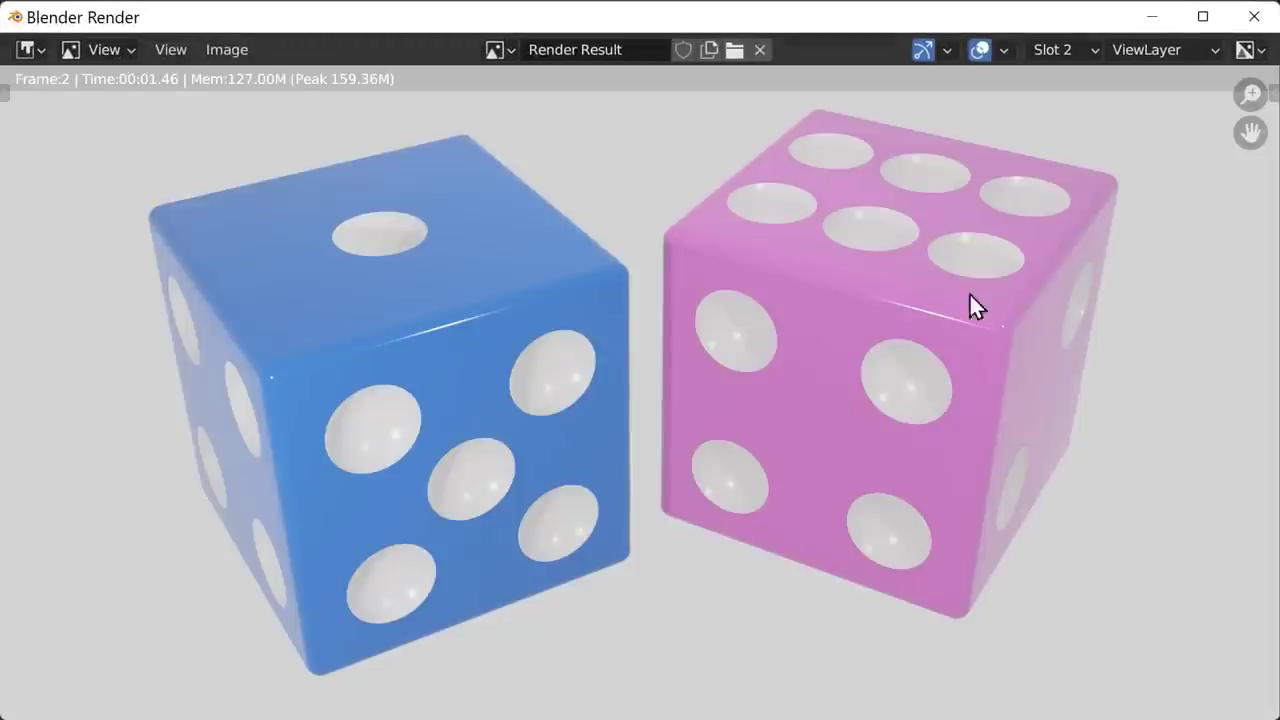
# Step: Compare the Slot 1 and Slot 2 renders, then close the render window
pyautogui.click(1062, 50)
pyautogui.click(1055, 78)
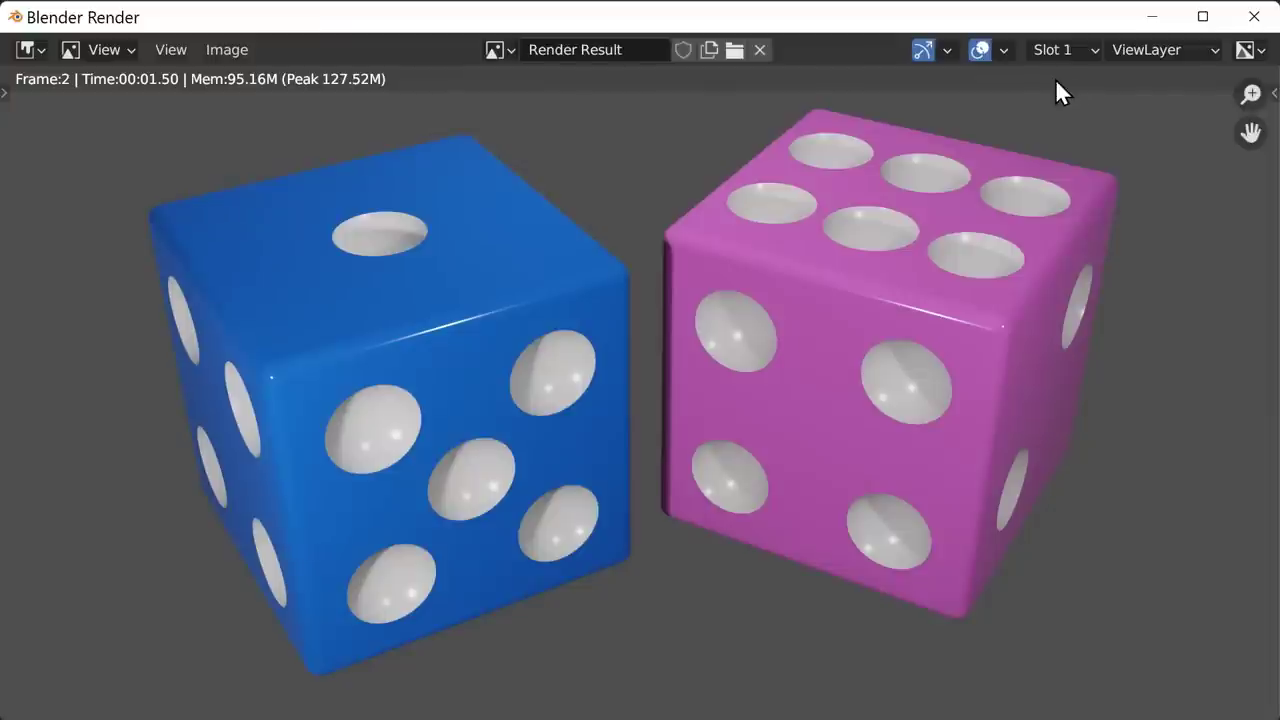
pyautogui.click(1058, 50)
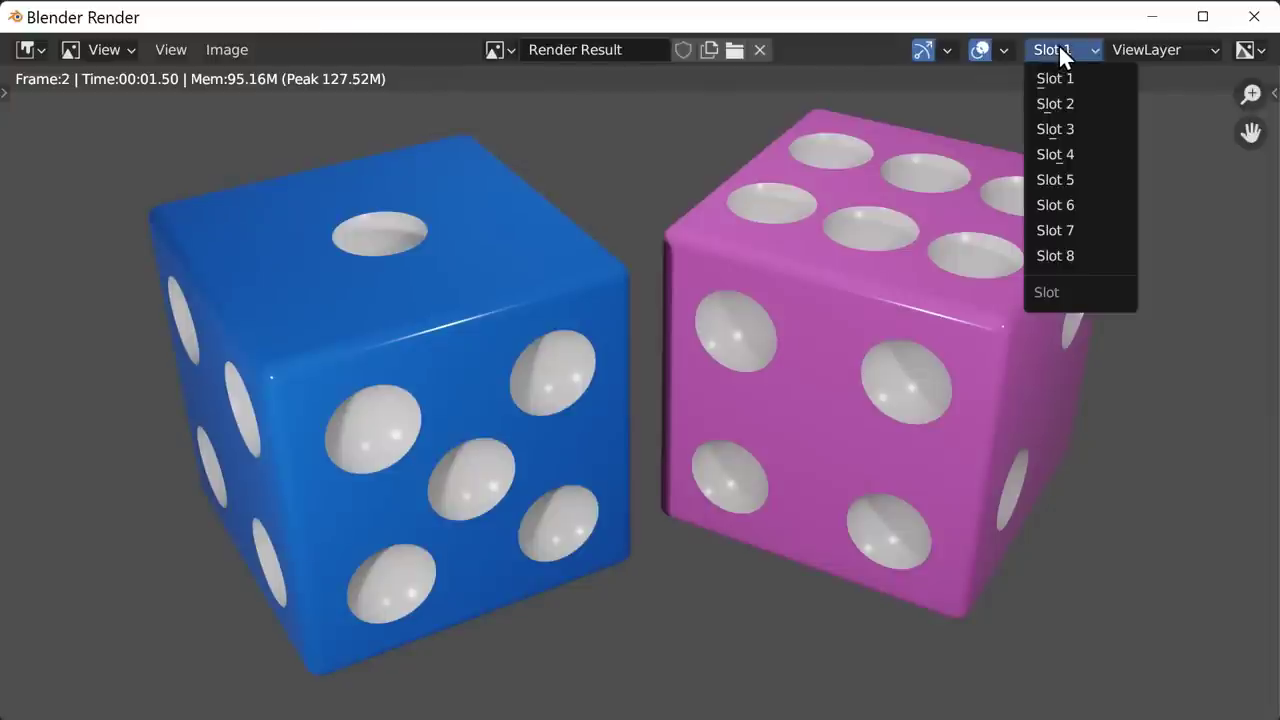
pyautogui.click(1052, 103)
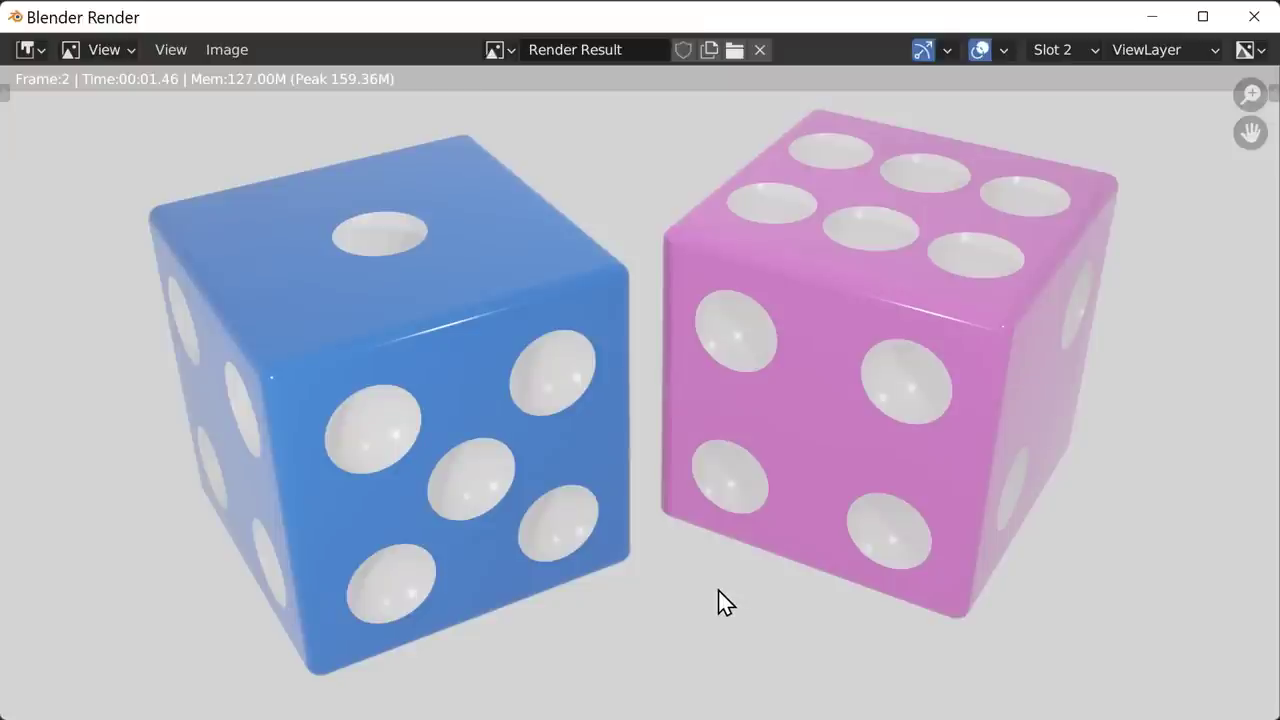
pyautogui.click(1252, 18)
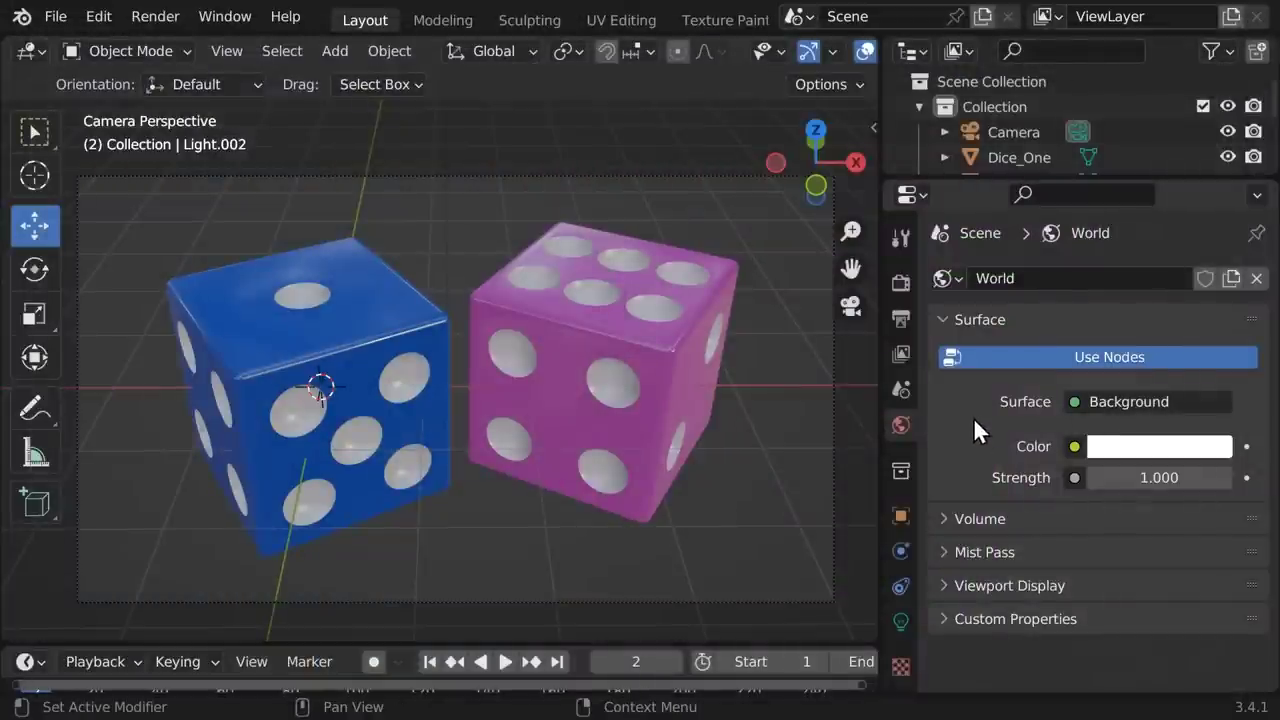
# Step: Set the Color Management View Transform to Standard and render the dice again
pyautogui.click(899, 285)
pyautogui.moveTo(1272, 355); pyautogui.dragTo(1276, 630)
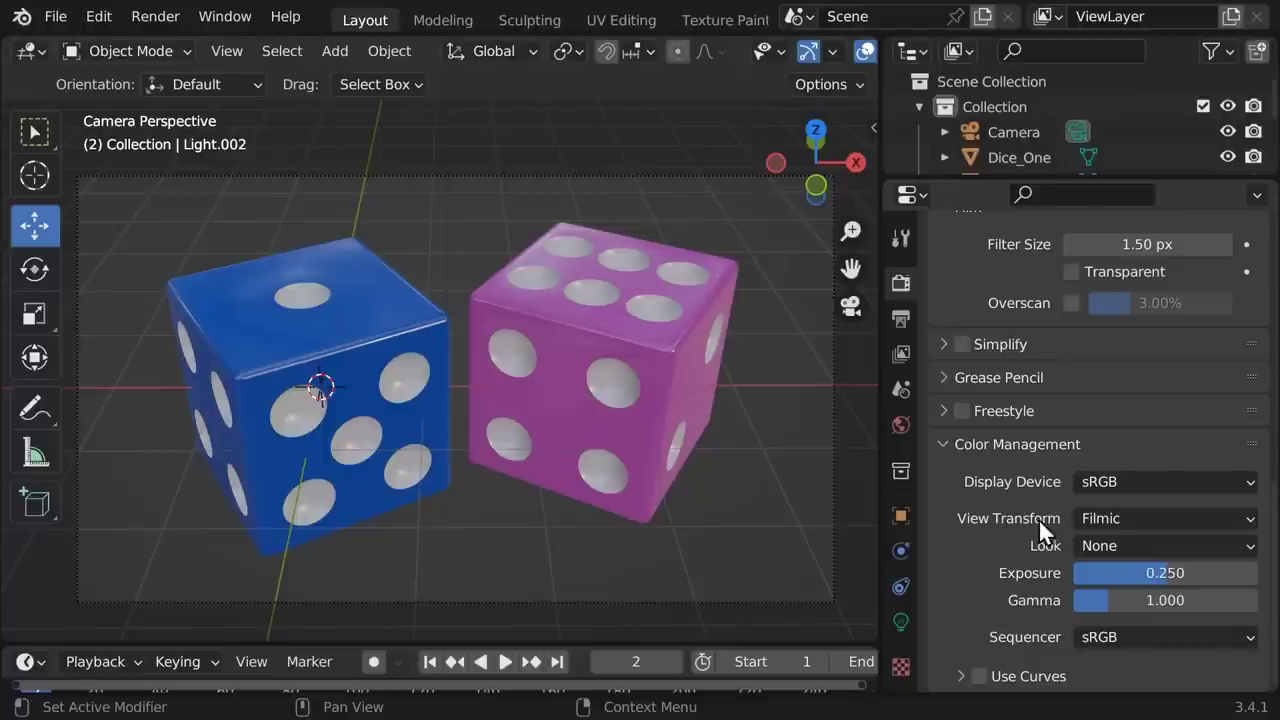
pyautogui.click(1119, 518)
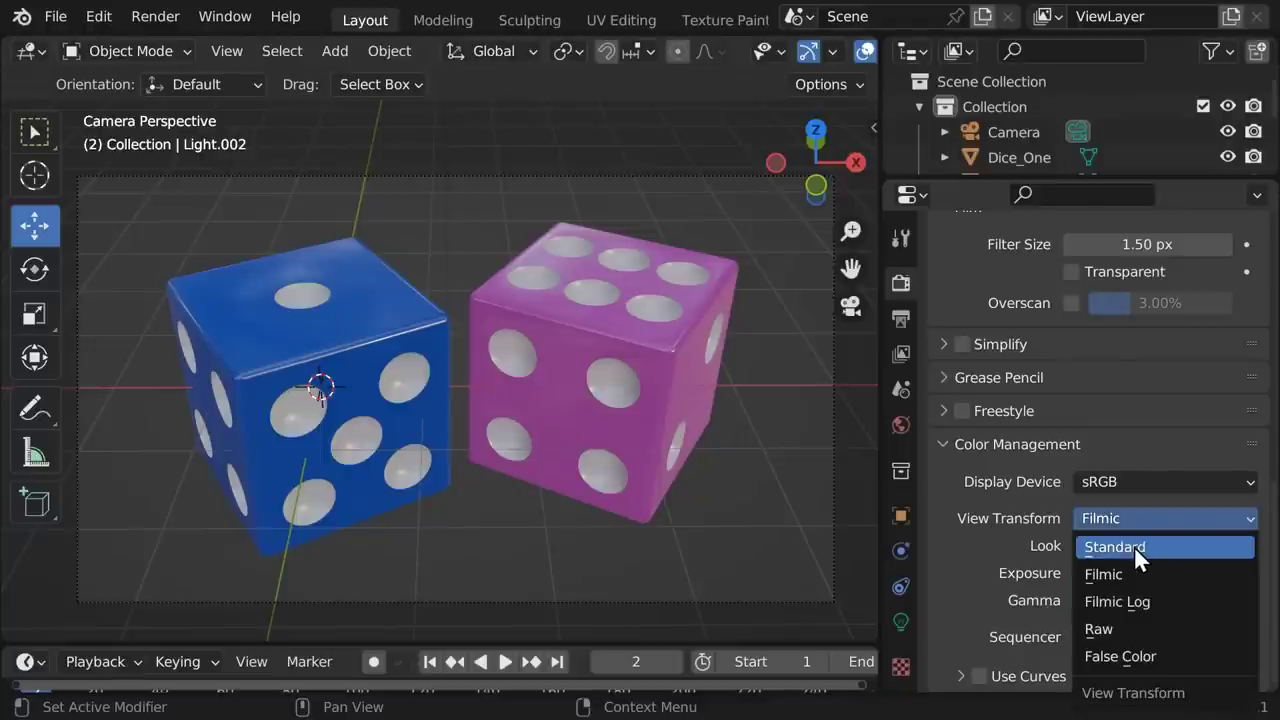
pyautogui.click(1134, 546)
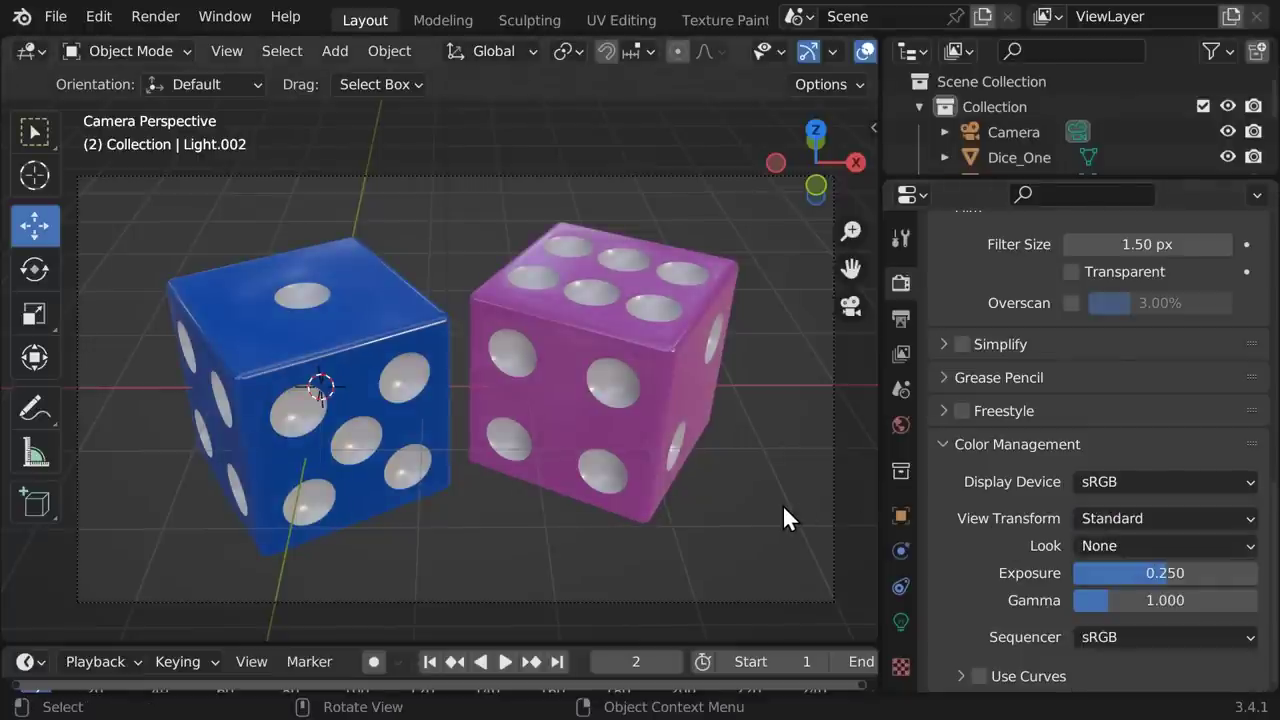
pyautogui.press('F12')
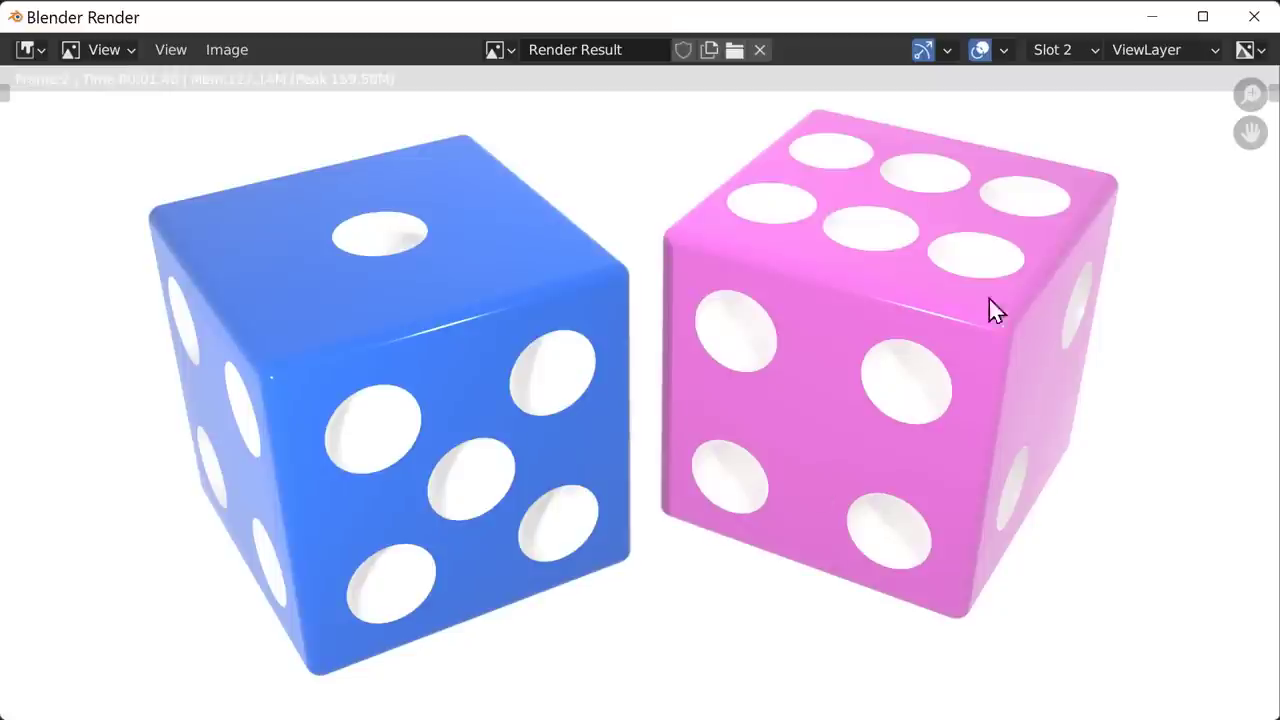
# Step: Darken the world background colour to a dark grey
pyautogui.click(1254, 17)
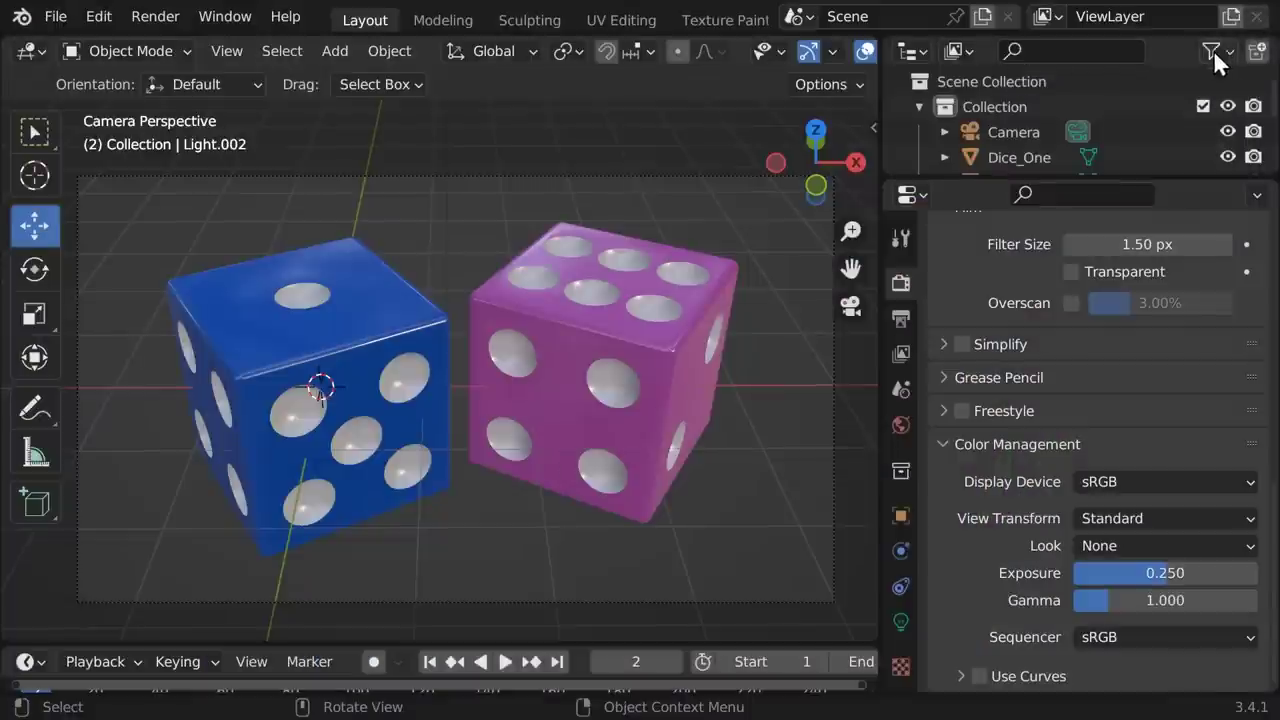
pyautogui.click(902, 425)
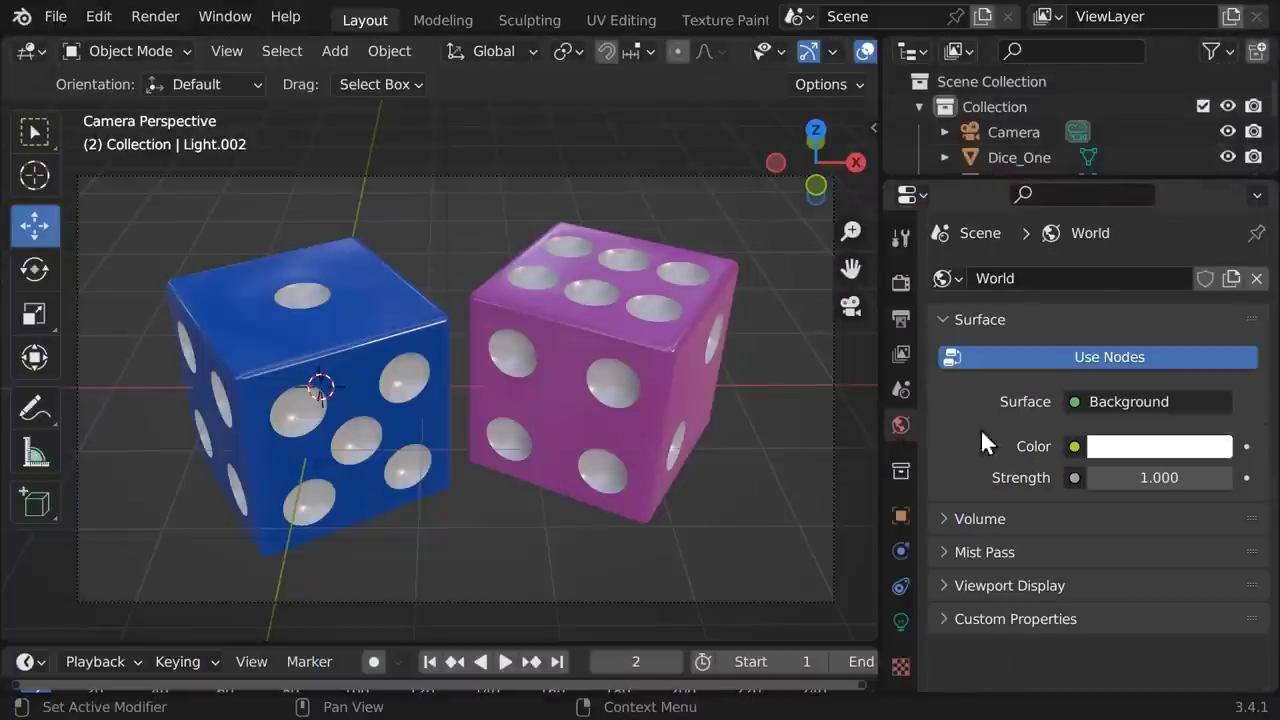
pyautogui.click(1138, 445)
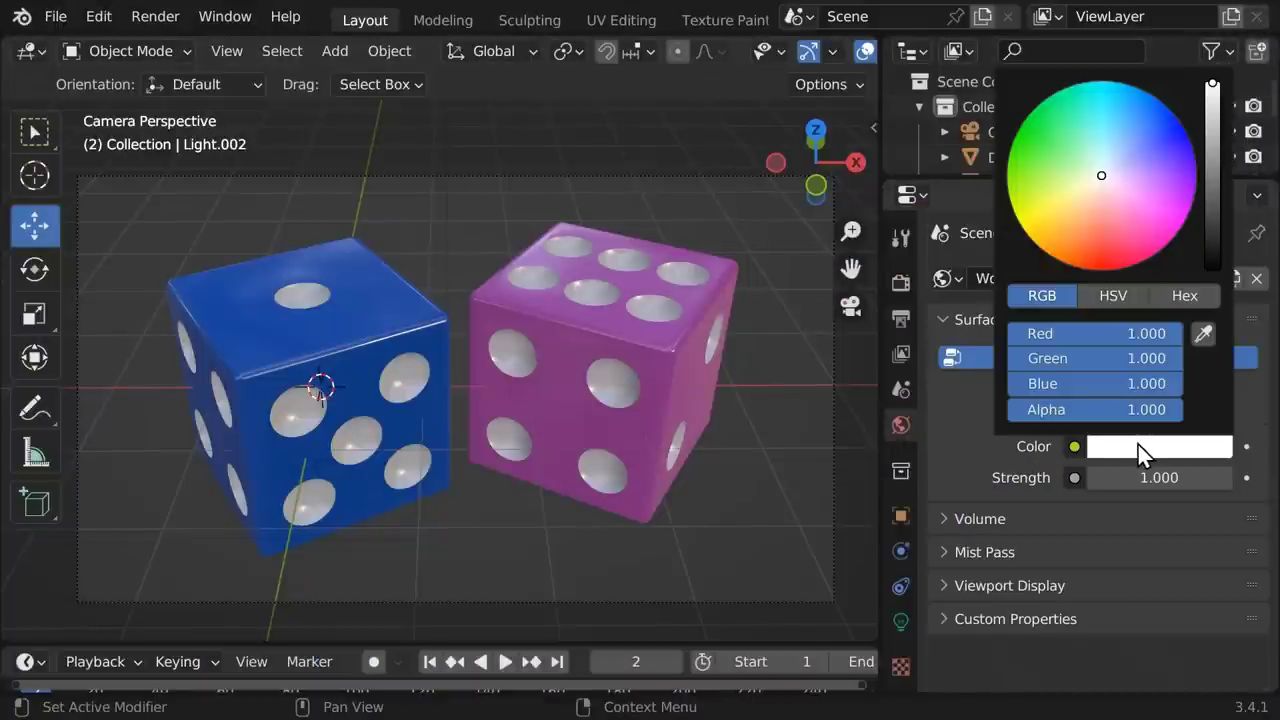
pyautogui.click(1210, 174)
pyautogui.moveTo(1212, 174); pyautogui.dragTo(1212, 177)
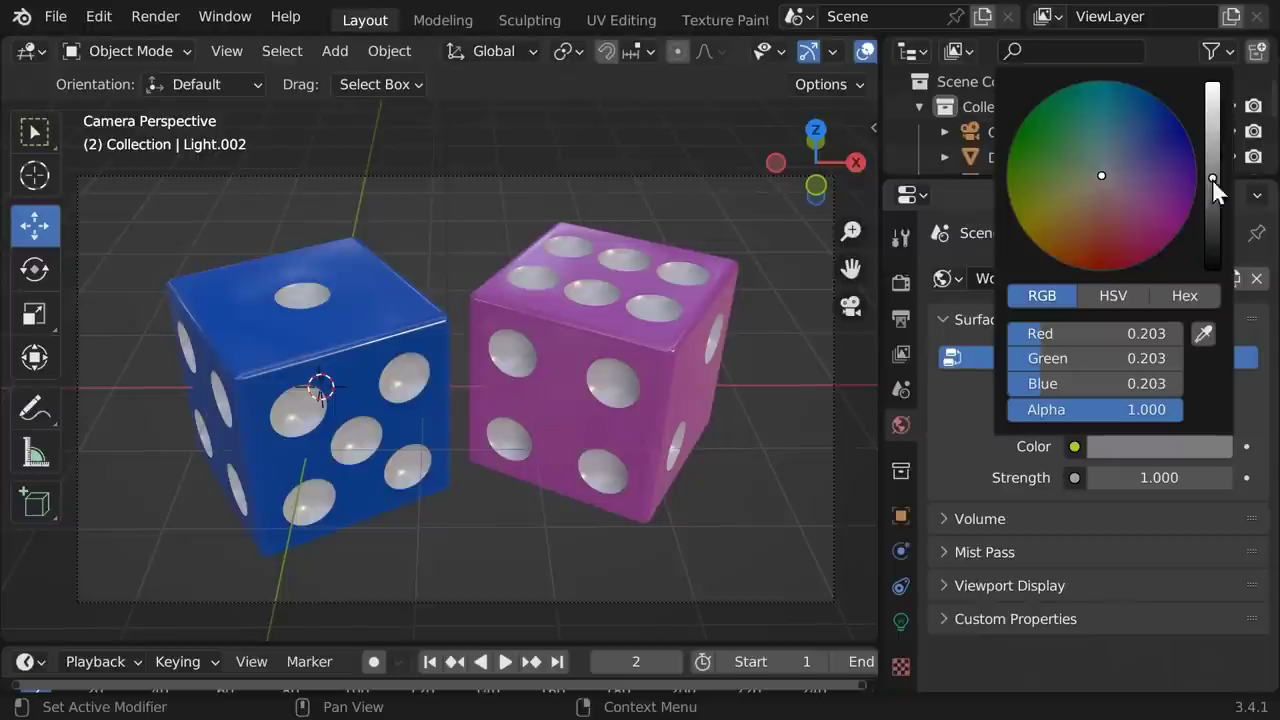
# Step: Enable Film Transparent in Render Properties and render the frame
pyautogui.click(898, 281)
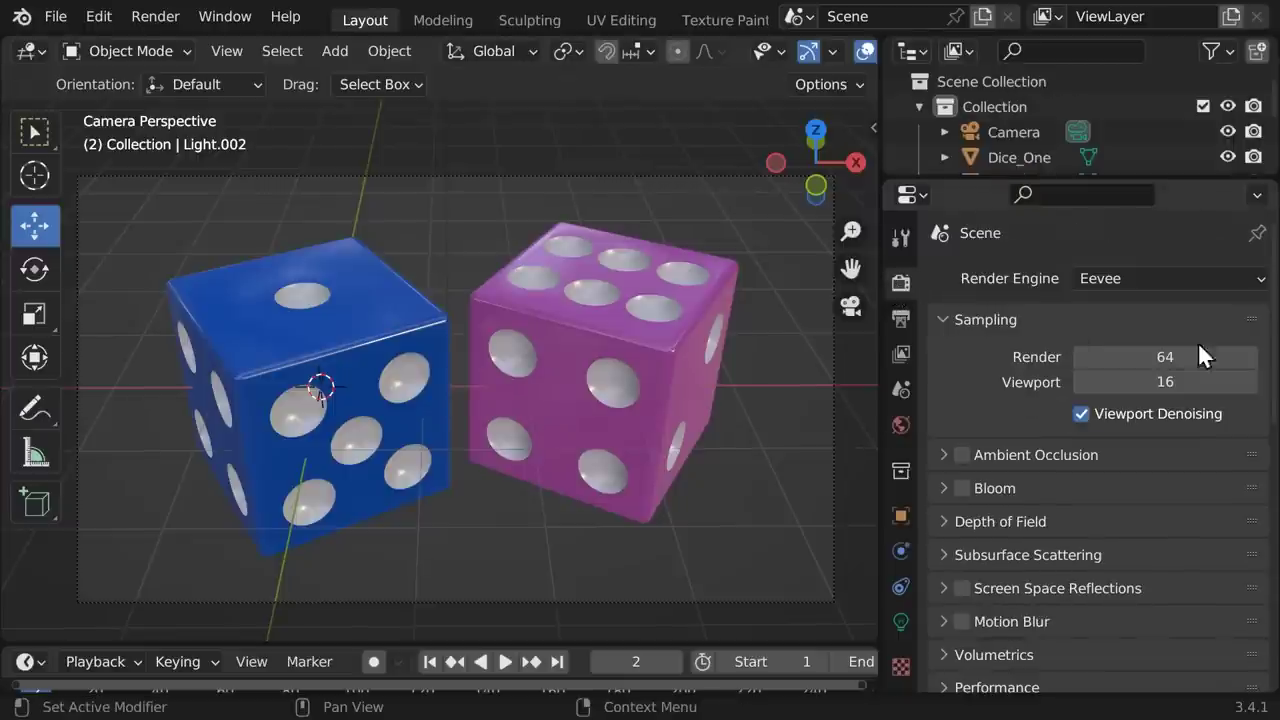
pyautogui.scroll(-10, 1200, 345)
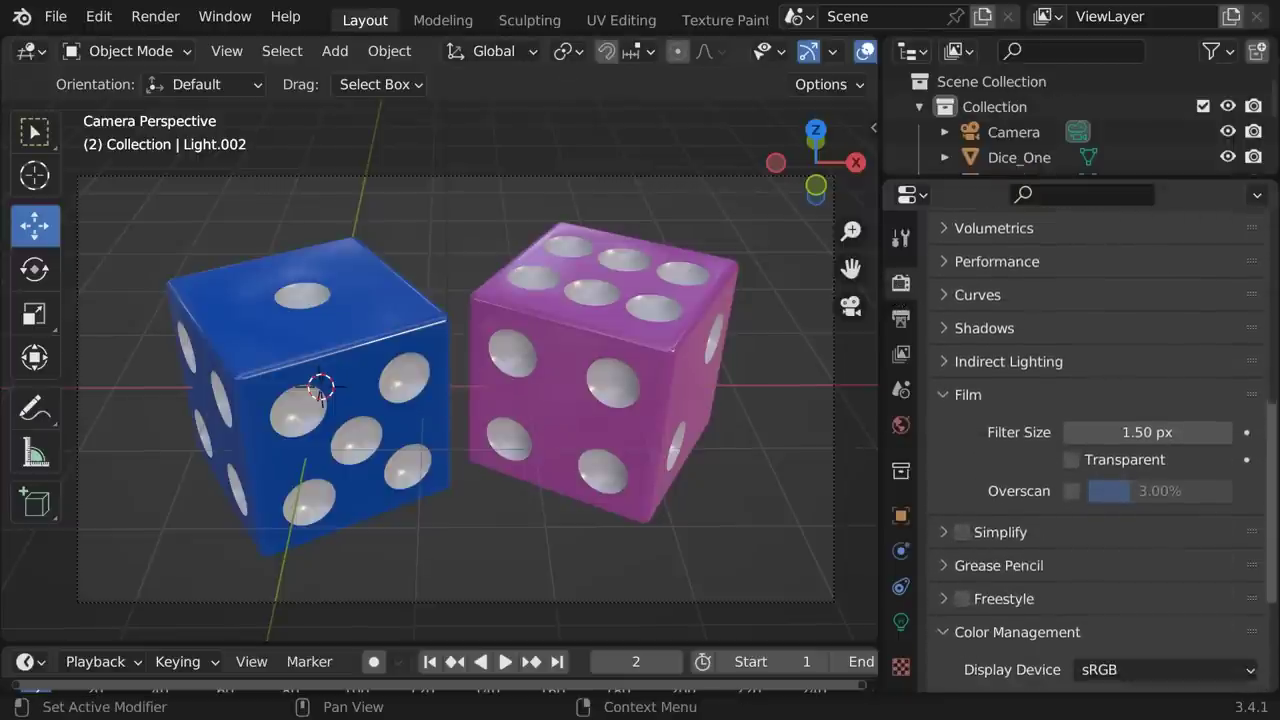
pyautogui.scroll(-1, 1048, 450)
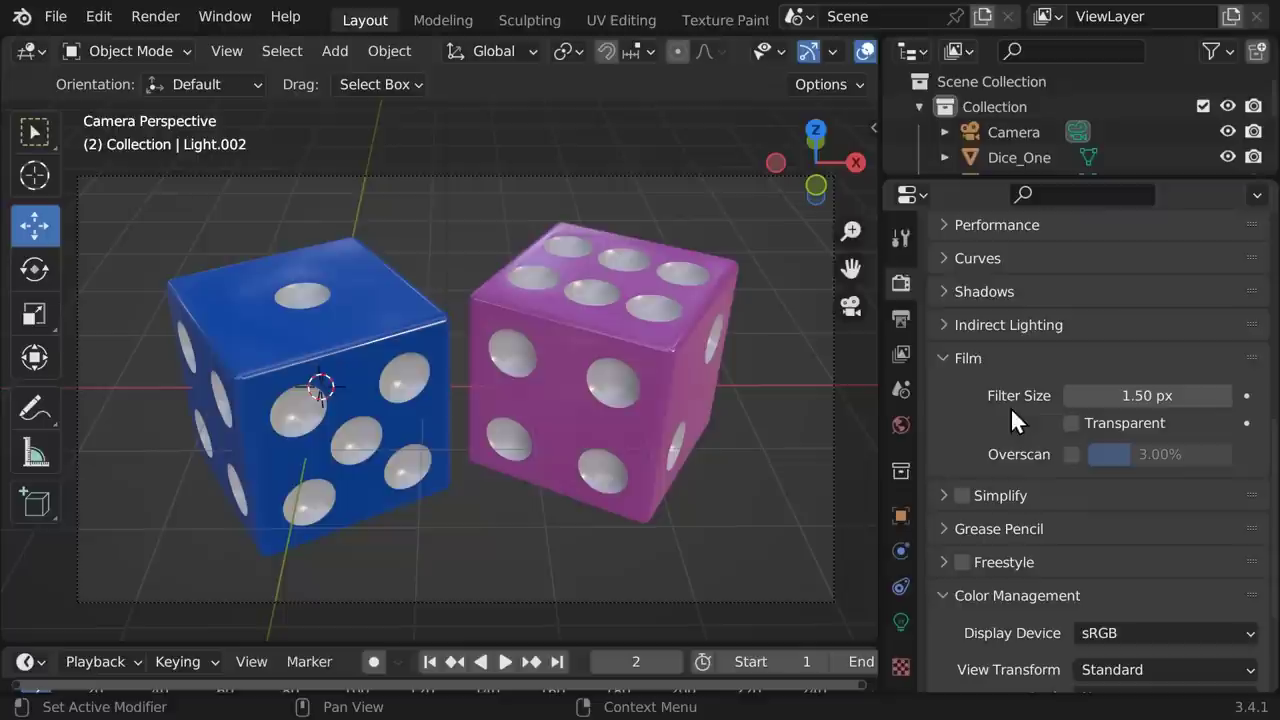
pyautogui.click(1071, 423)
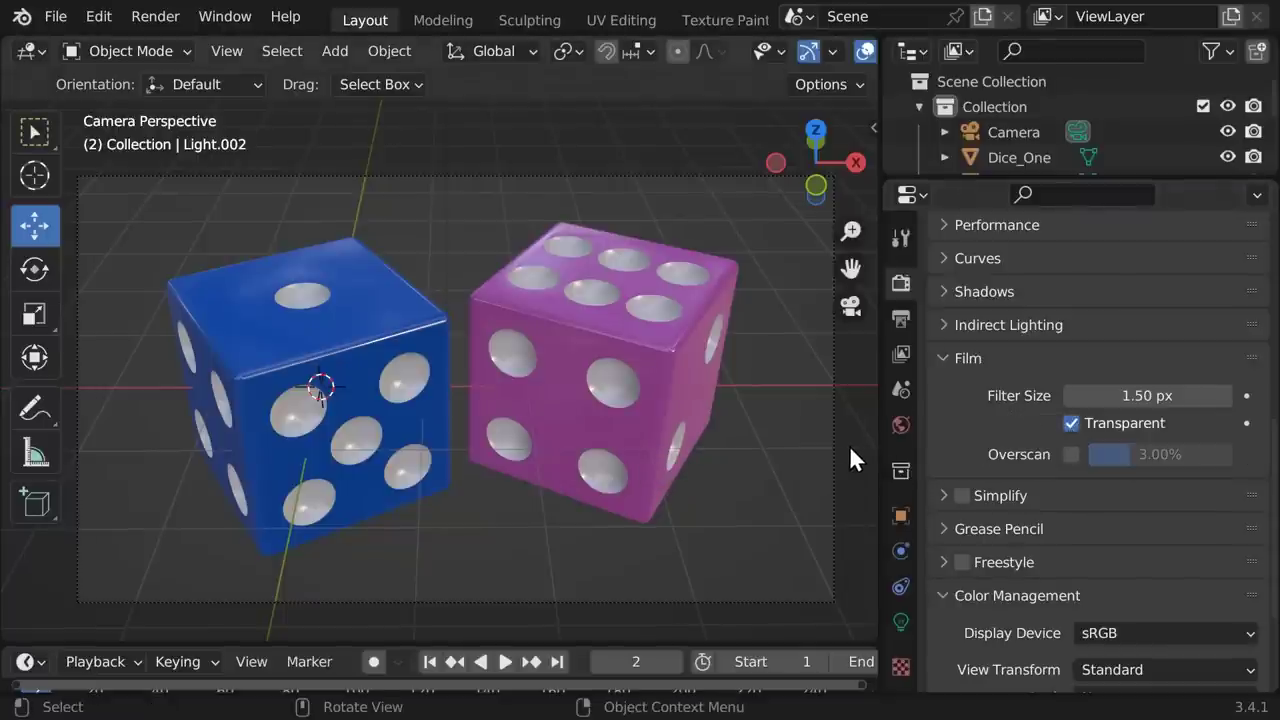
pyautogui.press('F12')
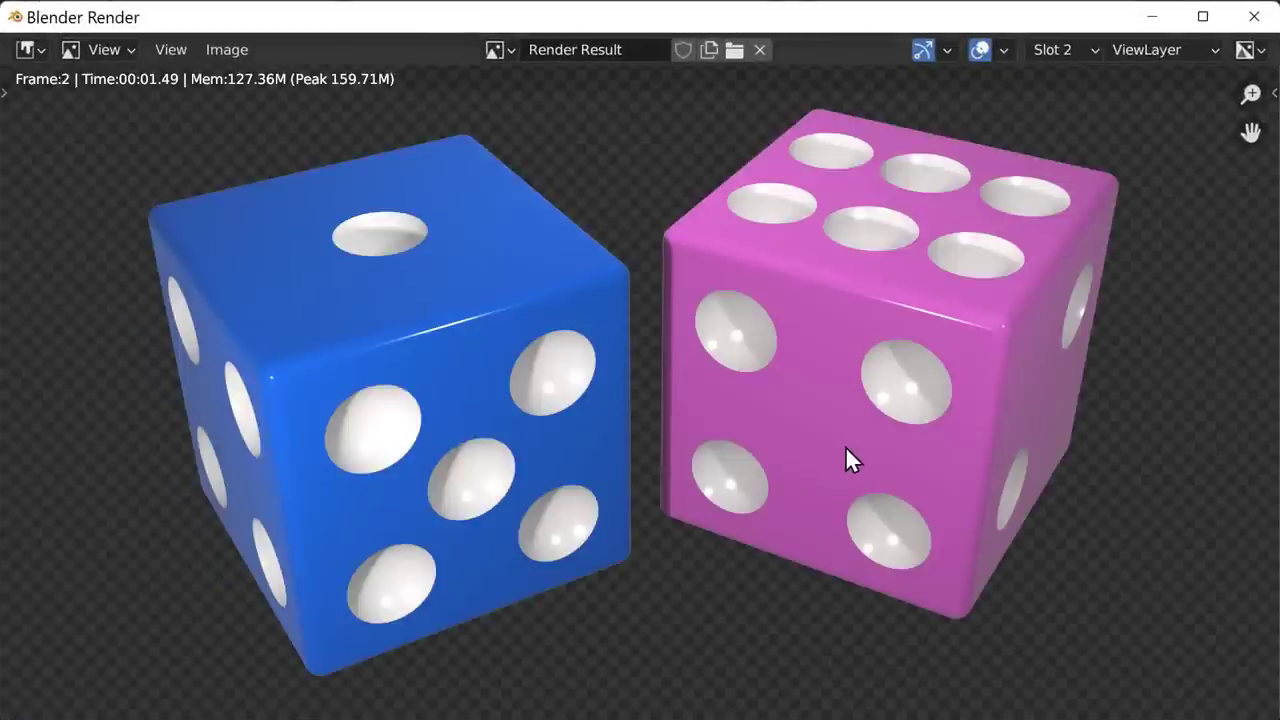
# Step: Compare the earlier grey-background render with the new transparent one
pyautogui.click(1046, 44)
pyautogui.click(1058, 72)
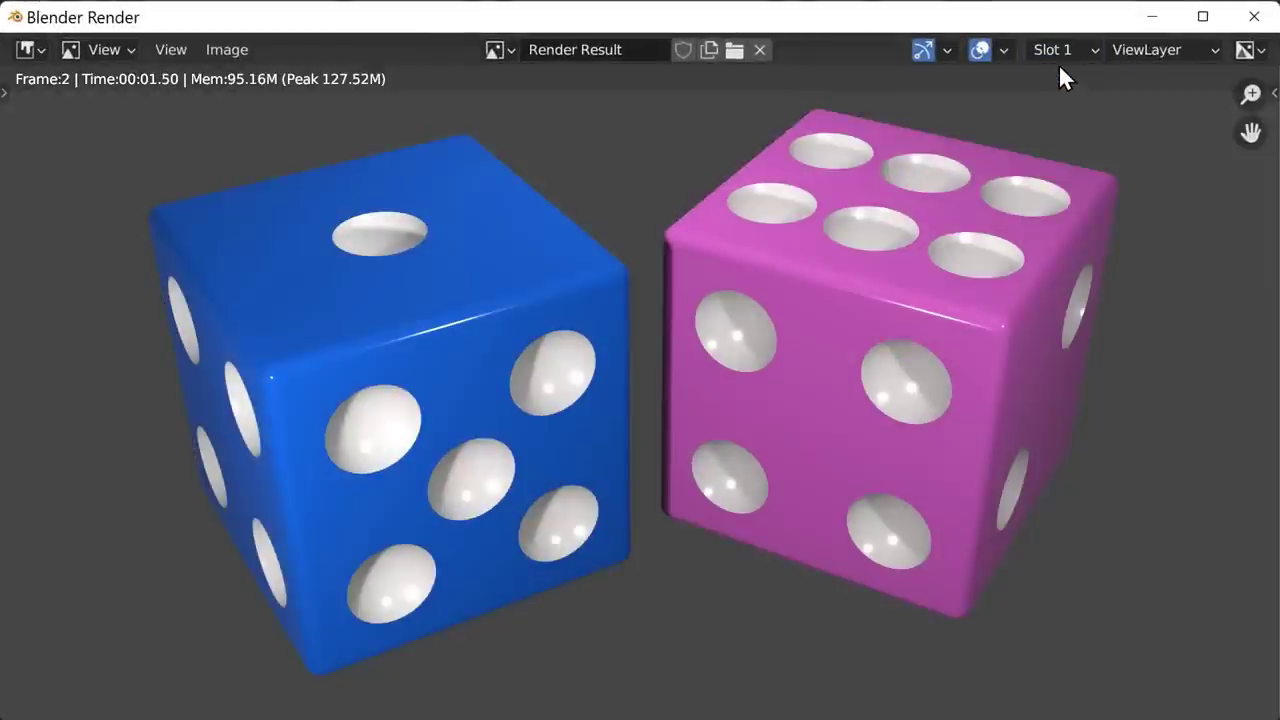
pyautogui.click(1060, 48)
pyautogui.click(1074, 102)
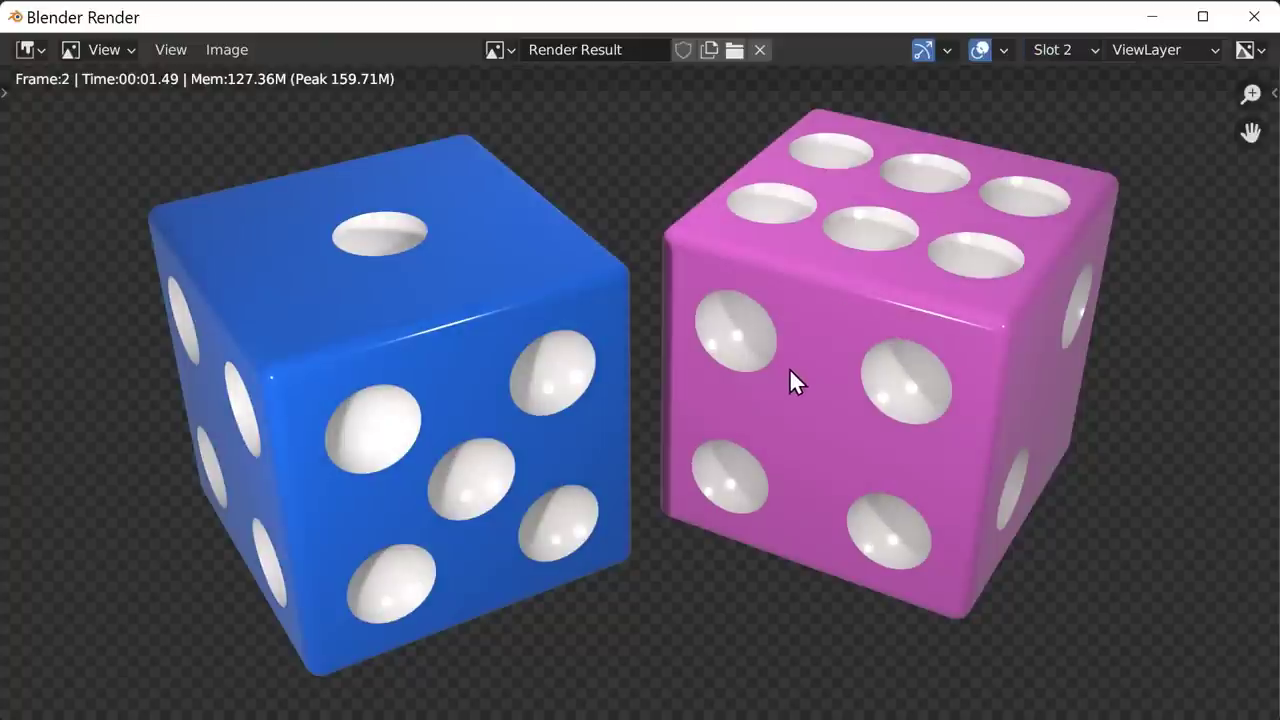
# Step: Save the transparent render as Test_07.png
pyautogui.click(227, 49)
pyautogui.click(255, 229)
pyautogui.keyDown('ctrl'); pyautogui.scroll(1, 463, 614); pyautogui.keyUp('ctrl')
pyautogui.press('Return')
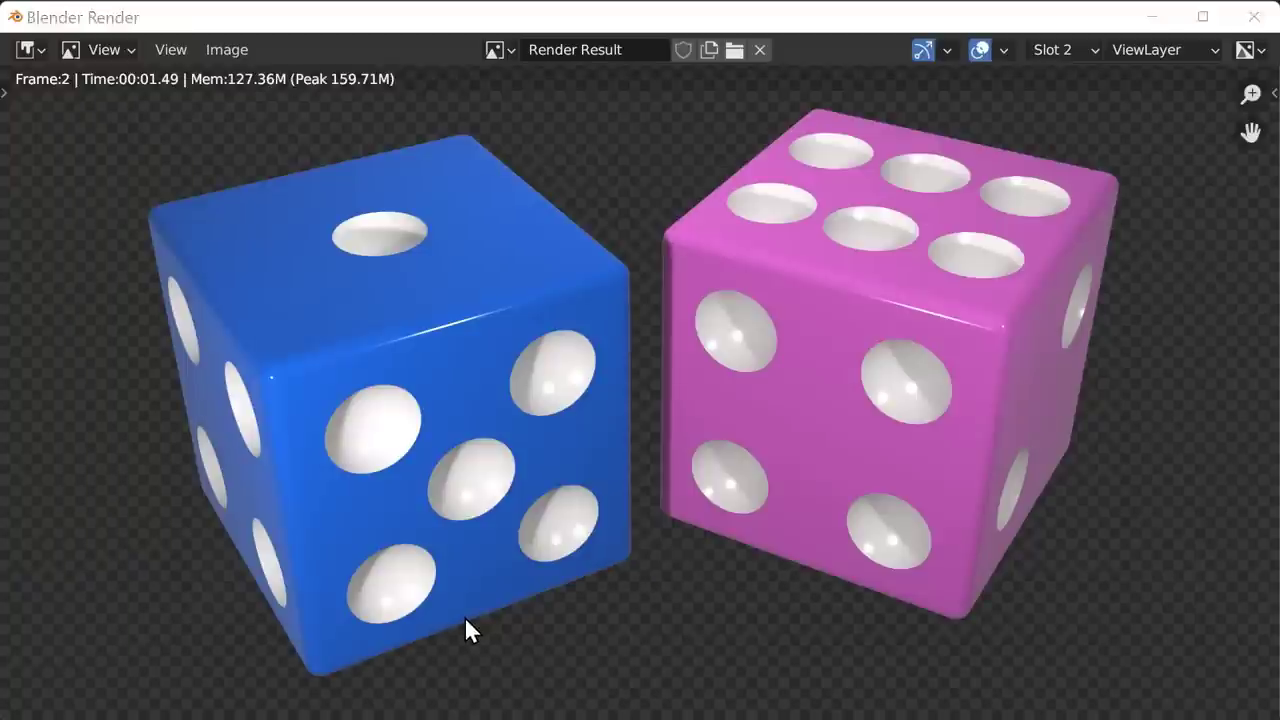
pyautogui.hotkey('alt', 'Tab')
pyautogui.hotkey('alt', 'Tab')
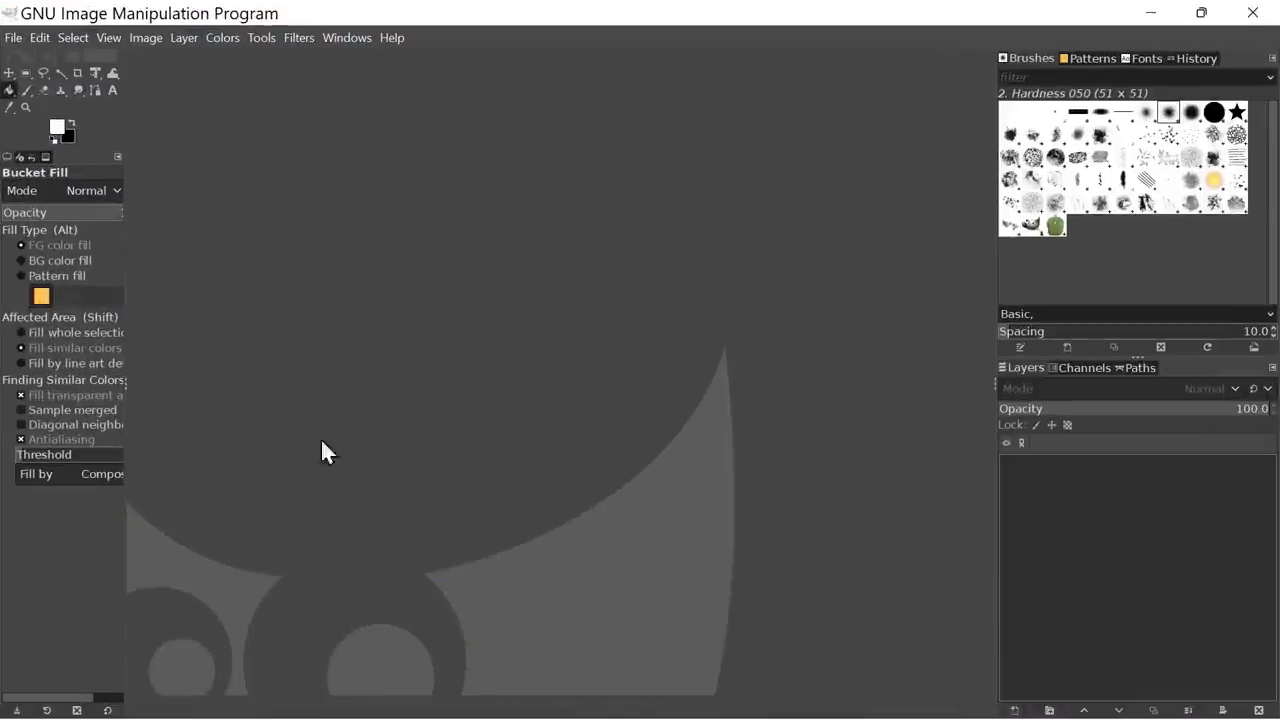
# Step: Open the Test_07.png dice render in GIMP
pyautogui.click(13, 38)
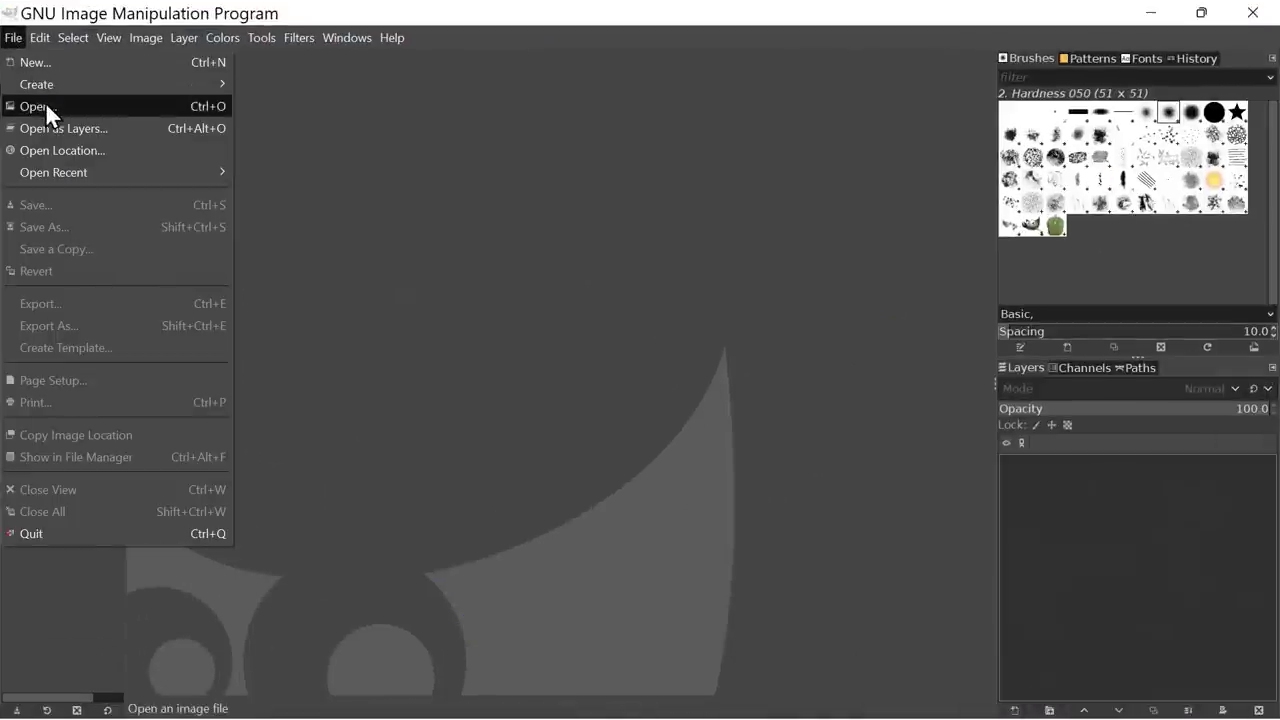
pyautogui.click(45, 103)
pyautogui.click(198, 235)
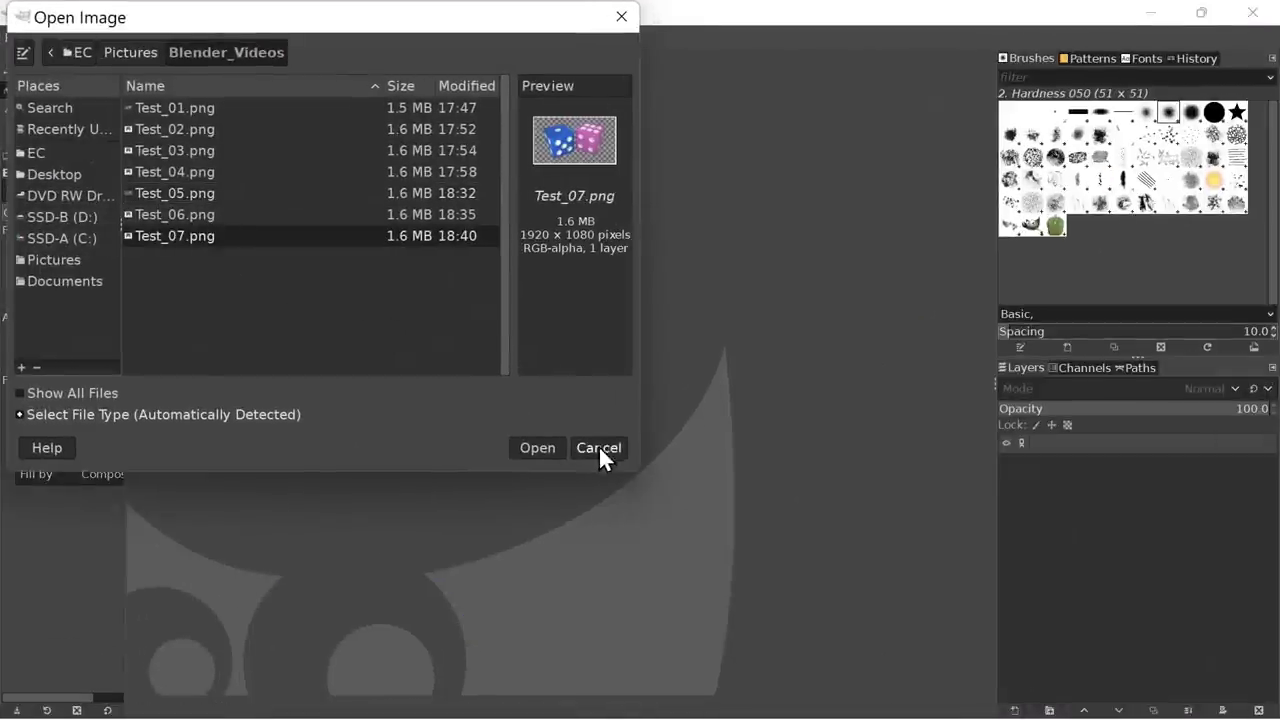
pyautogui.click(535, 449)
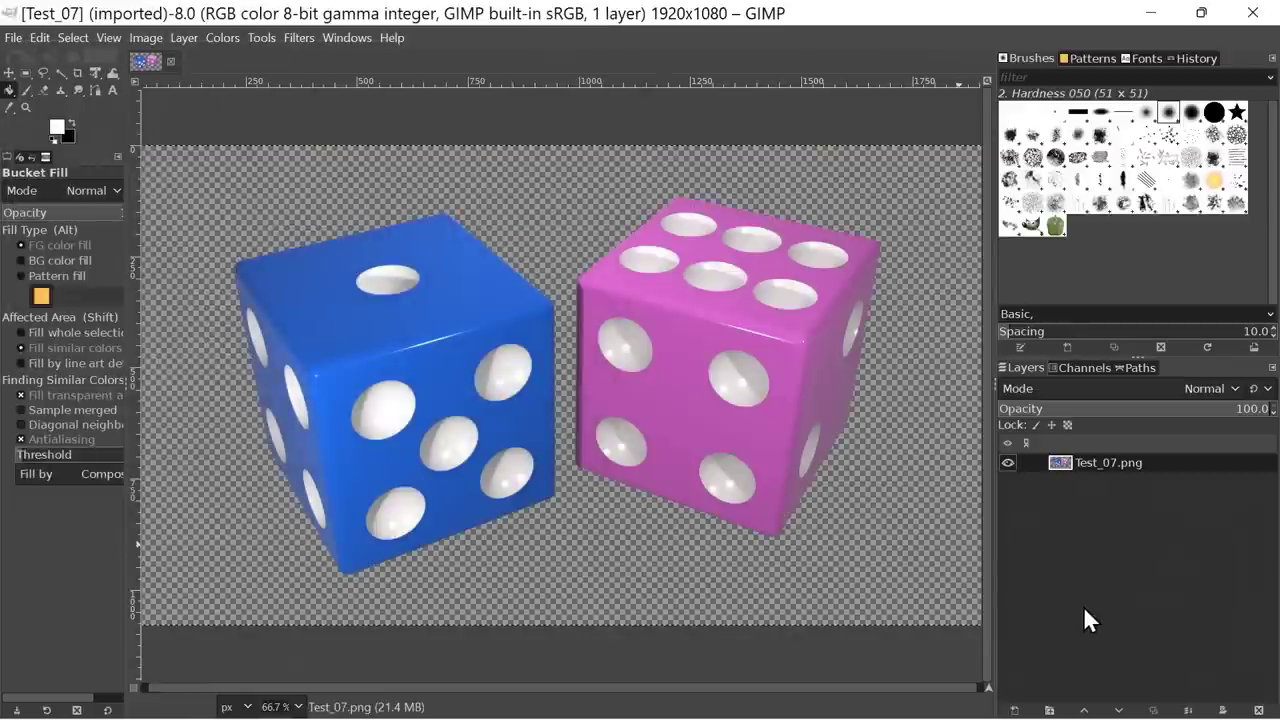
# Step: Add a new layer, fill it white, and move it beneath the dice layer
pyautogui.click(1014, 710)
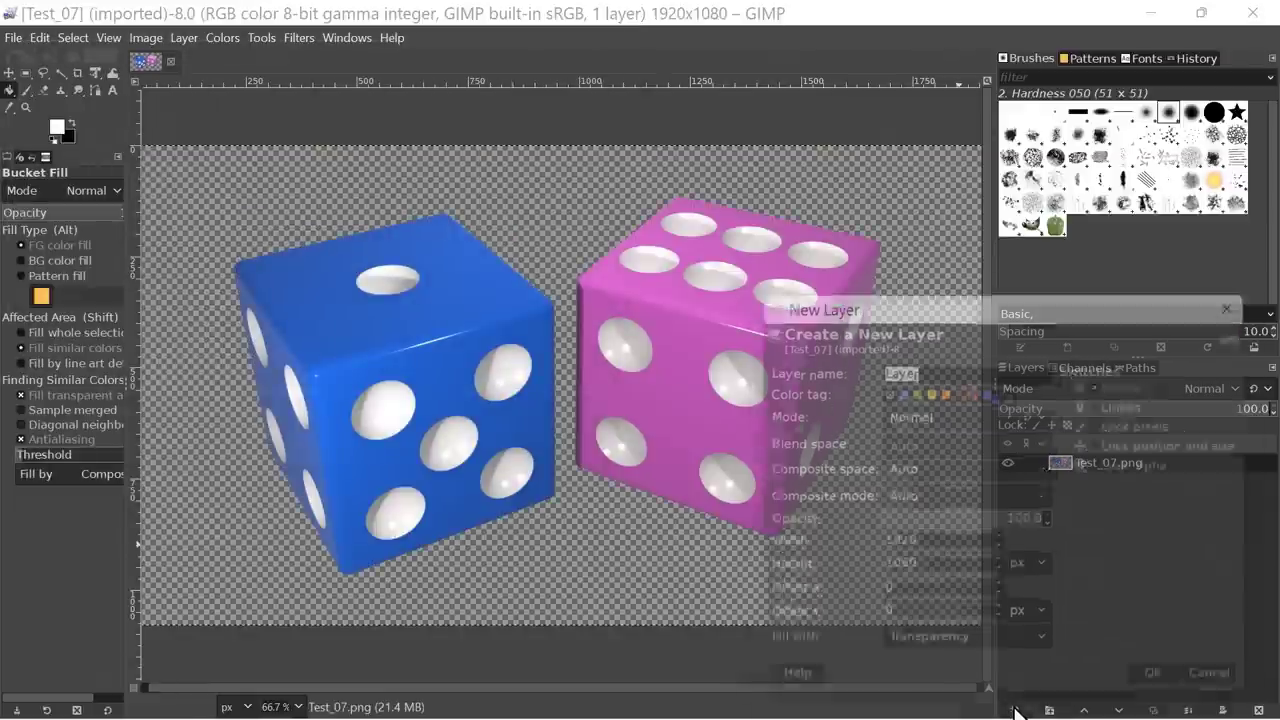
pyautogui.click(1168, 692)
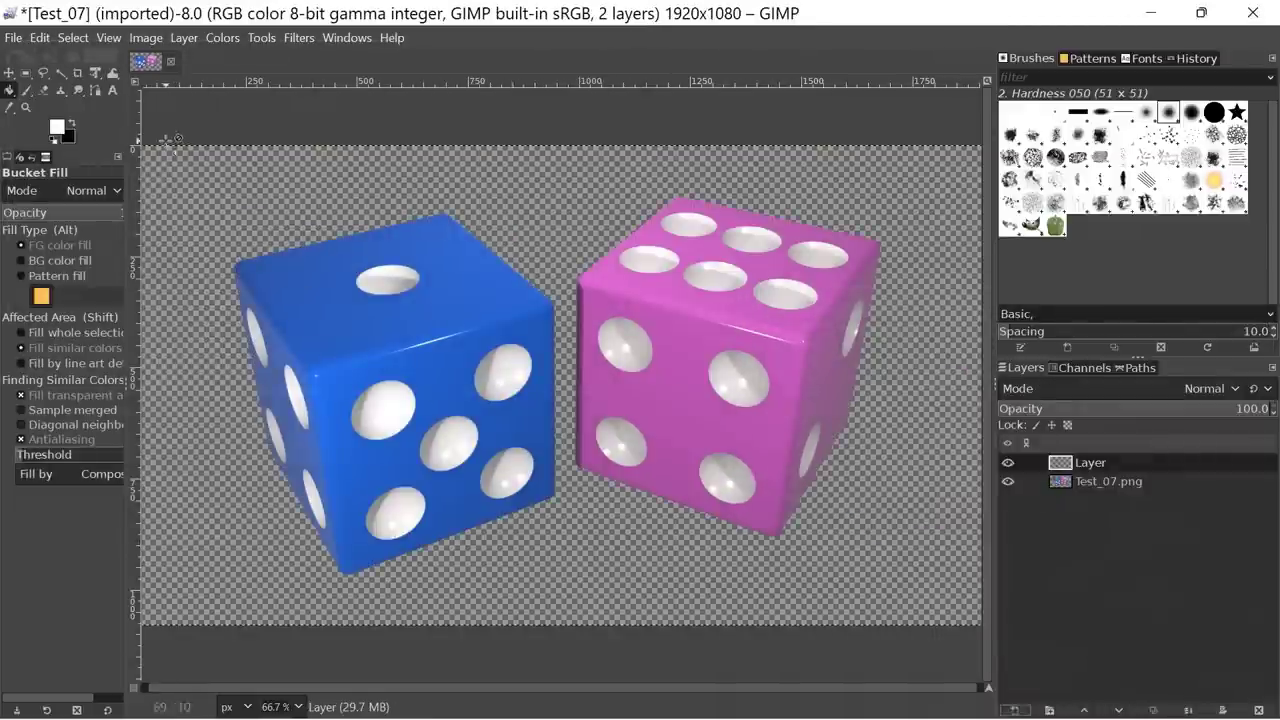
pyautogui.click(213, 172)
pyautogui.moveTo(1070, 461); pyautogui.dragTo(1071, 496)
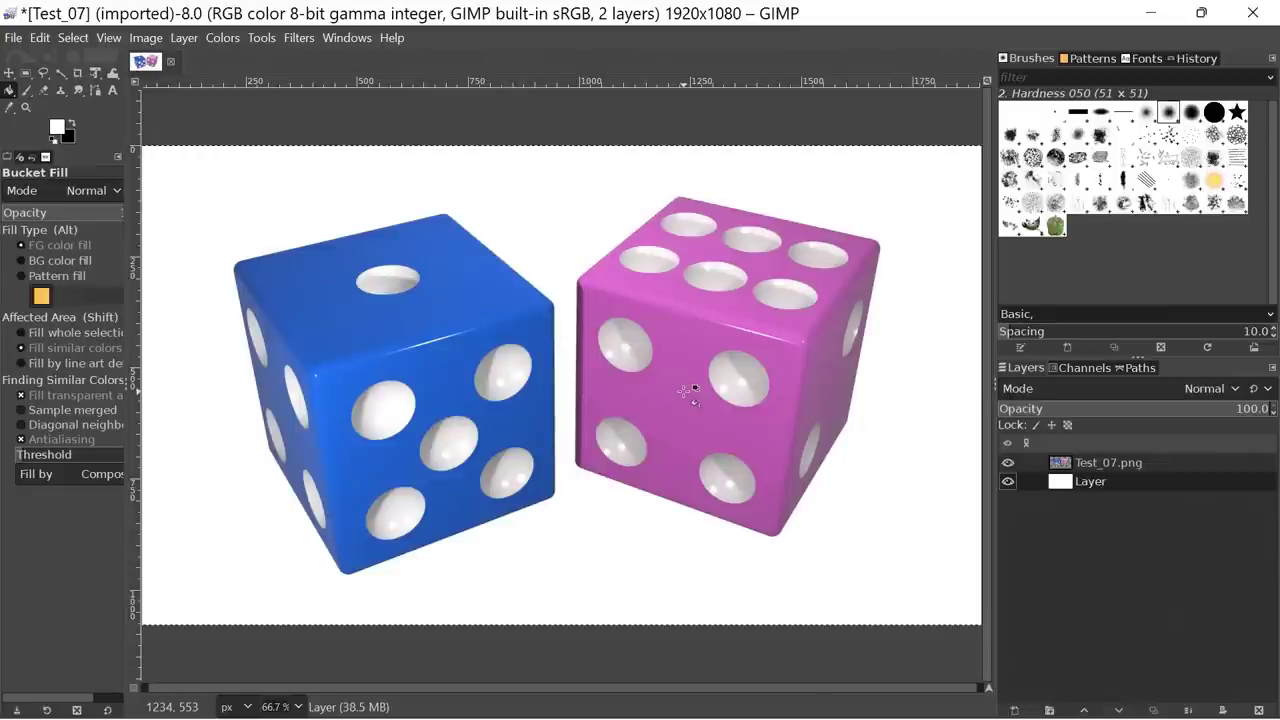
pyautogui.hotkey('alt', 'Tab')
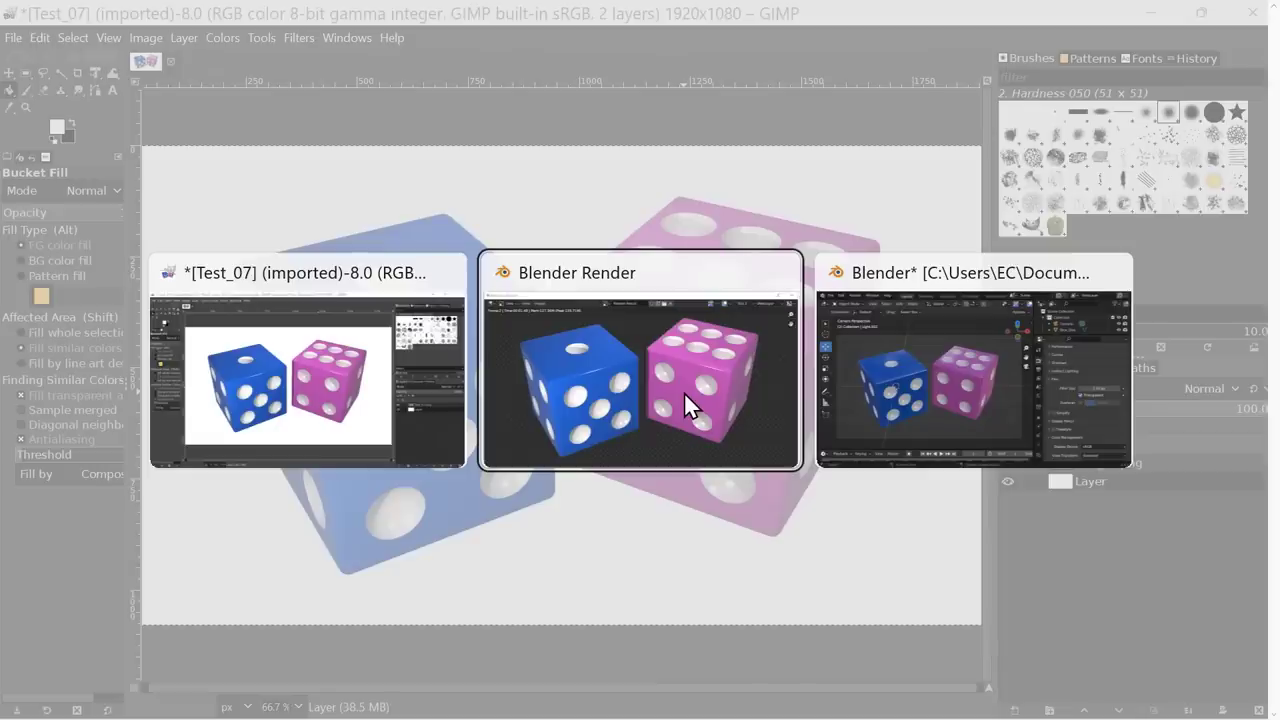
pyautogui.hotkey('alt', 'Tab')
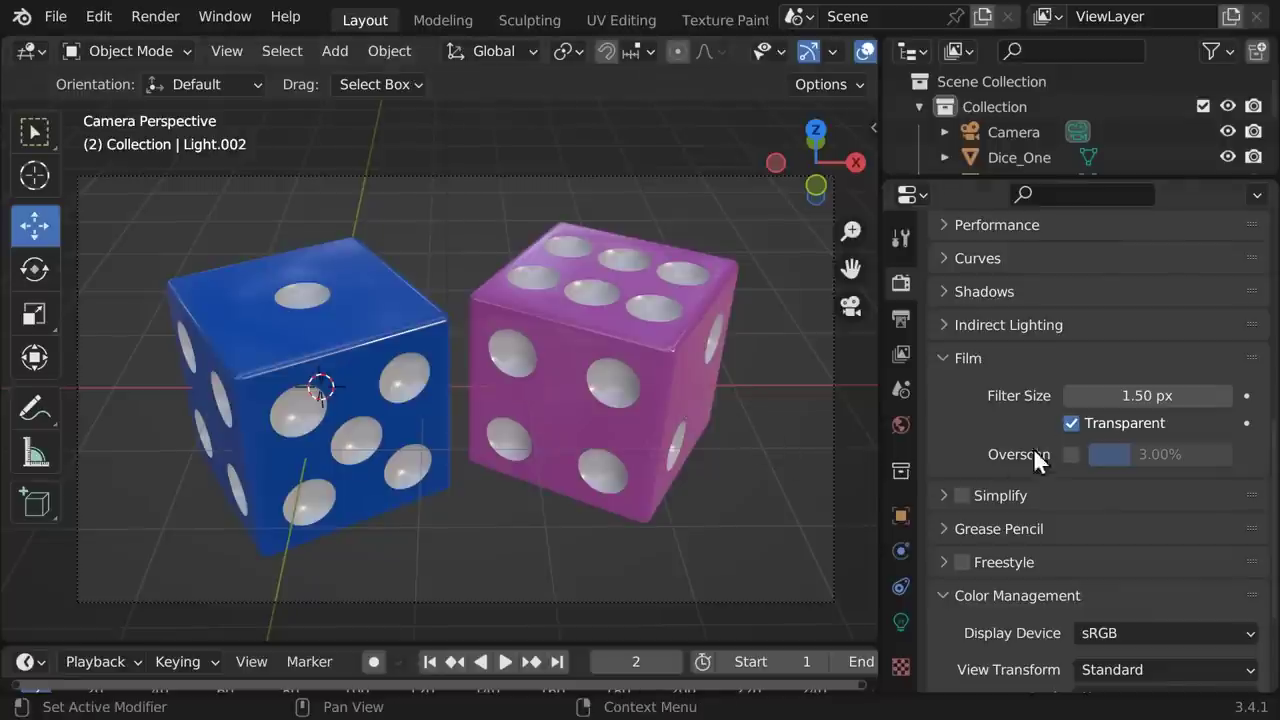
# Step: Turn off Film Transparent and set the render engine to Cycles
pyautogui.click(1070, 423)
pyautogui.scroll(10, 1276, 478)
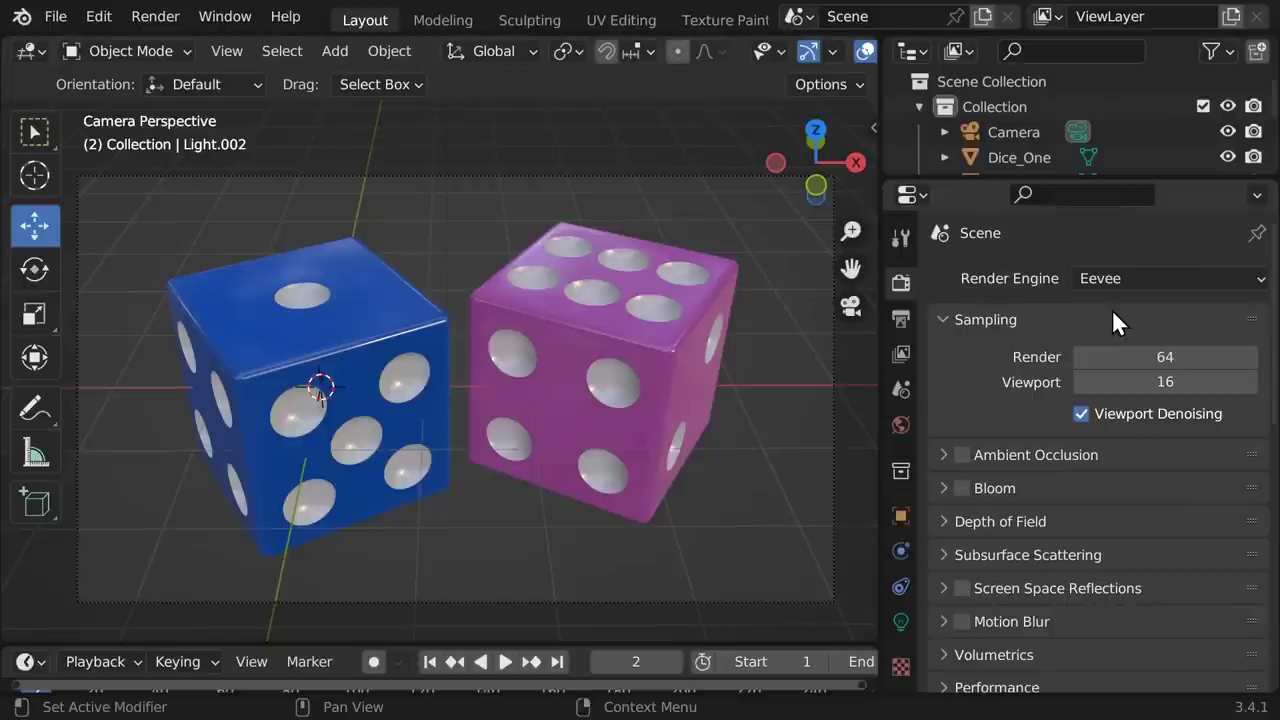
pyautogui.click(1116, 278)
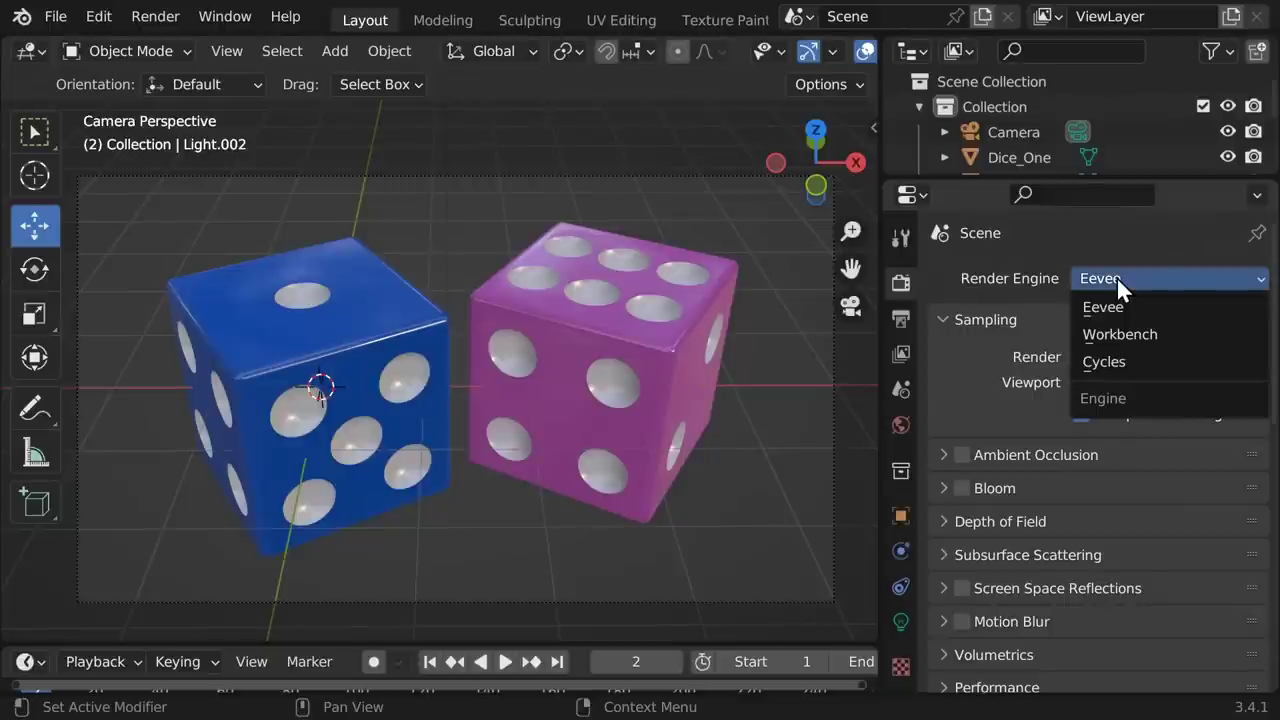
pyautogui.click(1106, 362)
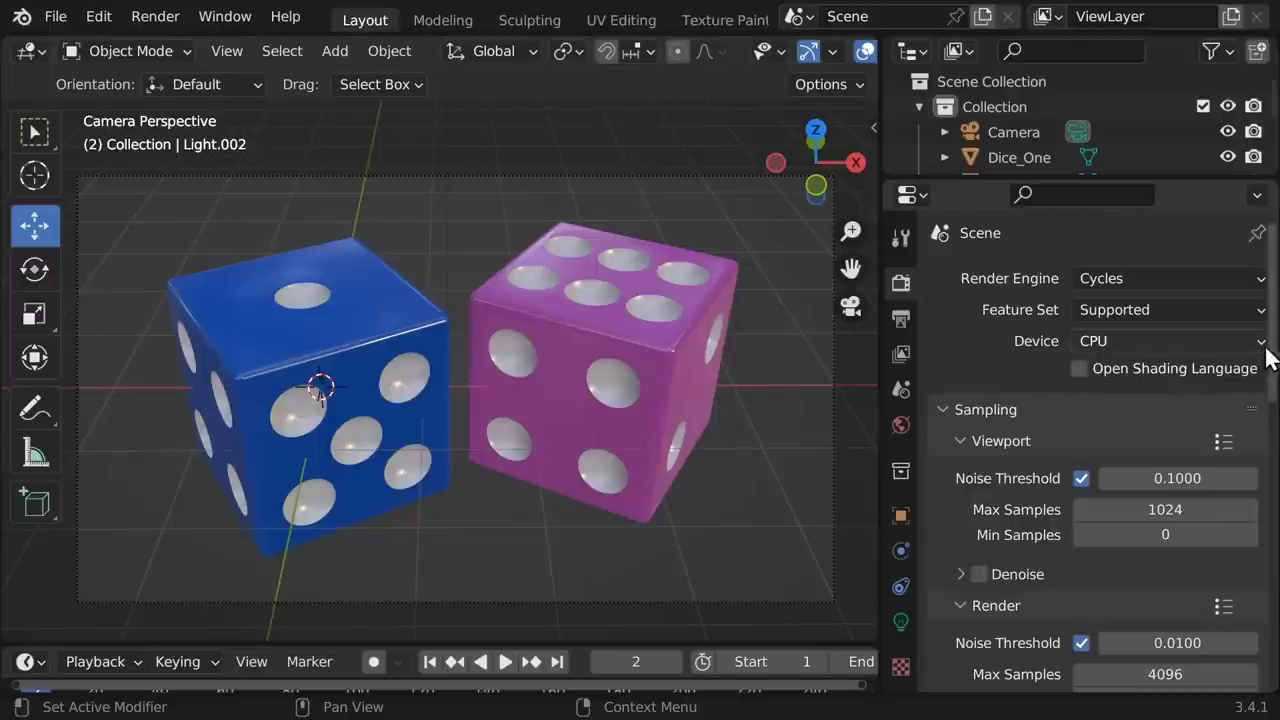
# Step: Set the Cycles render time limit to 10 seconds and render
pyautogui.scroll(-2, 1275, 383)
pyautogui.scroll(-6, 1275, 383)
pyautogui.click(1149, 436)
pyautogui.write('10')
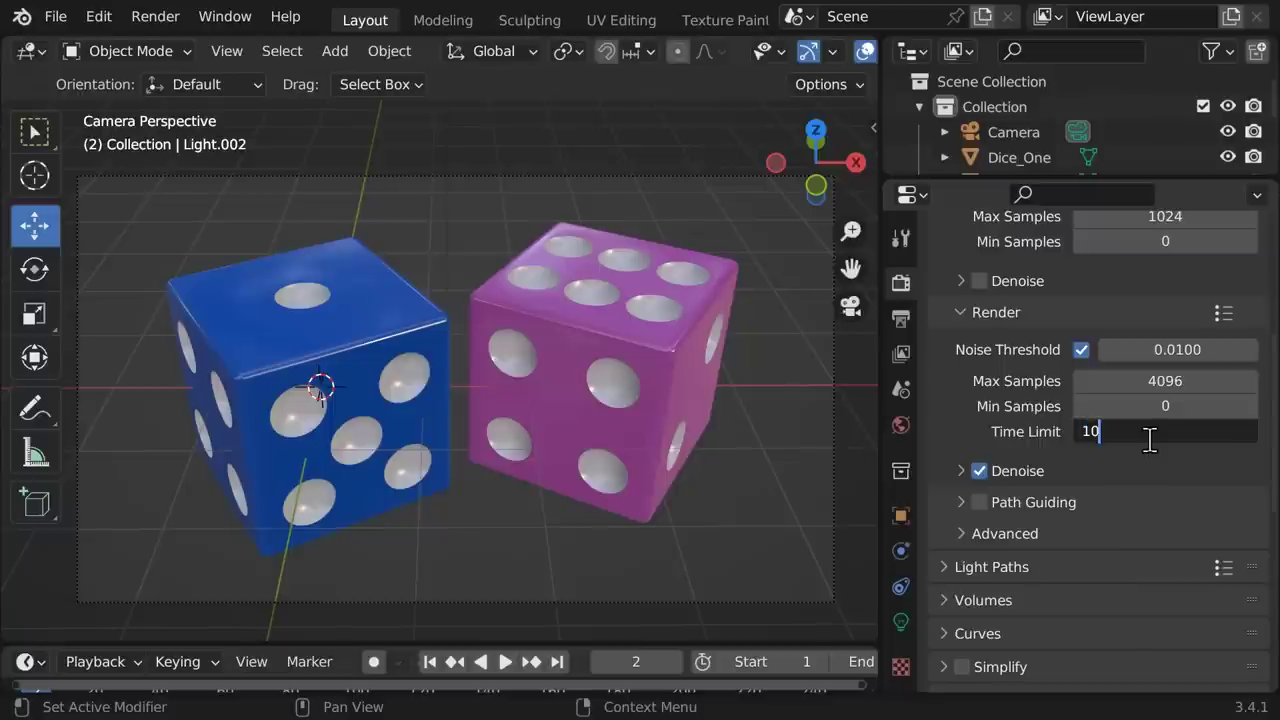
pyautogui.press('Return')
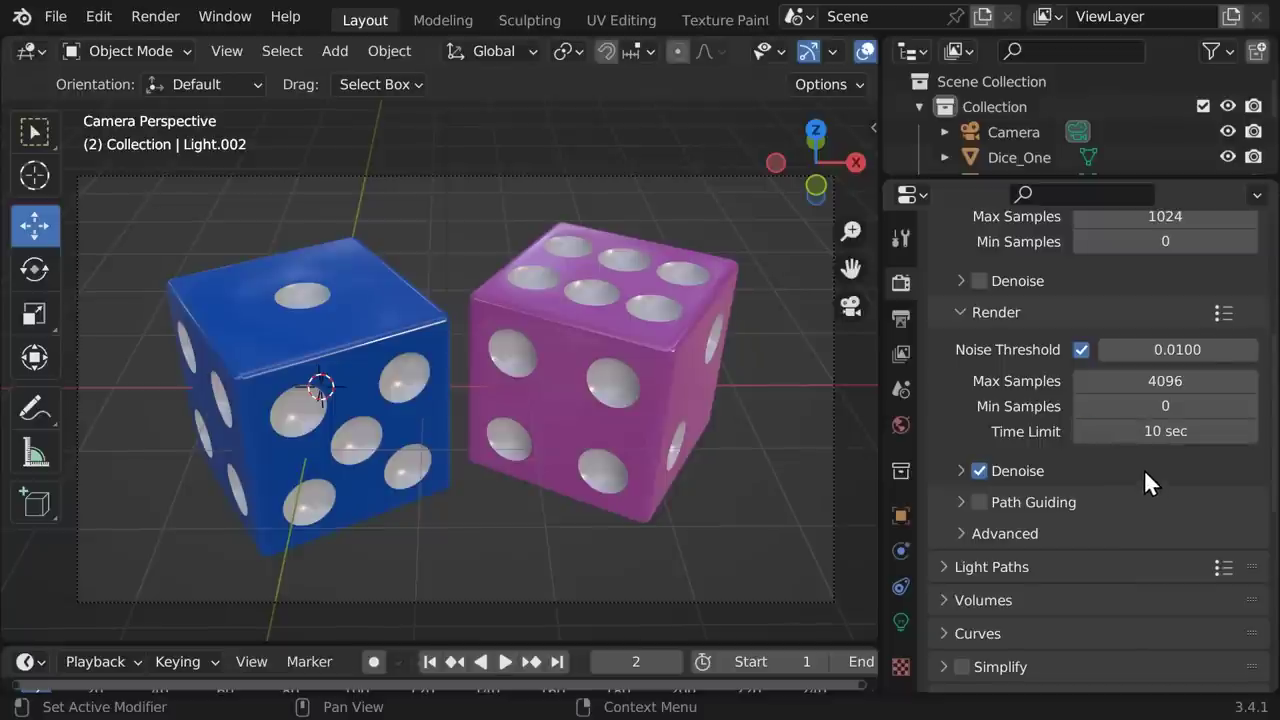
pyautogui.press('F12')
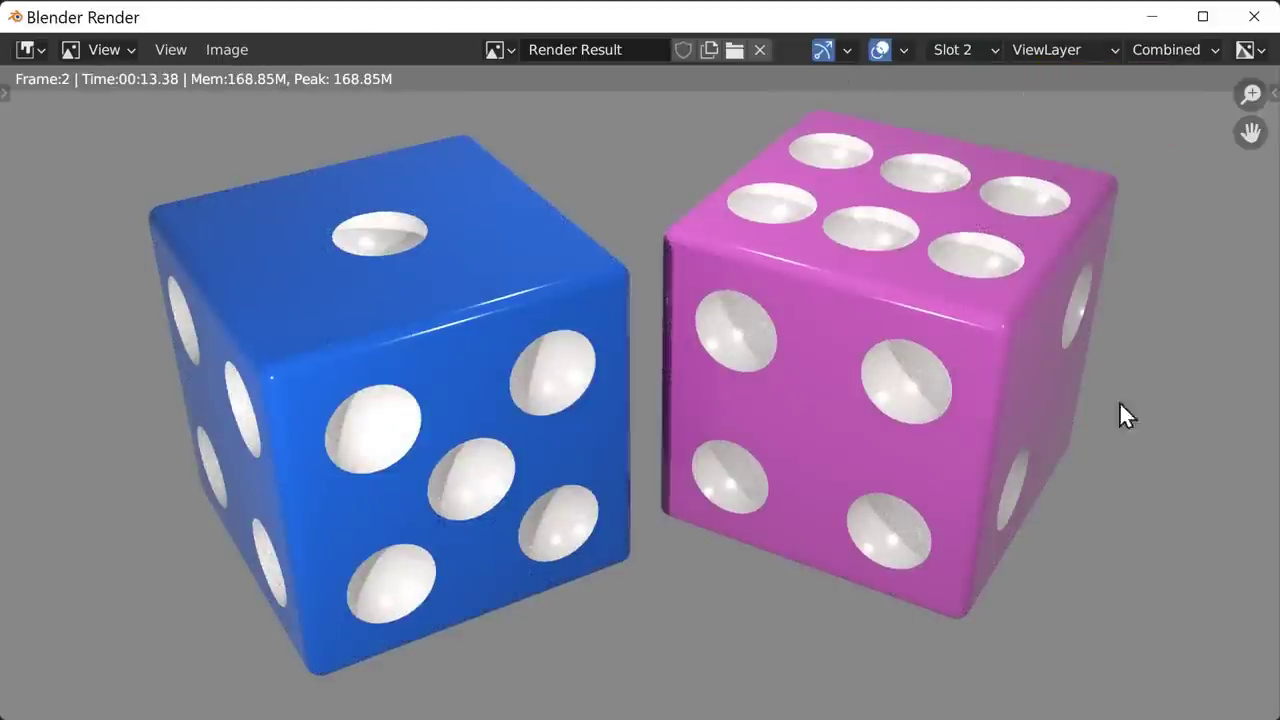
# Step: Compare the Slot 1 render with the new Slot 2 Cycles render, then close the window
pyautogui.click(980, 50)
pyautogui.click(972, 73)
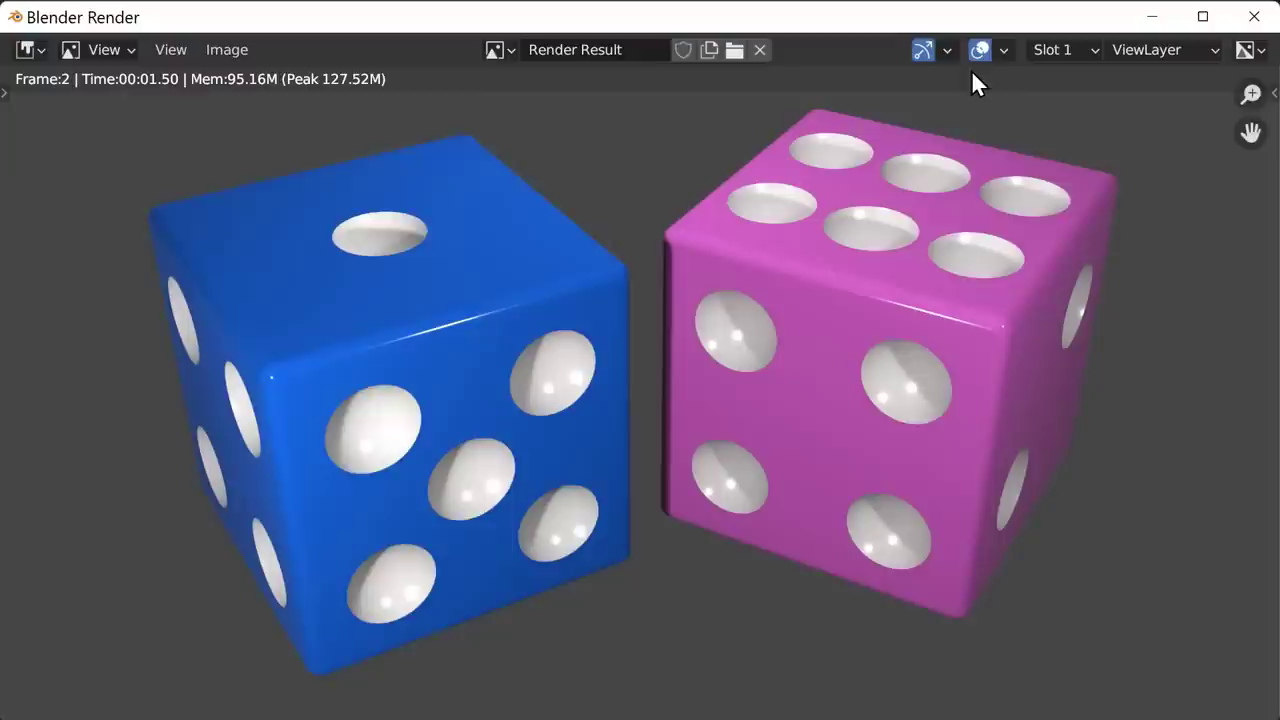
pyautogui.click(1037, 45)
pyautogui.click(1056, 104)
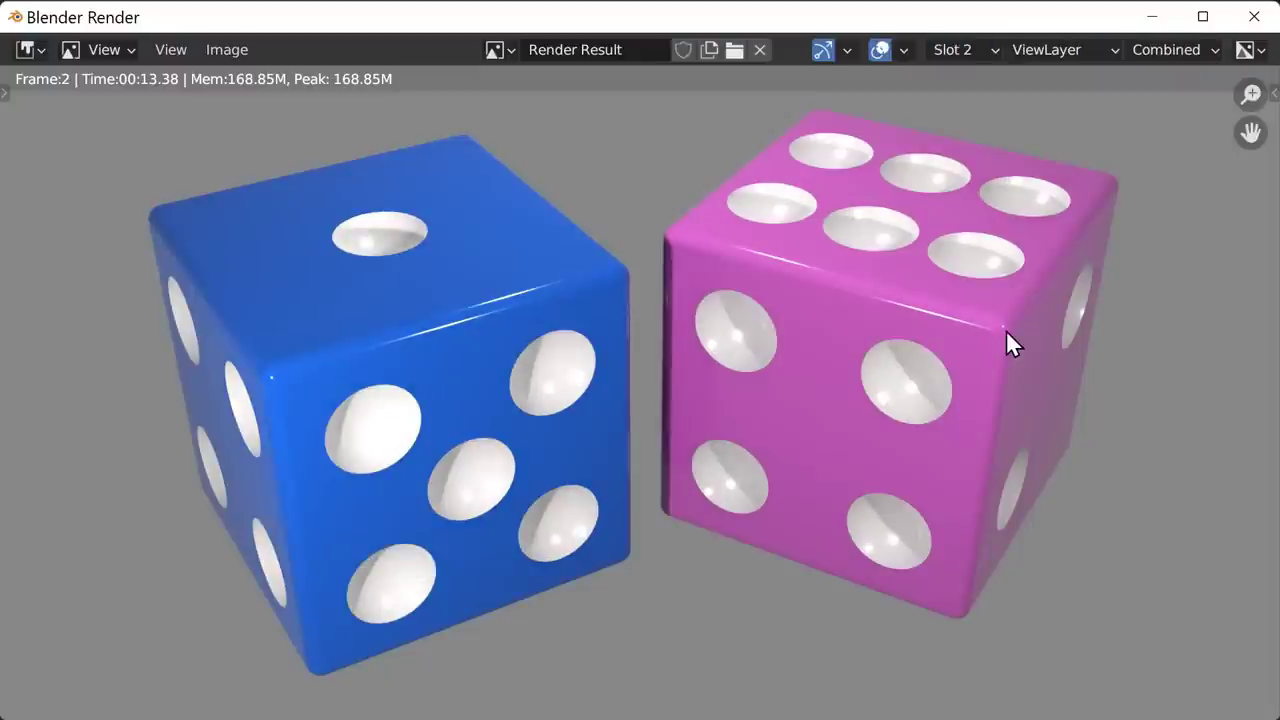
pyautogui.click(1252, 17)
# Step: Set the world background colour to white and render the dice
pyautogui.click(898, 425)
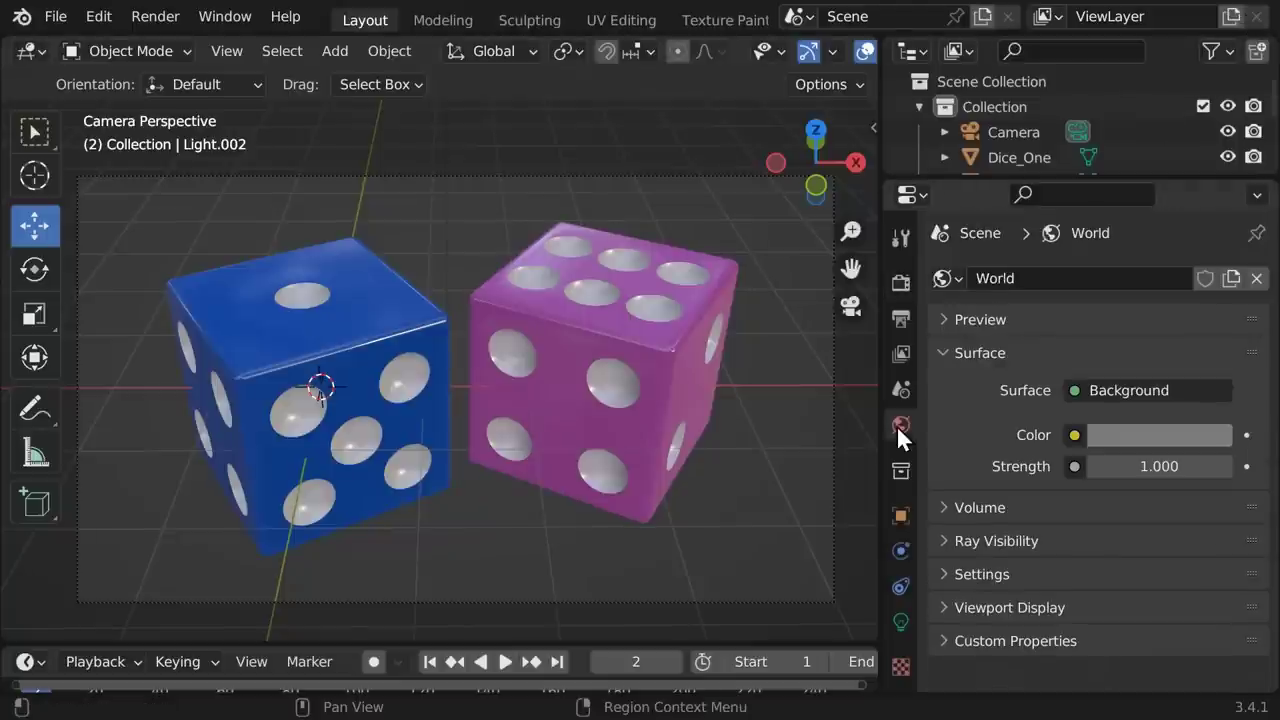
pyautogui.click(1120, 434)
pyautogui.moveTo(1213, 167); pyautogui.dragTo(1212, 72)
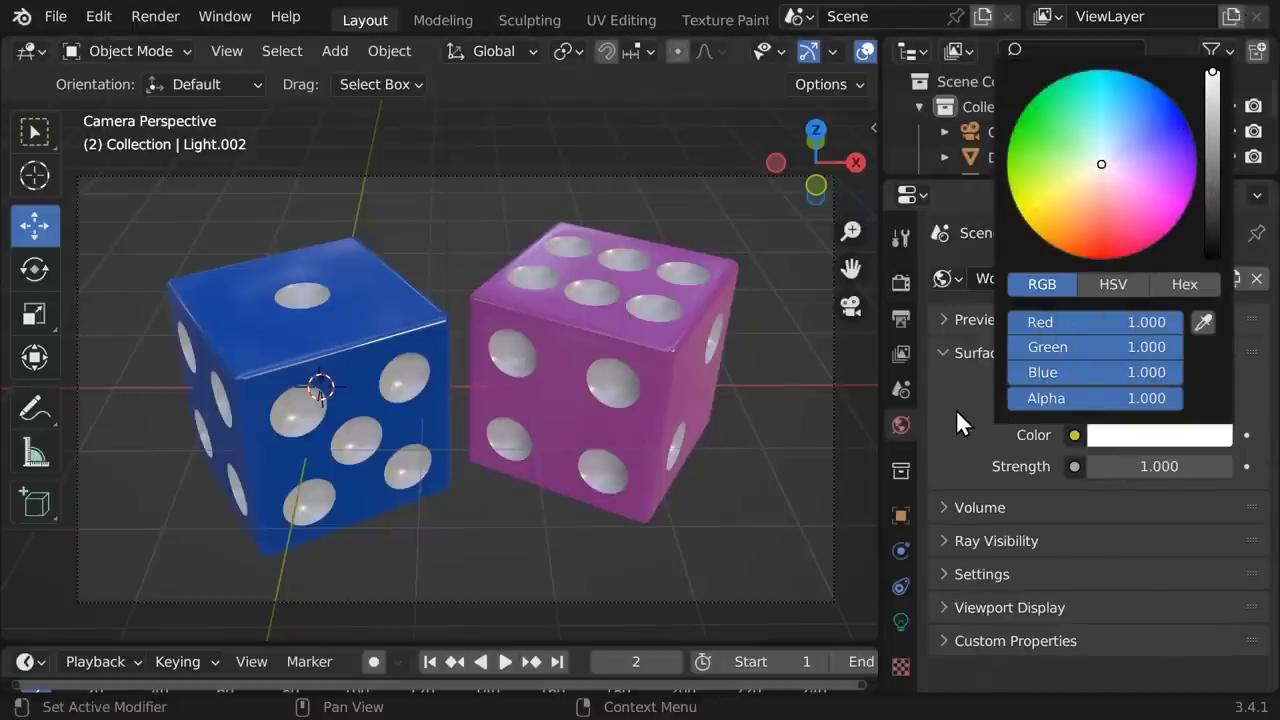
pyautogui.press('F12')
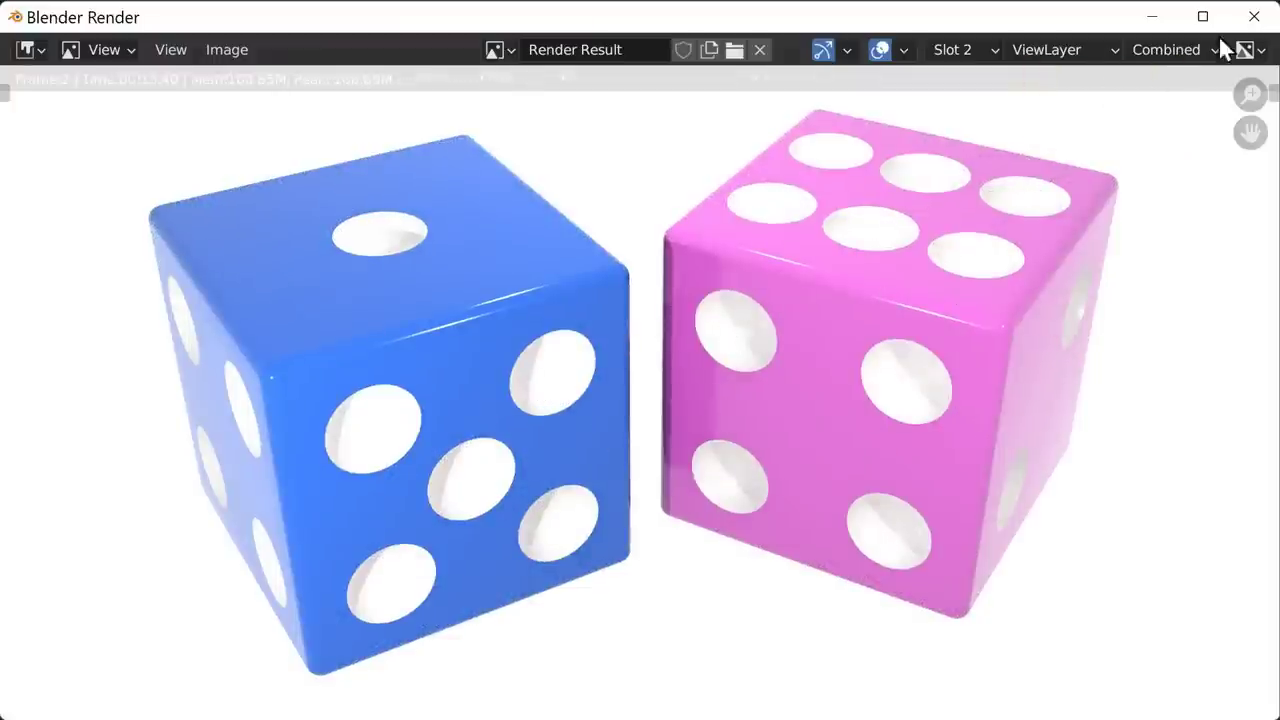
# Step: Disable the world's Diffuse, Transmission and Volume Scatter ray visibility, then render again
pyautogui.click(1254, 17)
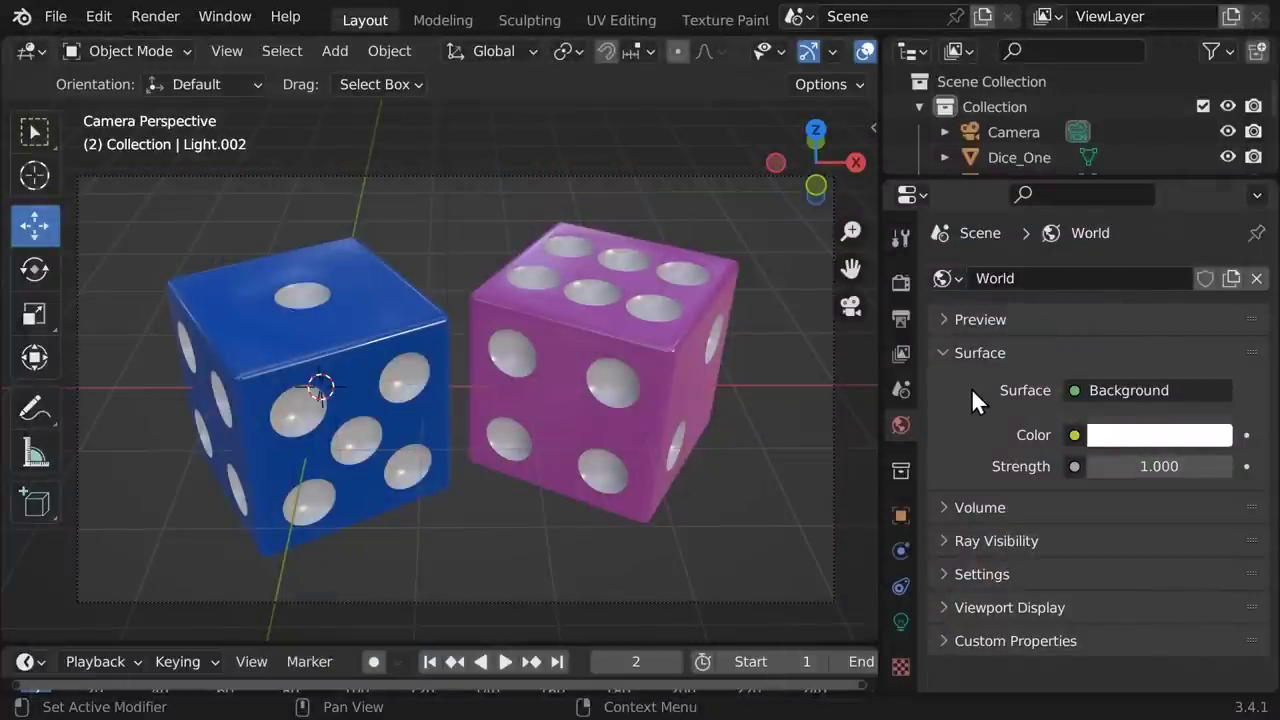
pyautogui.click(945, 541)
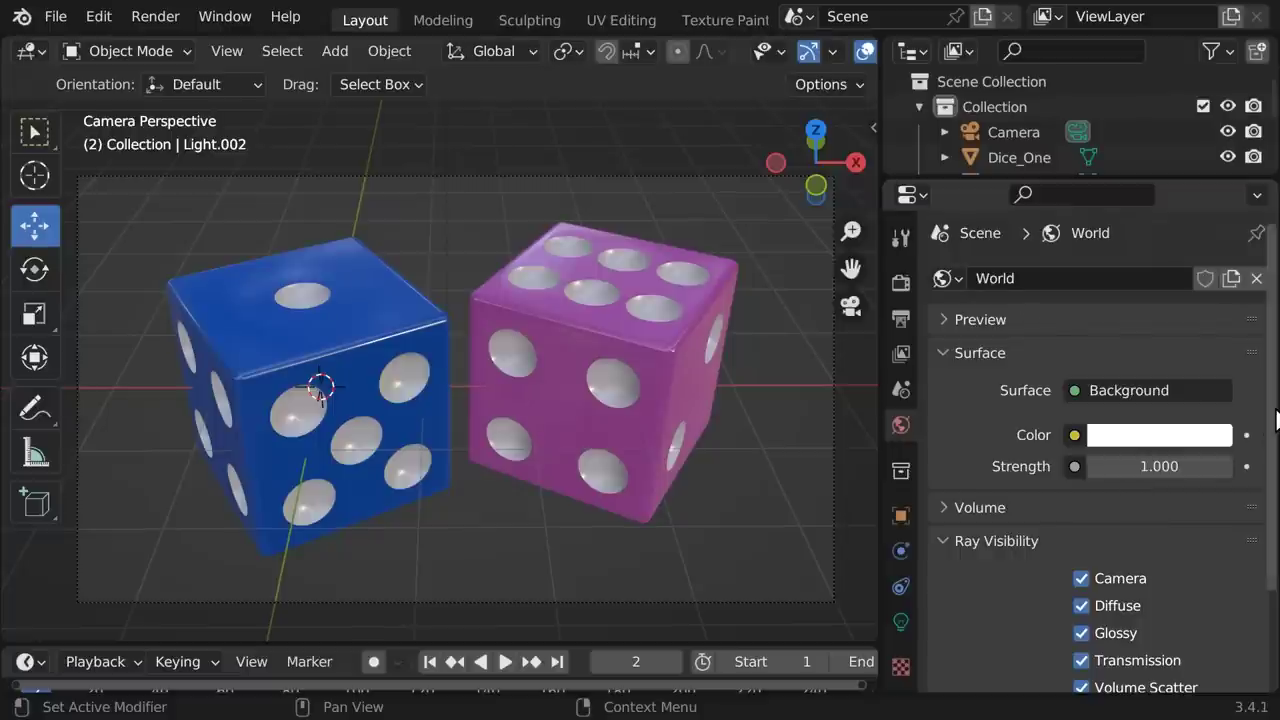
pyautogui.scroll(-3, 1272, 420)
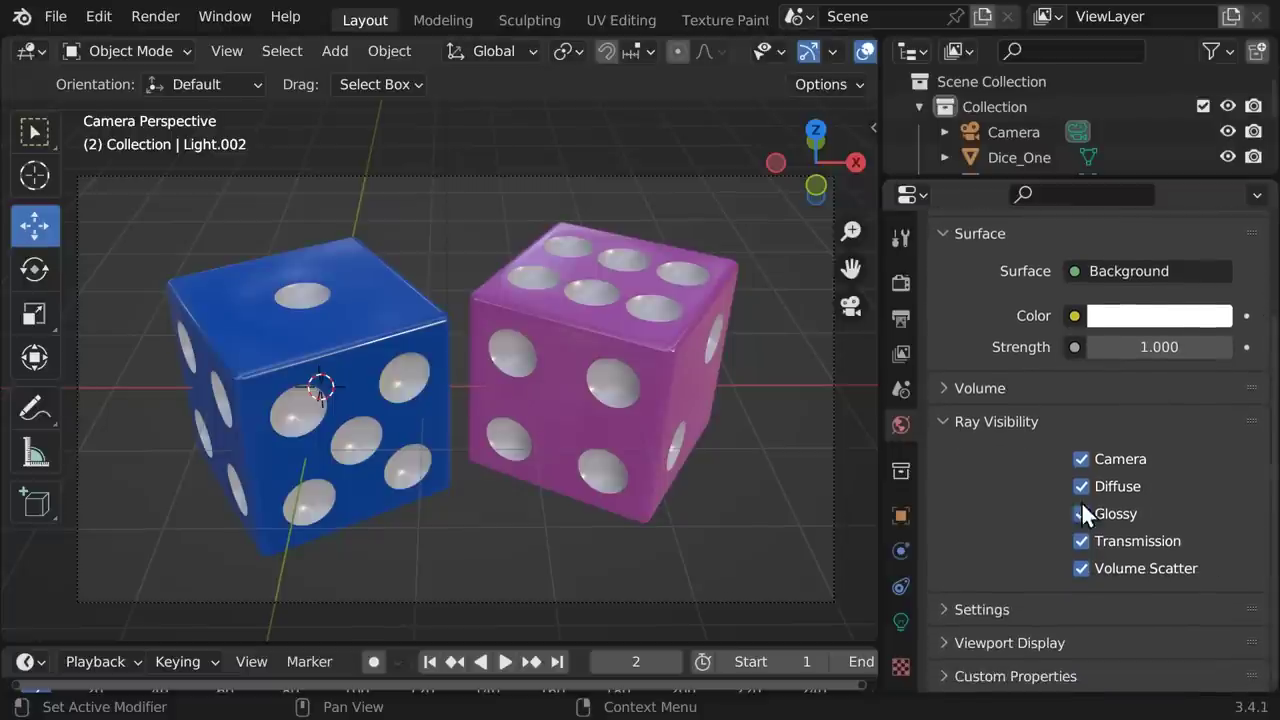
pyautogui.click(1080, 486)
pyautogui.click(1084, 541)
pyautogui.click(1082, 566)
pyautogui.press('F12')
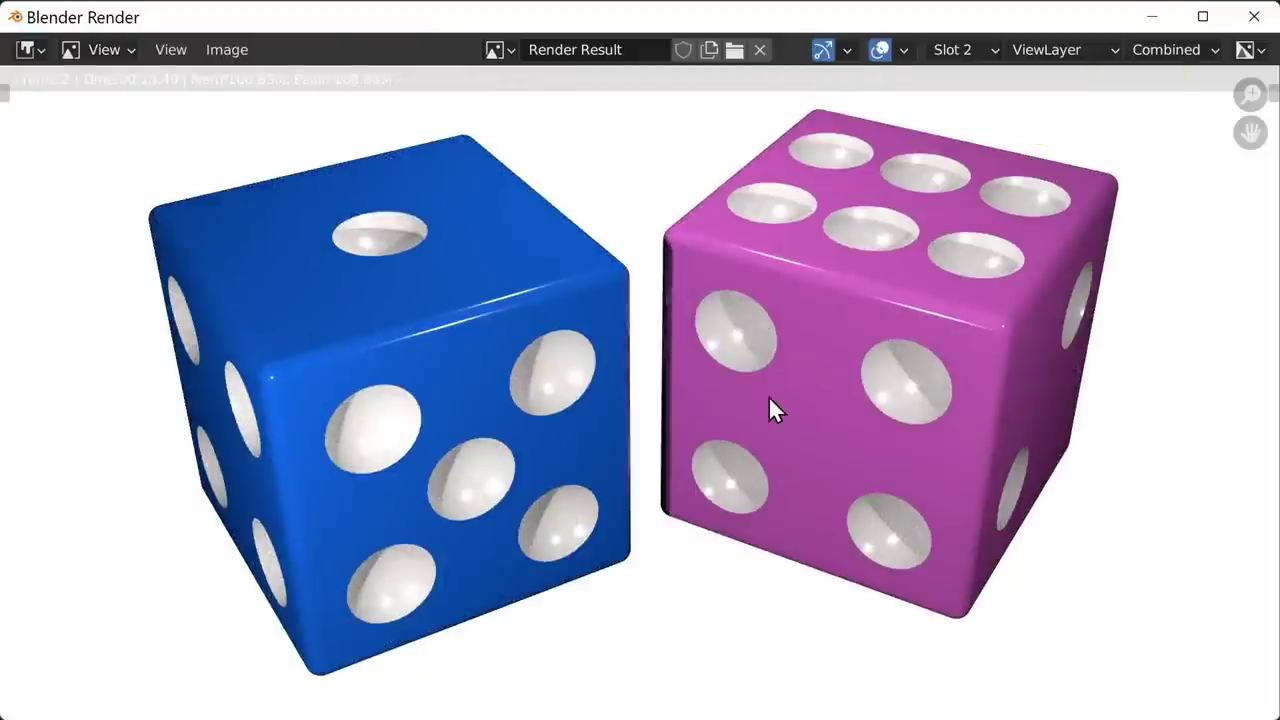
# Step: After viewing Slot 1, set the world colour to black and render
pyautogui.click(966, 43)
pyautogui.click(964, 74)
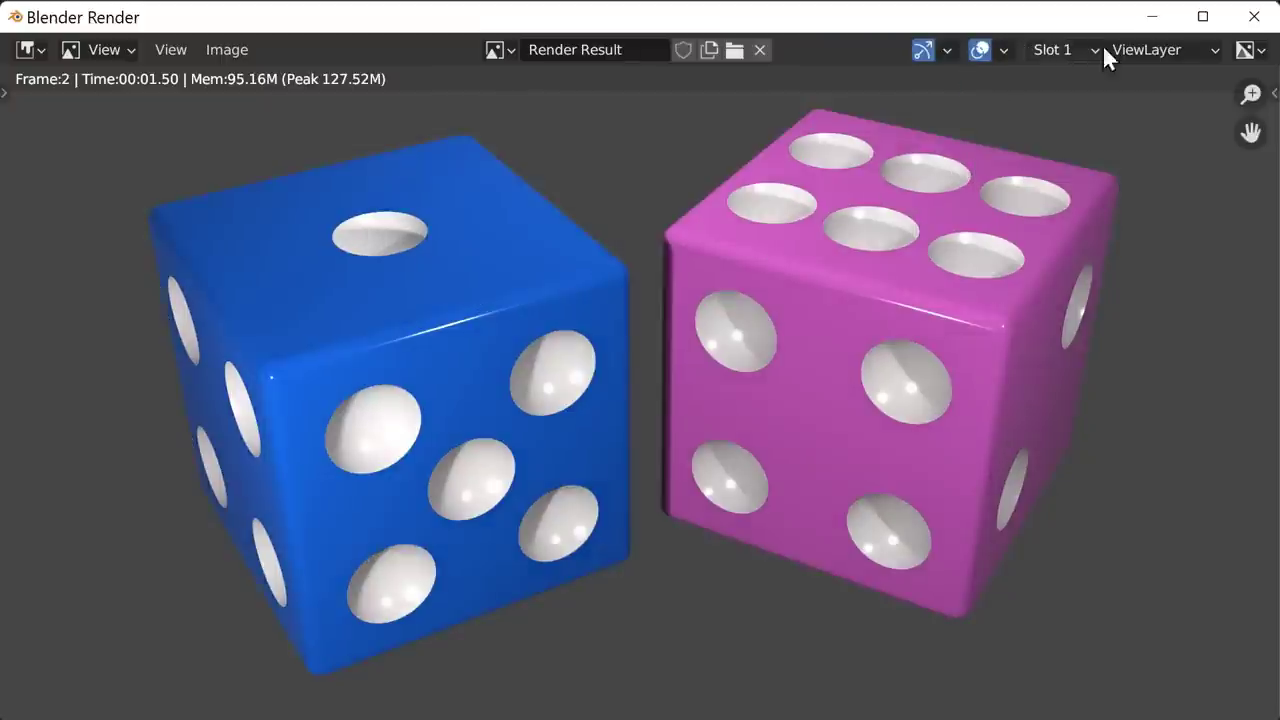
pyautogui.click(1262, 22)
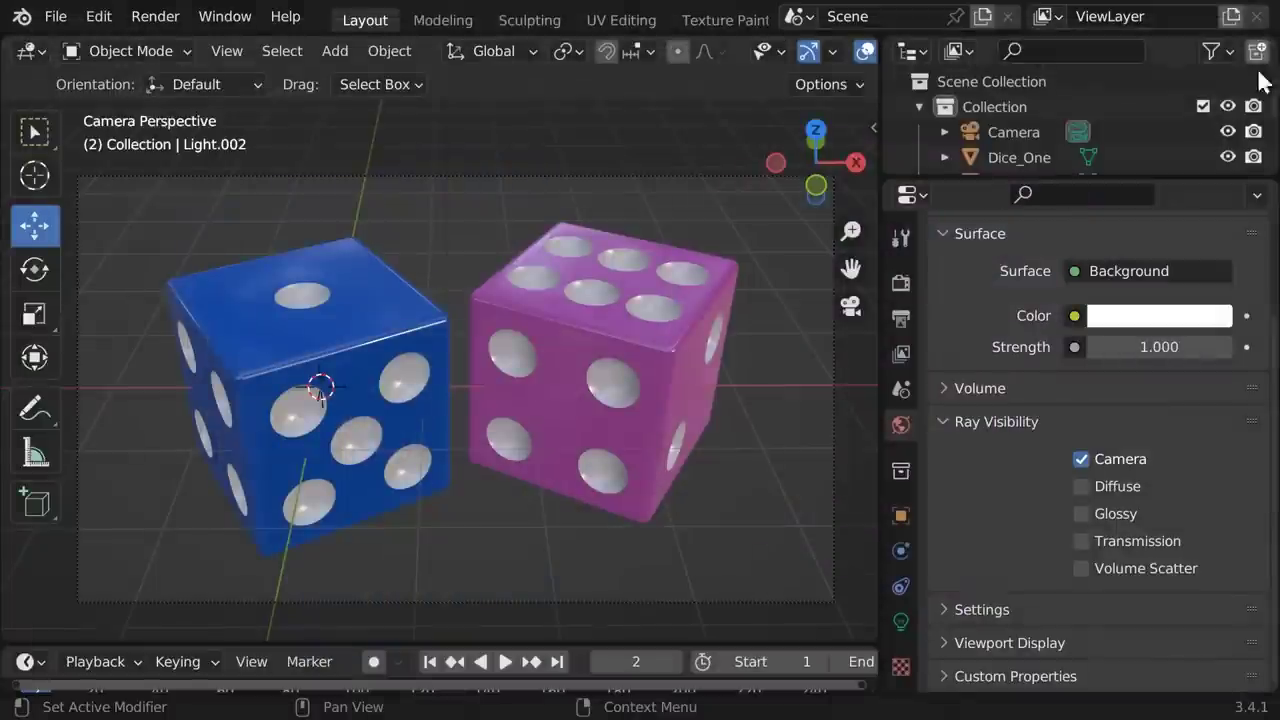
pyautogui.click(1145, 318)
pyautogui.moveTo(1214, 350); pyautogui.dragTo(1213, 528)
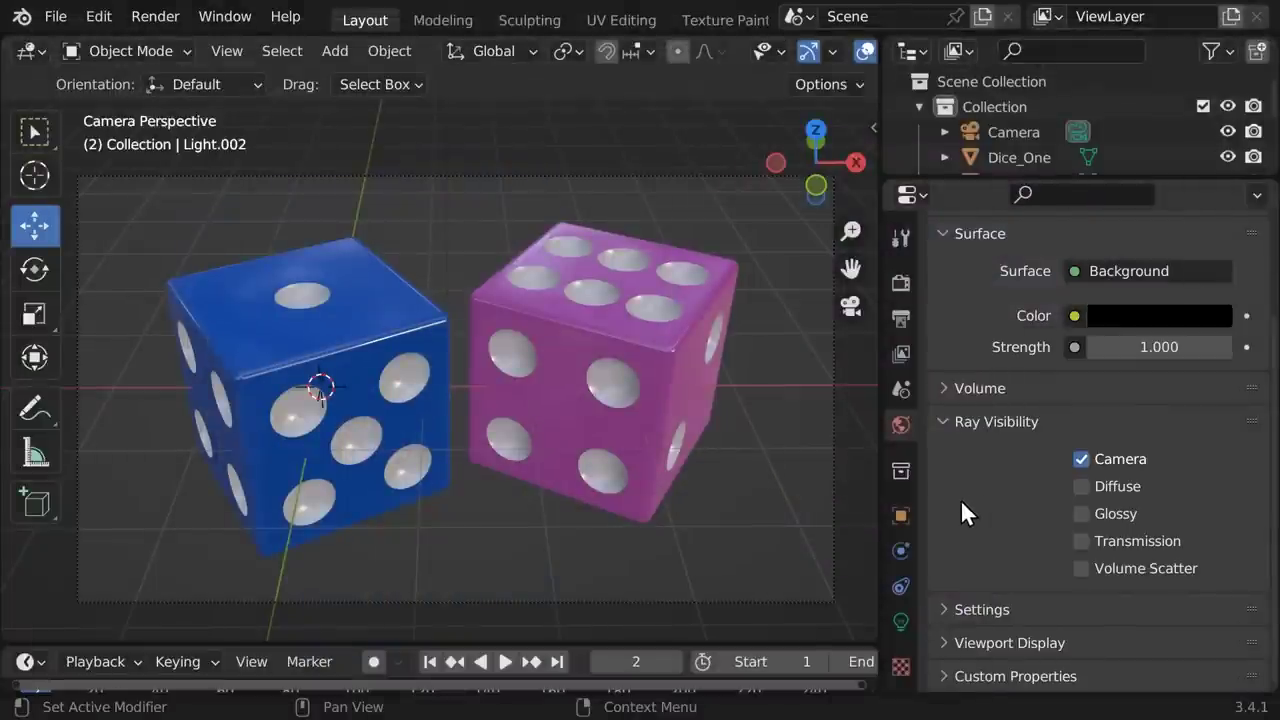
pyautogui.press('F12')
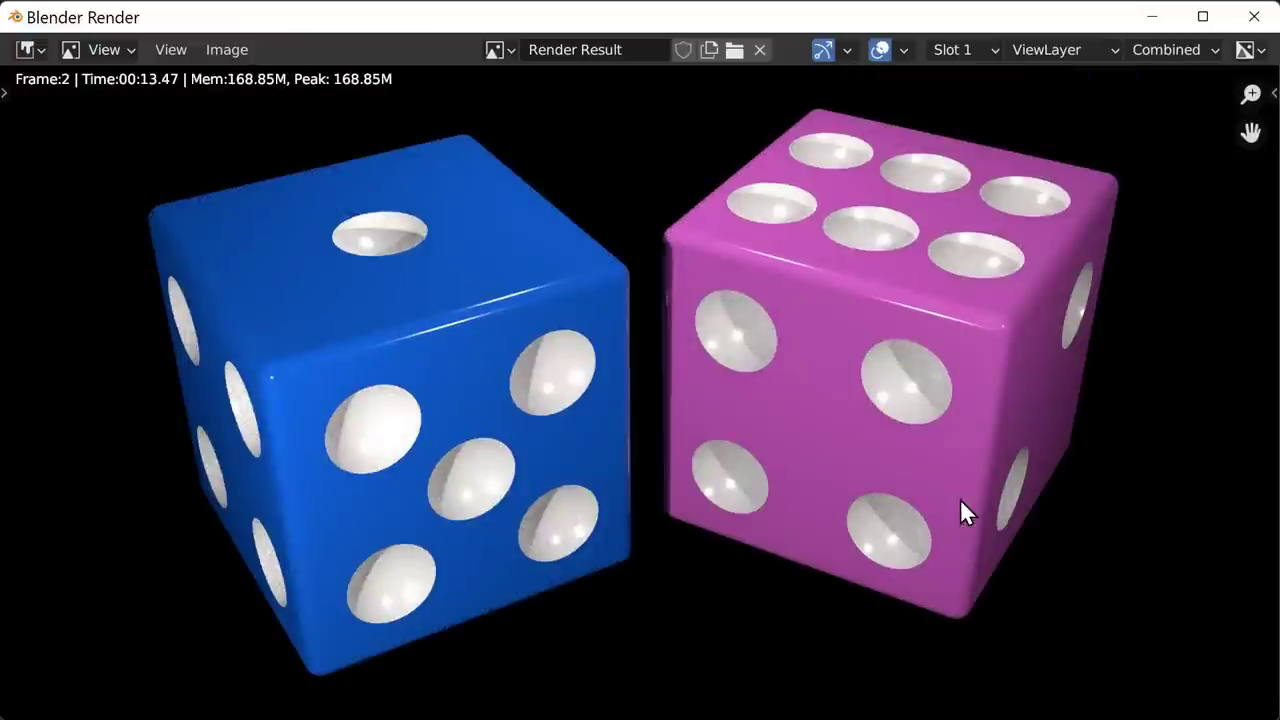
# Step: Compare the black render with the white-background render in Slot 2, then close
pyautogui.click(964, 48)
pyautogui.click(969, 99)
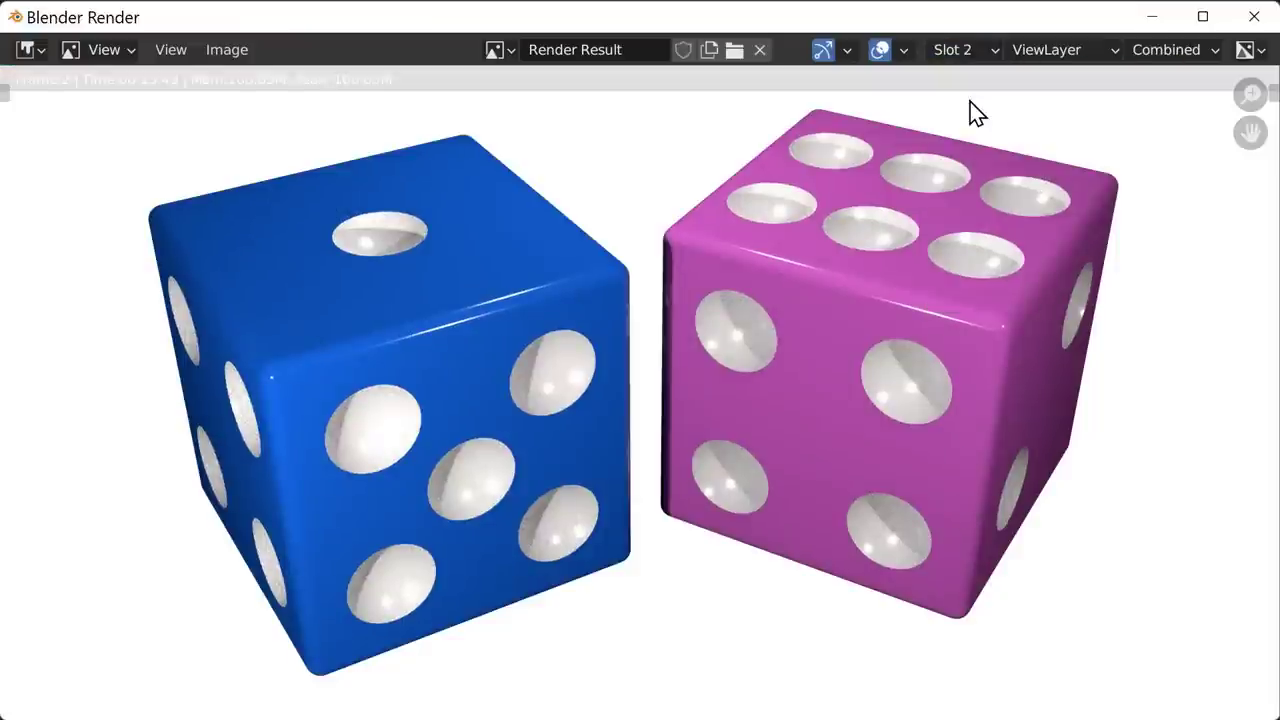
pyautogui.click(965, 49)
pyautogui.click(965, 80)
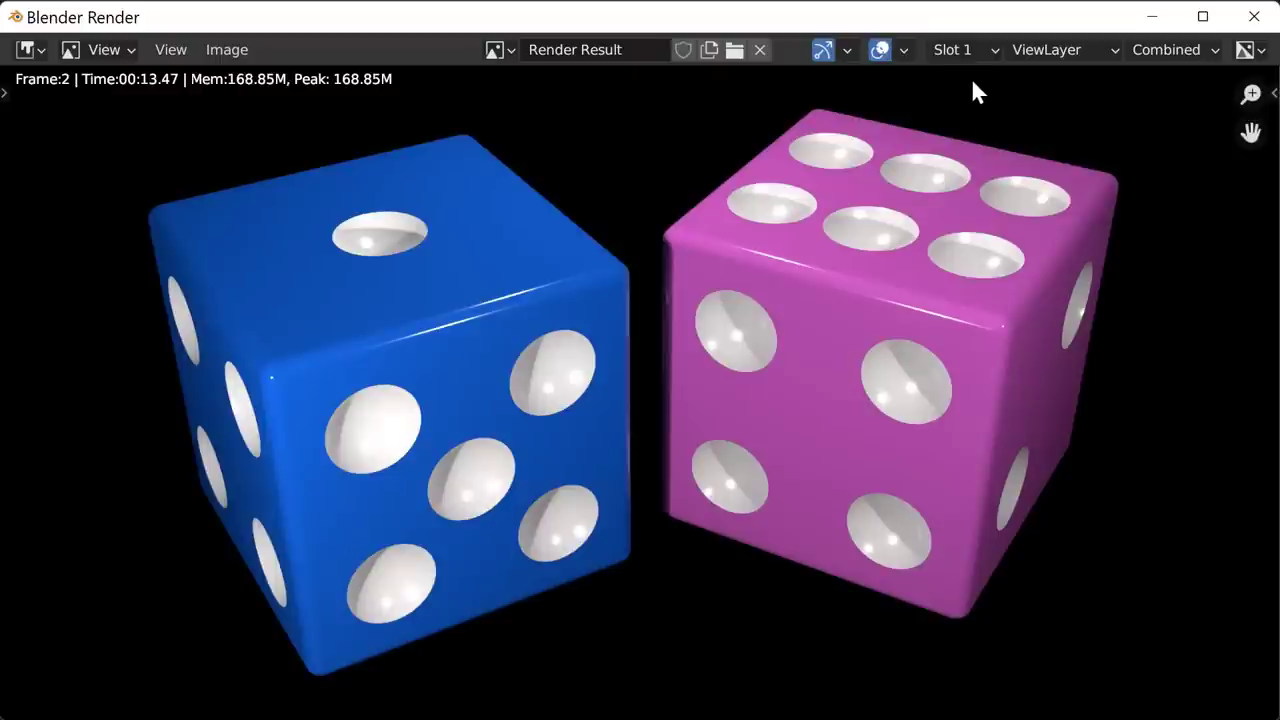
pyautogui.click(1254, 17)
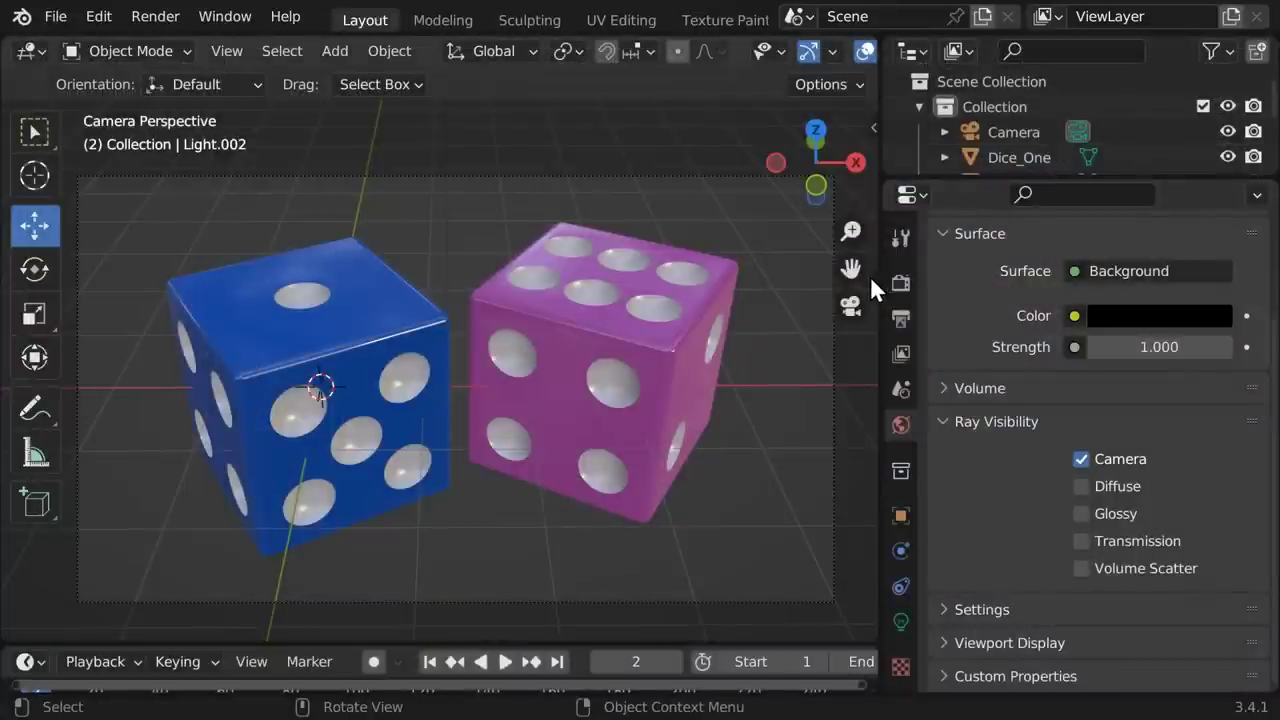
# Step: Add a plane, scaled up and moved down beneath the dice
pyautogui.press('KP_7')
pyautogui.click(334, 51)
pyautogui.click(570, 102)
pyautogui.press('s')
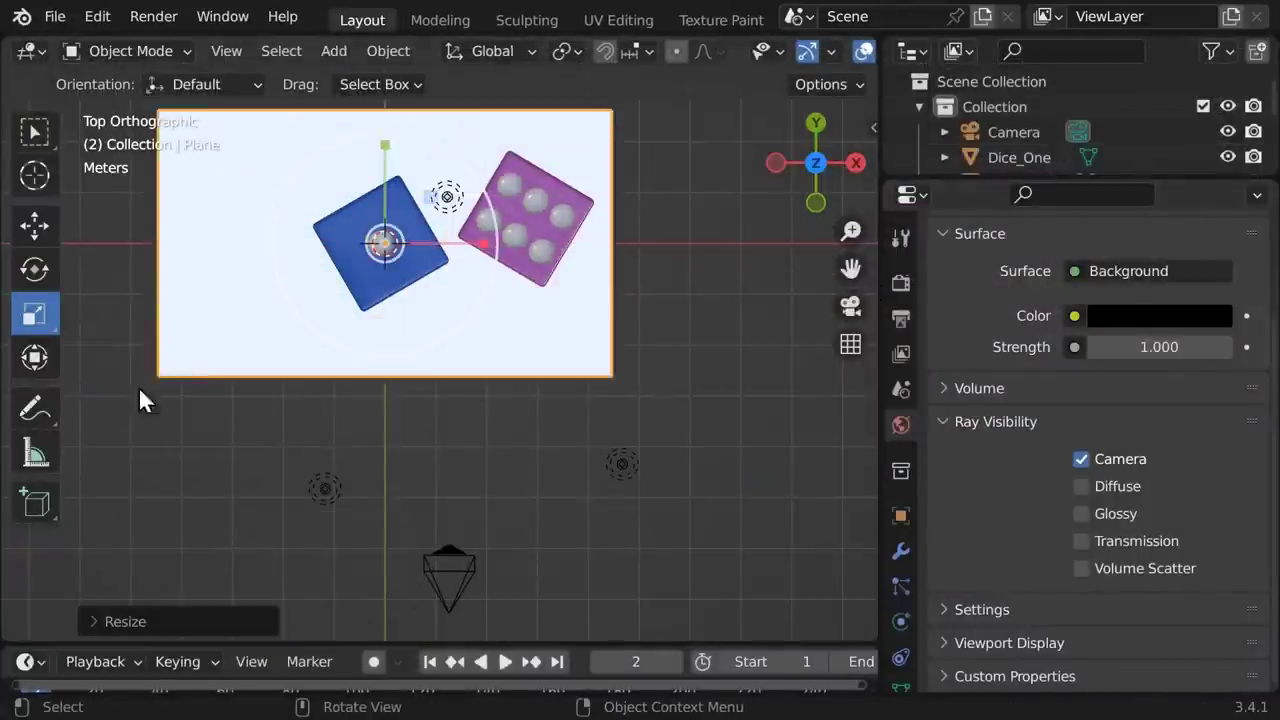
pyautogui.press('g')
pyautogui.click(900, 515)
pyautogui.press('KP_0')
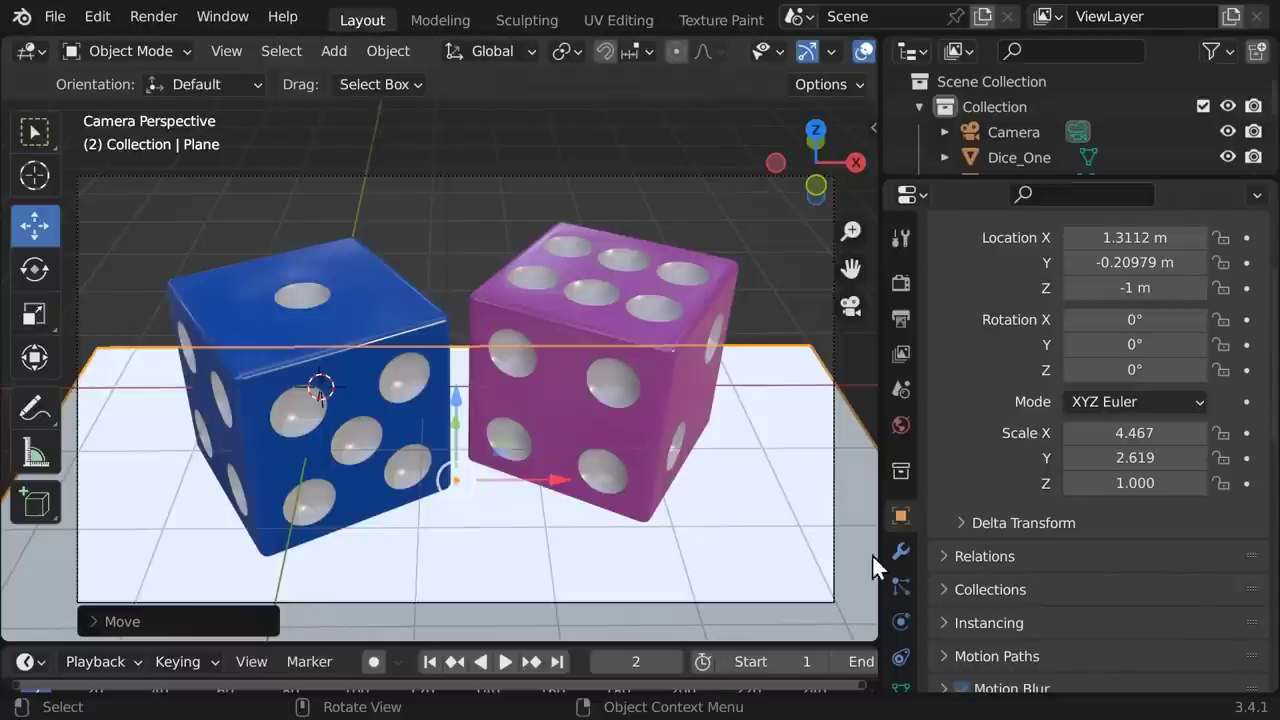
pyautogui.scroll(-2, 904, 560)
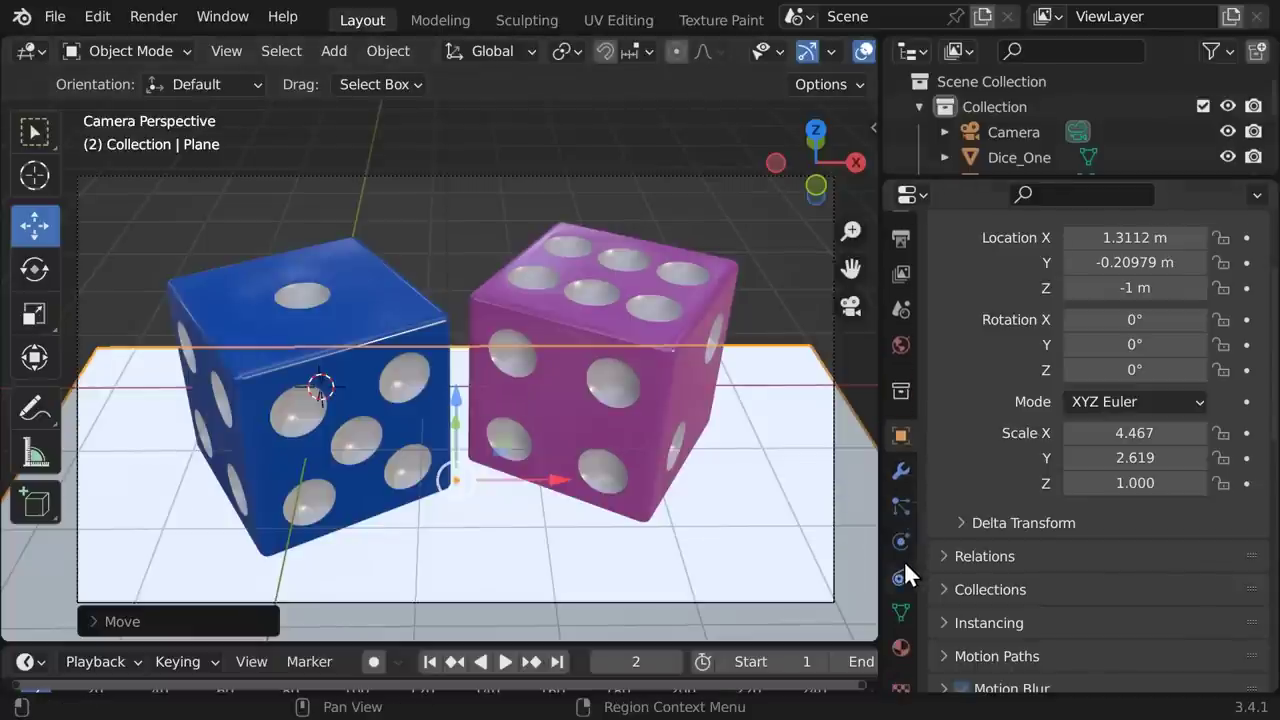
# Step: Give the plane a new material named Reflective_Ground
pyautogui.click(900, 648)
pyautogui.click(1257, 279)
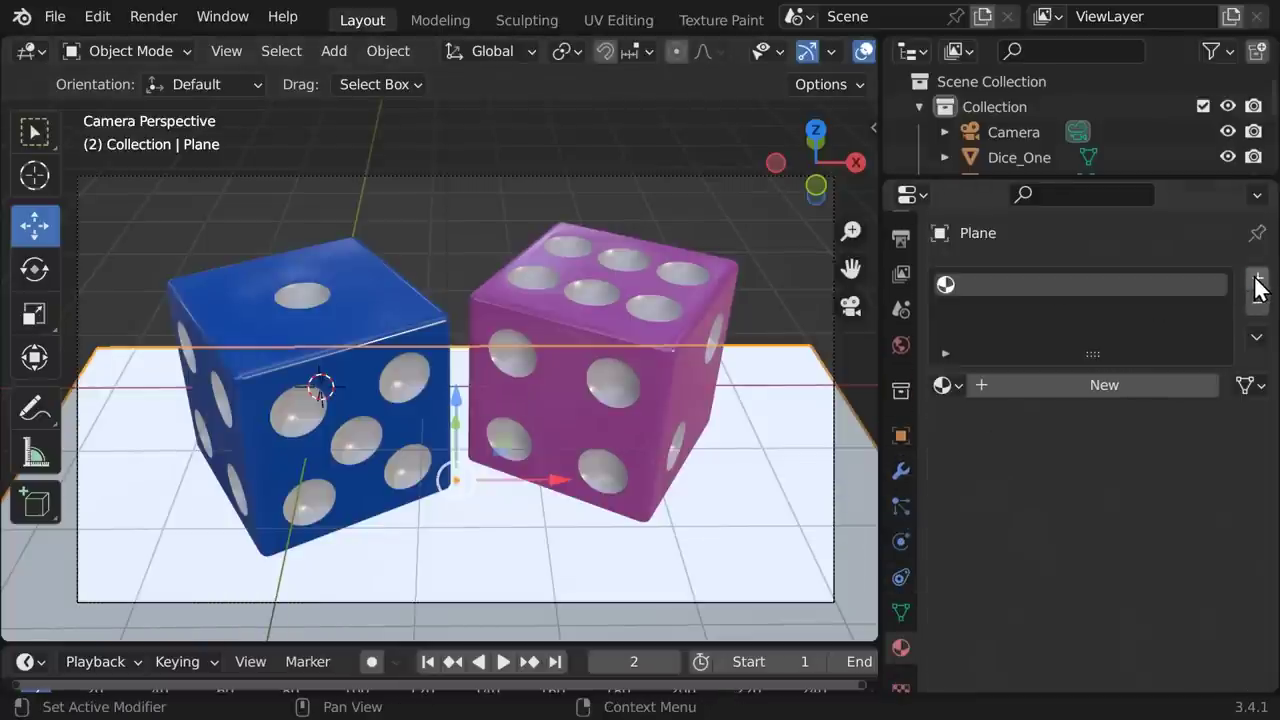
pyautogui.click(1094, 388)
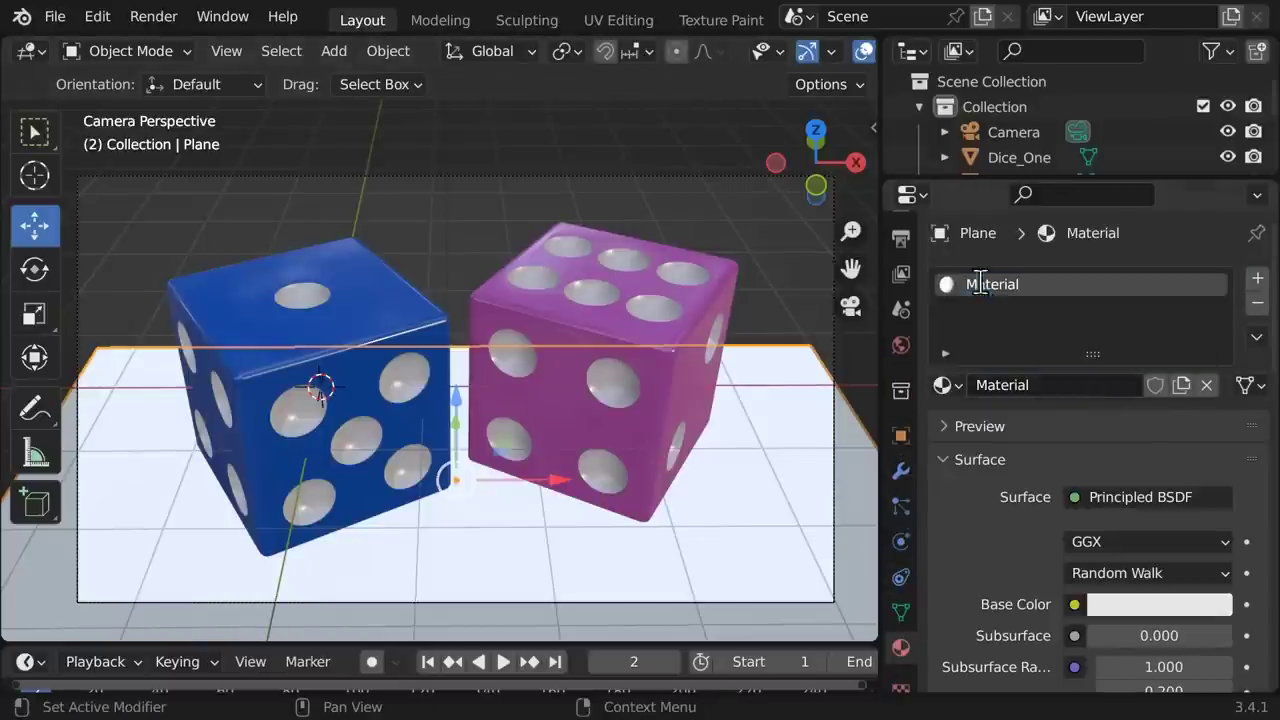
pyautogui.doubleClick(981, 284)
pyautogui.write('Reflecti')
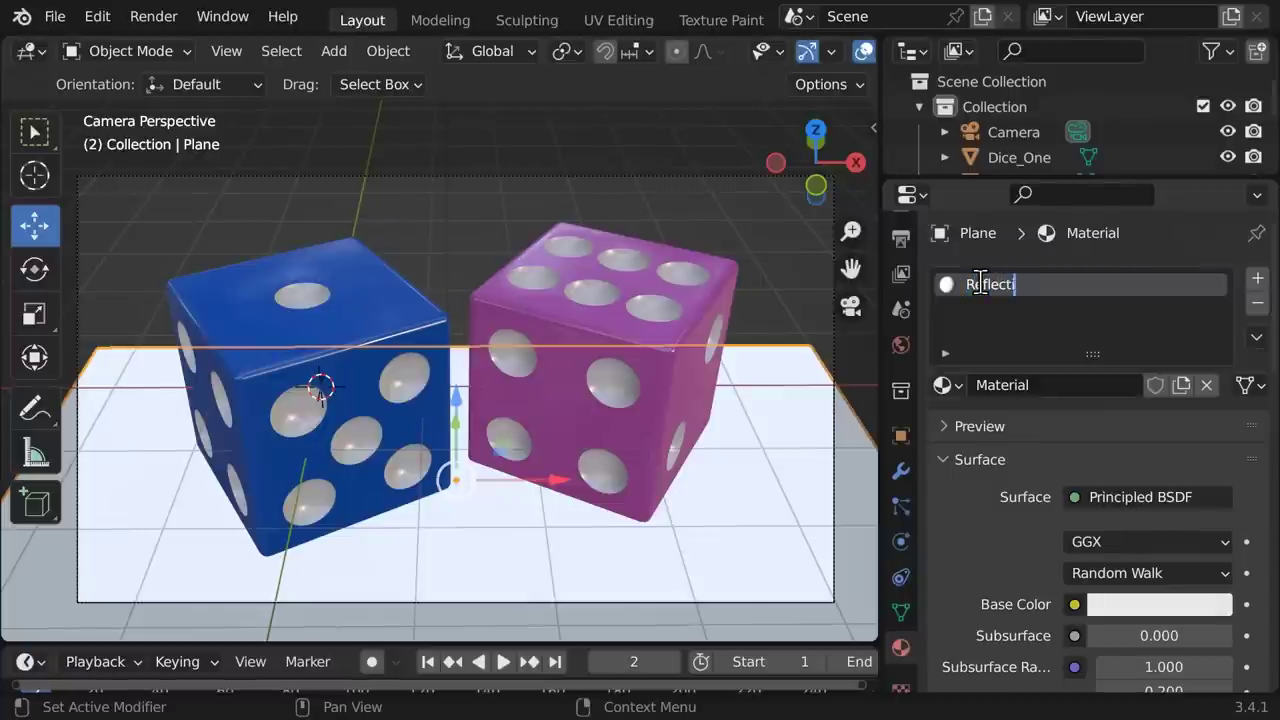
pyautogui.write('ve_Ground')
pyautogui.press('Return')
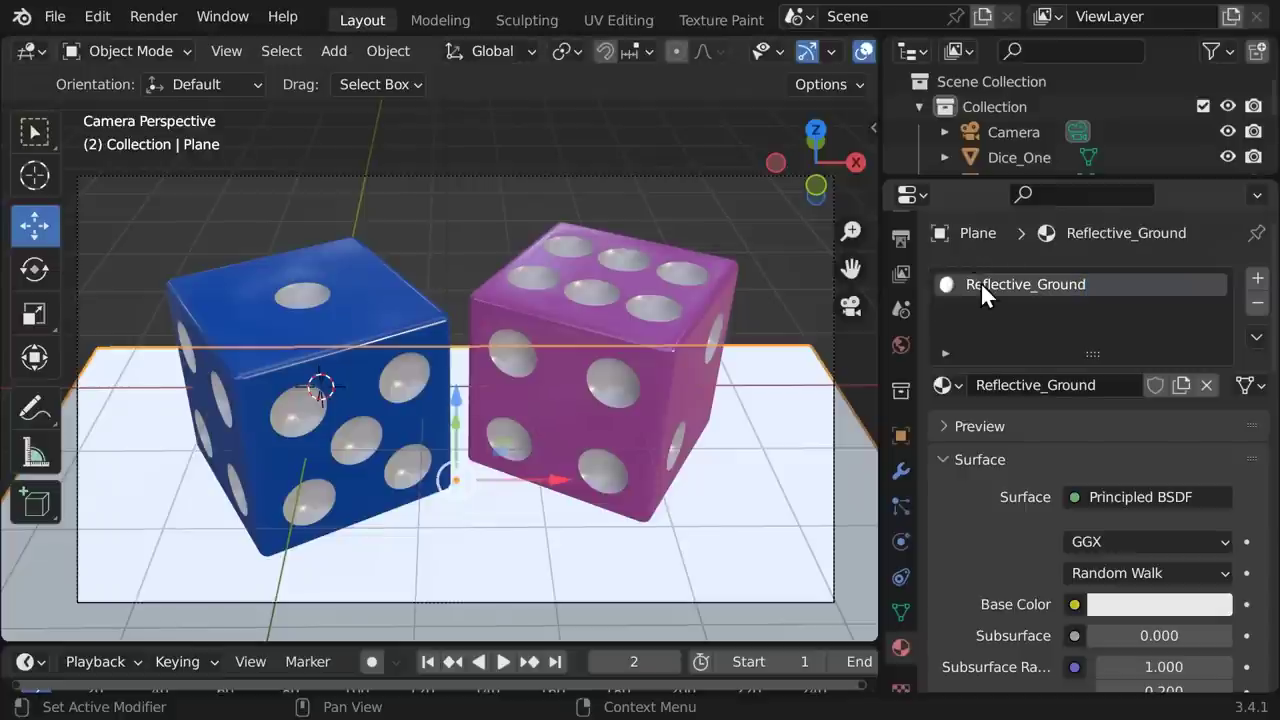
# Step: Make the material a Glossy BSDF with roughness 0.15 and render
pyautogui.click(1137, 497)
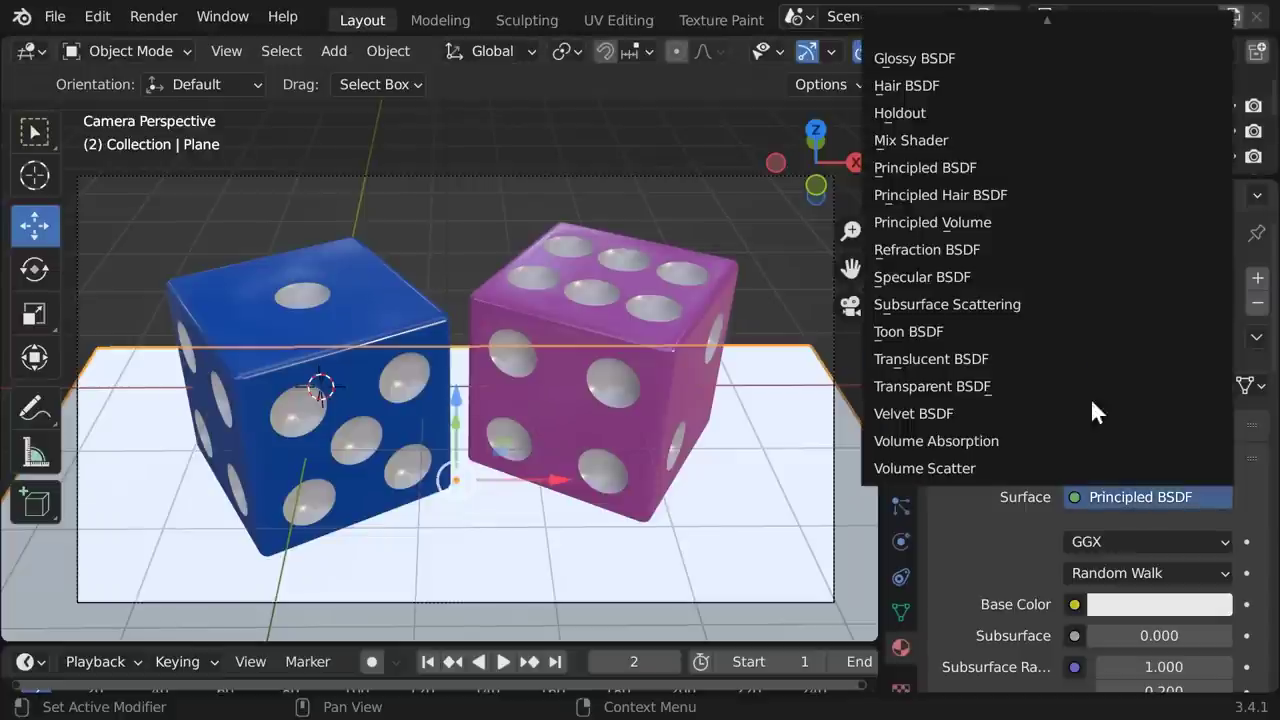
pyautogui.click(955, 62)
pyautogui.click(1140, 603)
pyautogui.write('.15')
pyautogui.press('Return')
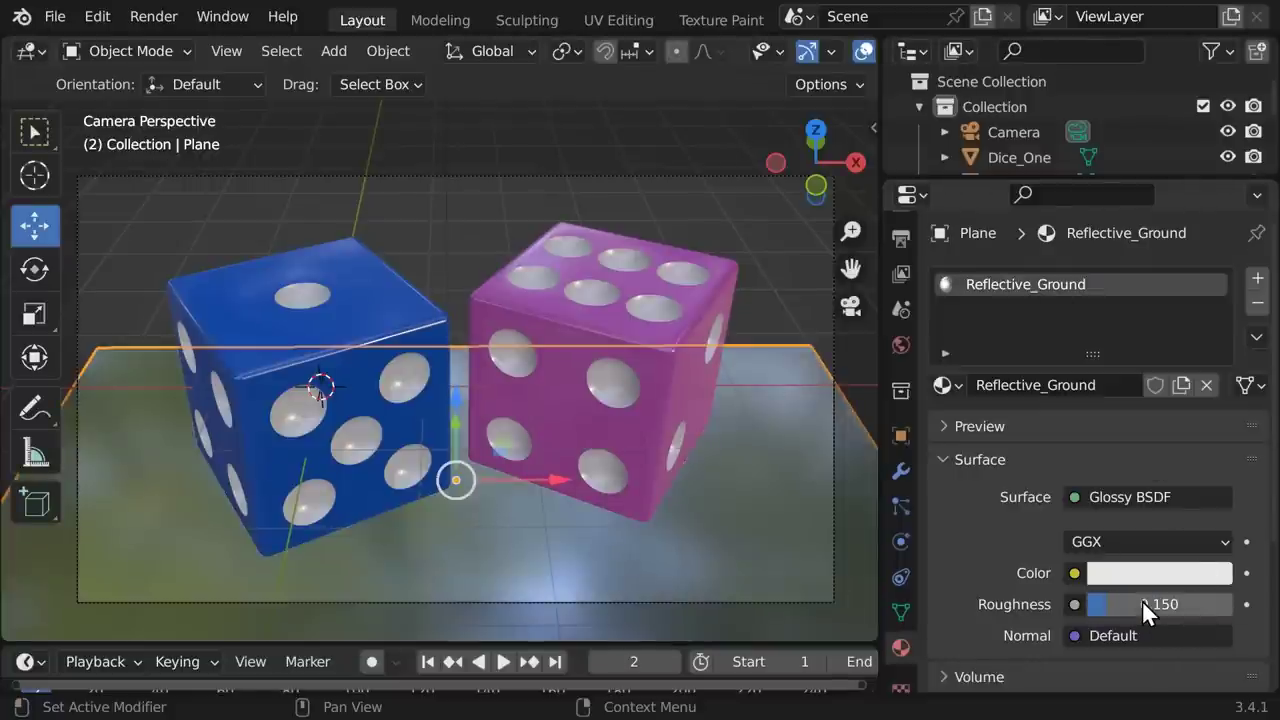
pyautogui.press('F12')
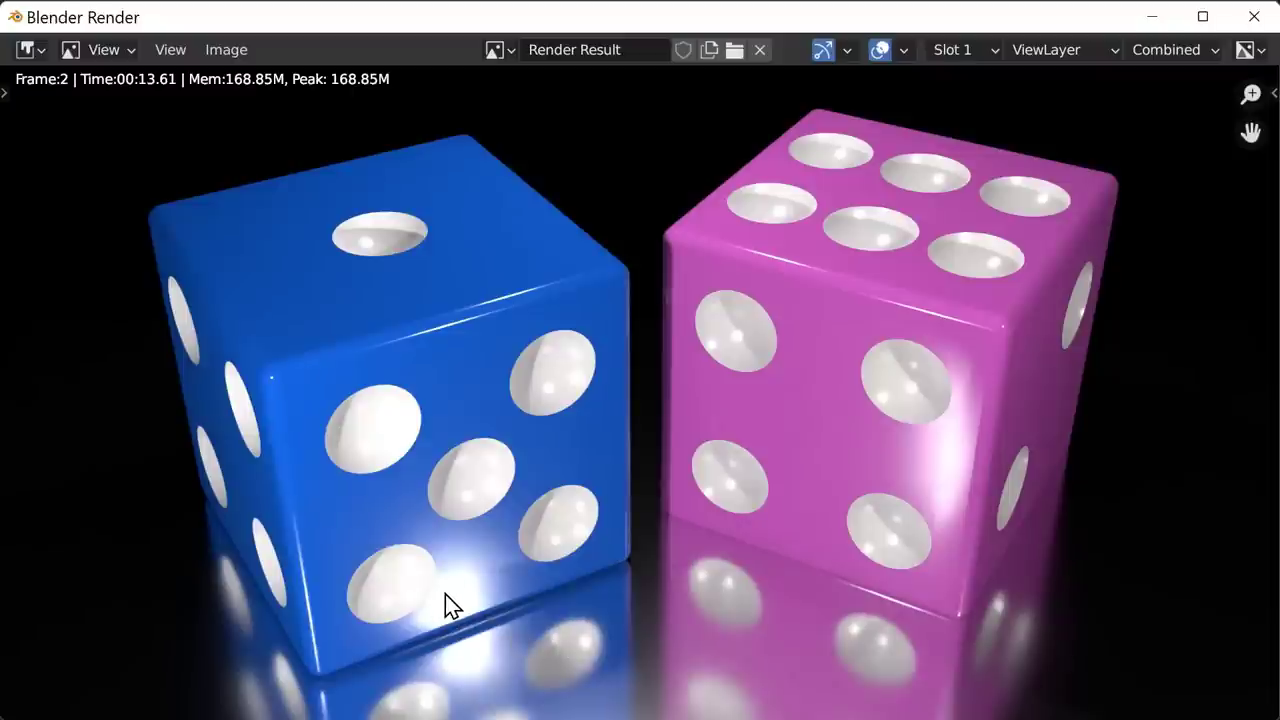
# Step: Turn off the plane's Glossy ray visibility and render again
pyautogui.click(1255, 16)
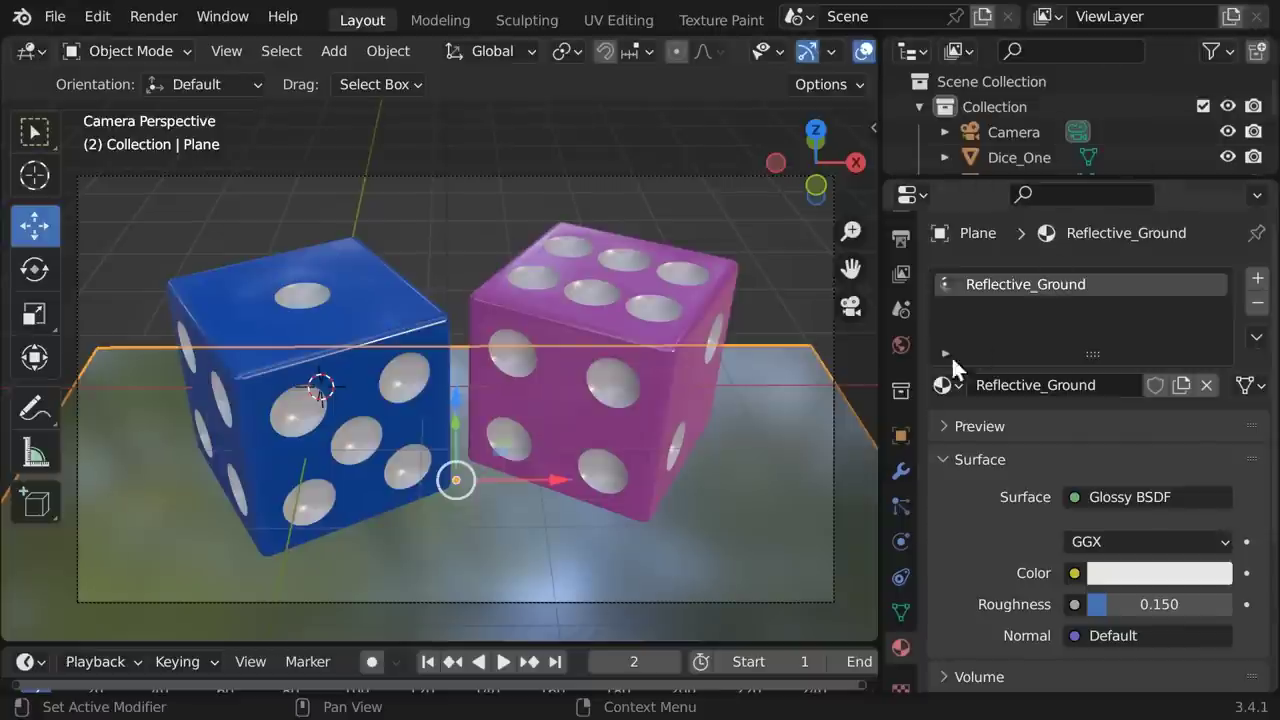
pyautogui.click(900, 436)
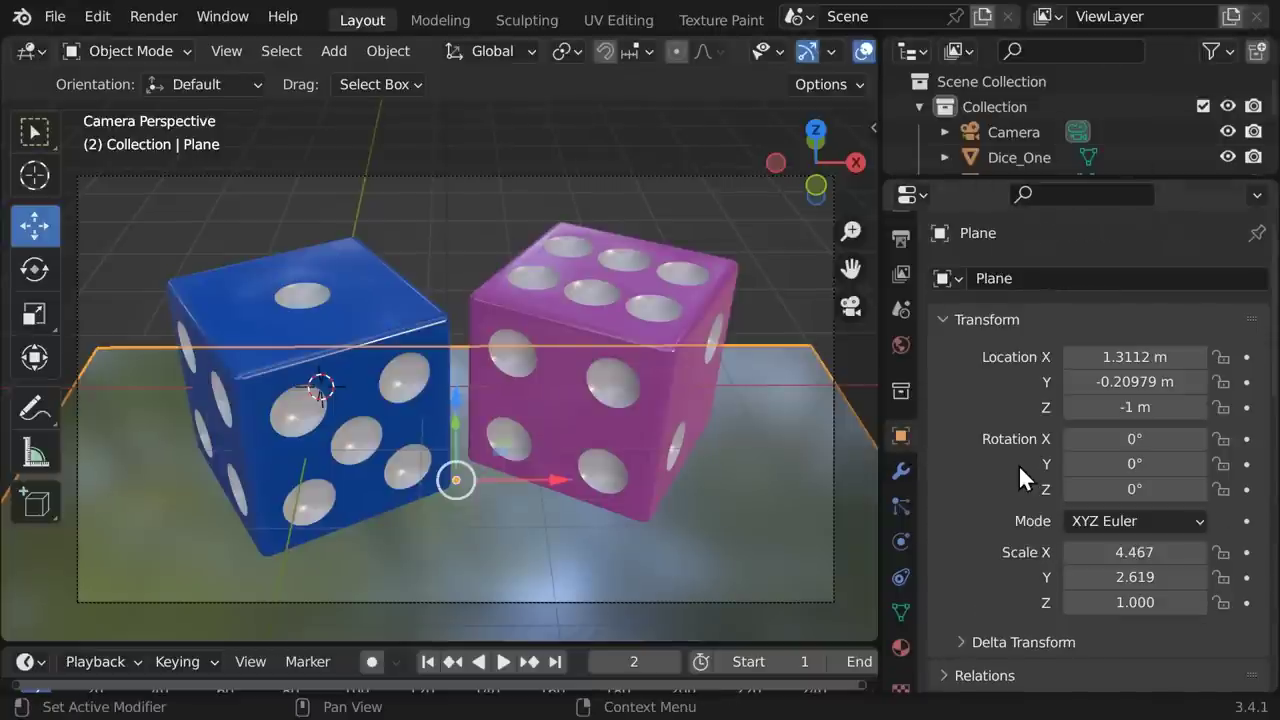
pyautogui.scroll(-6, 993, 466)
pyautogui.scroll(-9, 992, 466)
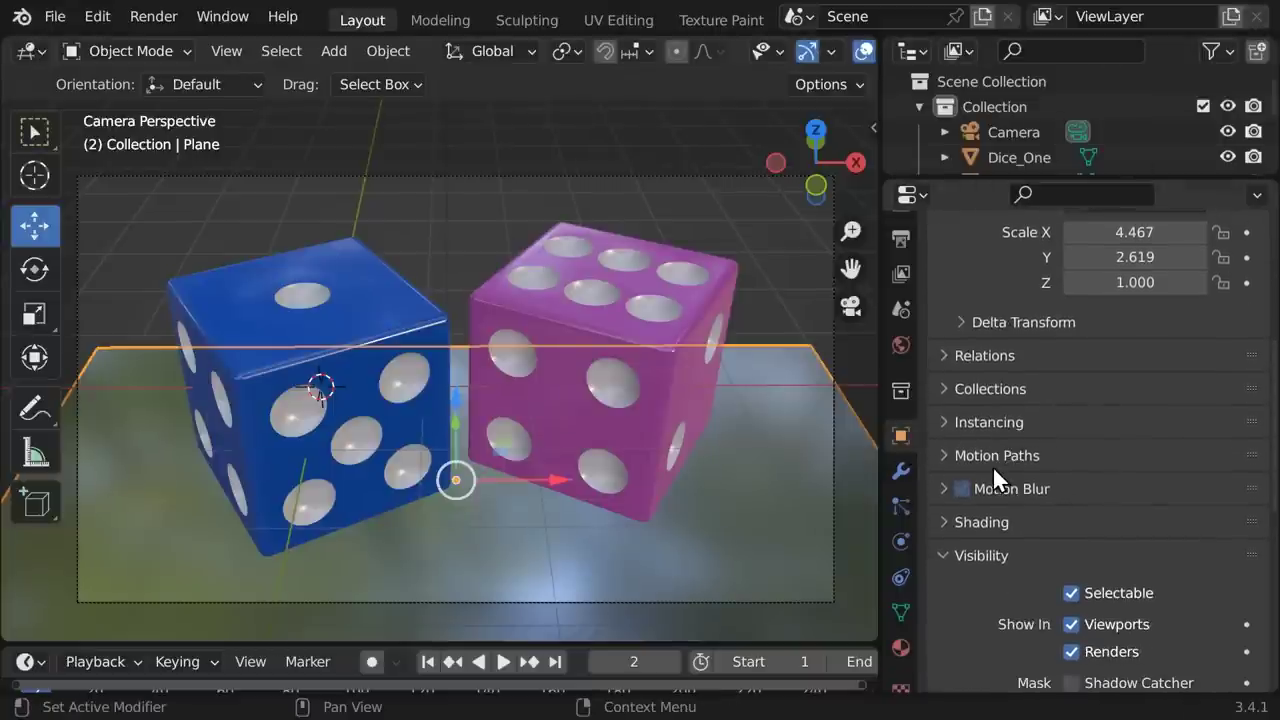
pyautogui.scroll(-3, 991, 462)
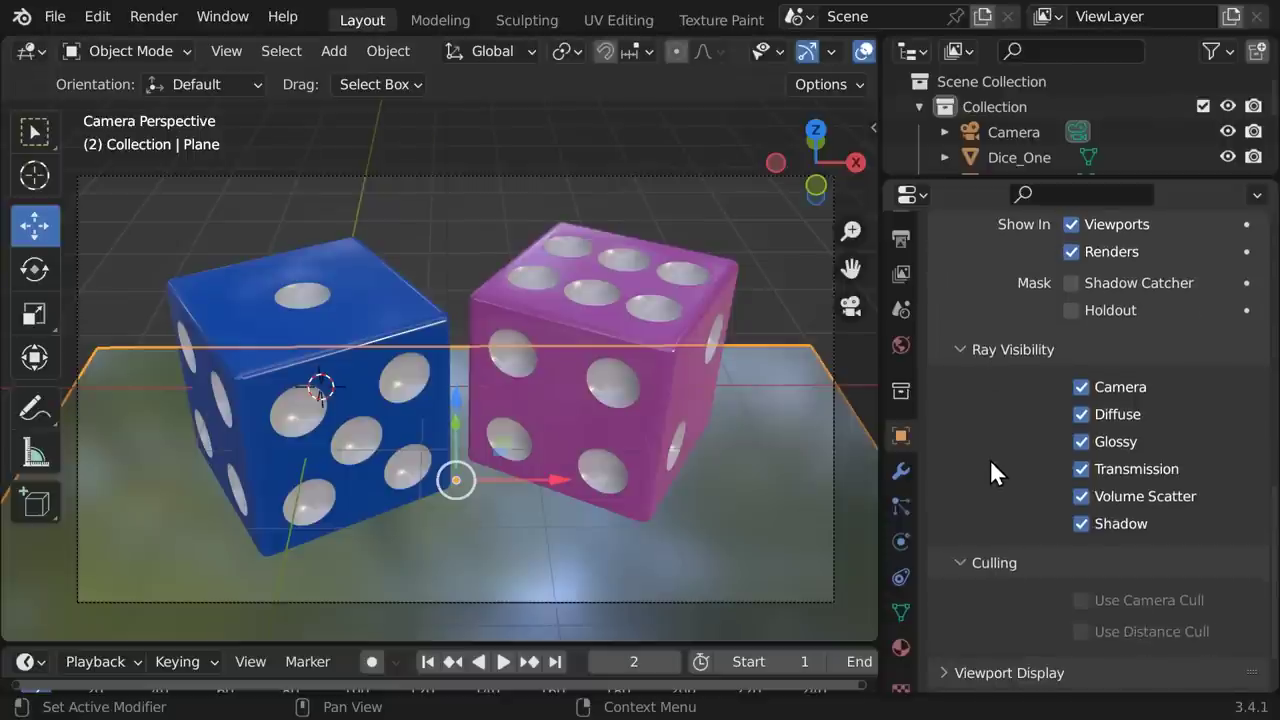
pyautogui.click(1080, 442)
pyautogui.press('F12')
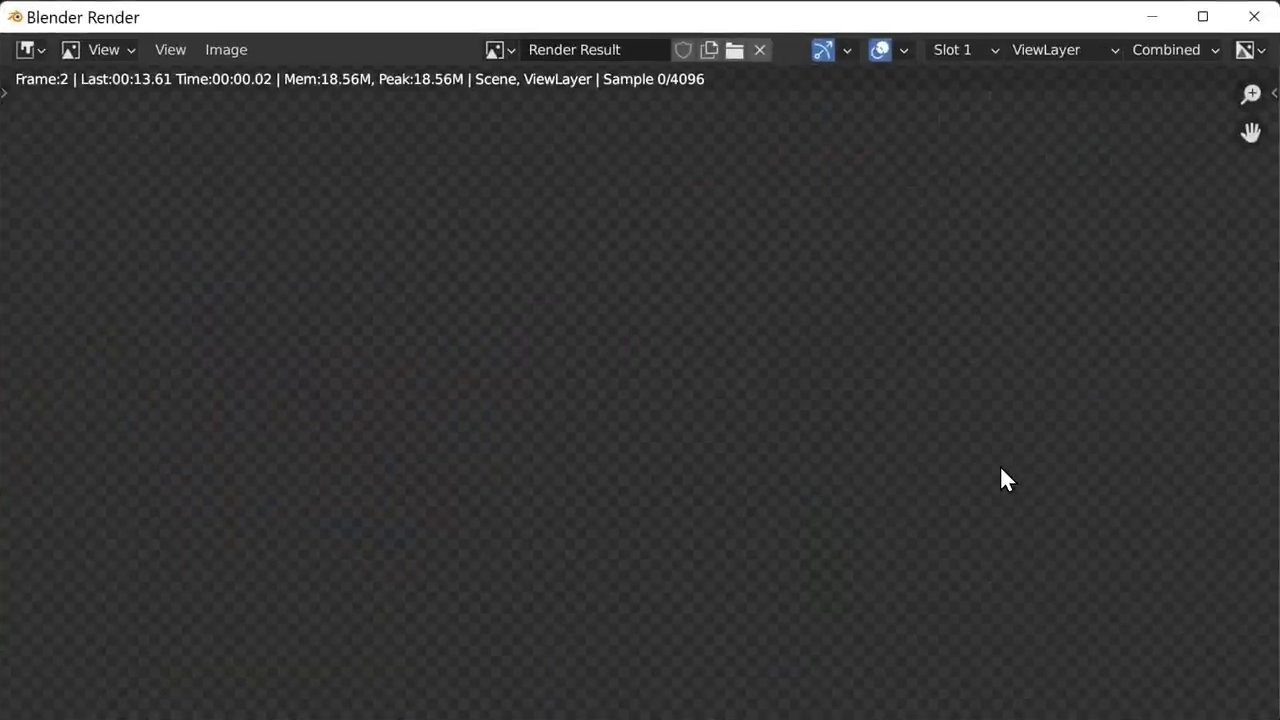
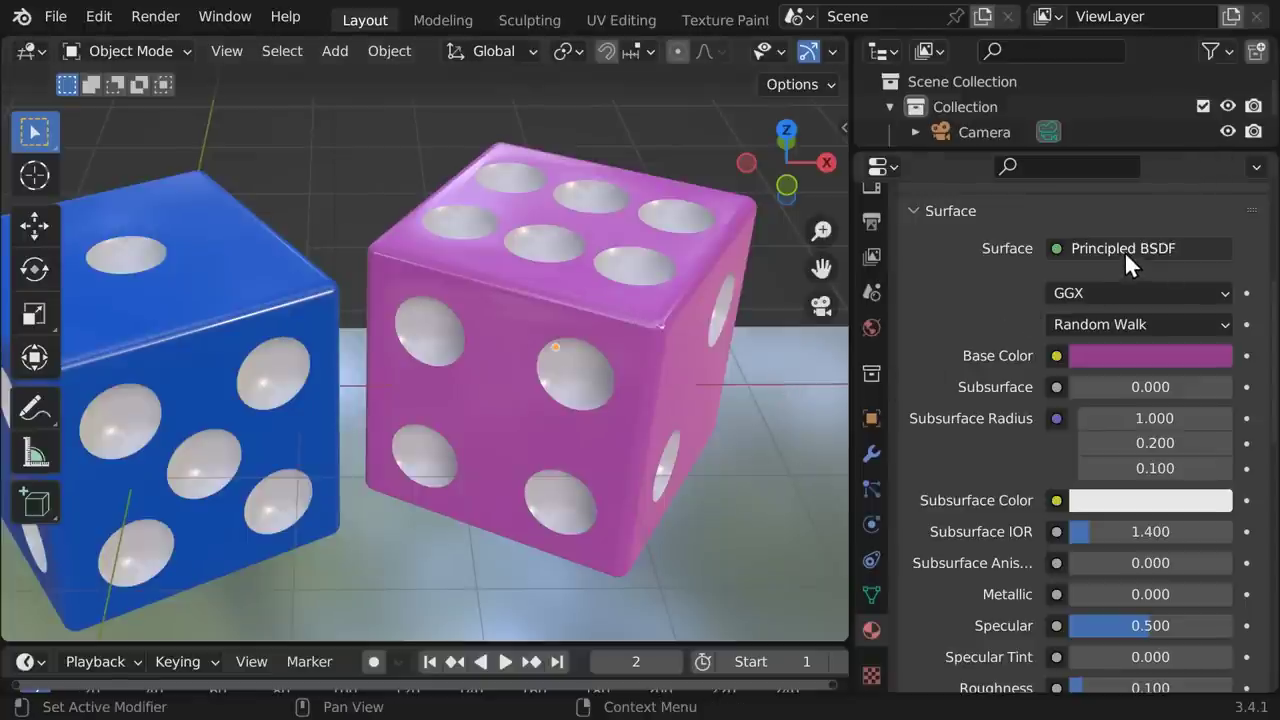
# Step: Review the pink die's Principled BSDF material settings, then switch to the browser's manual page
pyautogui.moveTo(1272, 320); pyautogui.dragTo(1266, 523)
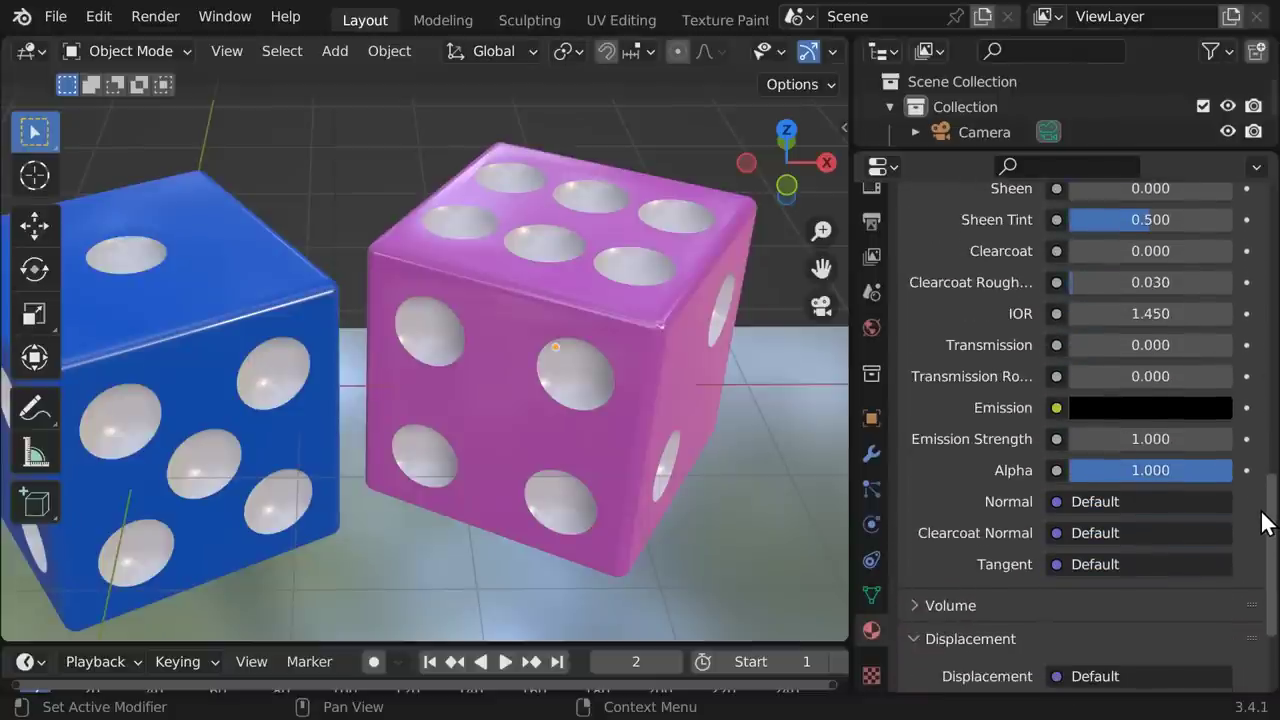
pyautogui.scroll(15, 1266, 523)
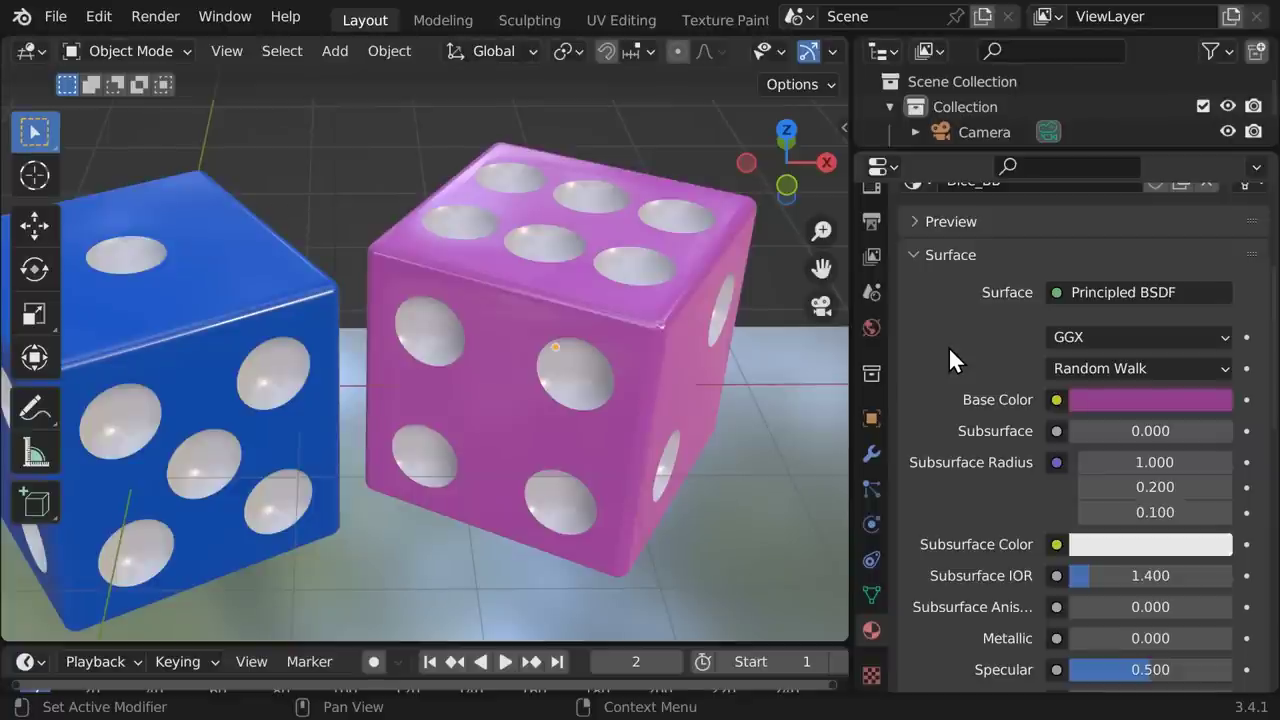
pyautogui.hotkey('alt', 'Tab')
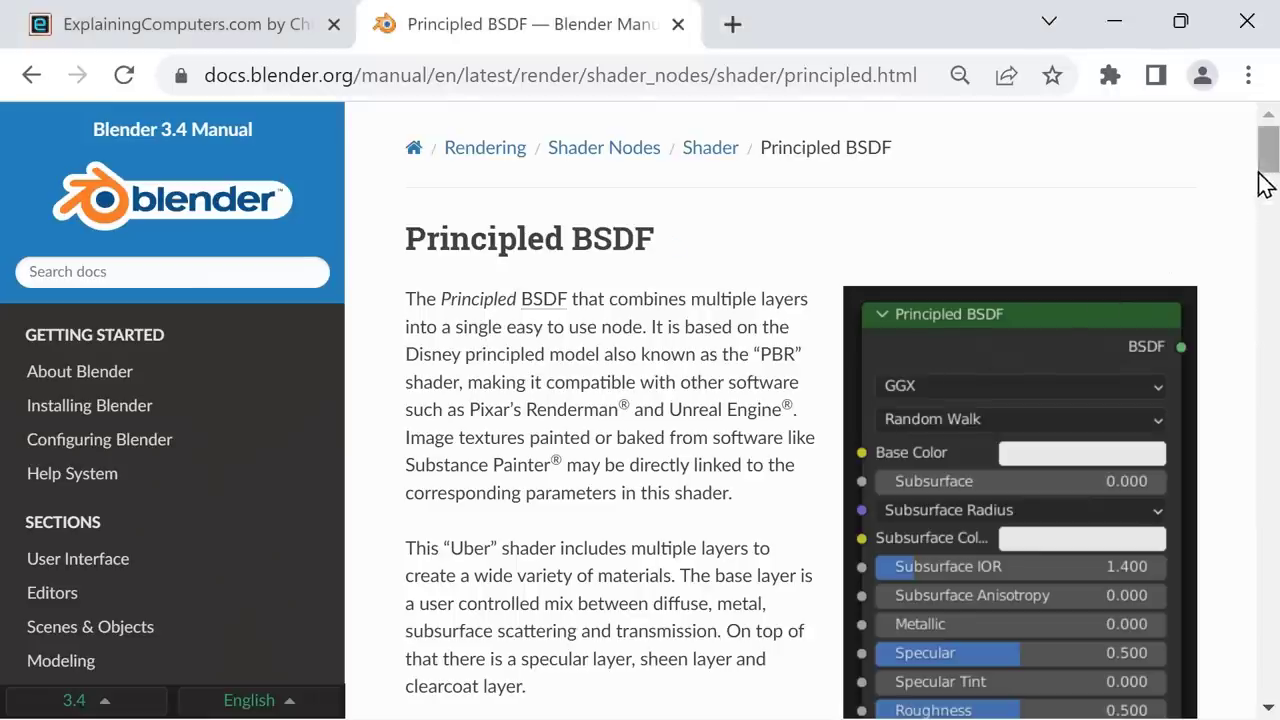
# Step: Scroll the Principled BSDF manual down to the anisotropic roughness chart and back up
pyautogui.moveTo(1271, 165); pyautogui.dragTo(1221, 598)
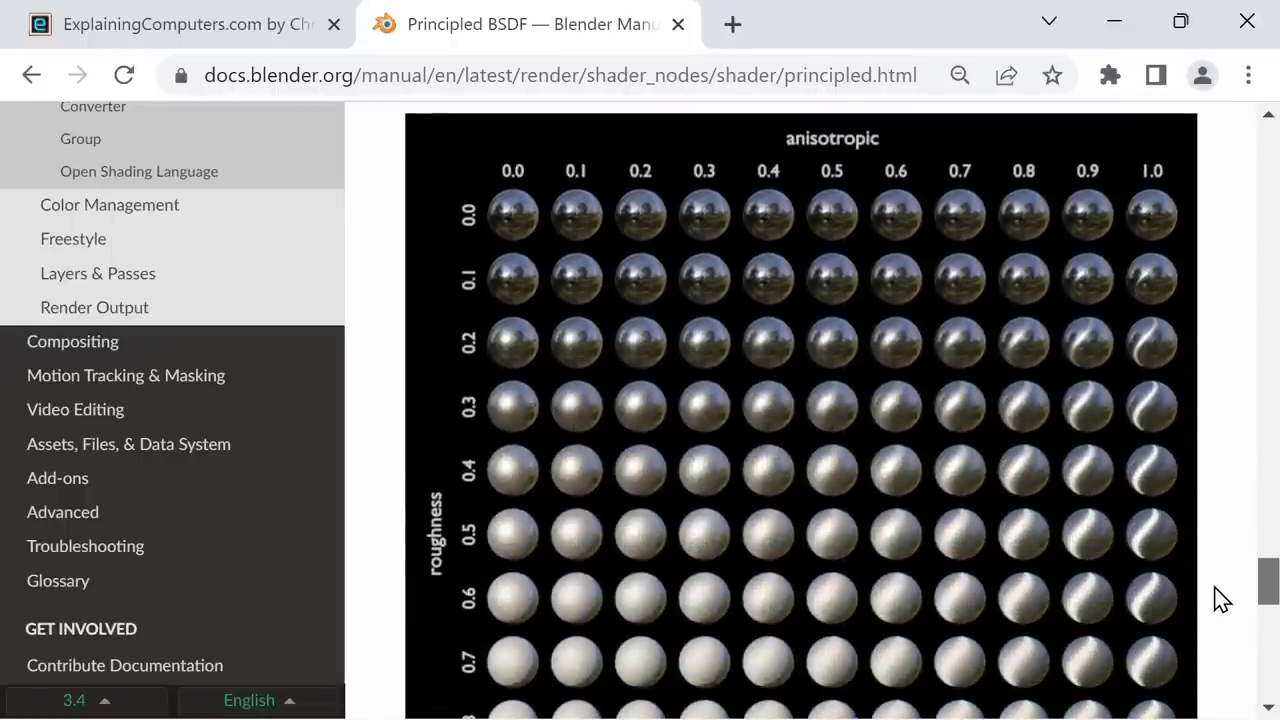
pyautogui.moveTo(1221, 598); pyautogui.dragTo(1223, 129)
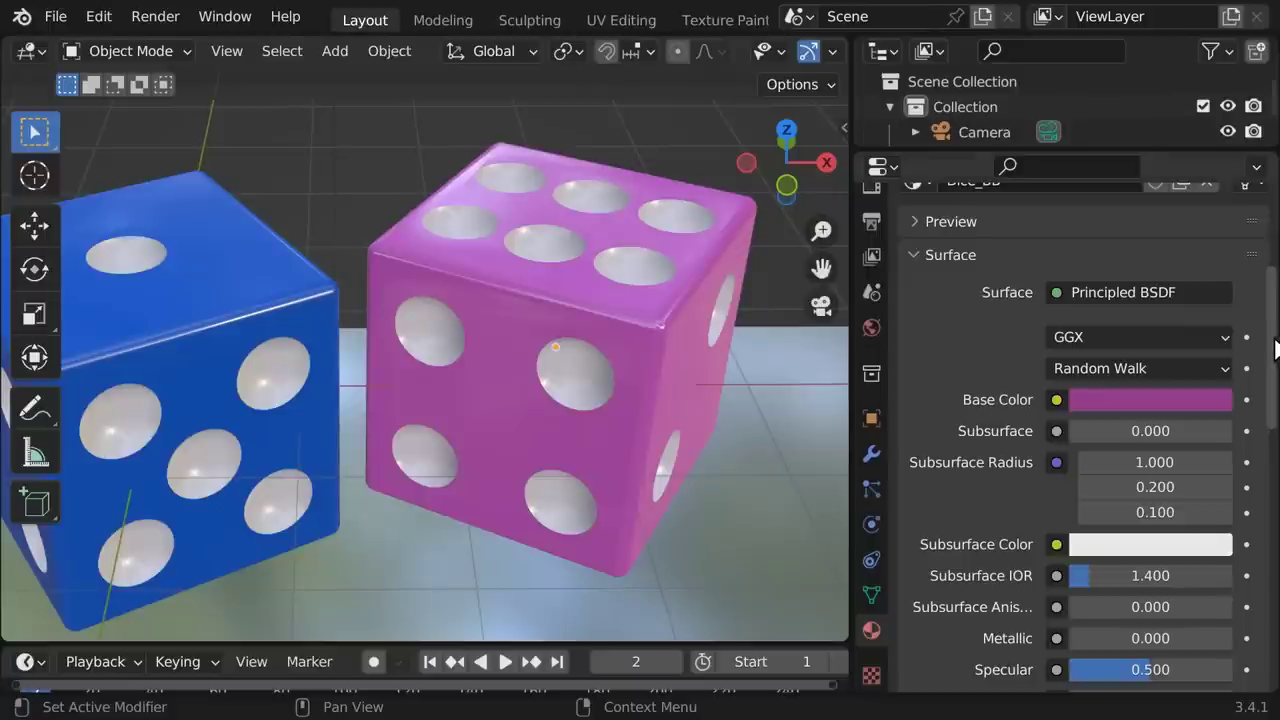
# Step: Scroll Material Properties to the top and bring up the shader list for the Principled BSDF Surface
pyautogui.scroll(-10, 1255, 500)
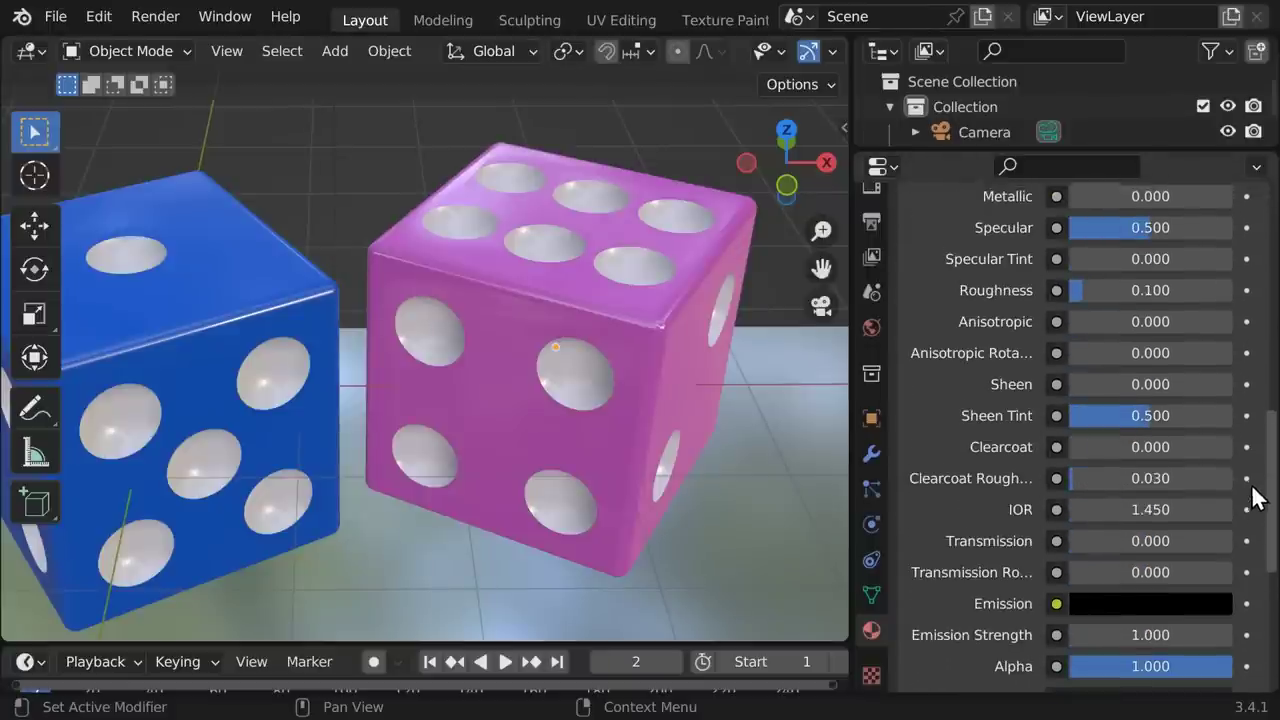
pyautogui.scroll(5, 1252, 480)
pyautogui.scroll(3, 1252, 425)
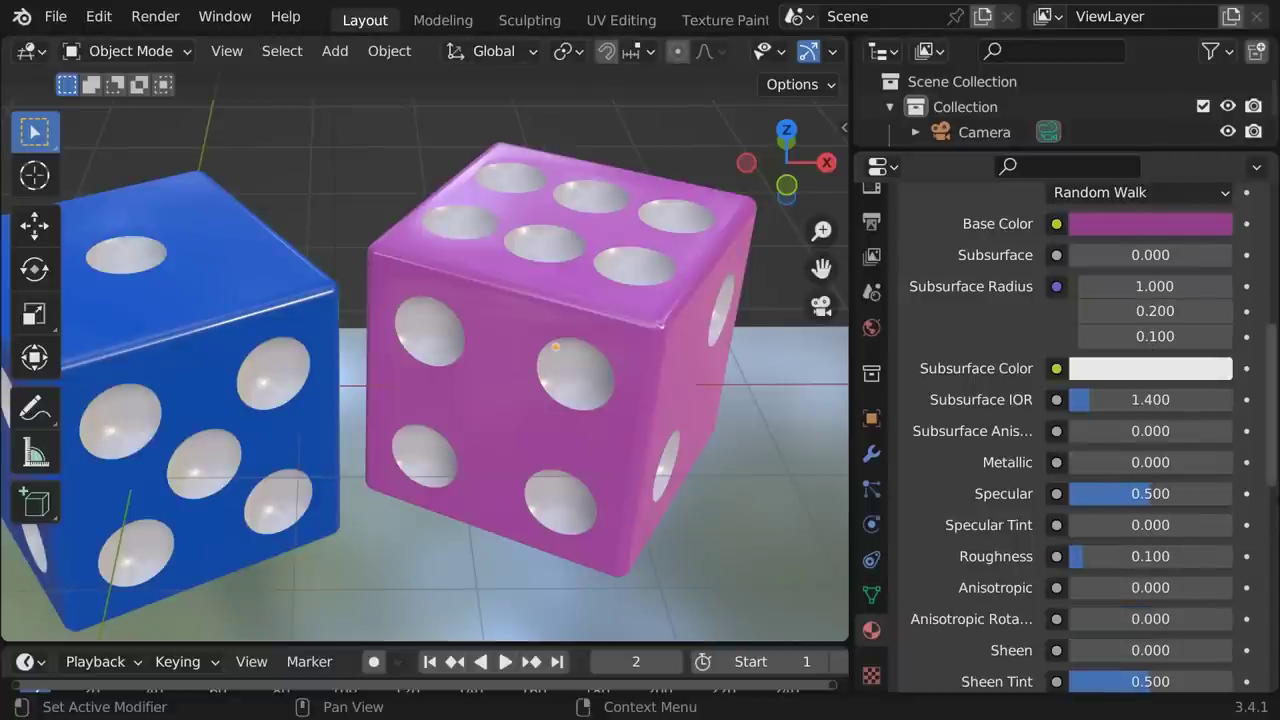
pyautogui.scroll(4, 1276, 430)
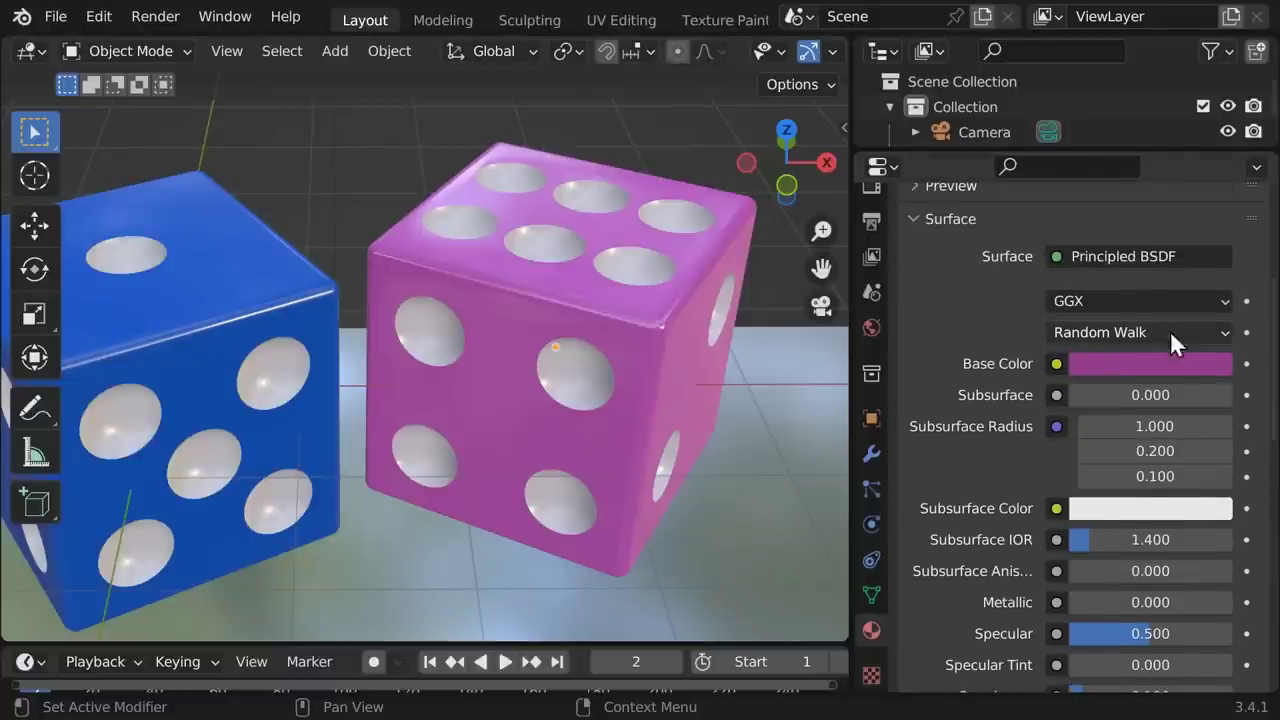
pyautogui.click(1104, 257)
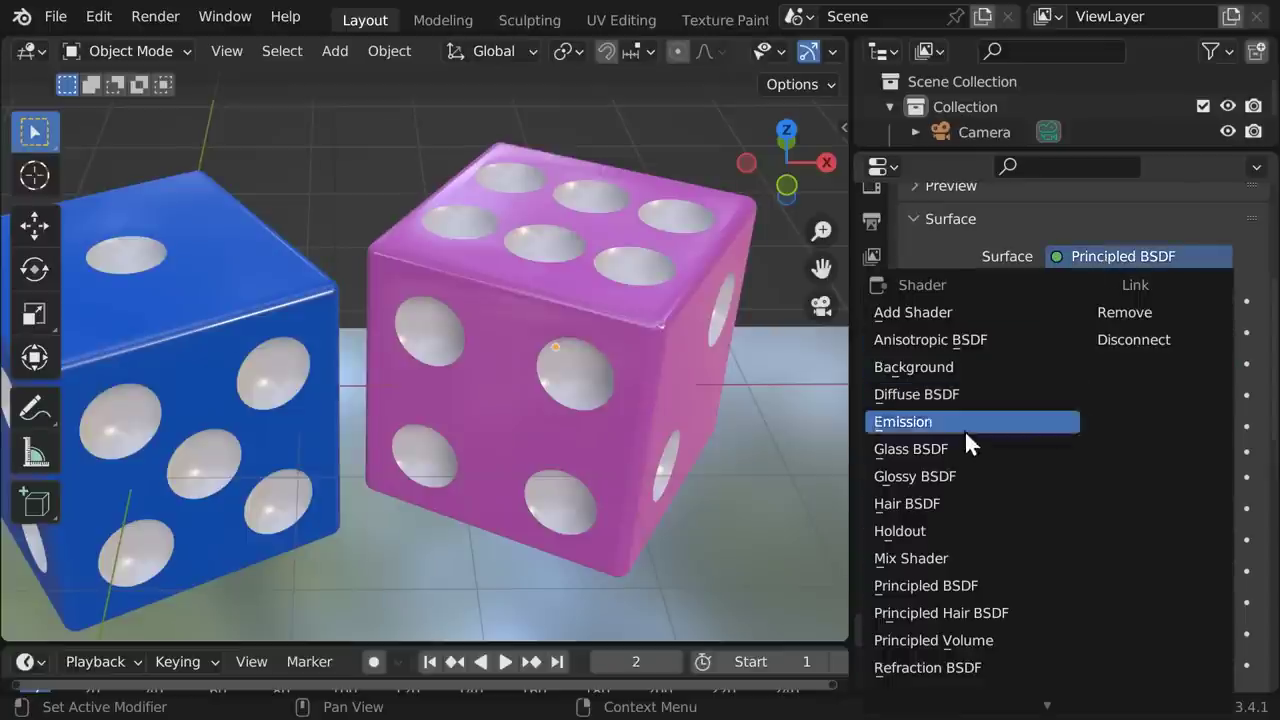
# Step: Switch the pink die's surface to Glossy BSDF with roughness 0.335
pyautogui.click(957, 475)
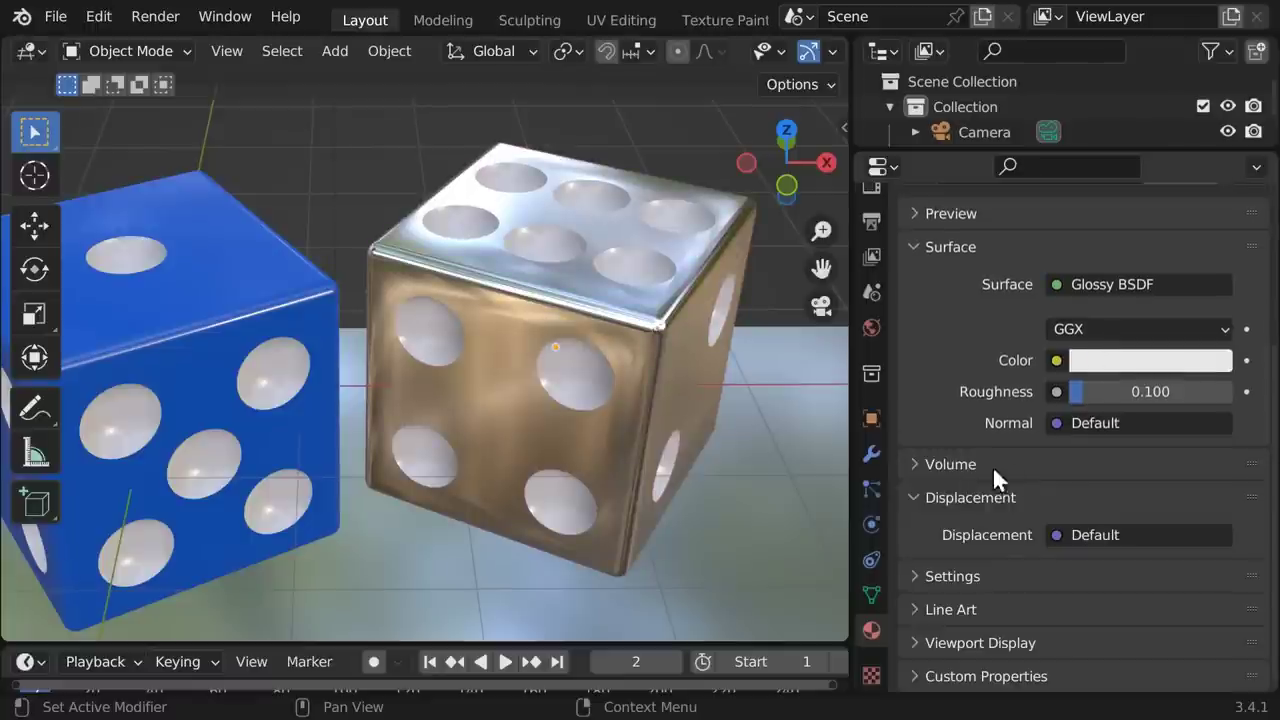
pyautogui.moveTo(1080, 392); pyautogui.dragTo(1119, 392)
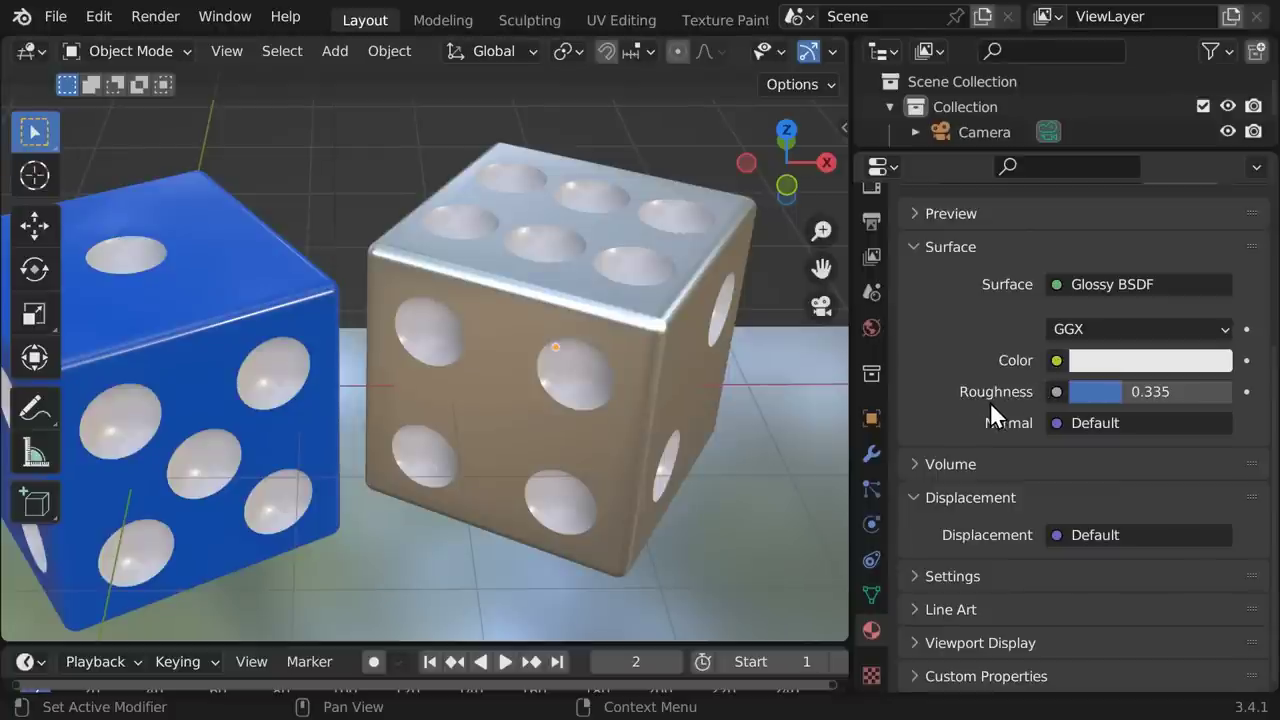
pyautogui.click(1055, 360)
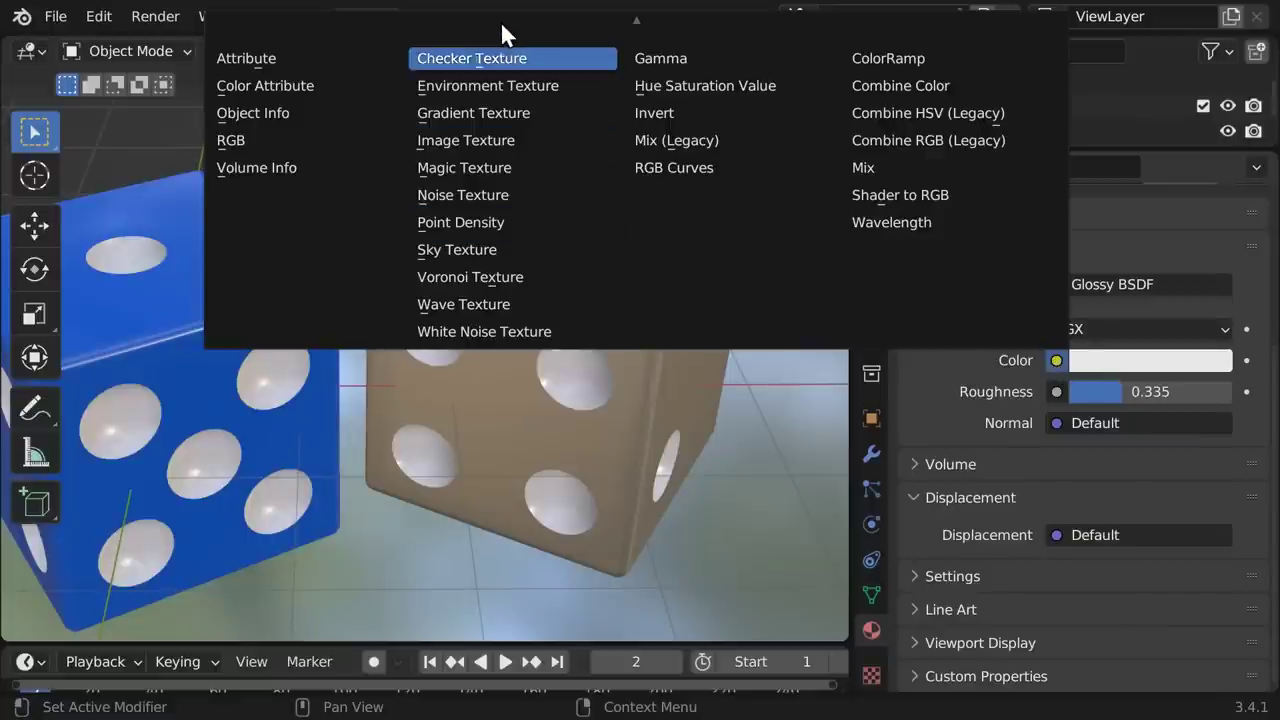
# Step: Drive the die's colour with a Brick Texture: grey mortar, red Color1, purple Color2
pyautogui.moveTo(497, 21)
pyautogui.click(469, 55)
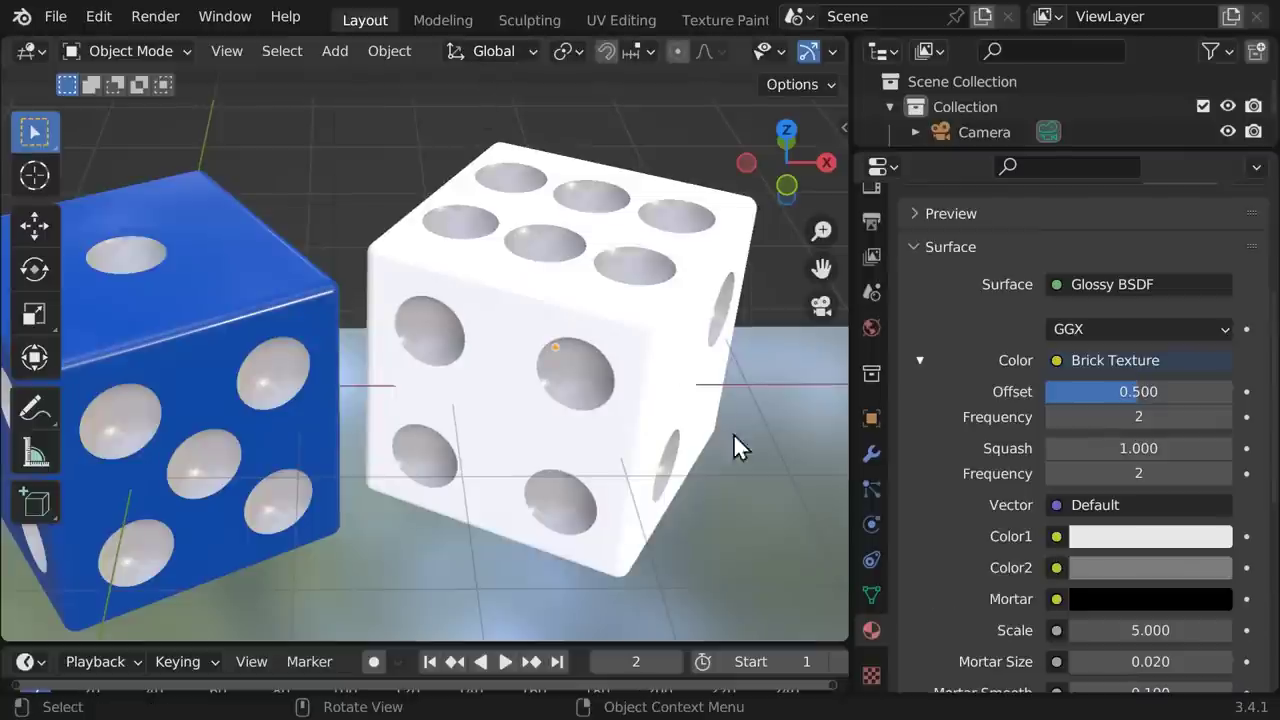
pyautogui.click(1107, 603)
pyautogui.moveTo(1210, 372); pyautogui.dragTo(1212, 330)
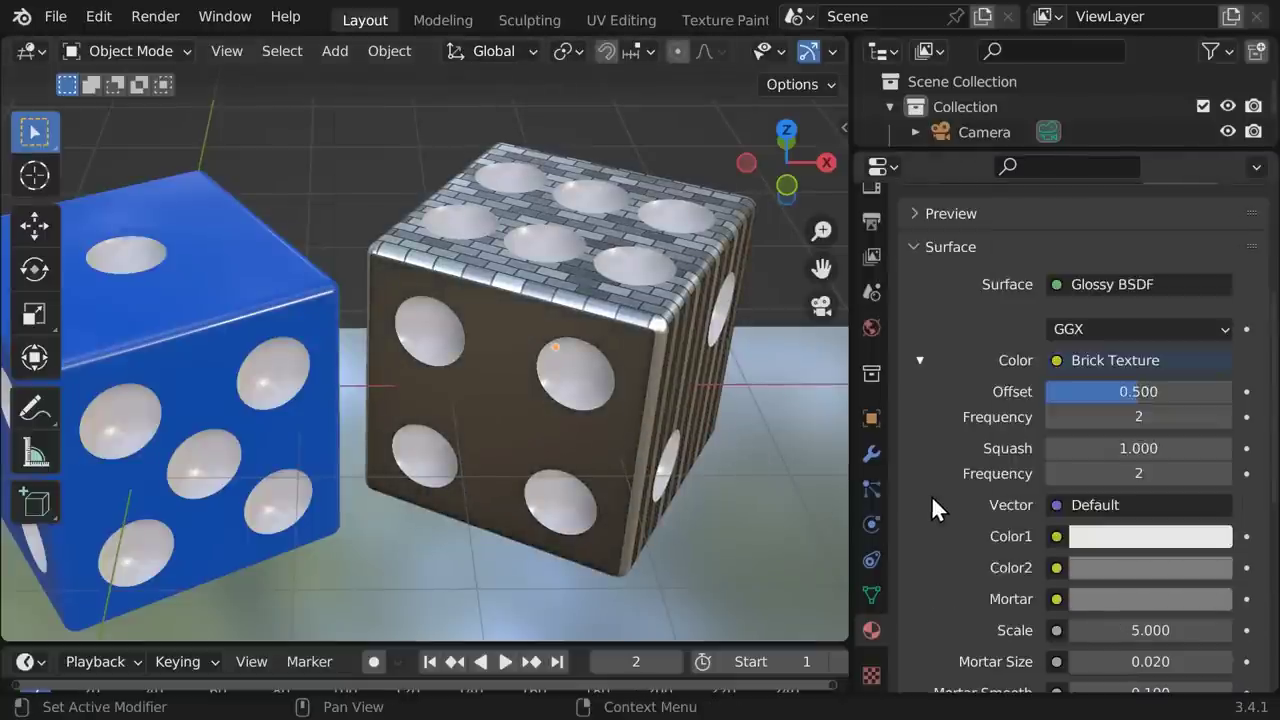
pyautogui.click(1106, 541)
pyautogui.click(1111, 338)
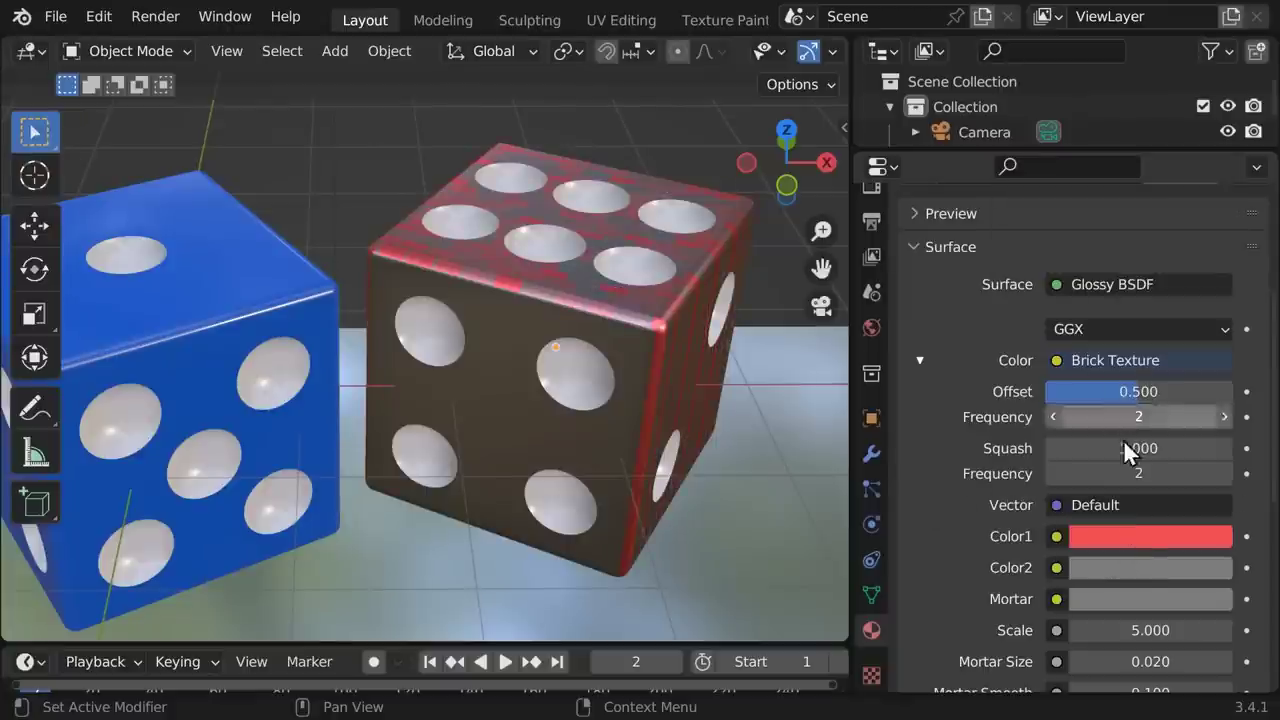
pyautogui.click(1145, 568)
pyautogui.click(1166, 283)
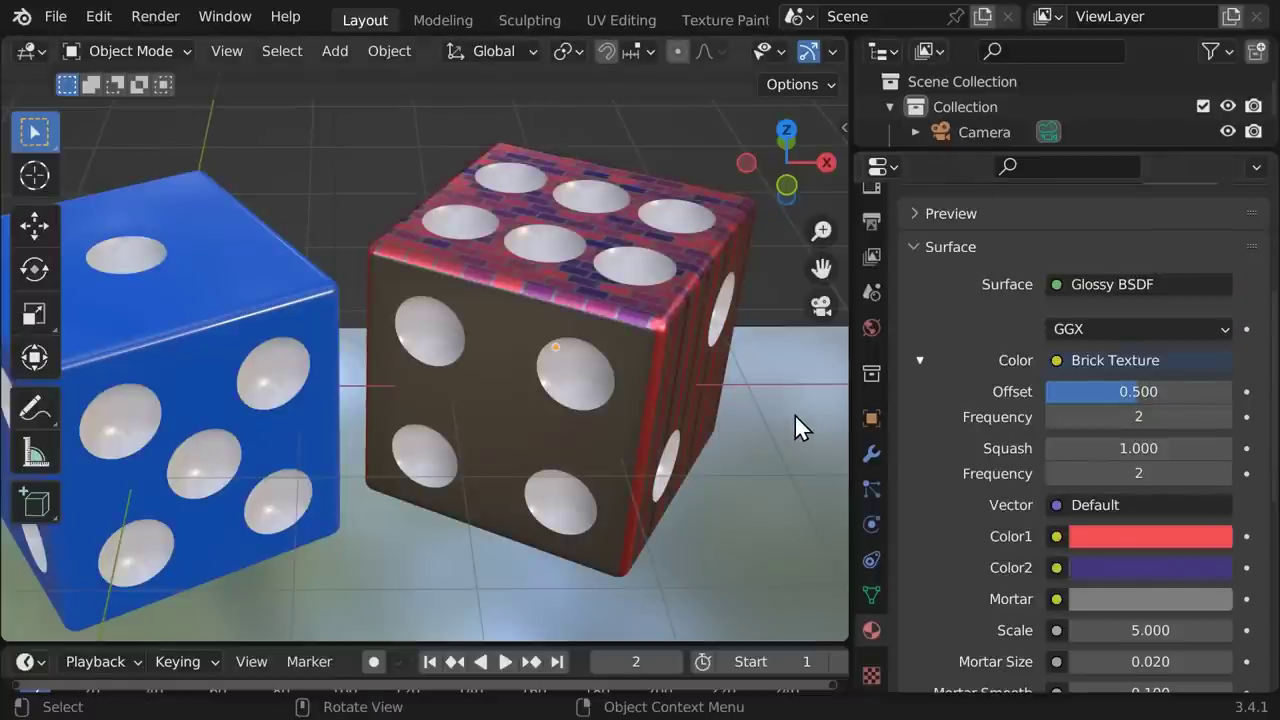
pyautogui.click(1050, 358)
# Step: Load Tarnished_Railway_Brass.png from the Textures folder as an Image Texture for the die's colour
pyautogui.click(518, 140)
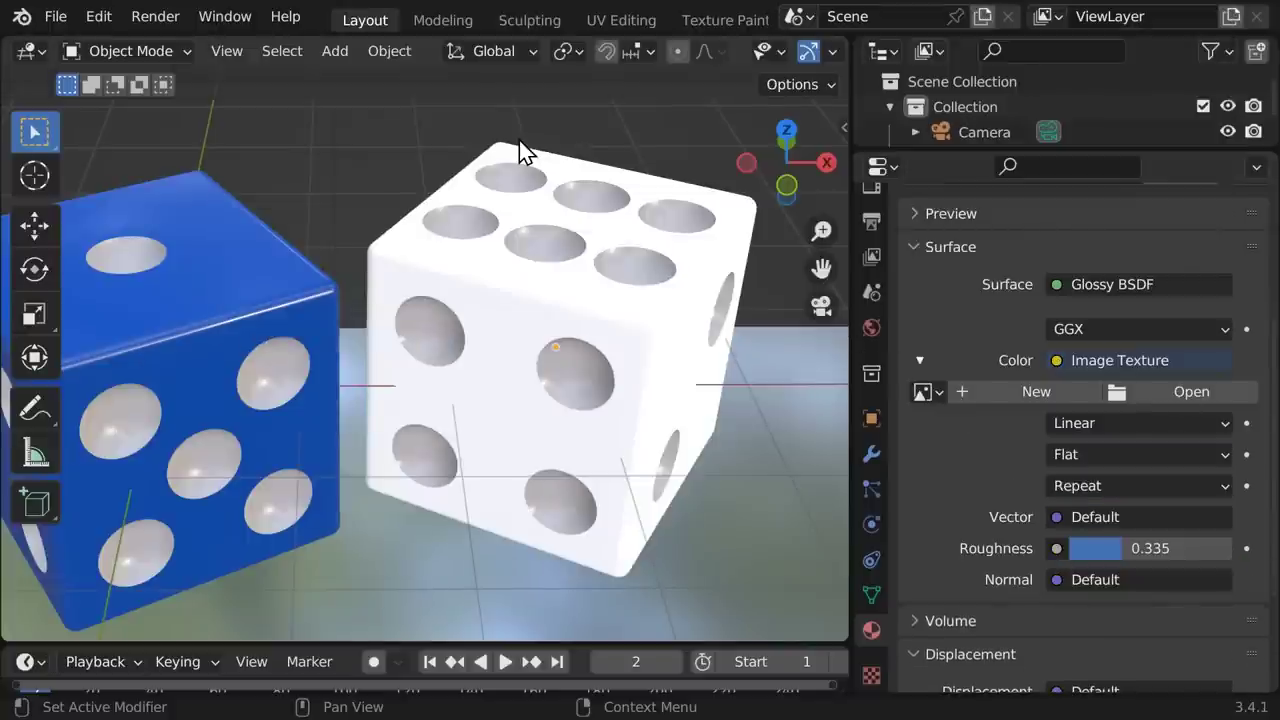
pyautogui.click(1171, 389)
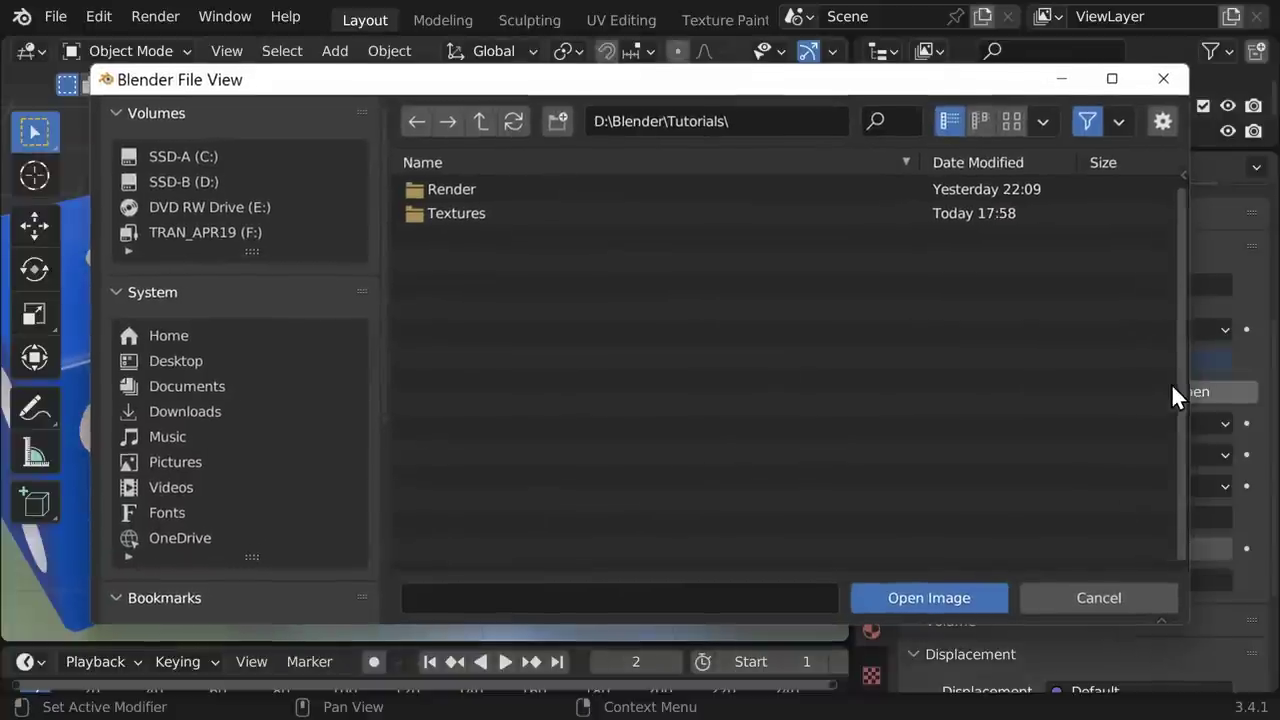
pyautogui.doubleClick(480, 214)
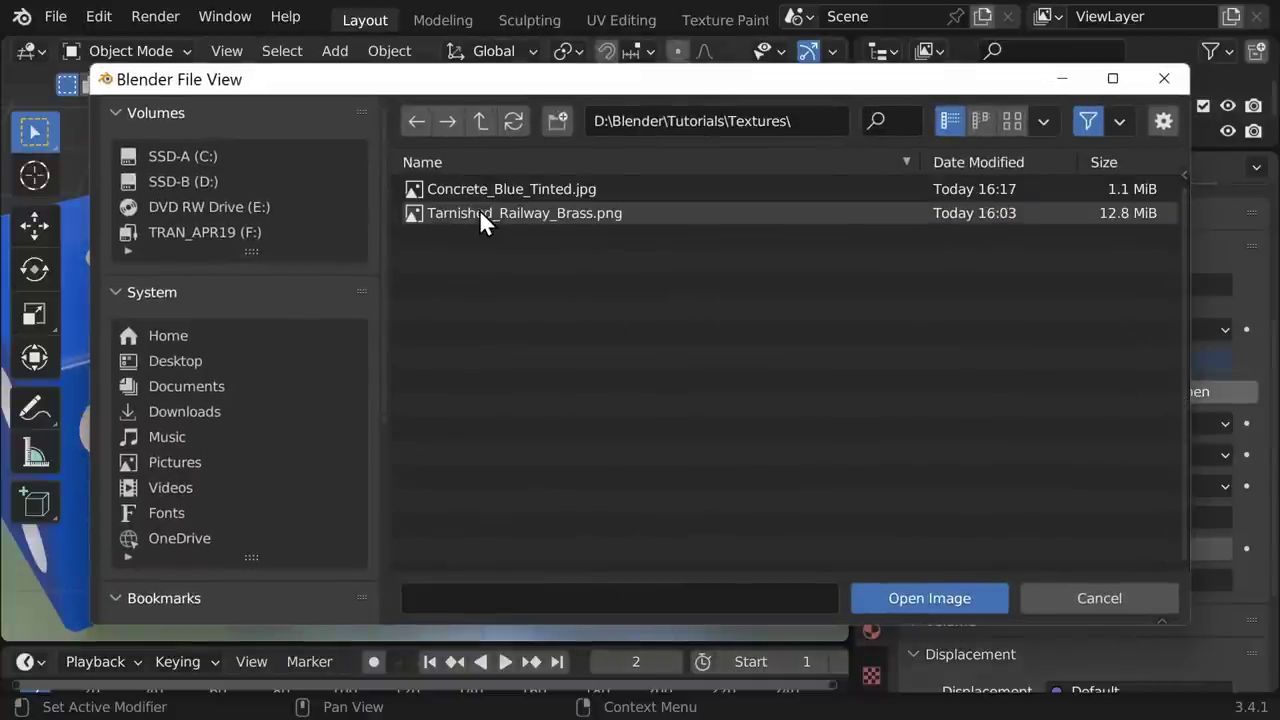
pyautogui.click(479, 212)
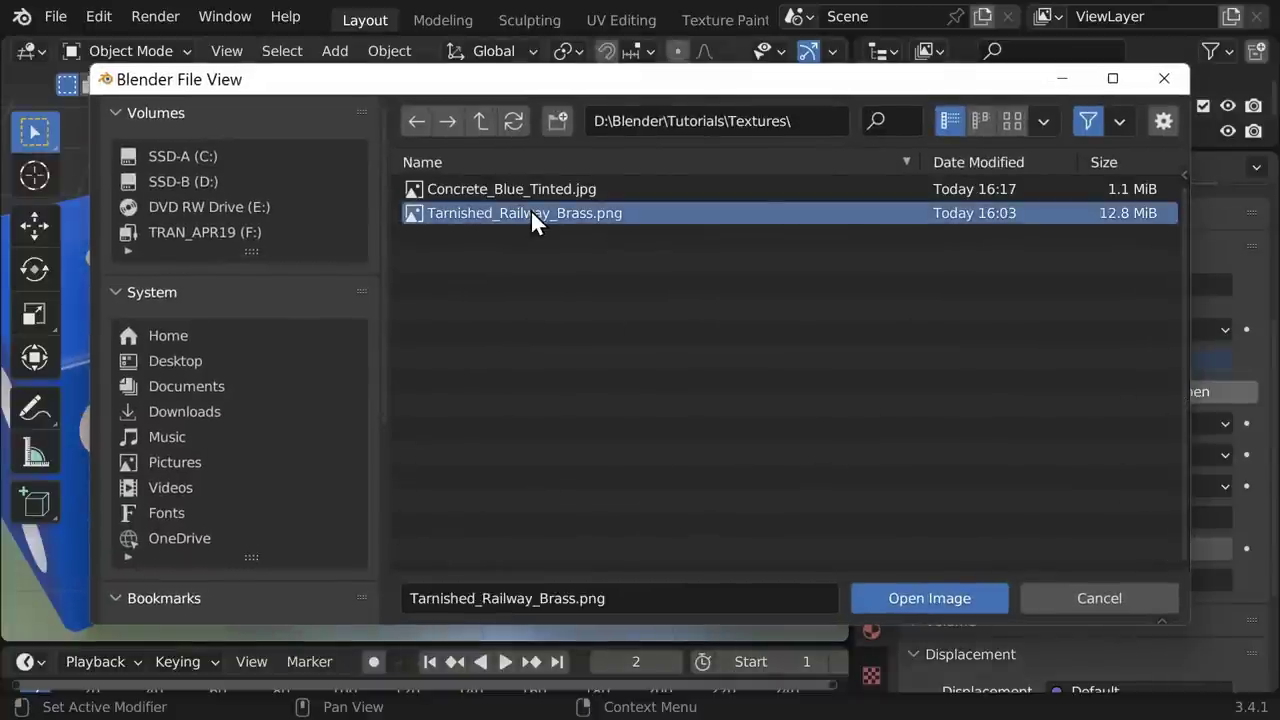
pyautogui.click(914, 599)
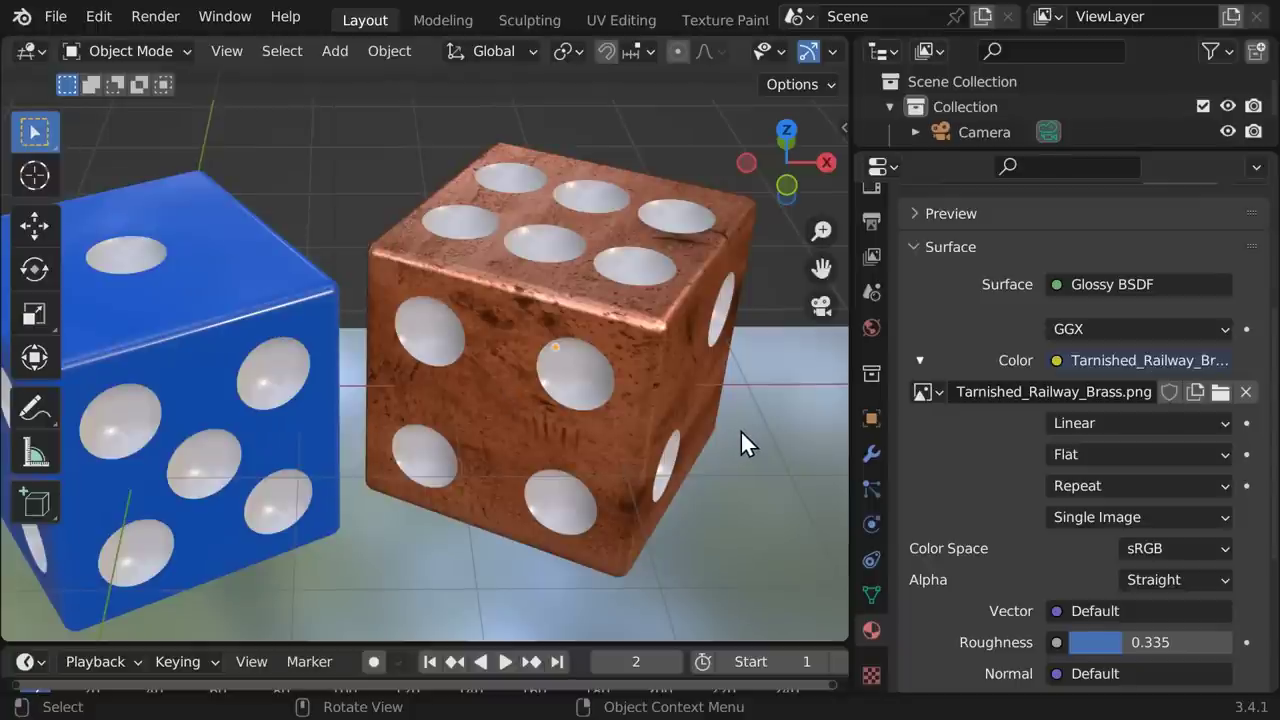
pyautogui.click(1068, 357)
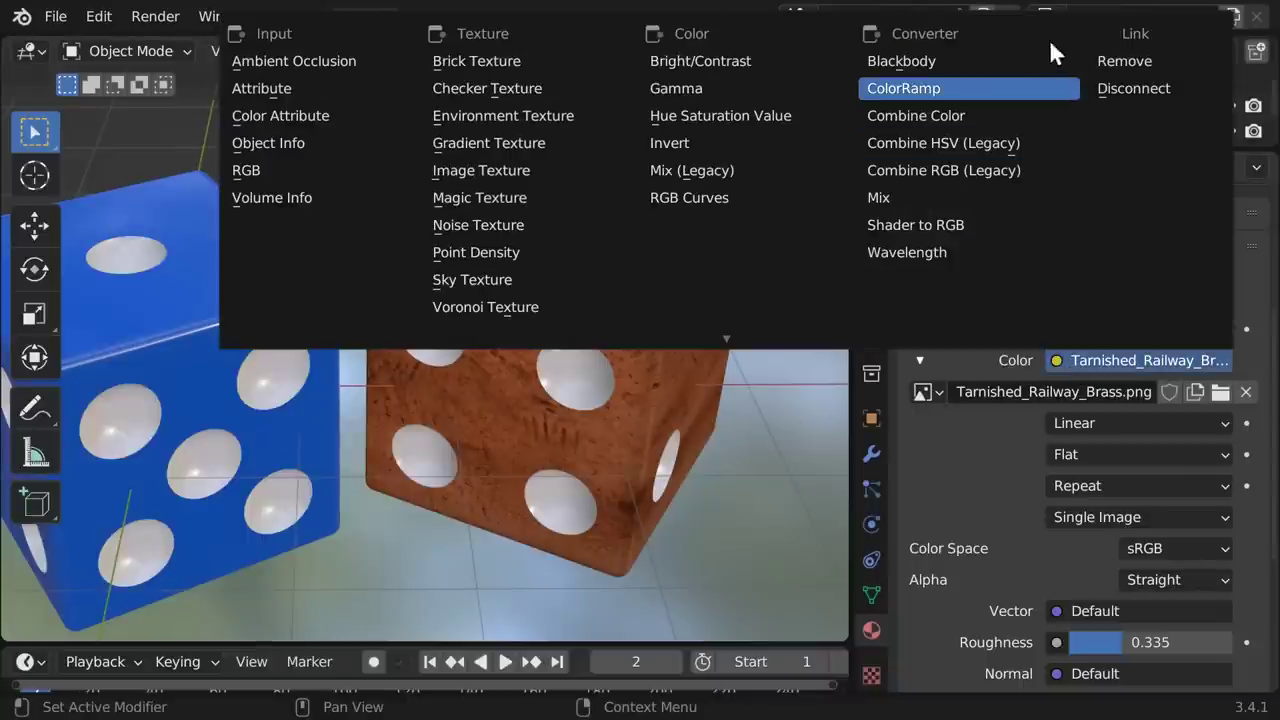
# Step: Remove the brass image, switch the surface to Glass BSDF, and tint it magenta
pyautogui.click(1132, 58)
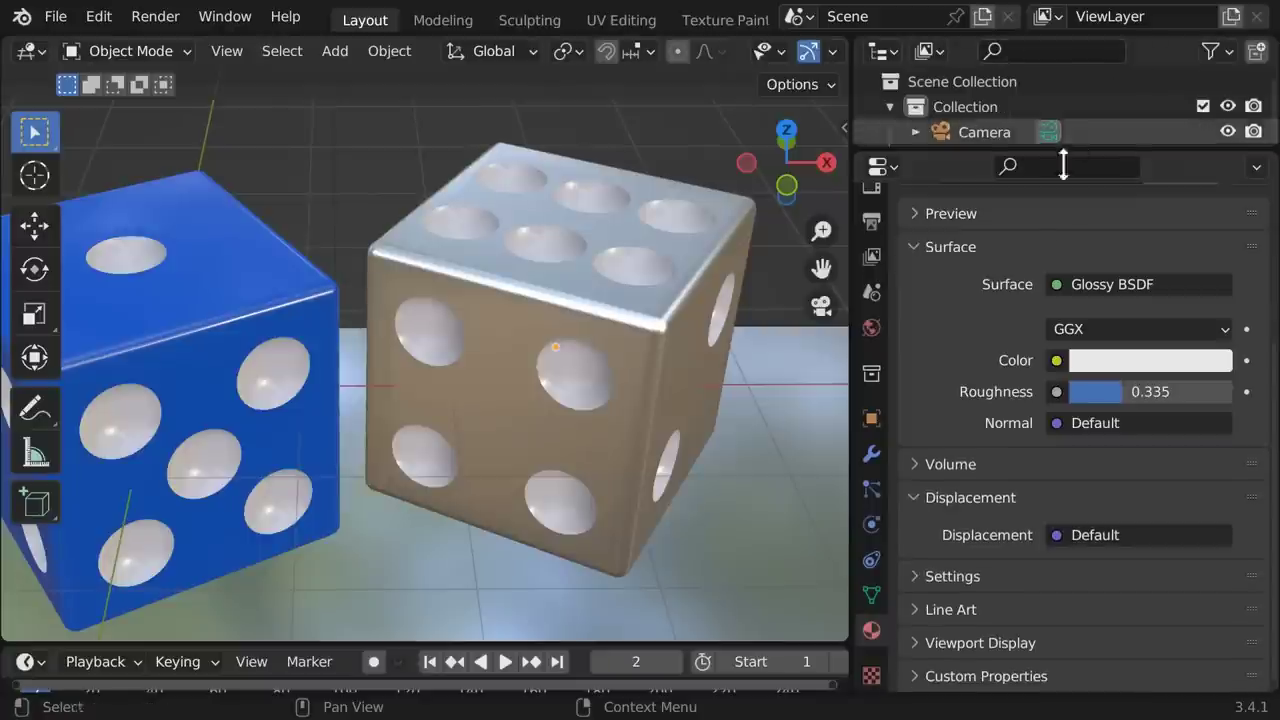
pyautogui.click(1084, 286)
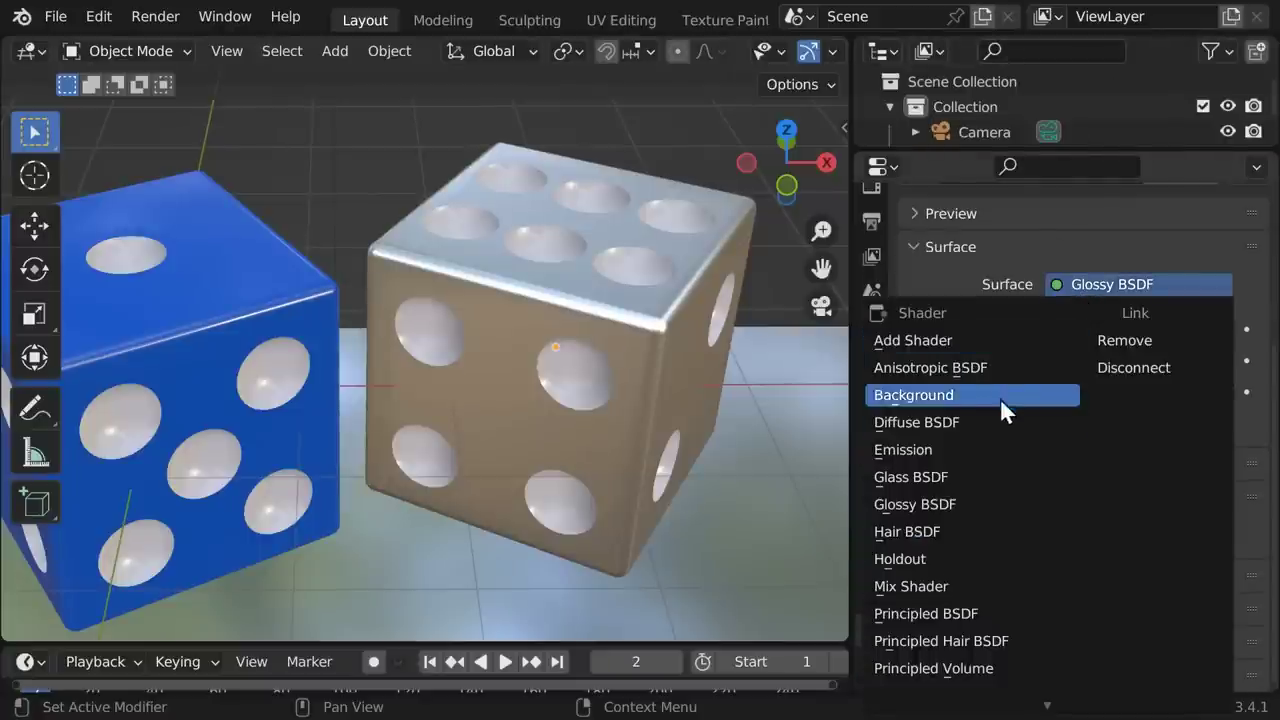
pyautogui.click(951, 476)
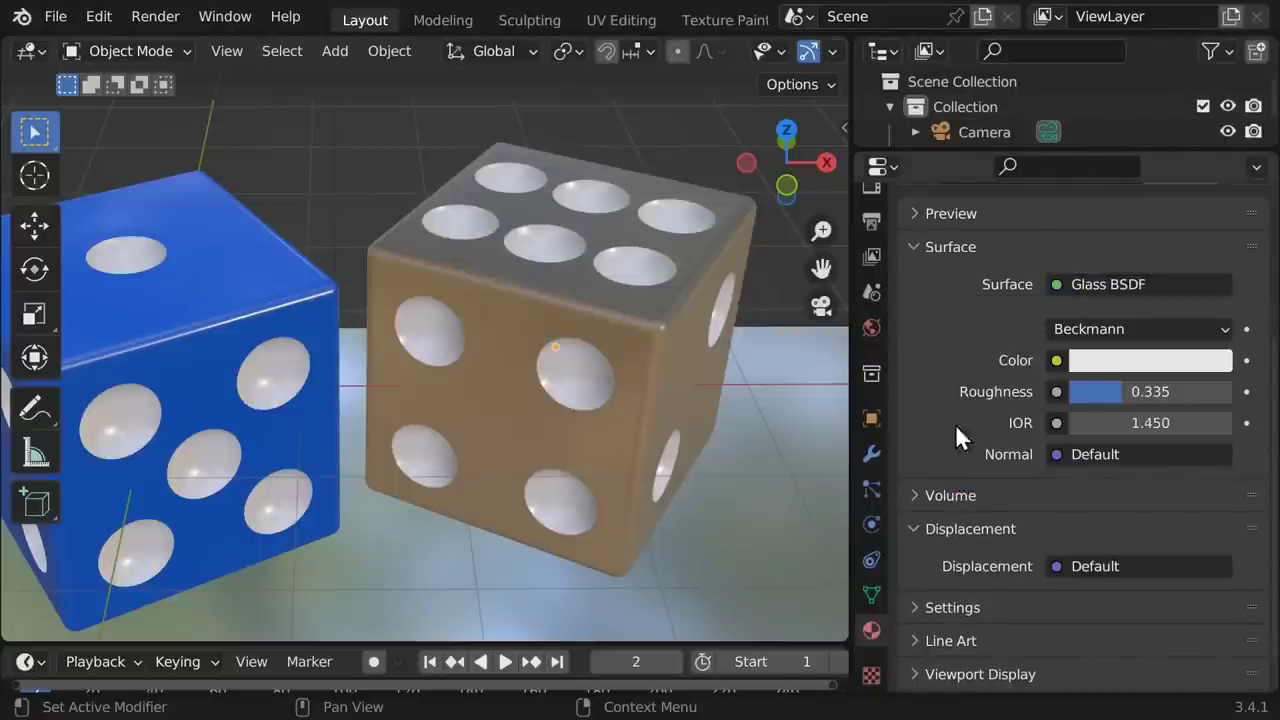
pyautogui.click(1087, 360)
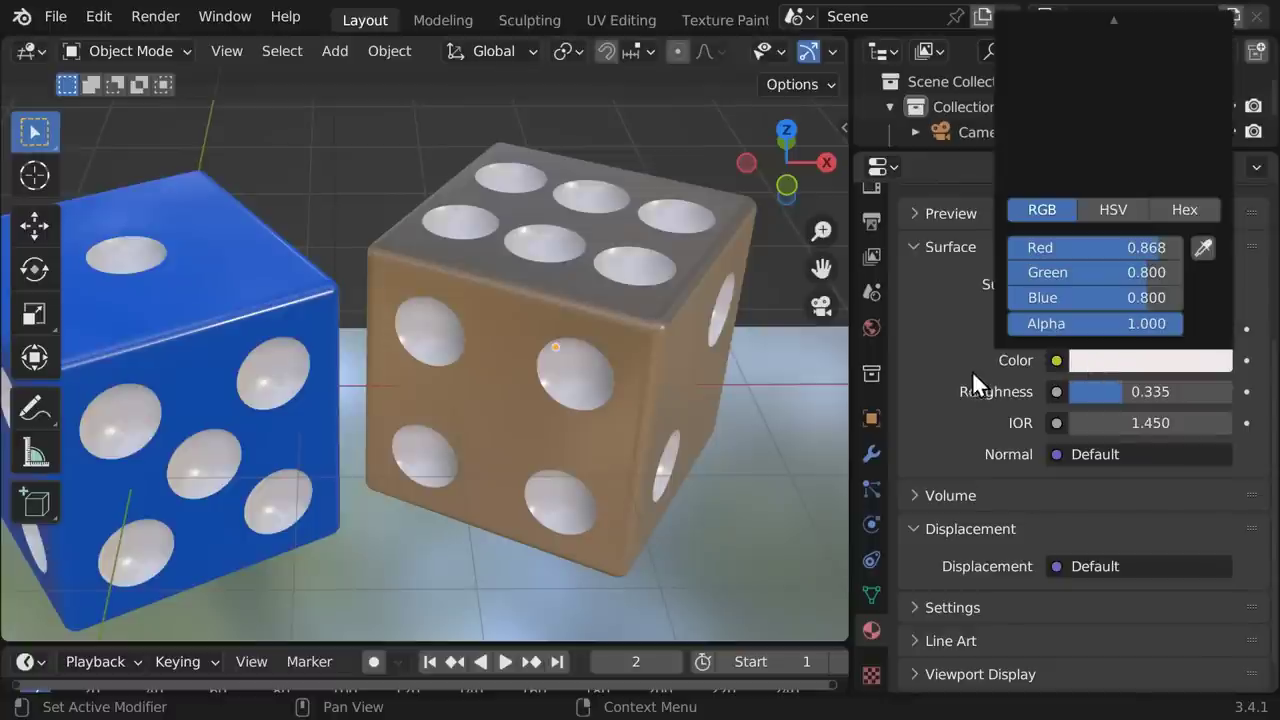
pyautogui.scroll(2, 966, 378)
pyautogui.click(1085, 416)
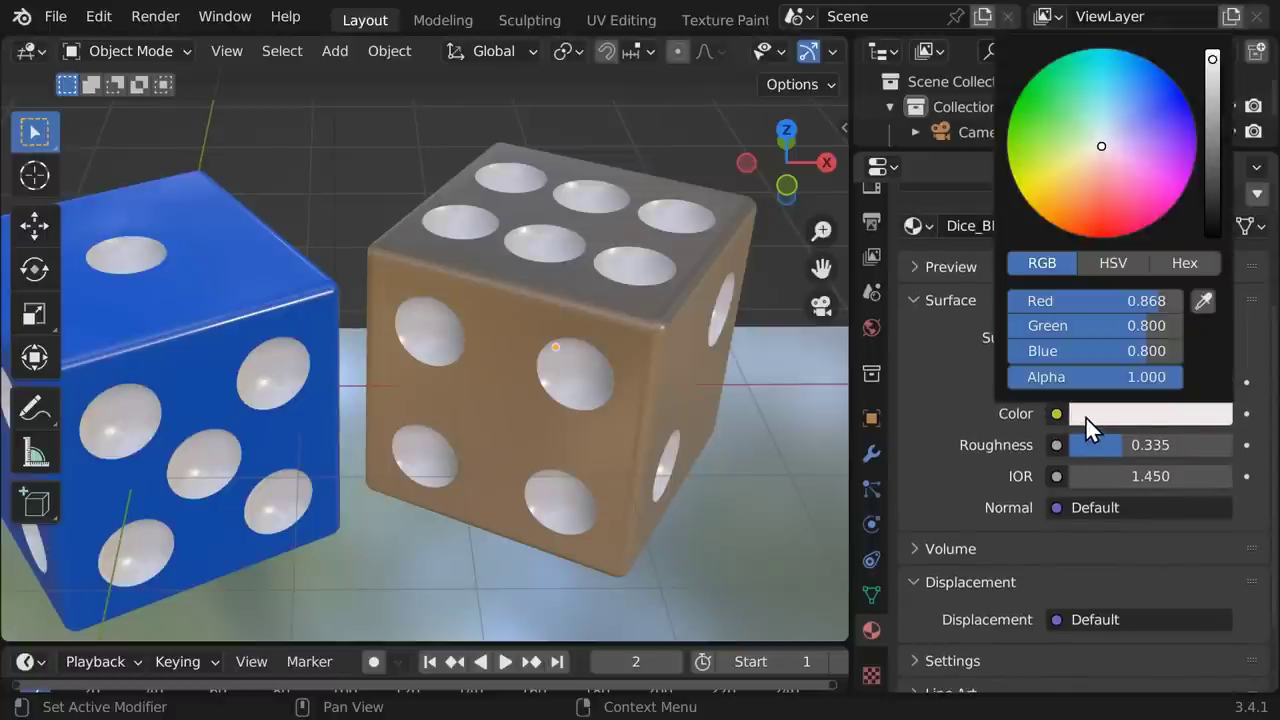
pyautogui.moveTo(1101, 150); pyautogui.dragTo(1168, 209)
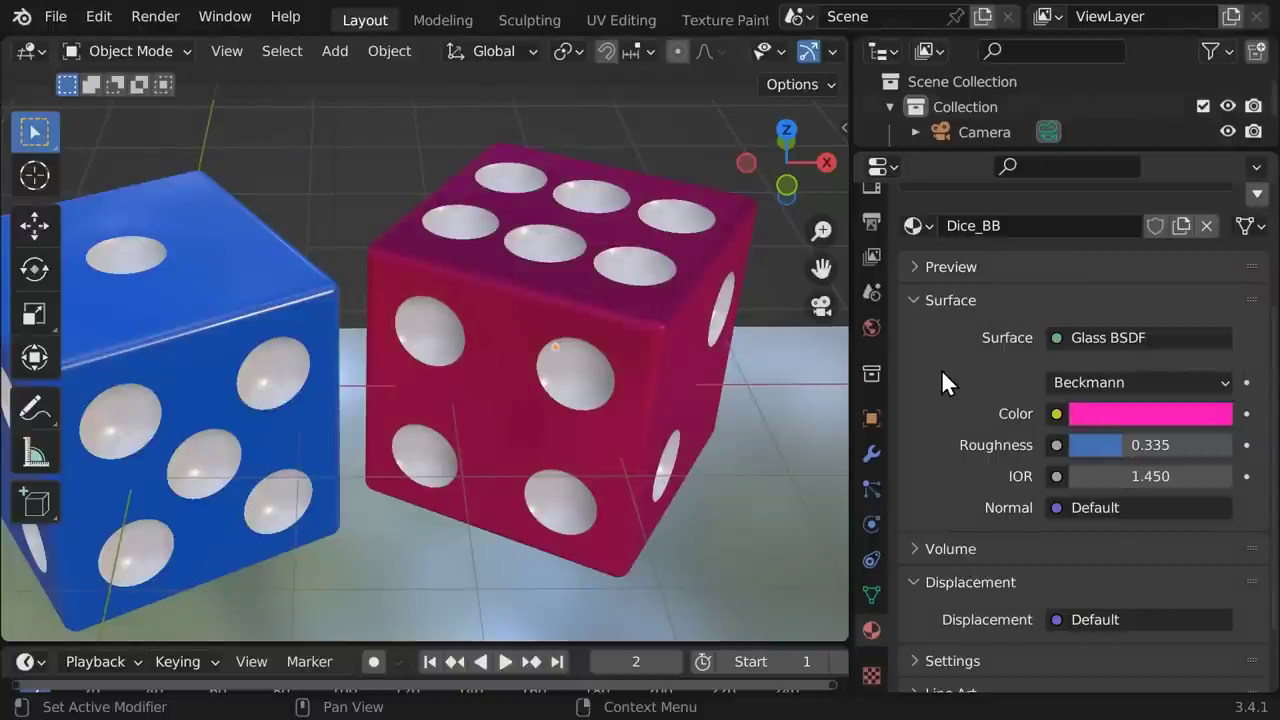
# Step: Render the magenta glass die frame with F12, then close the render window
pyautogui.press('F12')
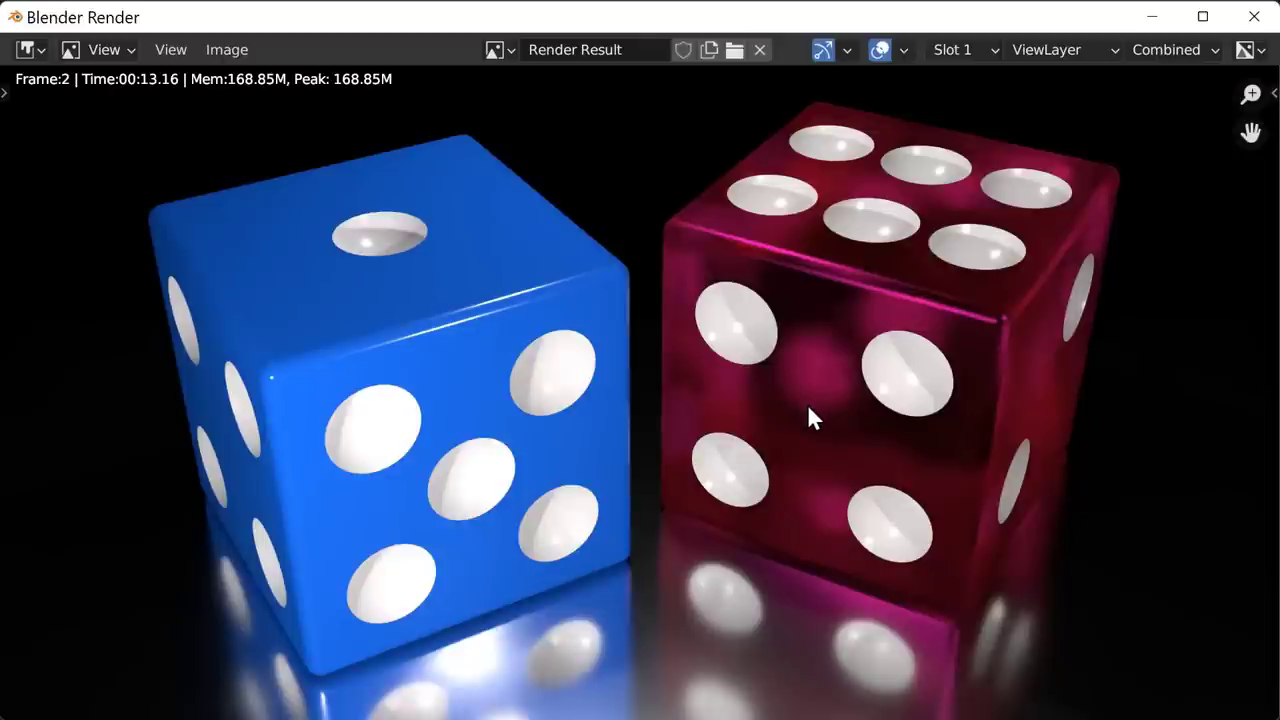
pyautogui.click(1254, 17)
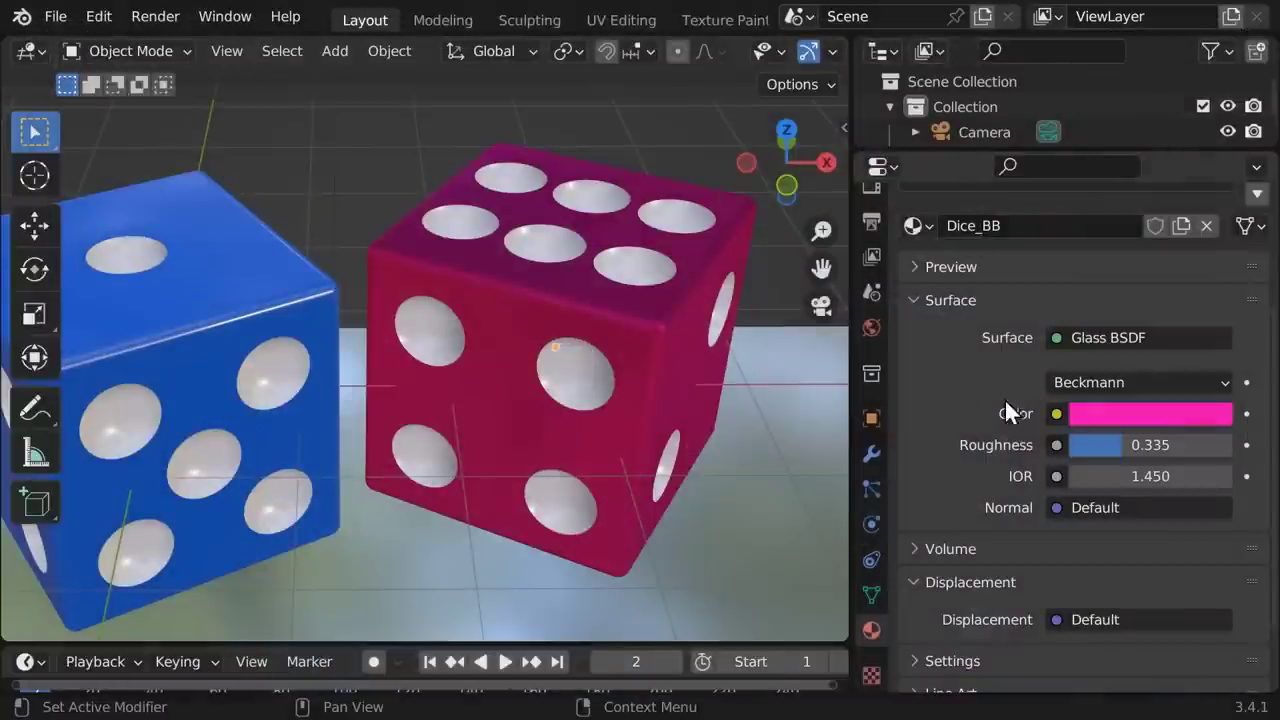
# Step: Route the die's colour through a Bright/Contrast node with pink colour and Bright 0.65
pyautogui.click(1057, 414)
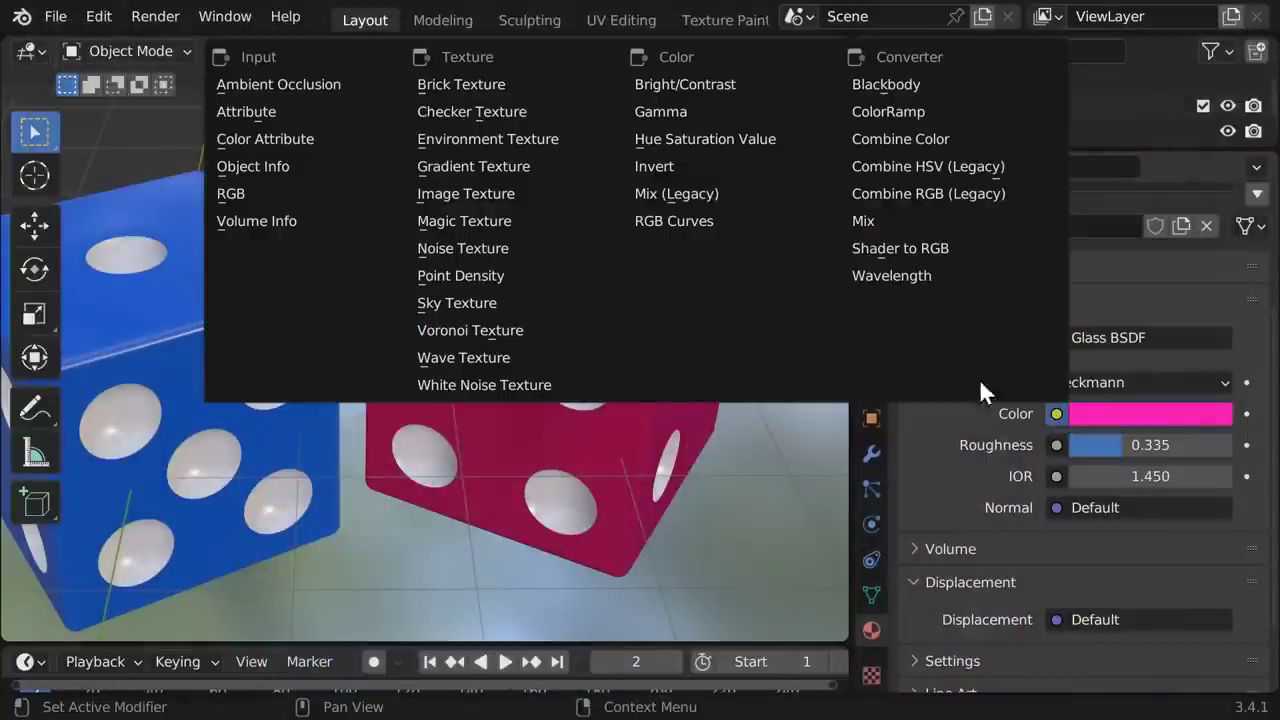
pyautogui.click(728, 84)
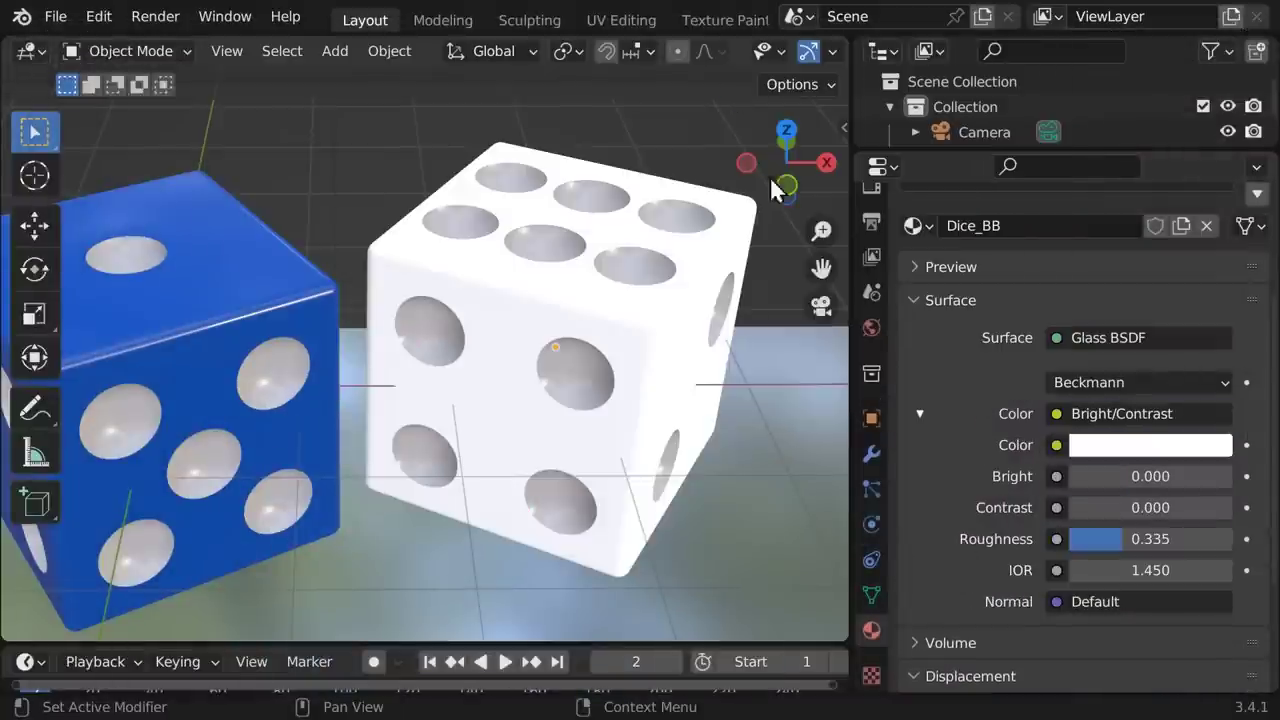
pyautogui.click(1108, 445)
pyautogui.moveTo(1101, 174); pyautogui.dragTo(1165, 241)
pyautogui.moveTo(1137, 476); pyautogui.dragTo(1160, 476)
pyautogui.click(1143, 476)
pyautogui.press('BackSpace')
pyautogui.write('.65')
pyautogui.press('Return')
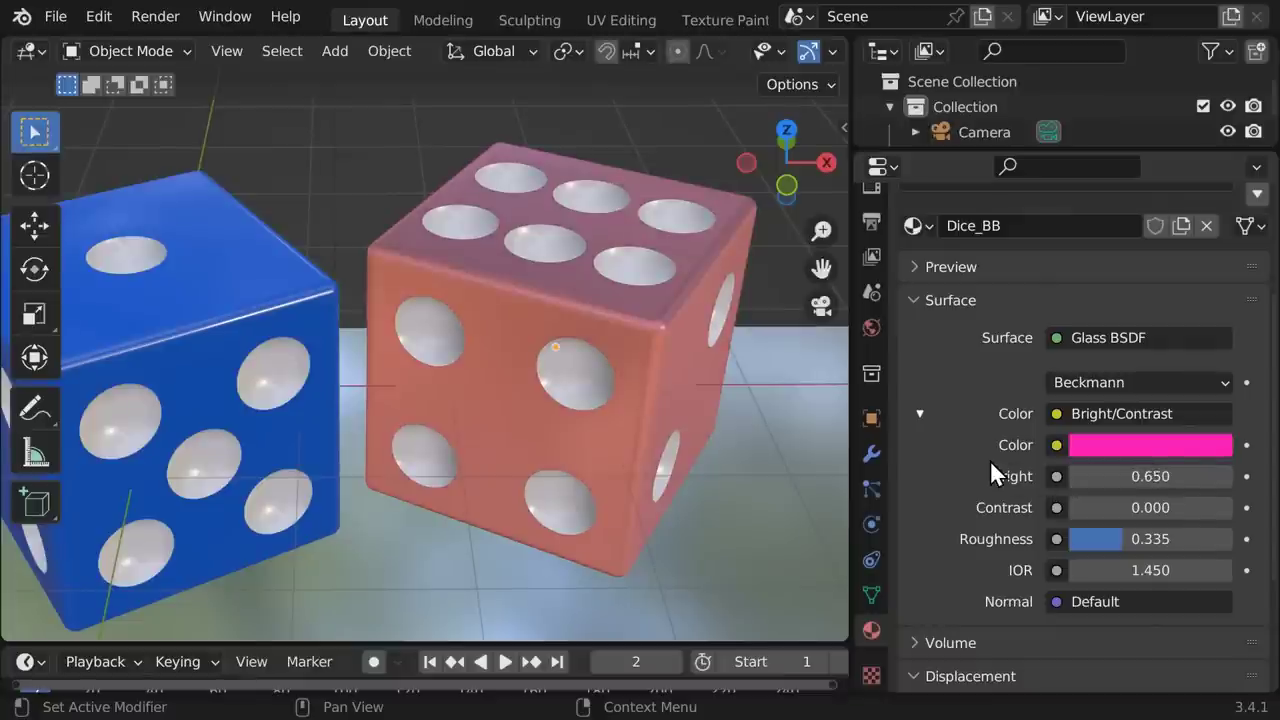
# Step: Add a Bump to the die's Normal with a Noise Texture driving its Height
pyautogui.click(1053, 598)
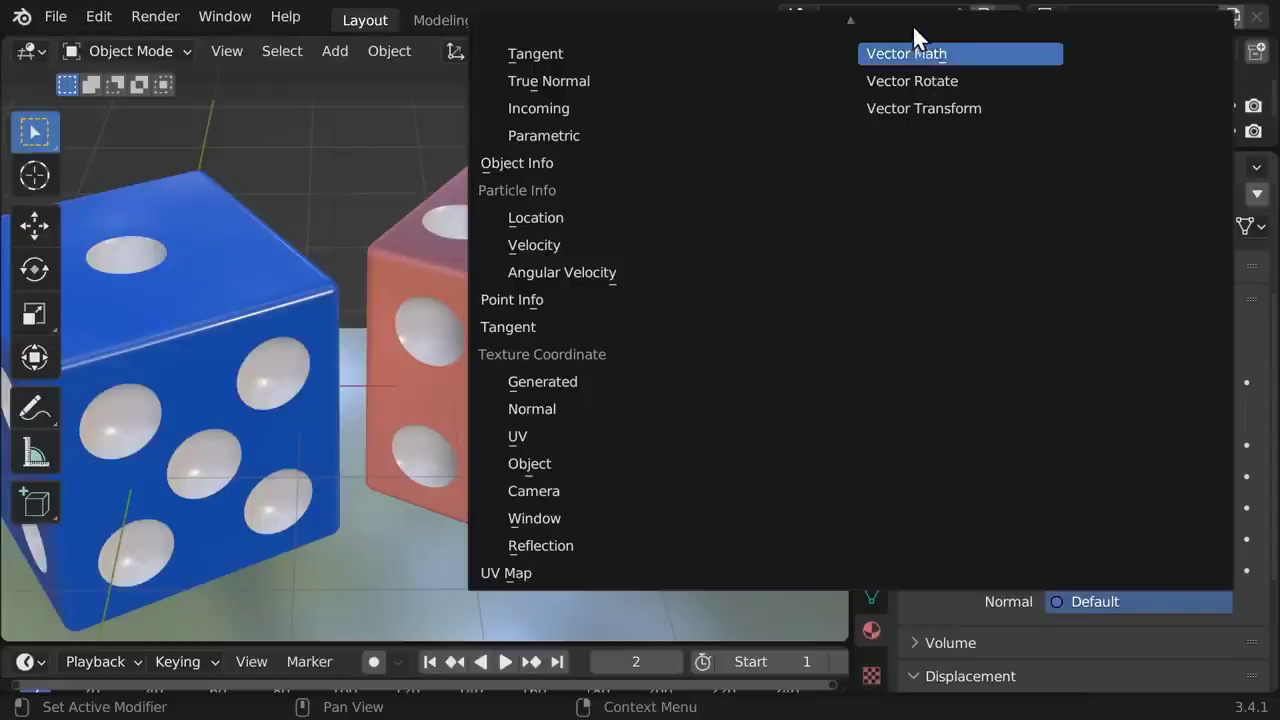
pyautogui.moveTo(912, 18)
pyautogui.click(892, 62)
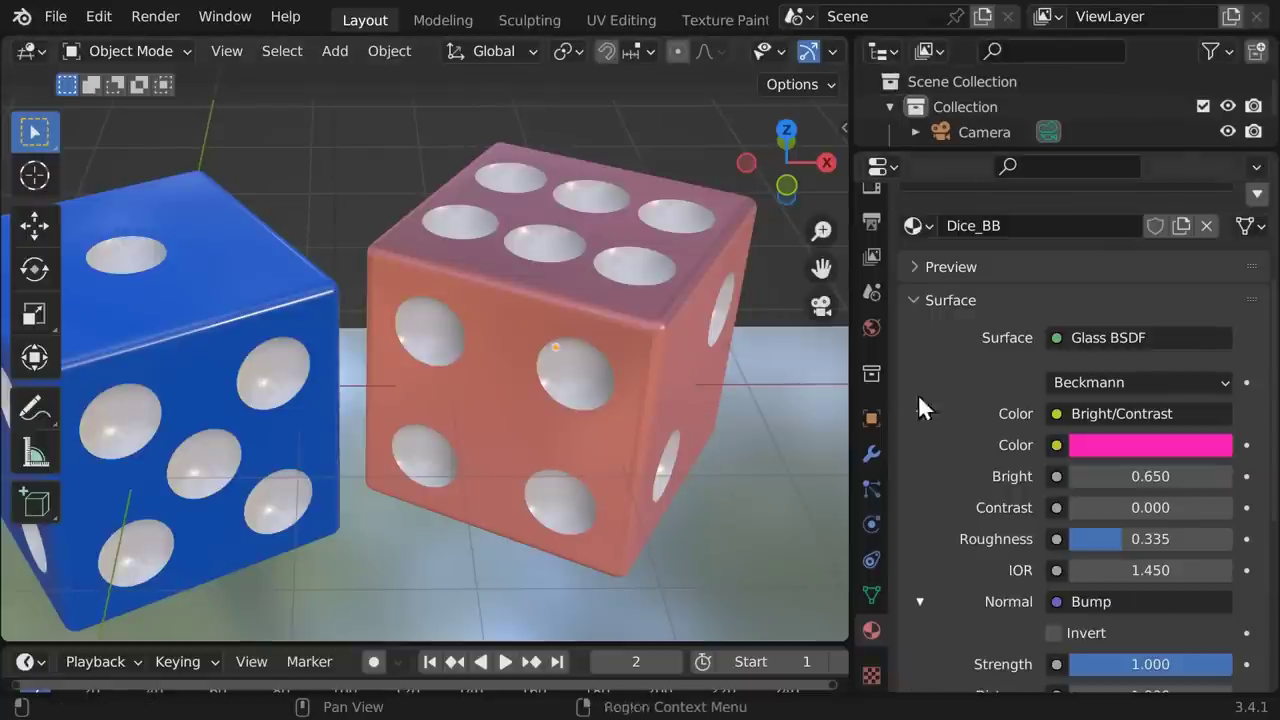
pyautogui.scroll(-3, 1250, 385)
pyautogui.scroll(-3, 1250, 480)
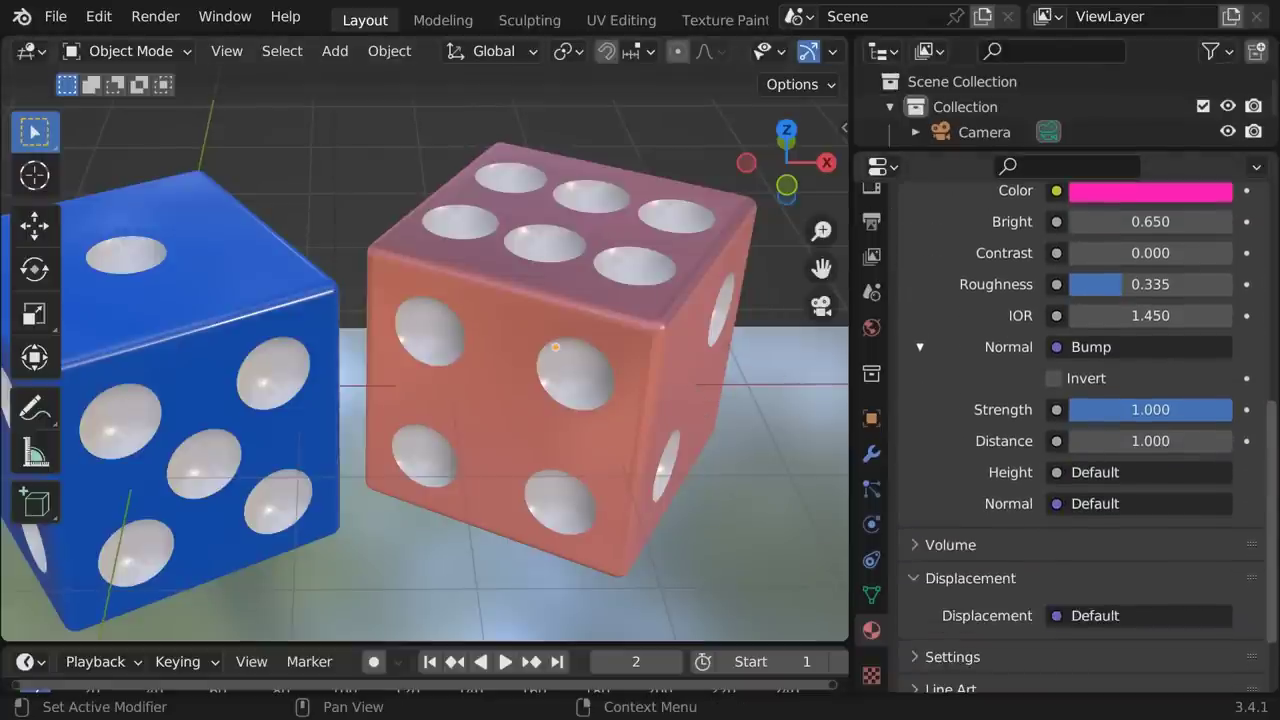
pyautogui.click(1056, 472)
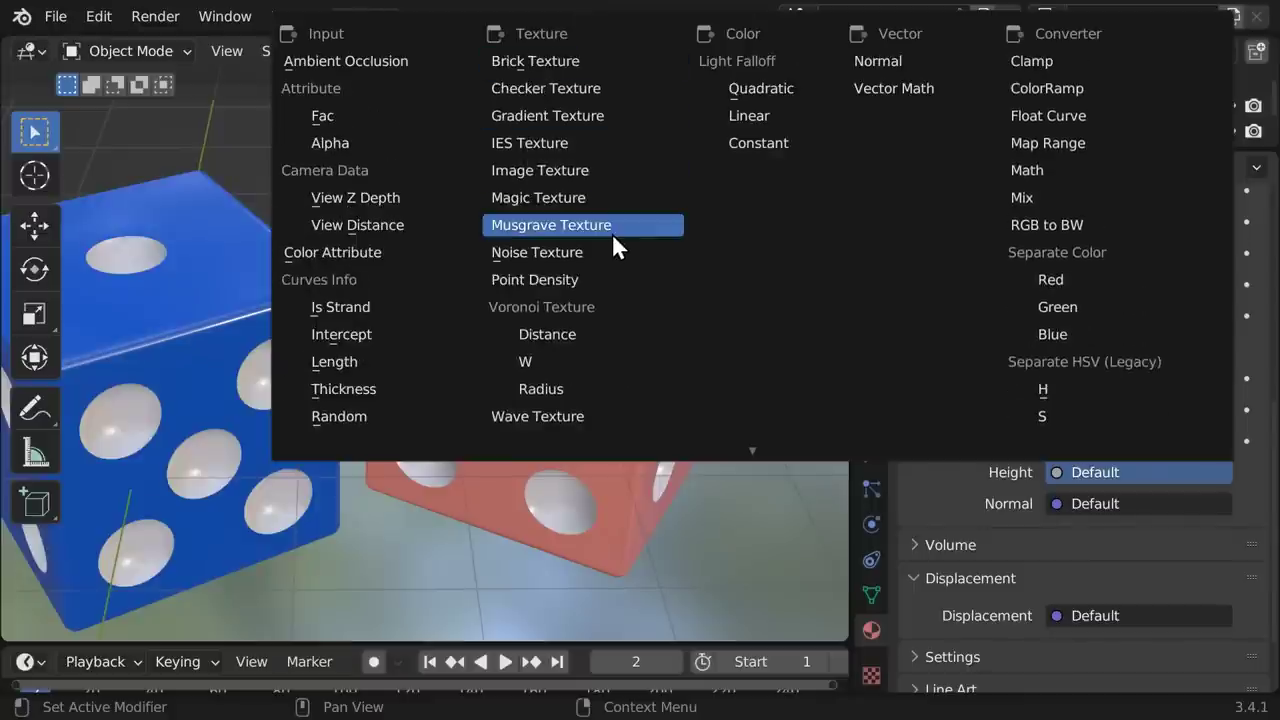
pyautogui.click(601, 252)
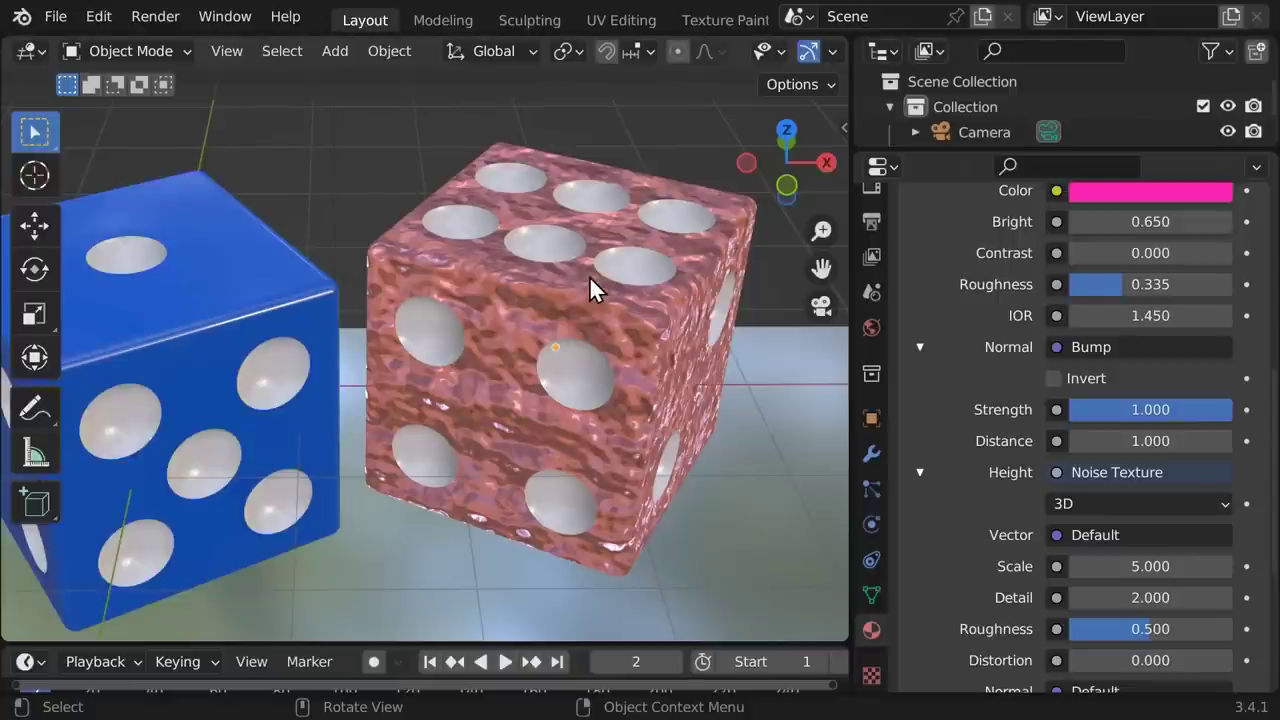
# Step: Set glass roughness 0.15, bump strength 0.2, noise scale and detail 15, then render a test frame
pyautogui.click(1143, 284)
pyautogui.write('0.15')
pyautogui.press('Tab')
pyautogui.click(1143, 409)
pyautogui.write('0.2')
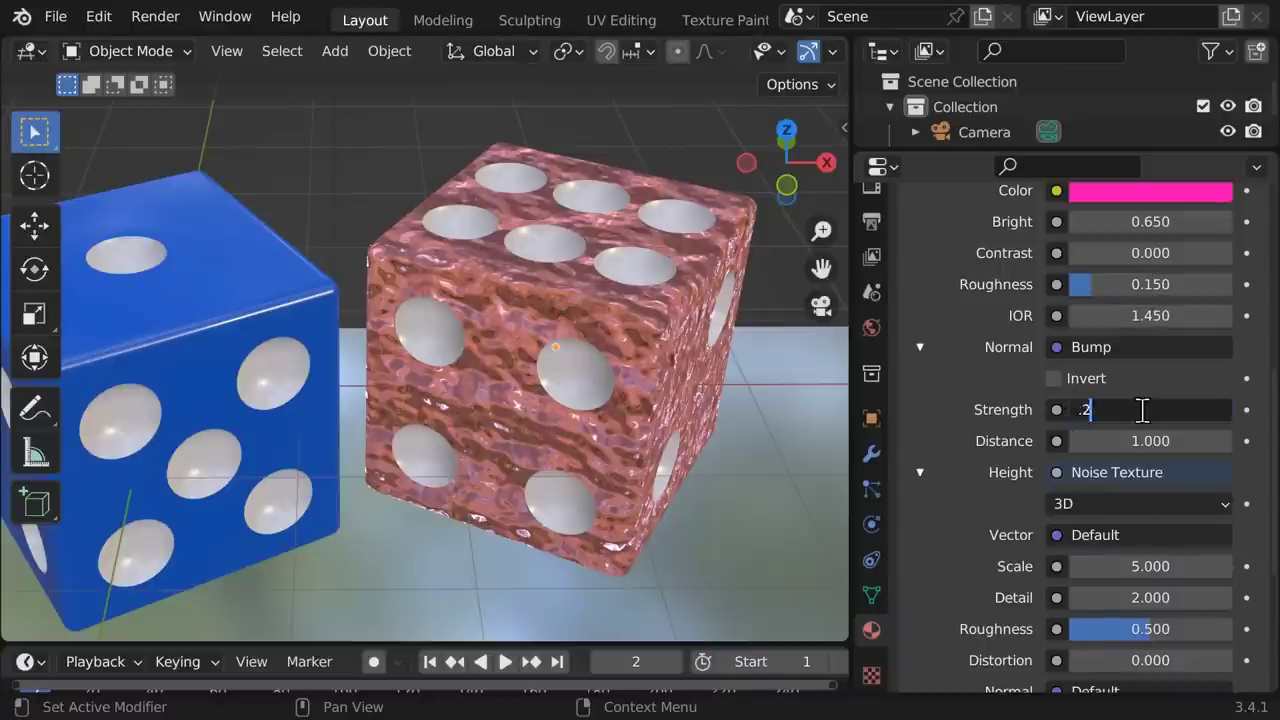
pyautogui.click(1143, 566)
pyautogui.write('15')
pyautogui.press('Tab')
pyautogui.write('15')
pyautogui.press('Tab')
pyautogui.press('Escape')
pyautogui.press('F12')
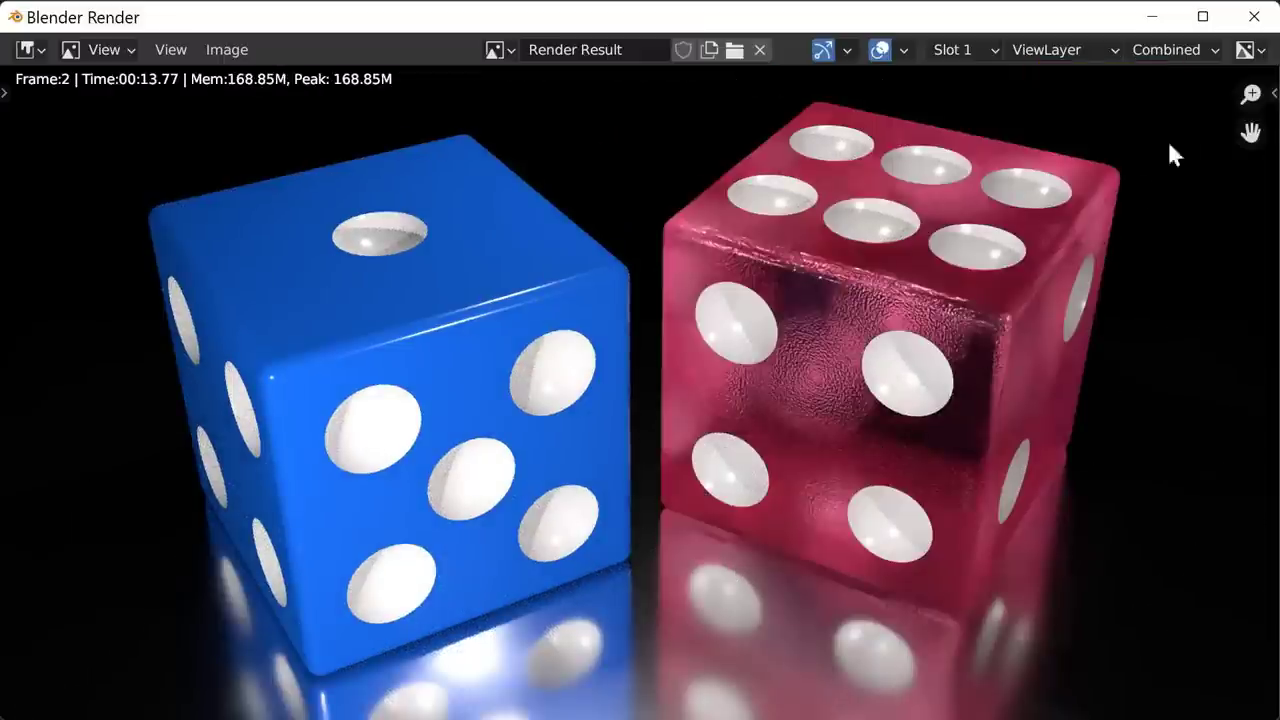
# Step: Close the test render and raise the Bright/Contrast colour's Blue value to about 0.871
pyautogui.click(1254, 17)
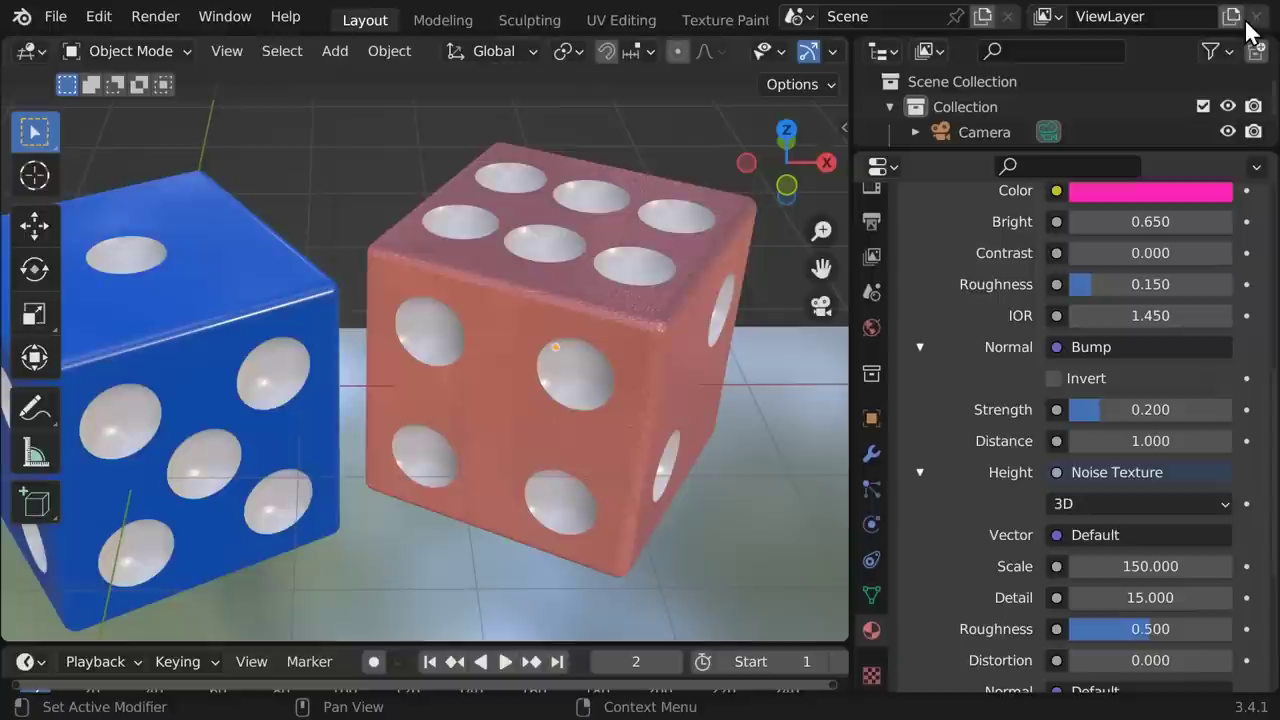
pyautogui.click(1146, 194)
pyautogui.moveTo(1088, 517); pyautogui.dragTo(1160, 517)
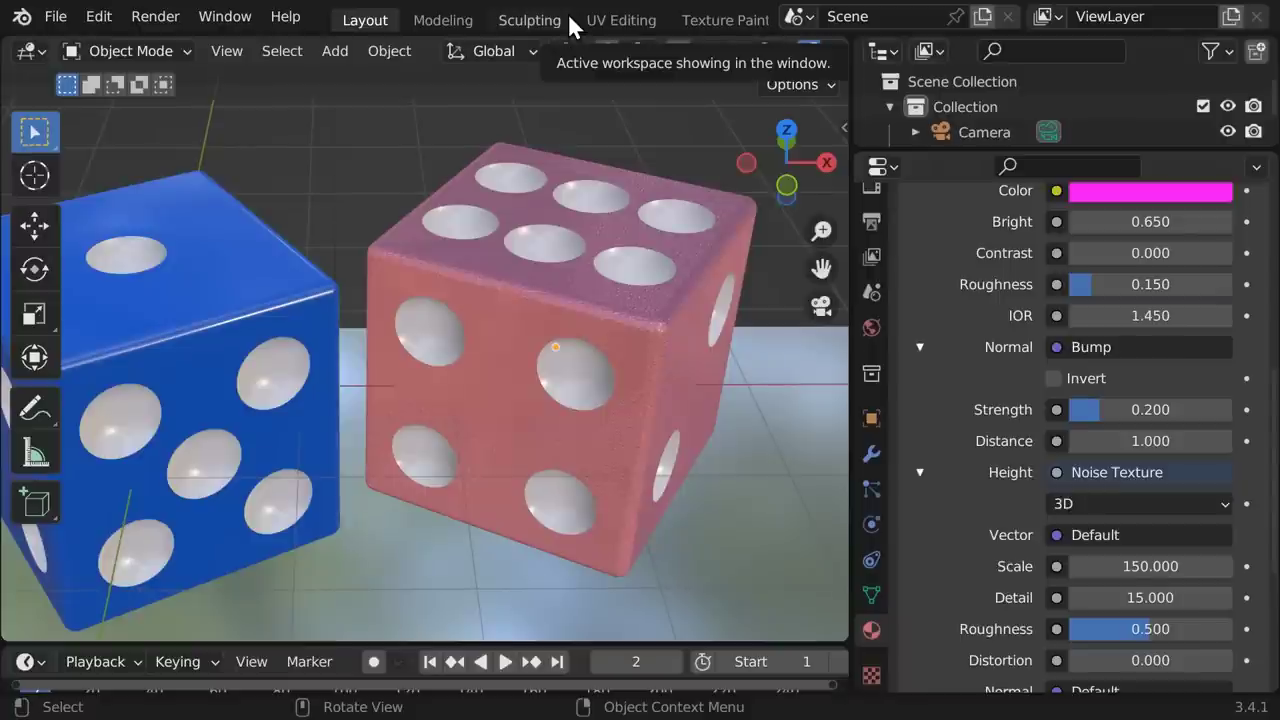
pyautogui.moveTo(567, 27); pyautogui.dragTo(336, 33, button='middle')
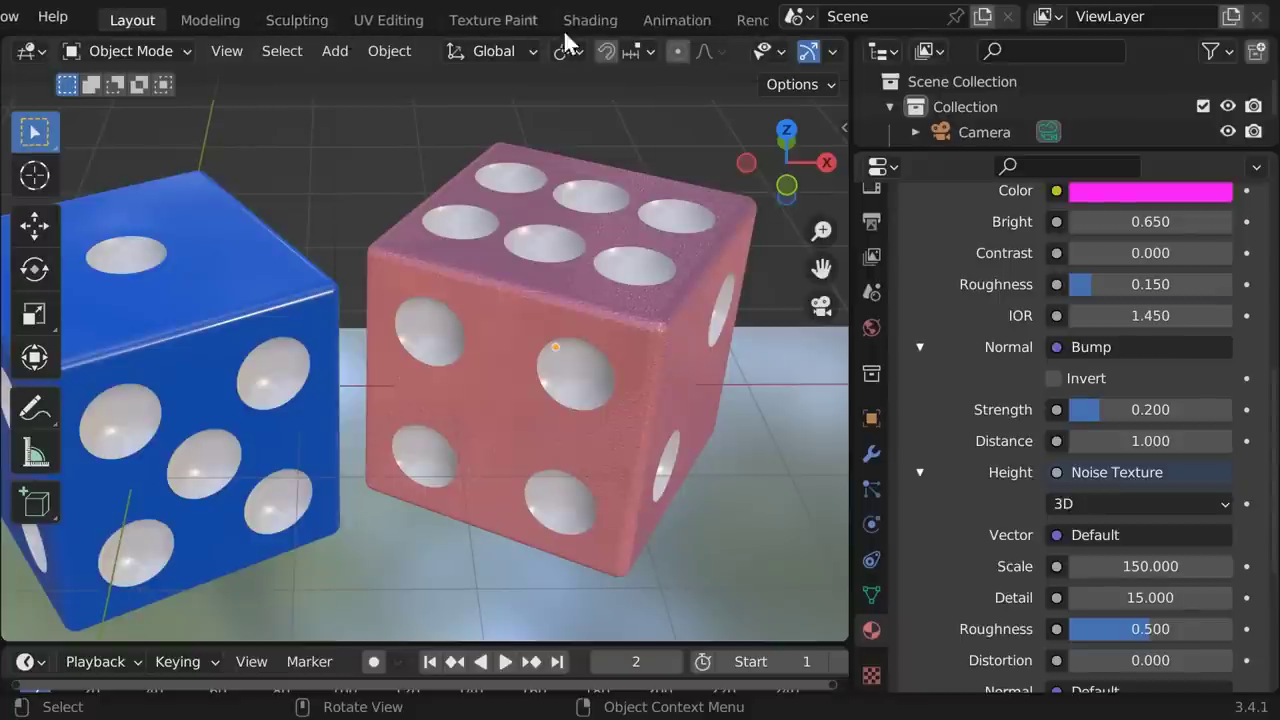
# Step: In the Shading workspace, enlarge the node editor and move the Bright/Contrast node up
pyautogui.click(592, 19)
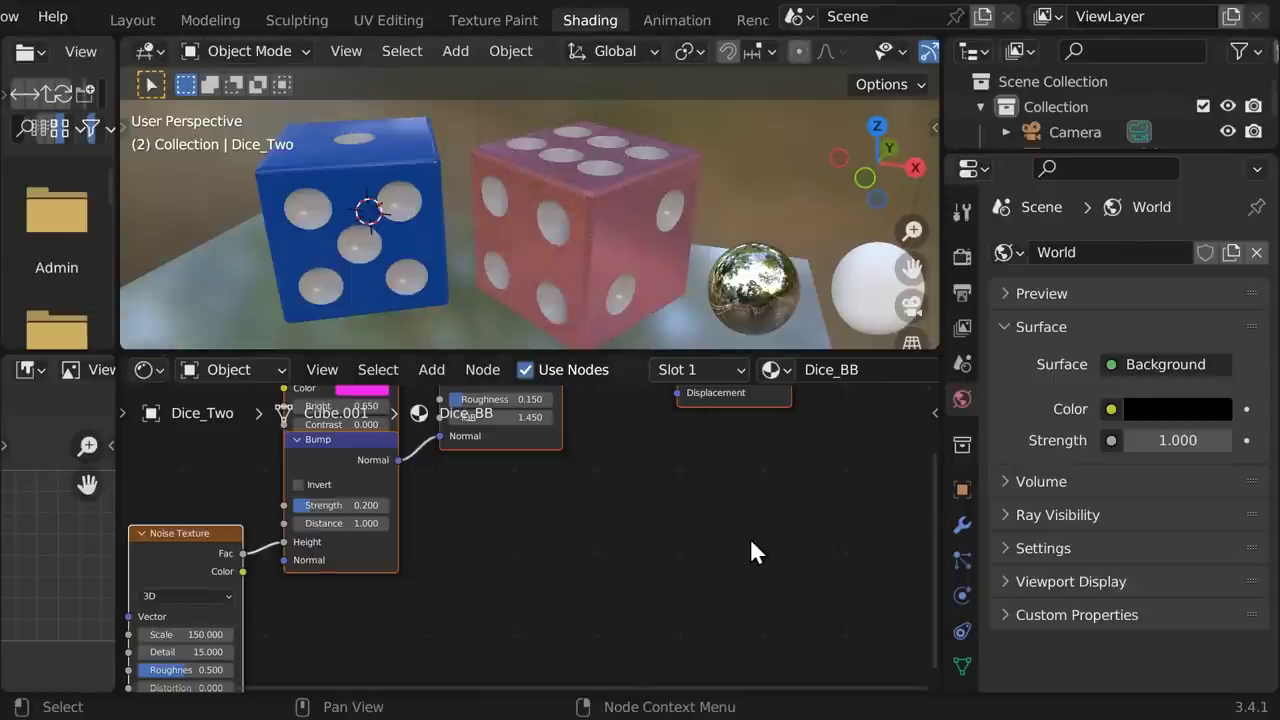
pyautogui.moveTo(641, 348); pyautogui.dragTo(645, 167)
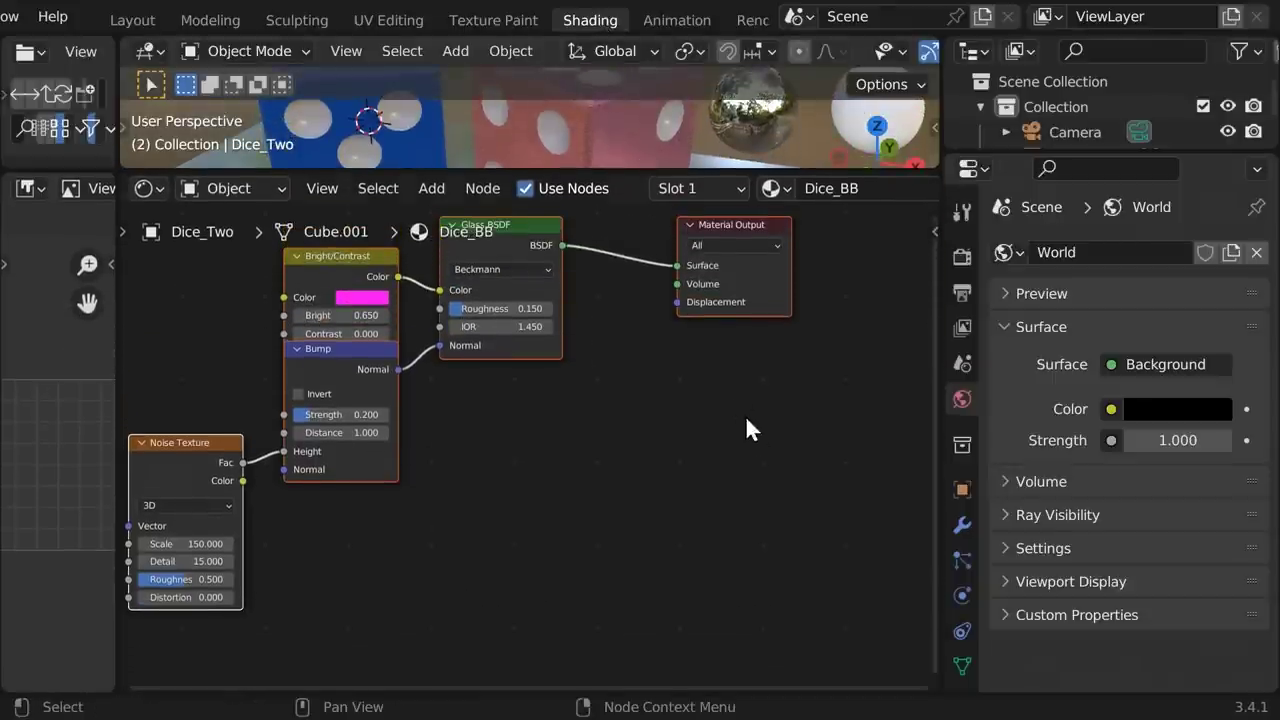
pyautogui.click(761, 424)
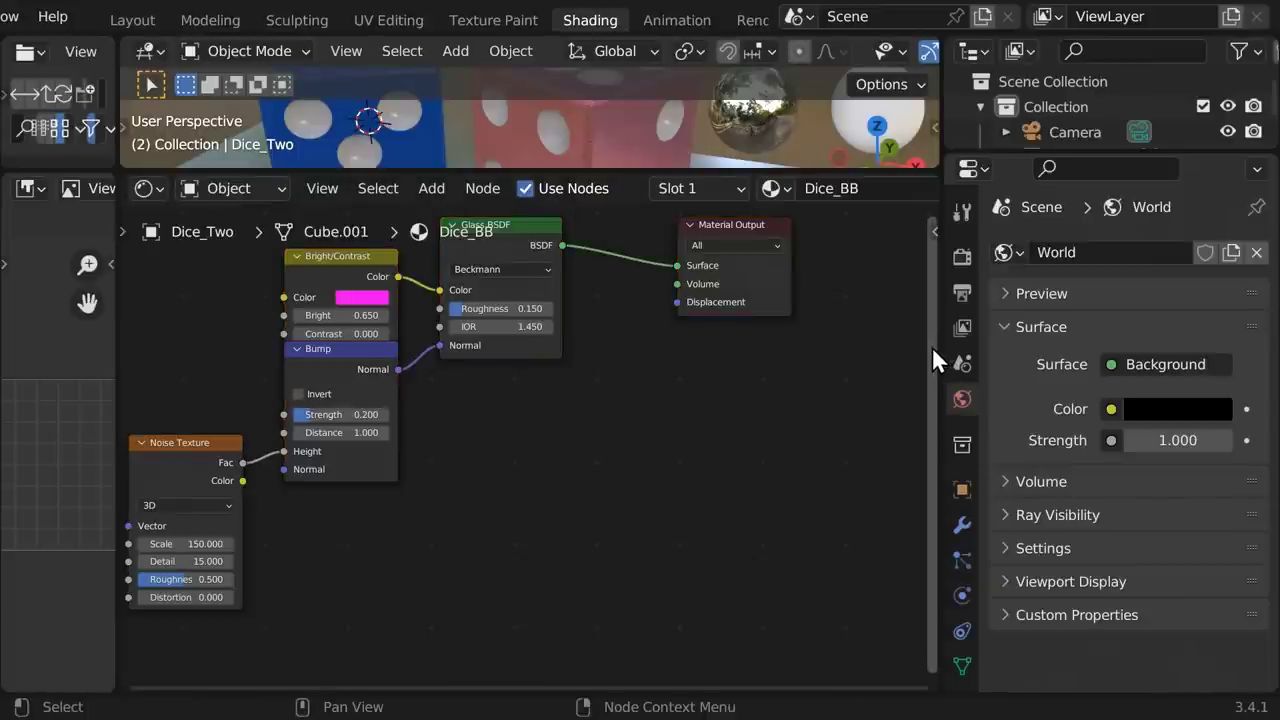
pyautogui.moveTo(932, 346); pyautogui.dragTo(932, 301)
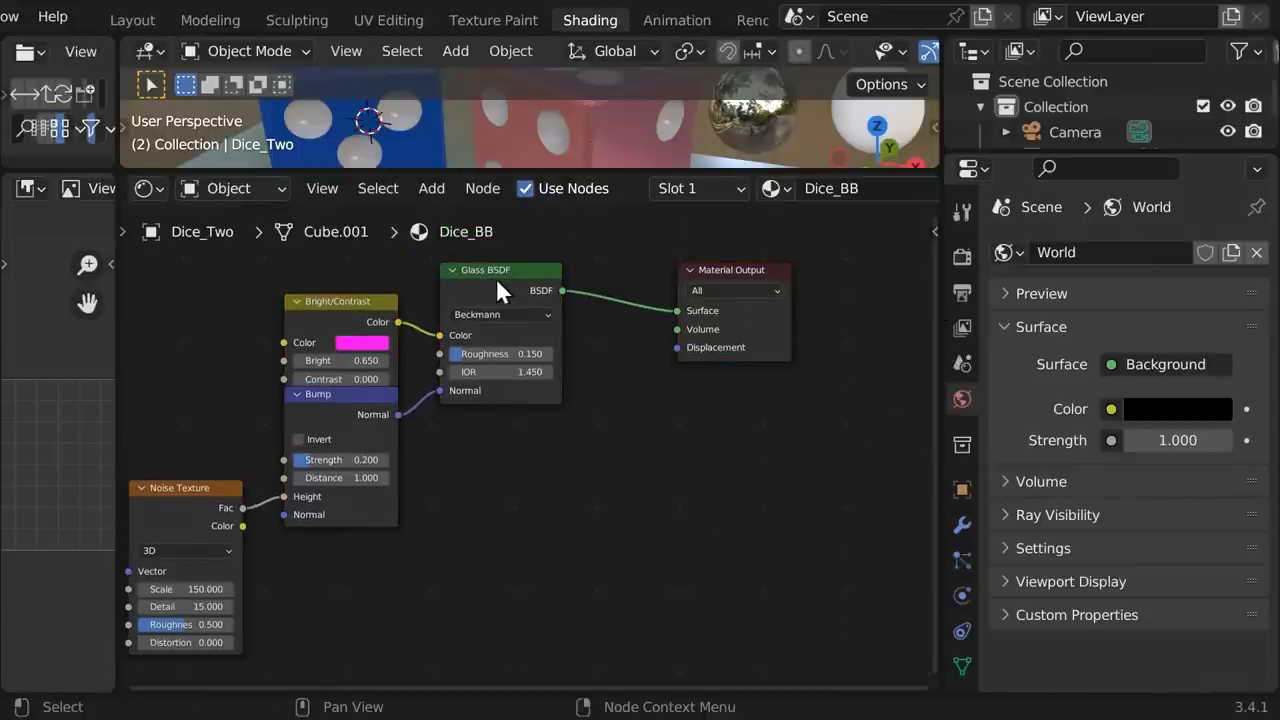
pyautogui.moveTo(350, 306); pyautogui.dragTo(331, 257)
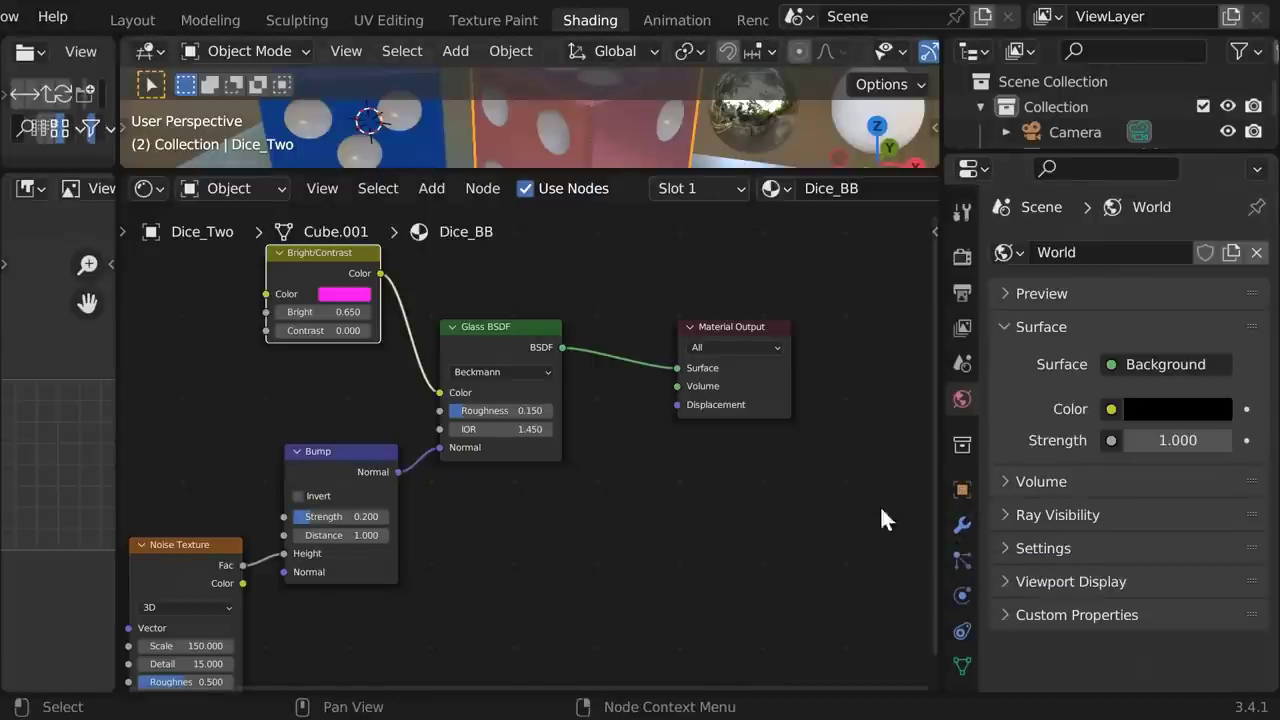
# Step: Show the Material properties and select the blue die to display its Dice_AA nodes
pyautogui.scroll(-1, 952, 590)
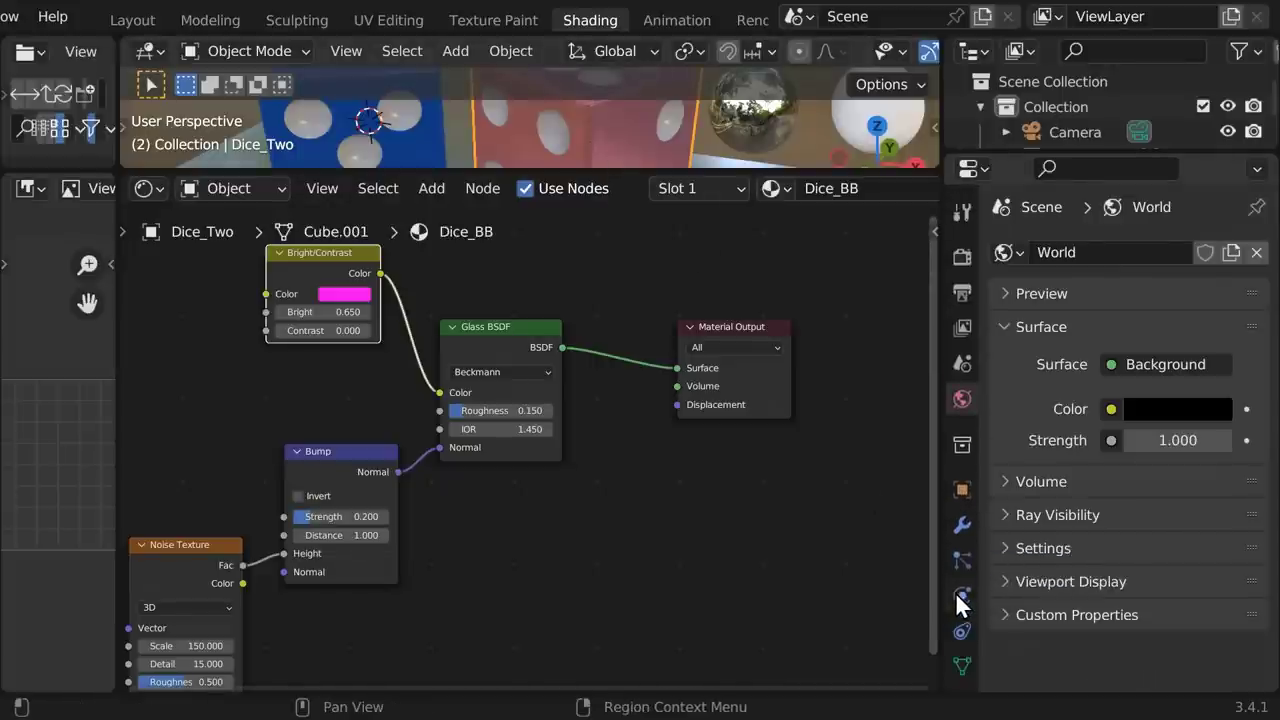
pyautogui.click(962, 675)
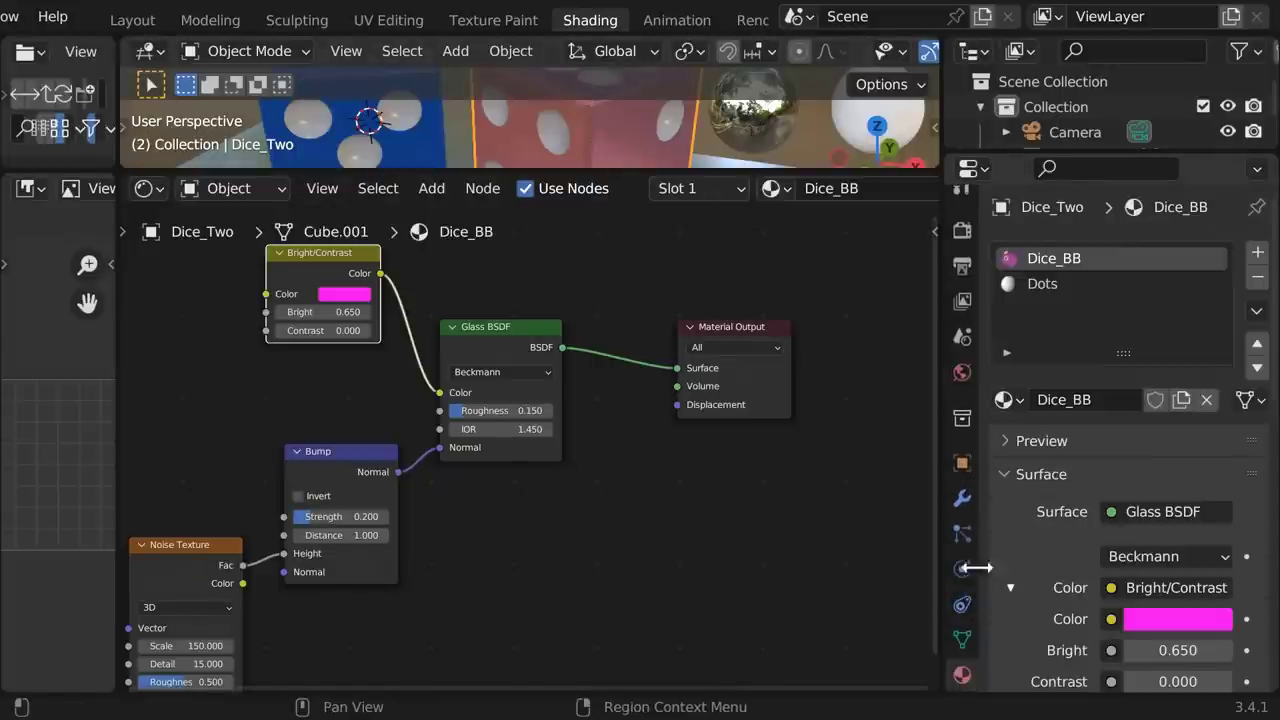
pyautogui.moveTo(1090, 156); pyautogui.dragTo(1090, 89)
pyautogui.scroll(-5, 1162, 420)
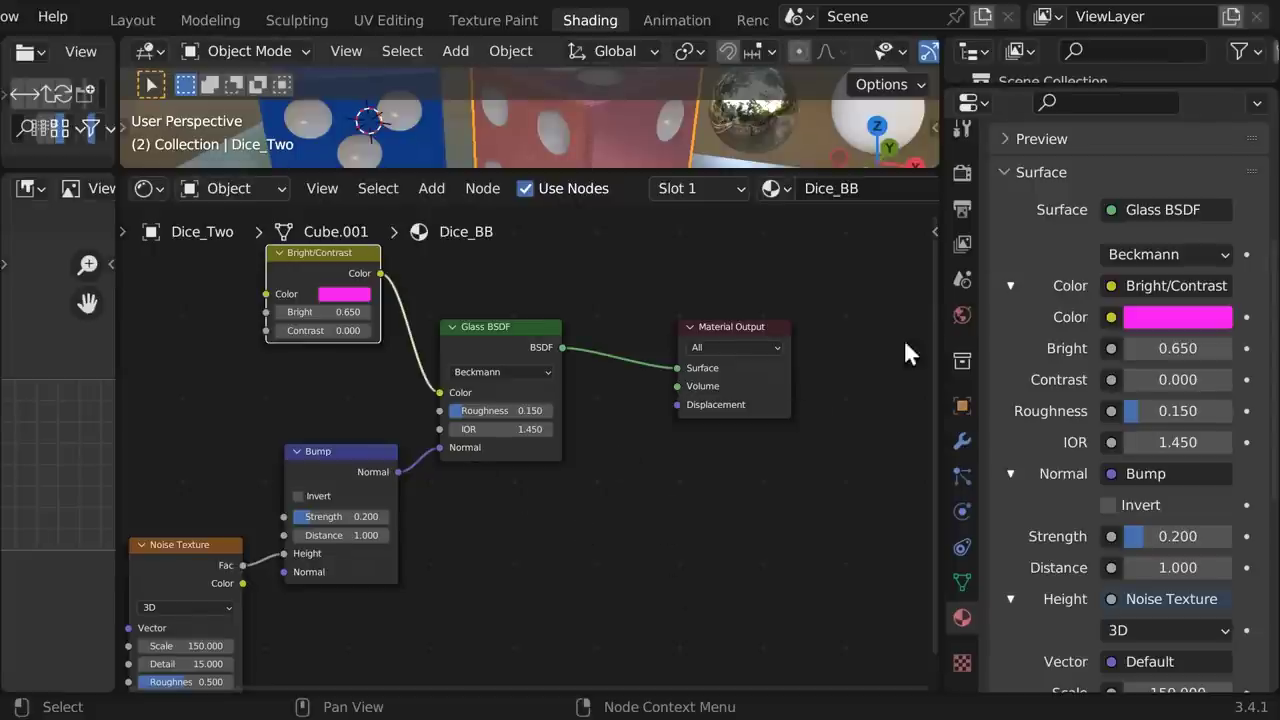
pyautogui.moveTo(1104, 90); pyautogui.dragTo(1106, 336)
pyautogui.click(421, 140)
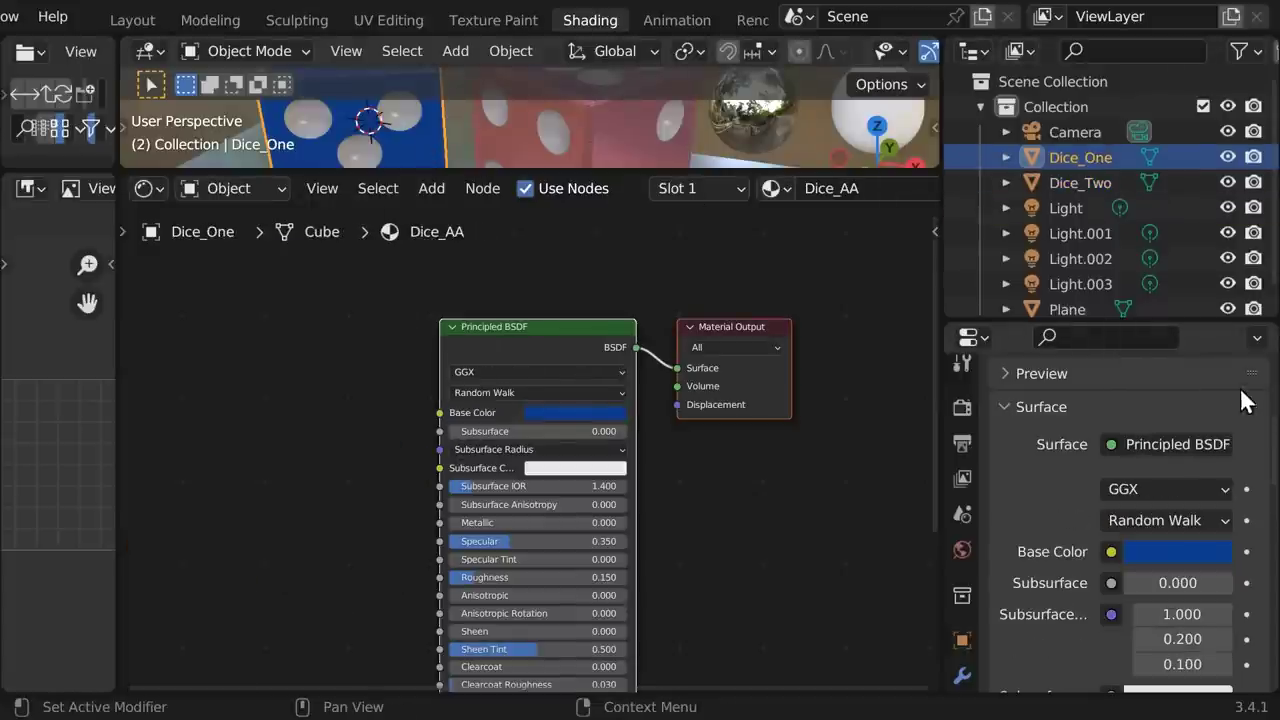
# Step: Add an Image Texture node and wire its colour into the Dice_AA Base Color
pyautogui.moveTo(1268, 442); pyautogui.dragTo(1262, 385)
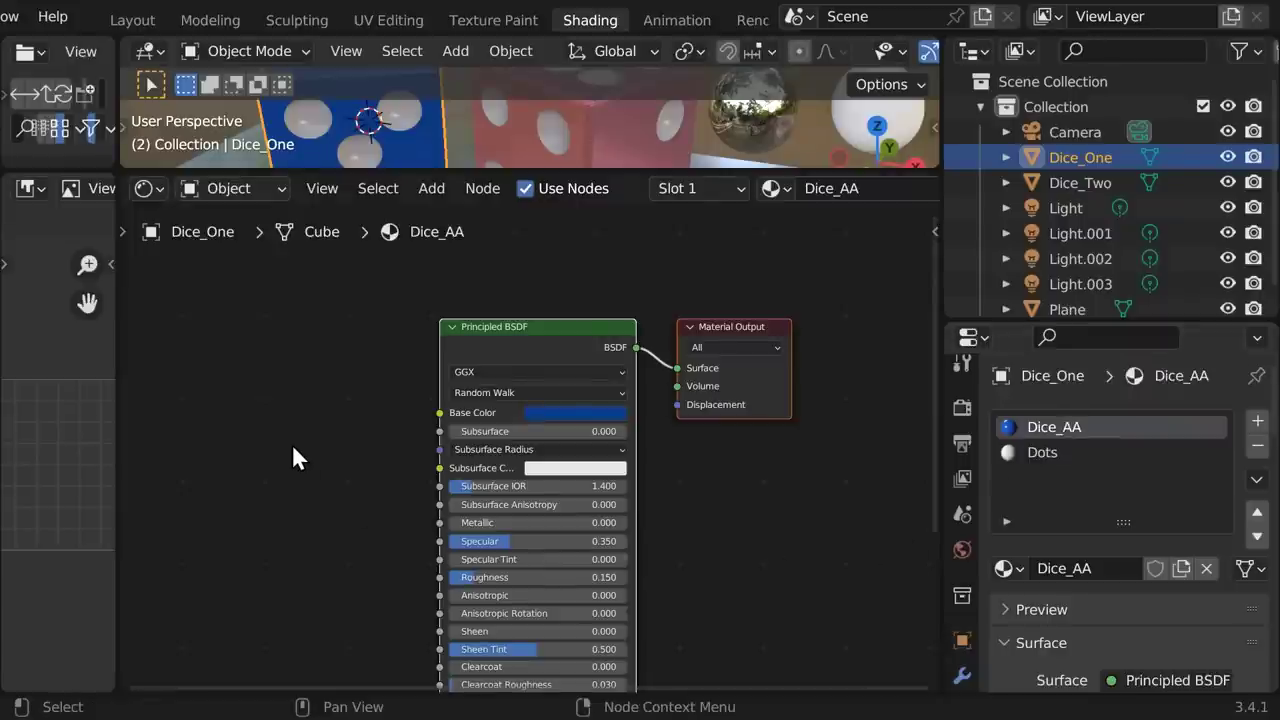
pyautogui.click(424, 189)
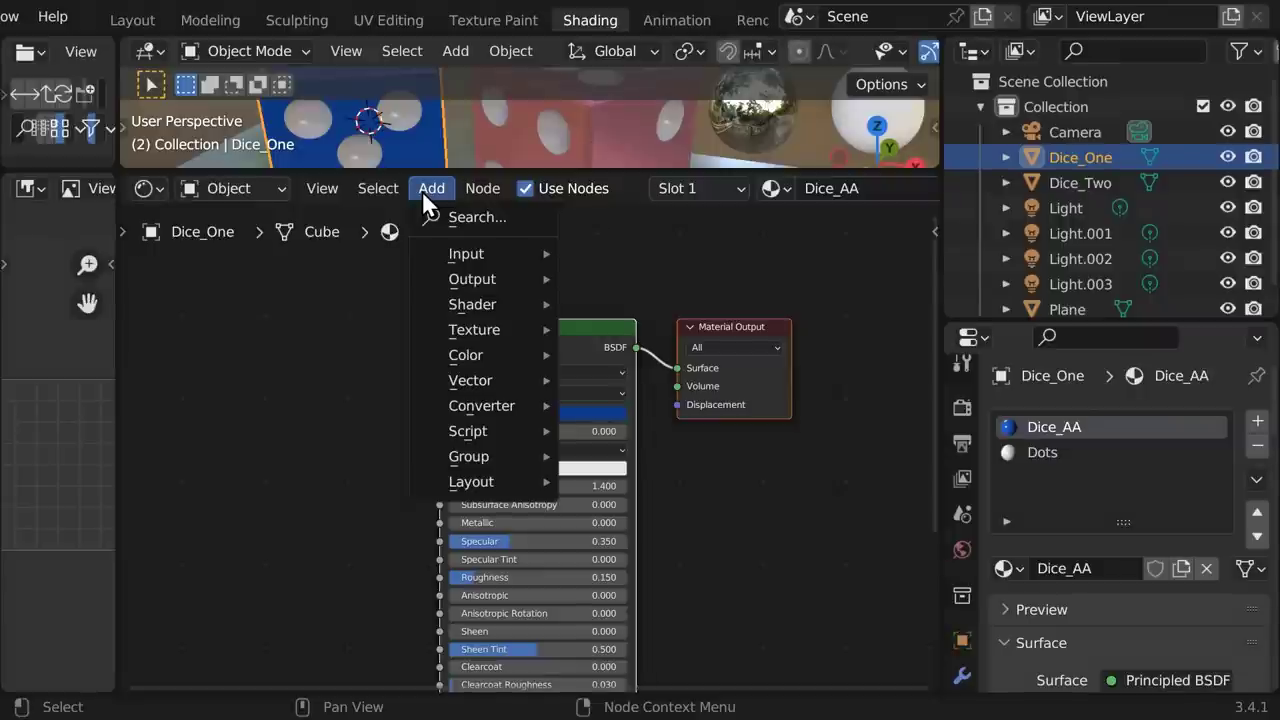
pyautogui.moveTo(460, 330)
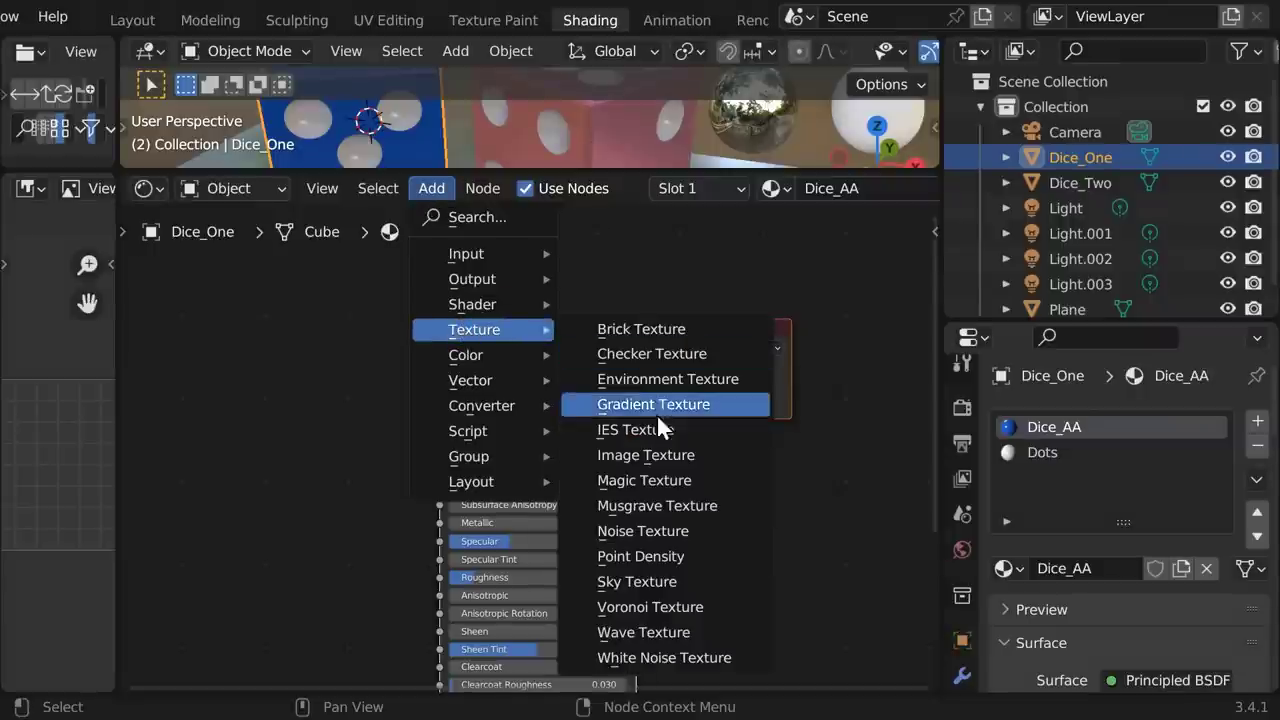
pyautogui.click(664, 455)
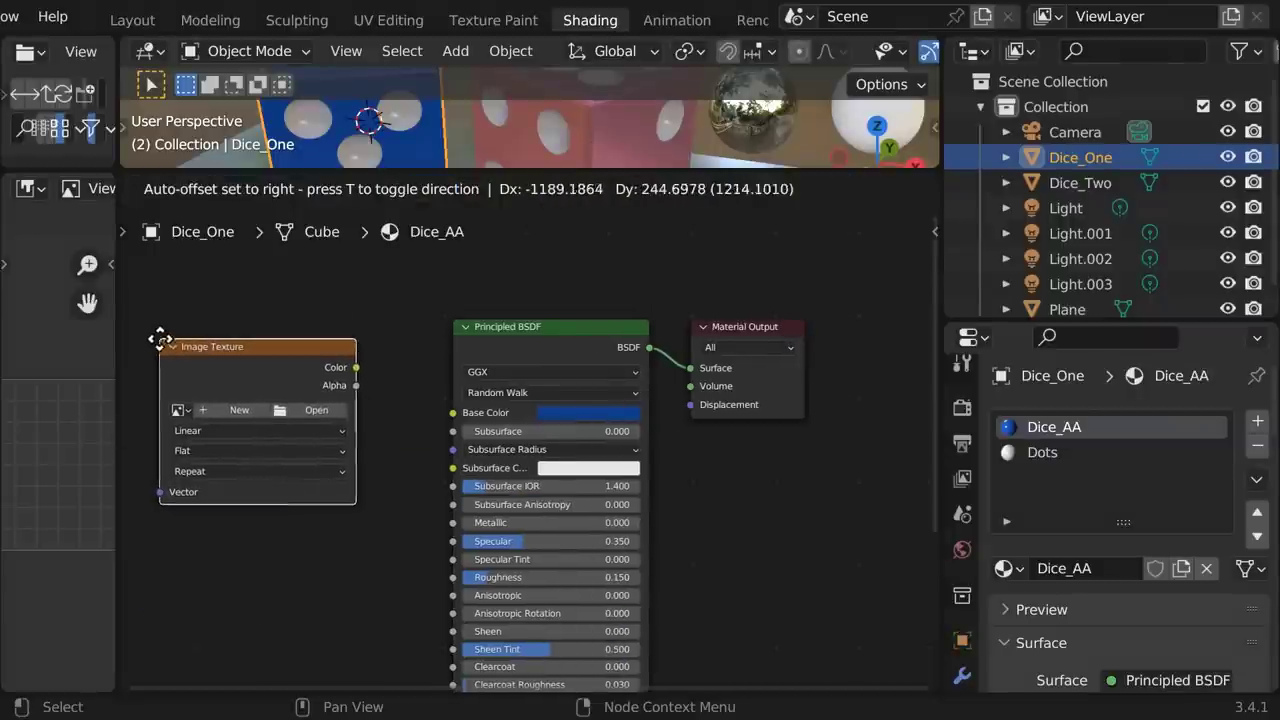
pyautogui.click(160, 336)
pyautogui.moveTo(356, 364); pyautogui.dragTo(467, 413)
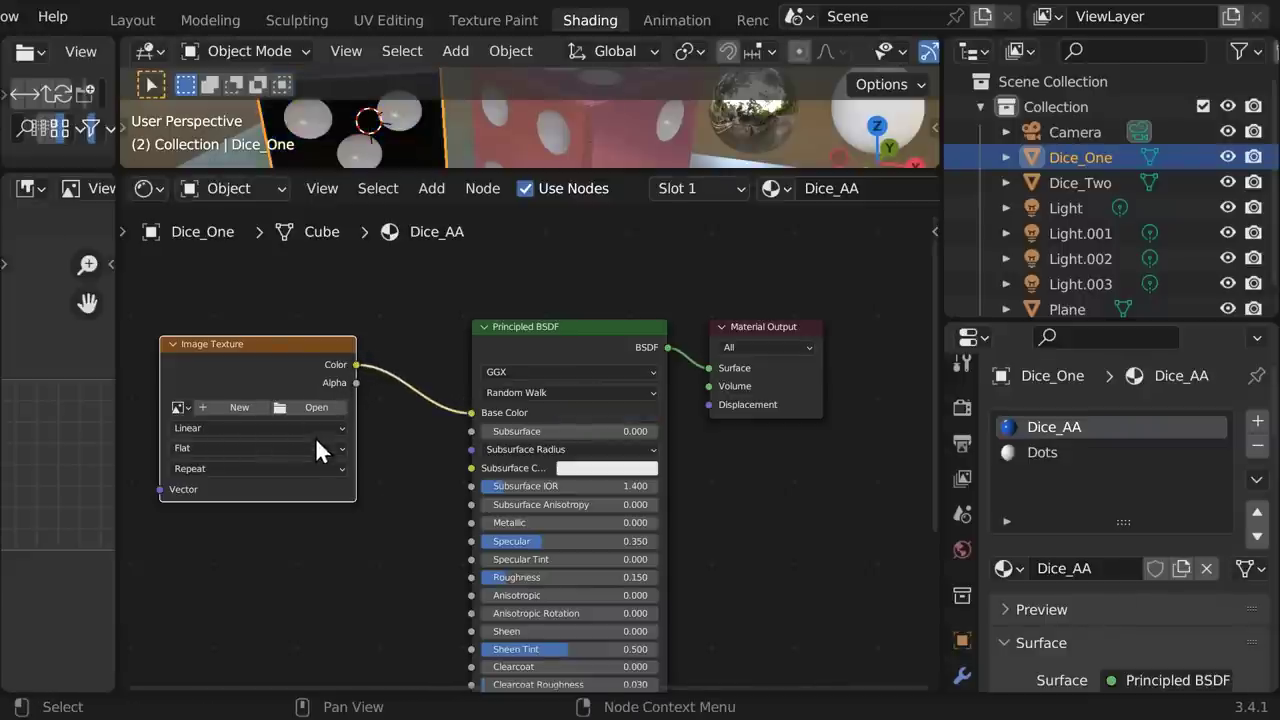
# Step: Load Concrete_Blue_Tinted.jpg from the Textures folder into the image texture node
pyautogui.click(309, 406)
pyautogui.click(452, 213)
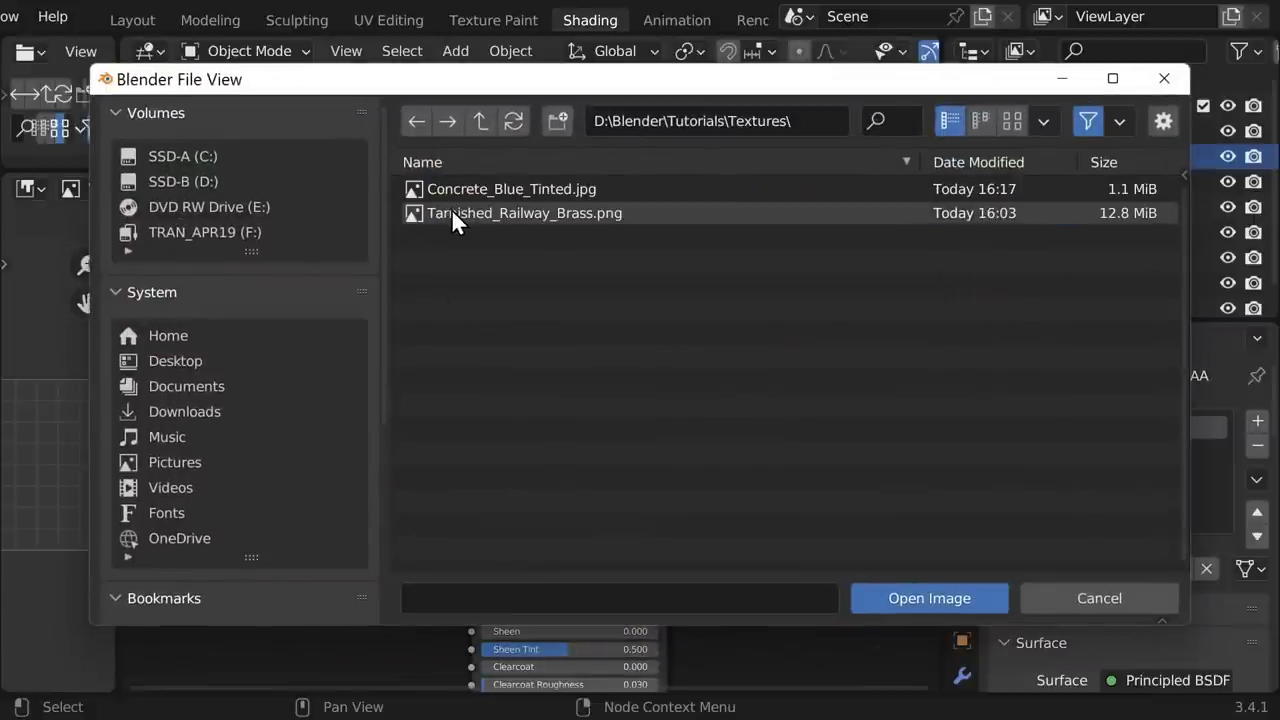
pyautogui.click(527, 192)
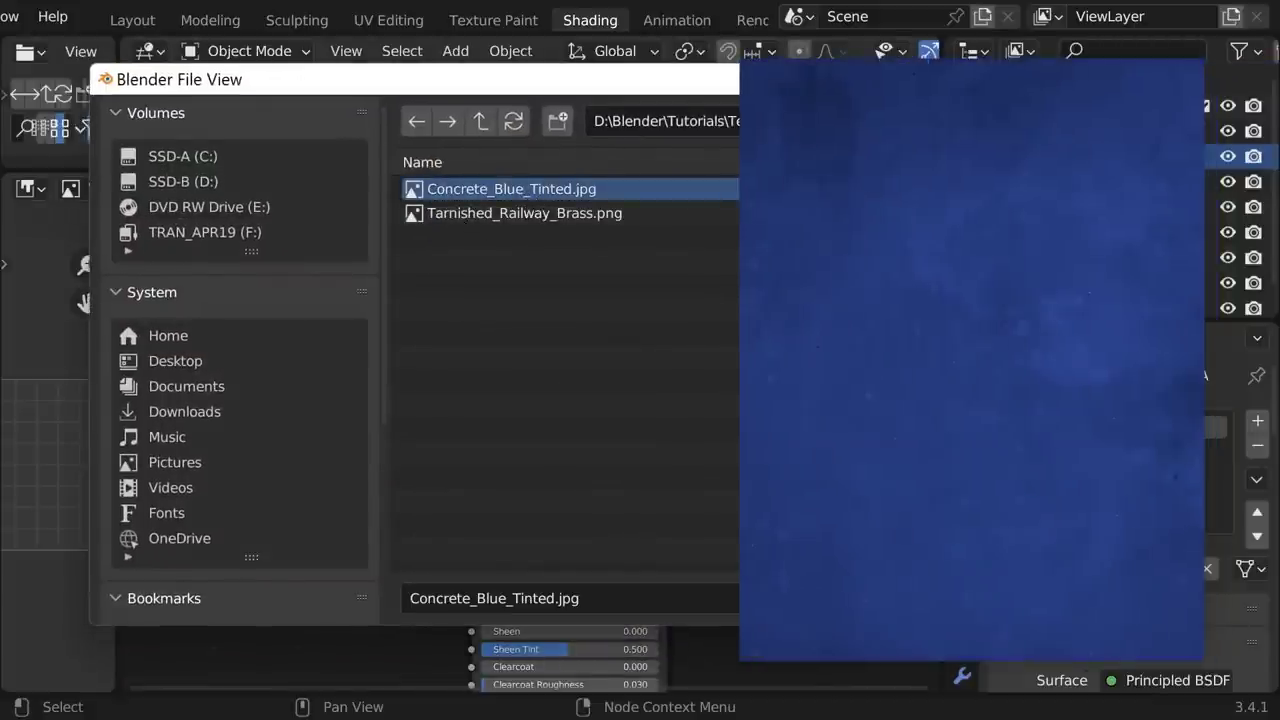
pyautogui.press('Return')
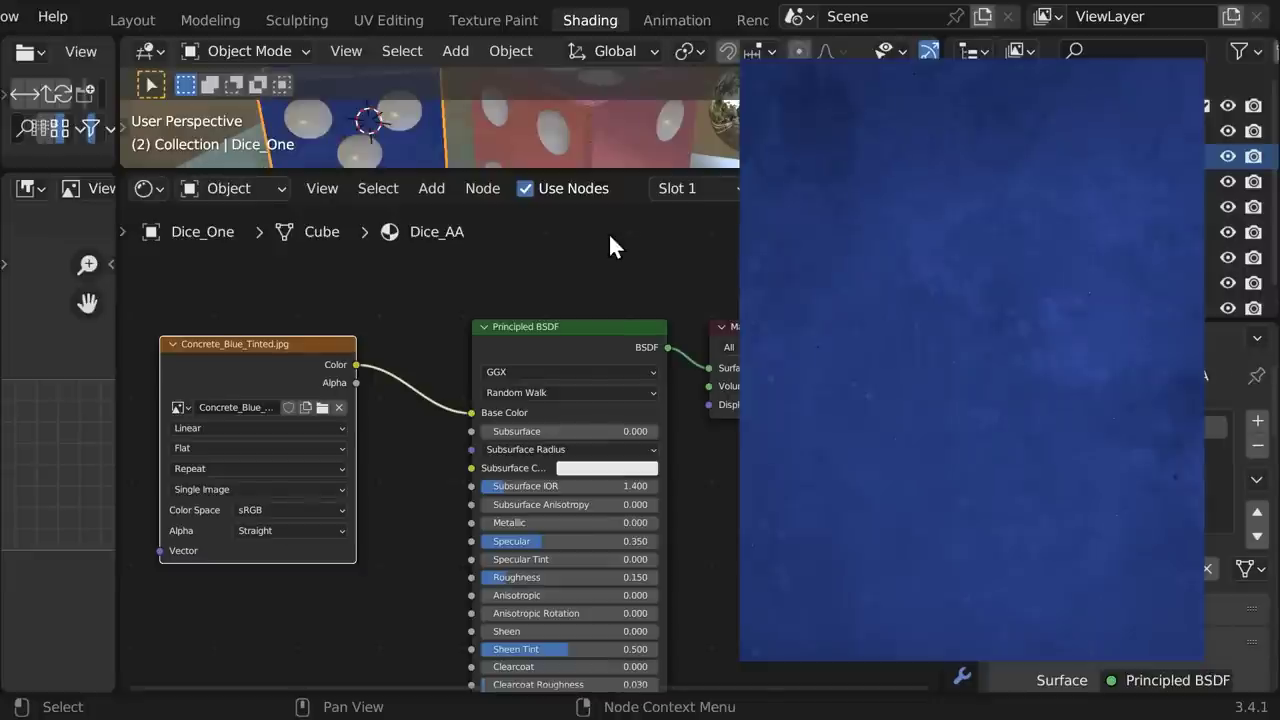
pyautogui.moveTo(612, 172); pyautogui.dragTo(632, 231)
# Step: Select the pink die and copy the Noise Texture and Bump nodes from Dice_BB
pyautogui.click(606, 164)
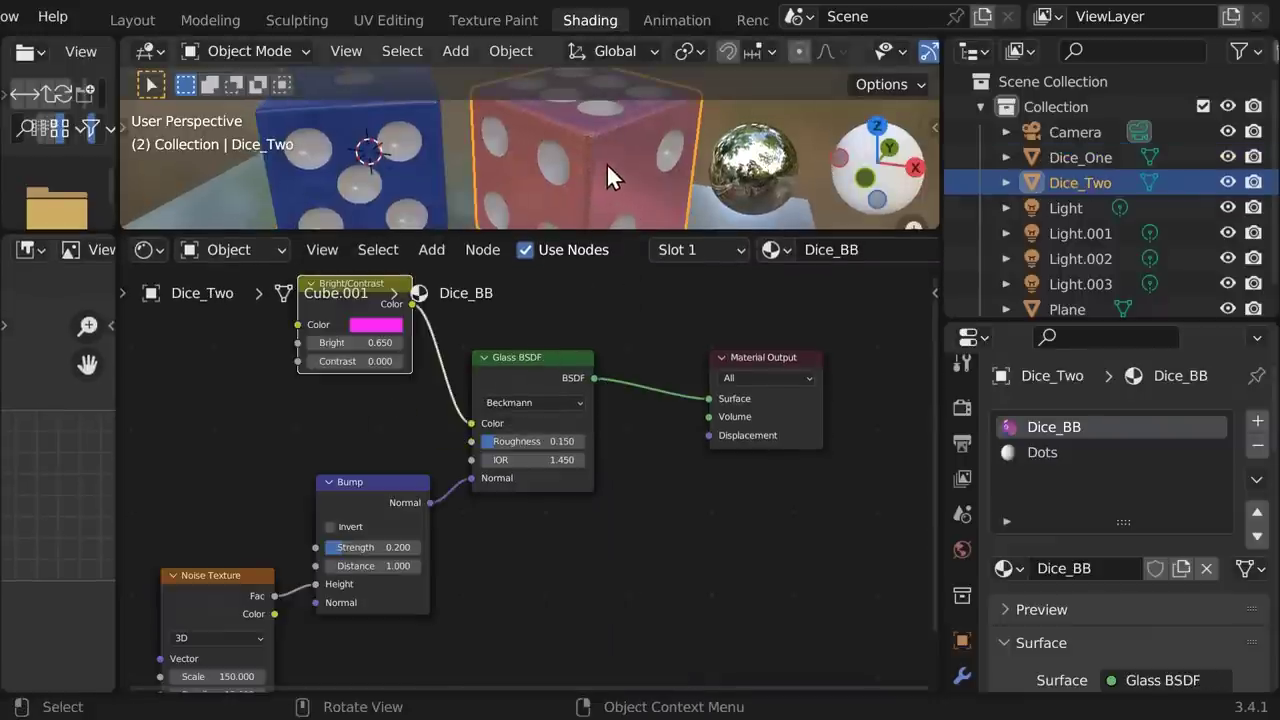
pyautogui.moveTo(182, 460); pyautogui.dragTo(366, 678)
pyautogui.rightClick(359, 508)
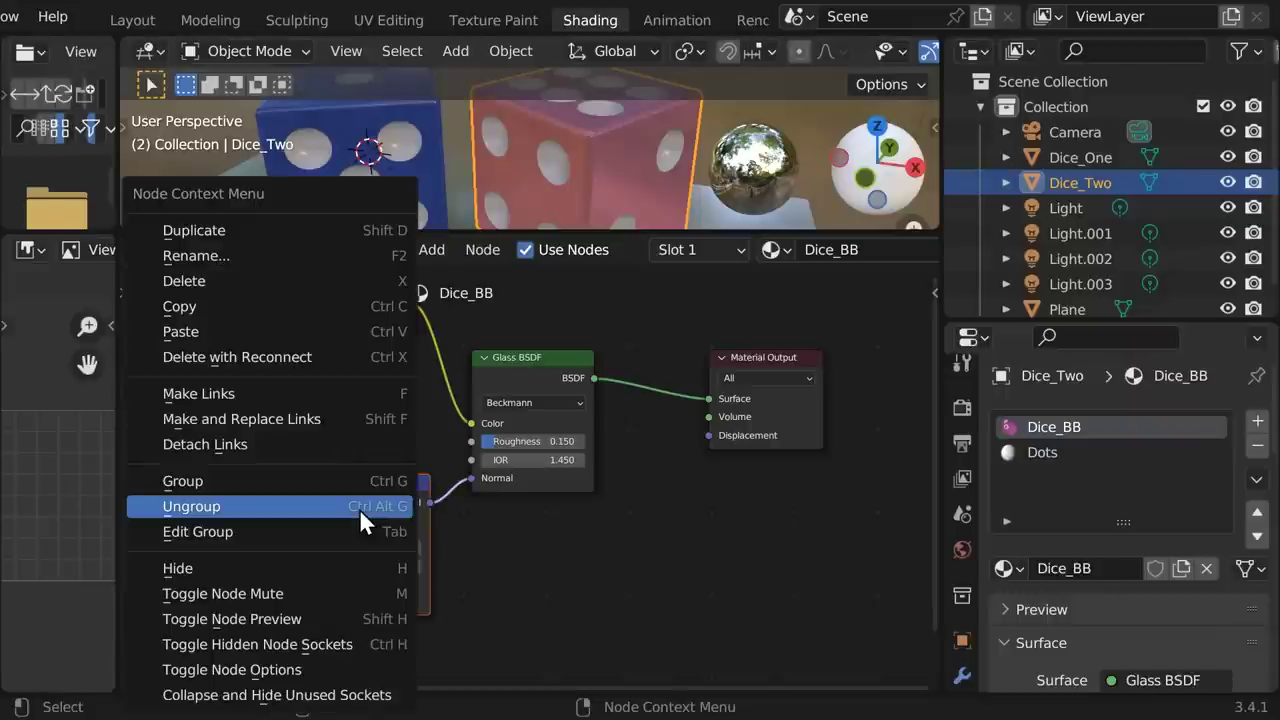
pyautogui.click(266, 311)
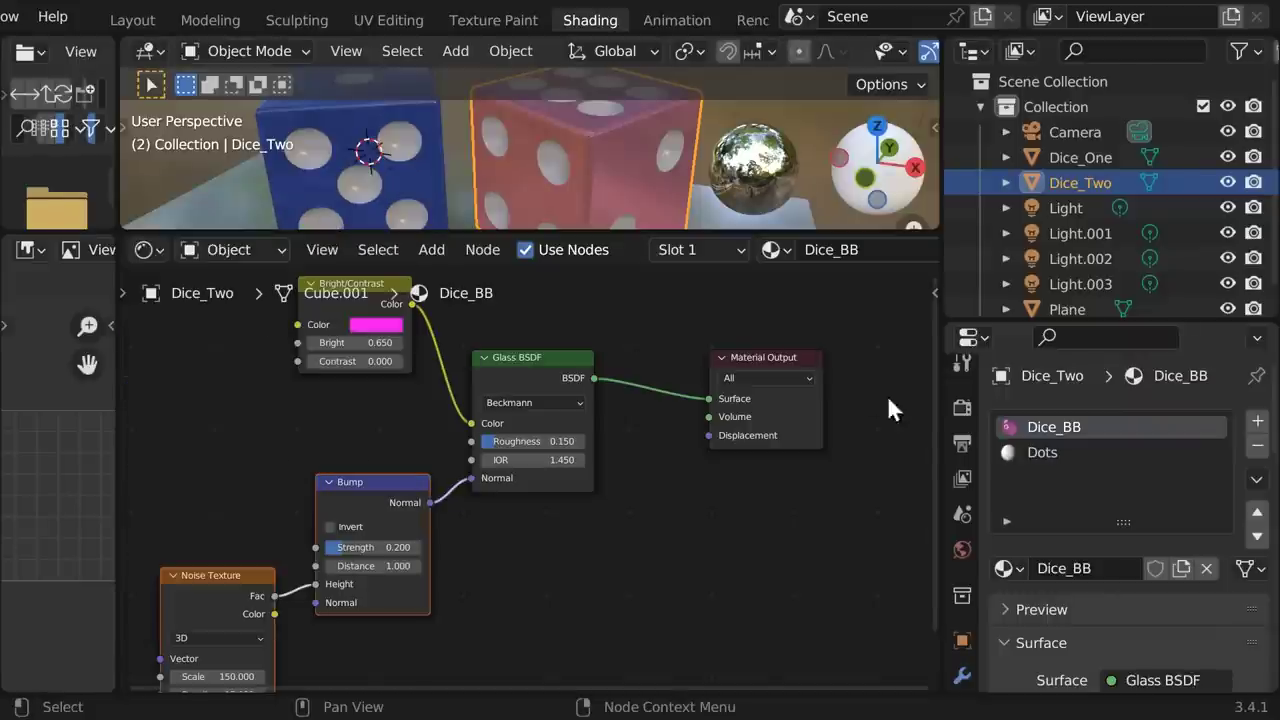
# Step: Paste the nodes into the Dots material and link Bump Normal to the Principled BSDF Normal
pyautogui.click(1028, 451)
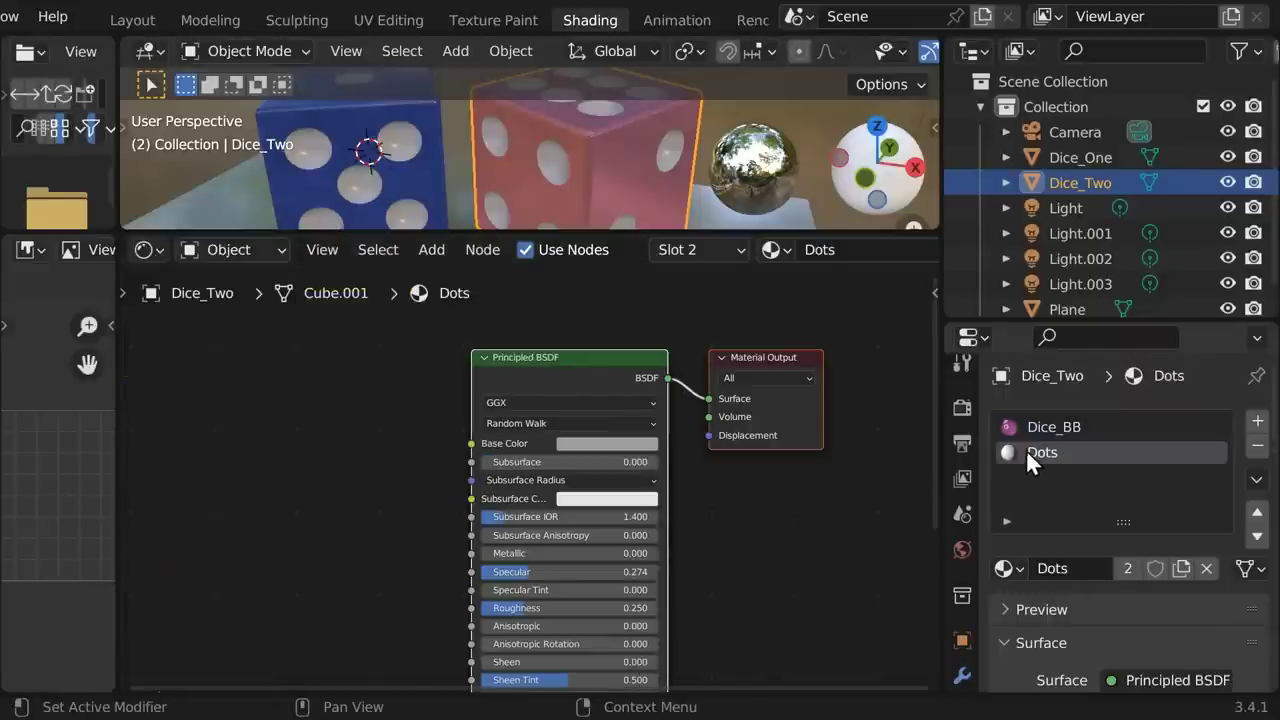
pyautogui.rightClick(233, 428)
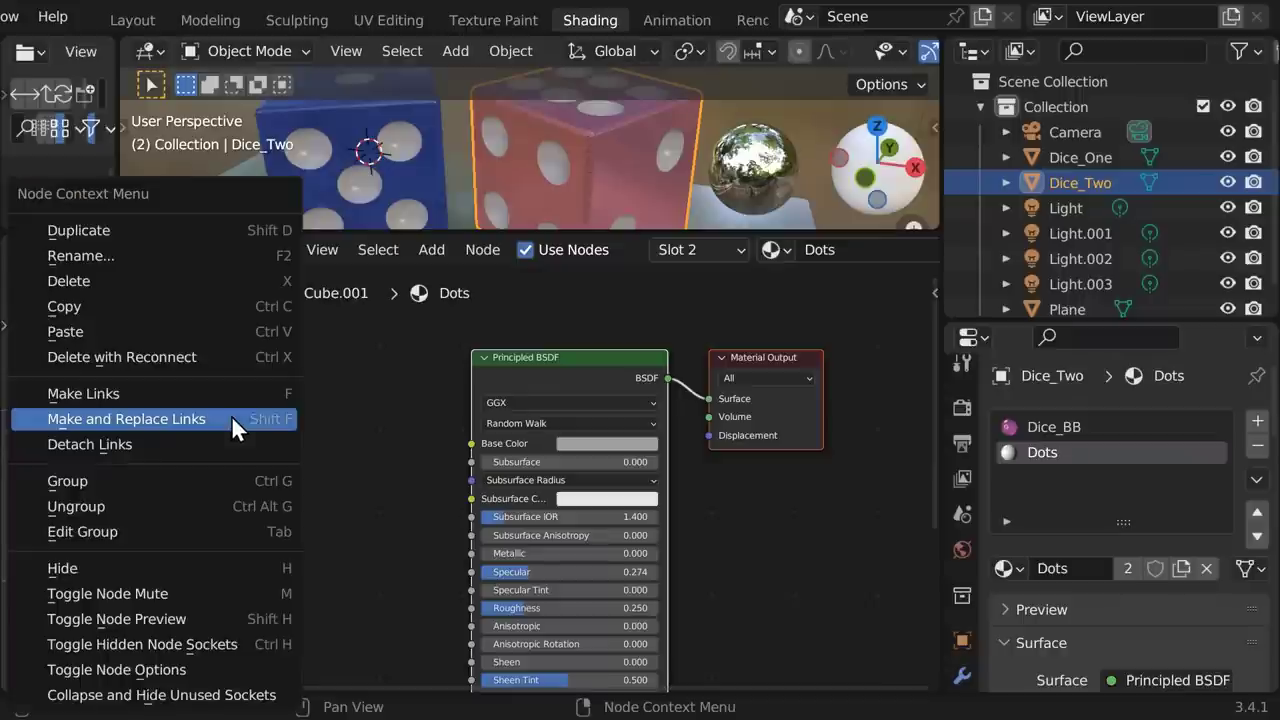
pyautogui.click(185, 331)
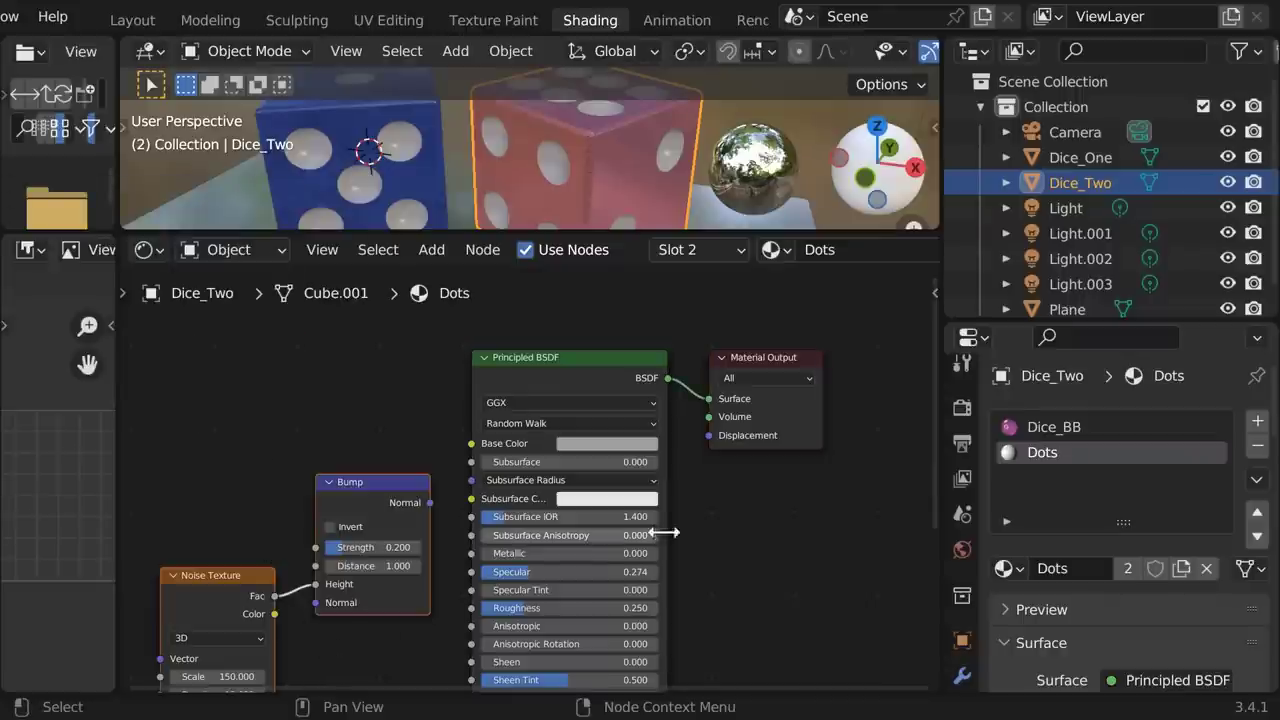
pyautogui.moveTo(930, 428); pyautogui.dragTo(908, 558)
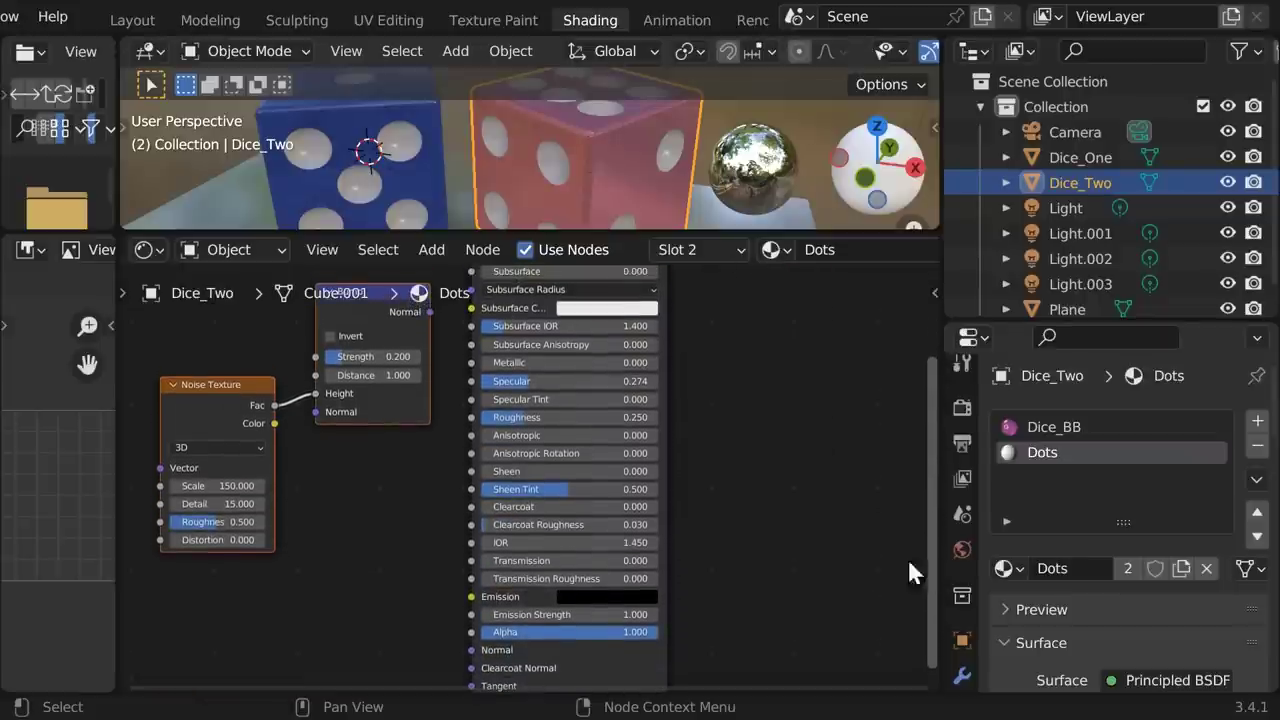
pyautogui.moveTo(430, 311); pyautogui.dragTo(467, 547)
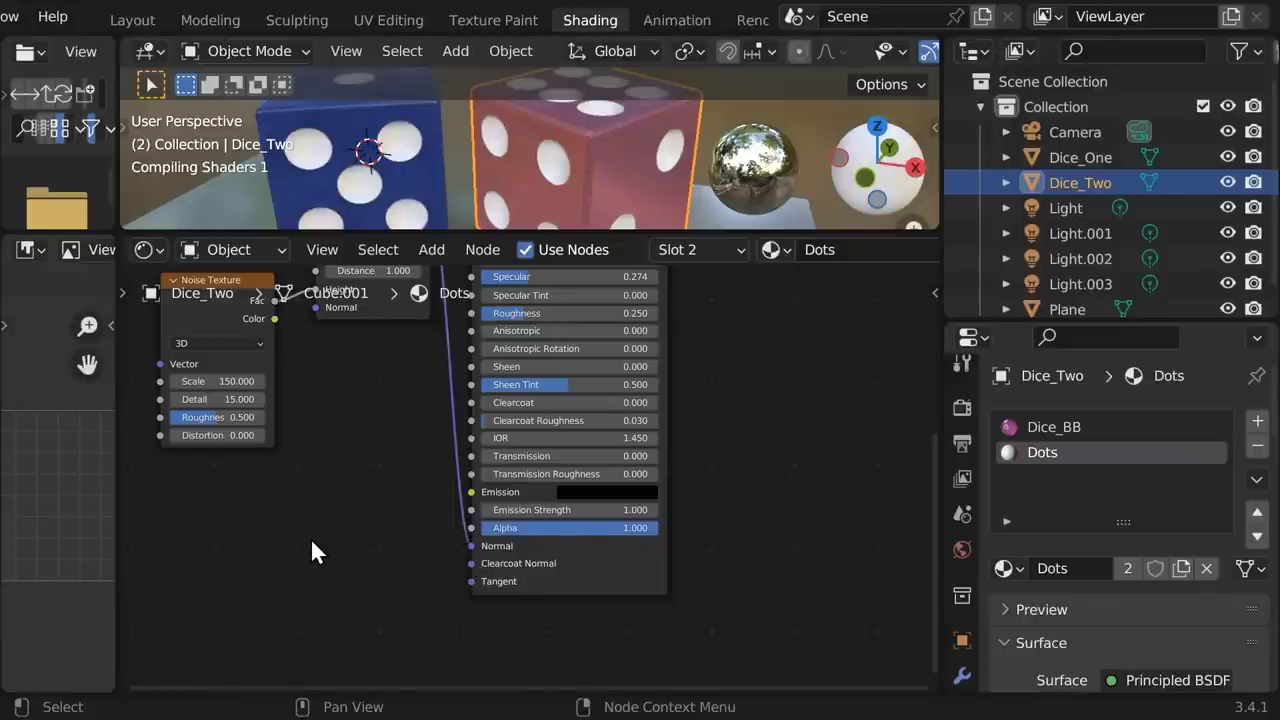
pyautogui.moveTo(472, 233); pyautogui.dragTo(472, 408)
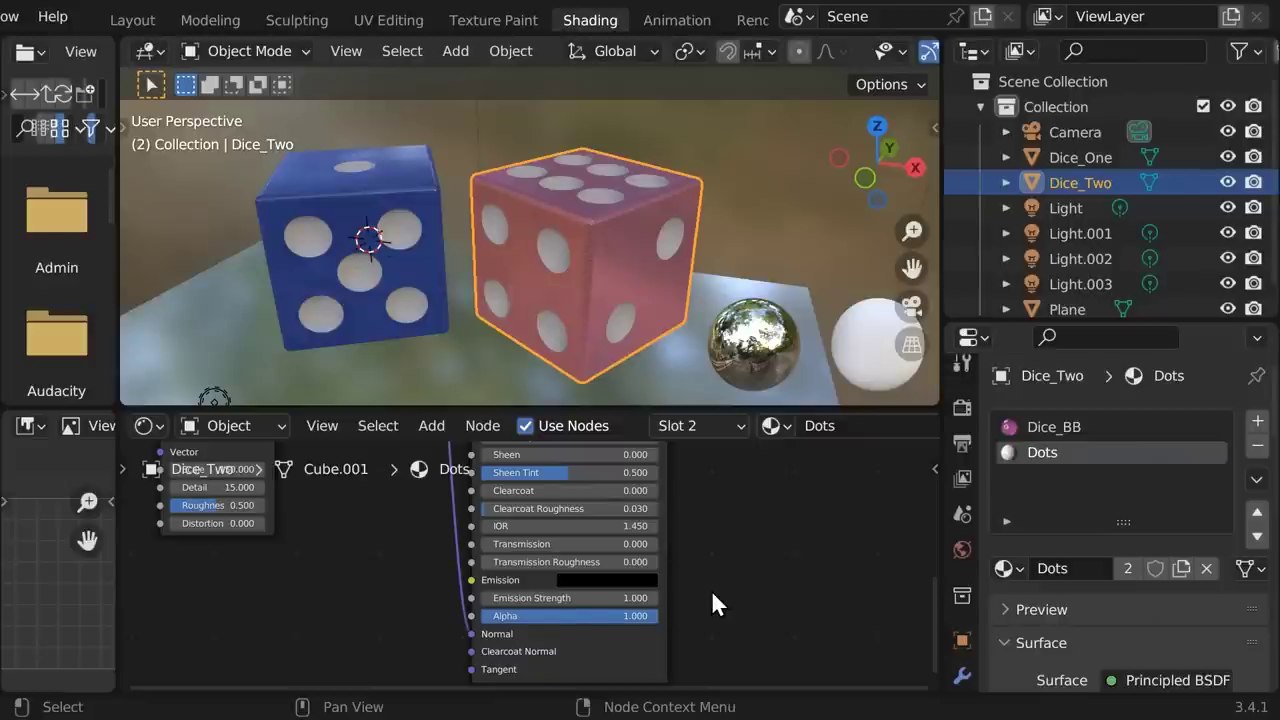
# Step: Render the dice scene with F12 to check both new textures
pyautogui.press('F12')
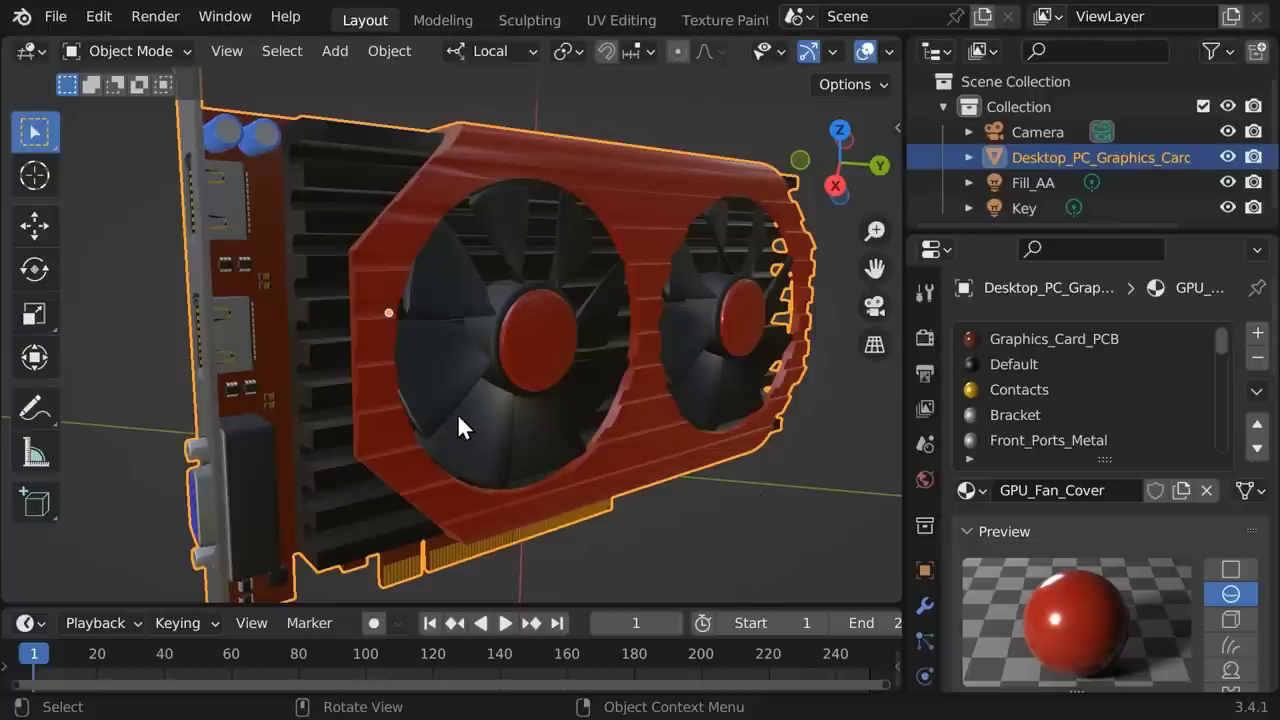
# Step: Zoom in on the graphics card, view it through the scene camera, and show Output Properties
pyautogui.moveTo(875, 230); pyautogui.dragTo(876, 245)
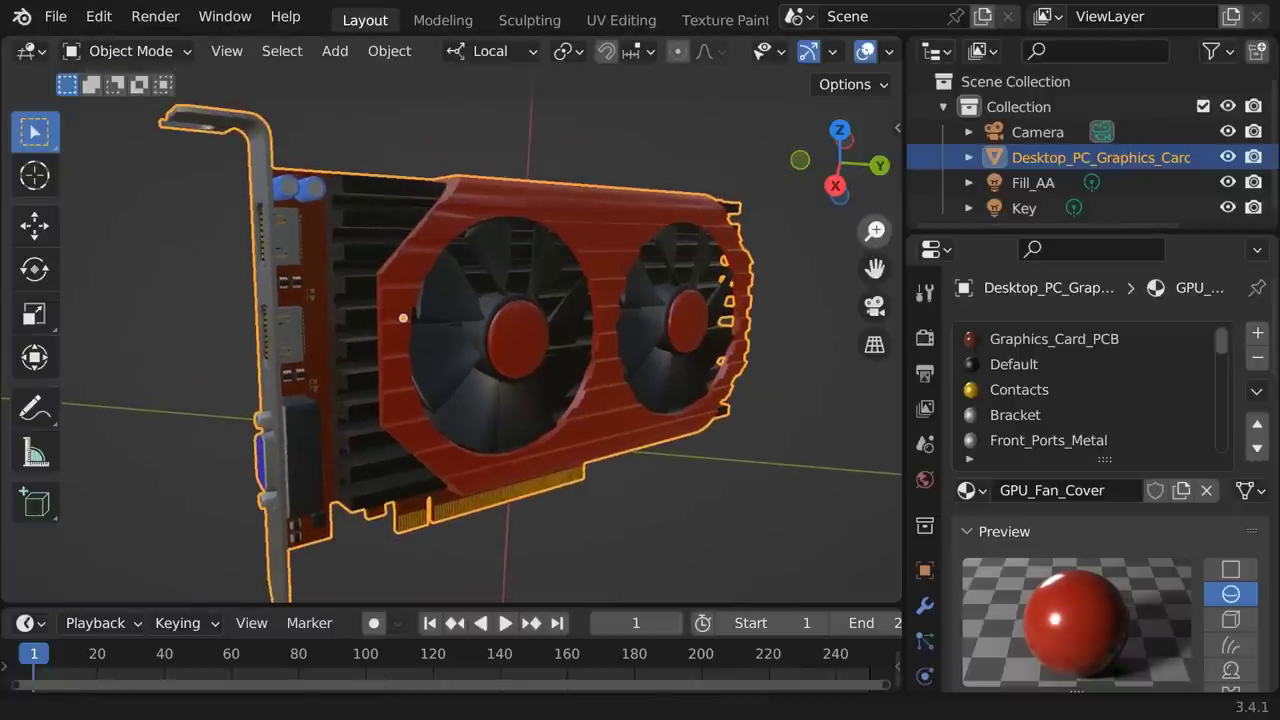
pyautogui.click(820, 403)
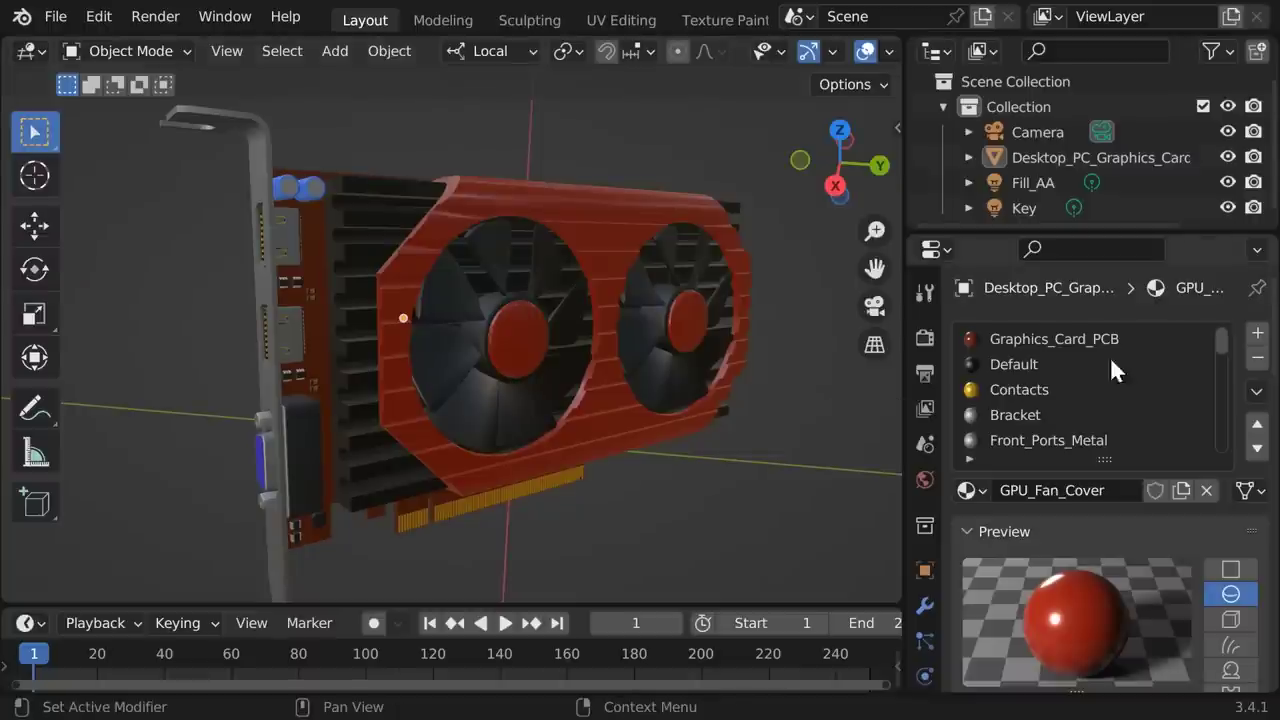
pyautogui.moveTo(1222, 346)
pyautogui.mouseDown()
pyautogui.moveTo(1222, 434)
pyautogui.moveTo(1218, 340)
pyautogui.mouseUp()
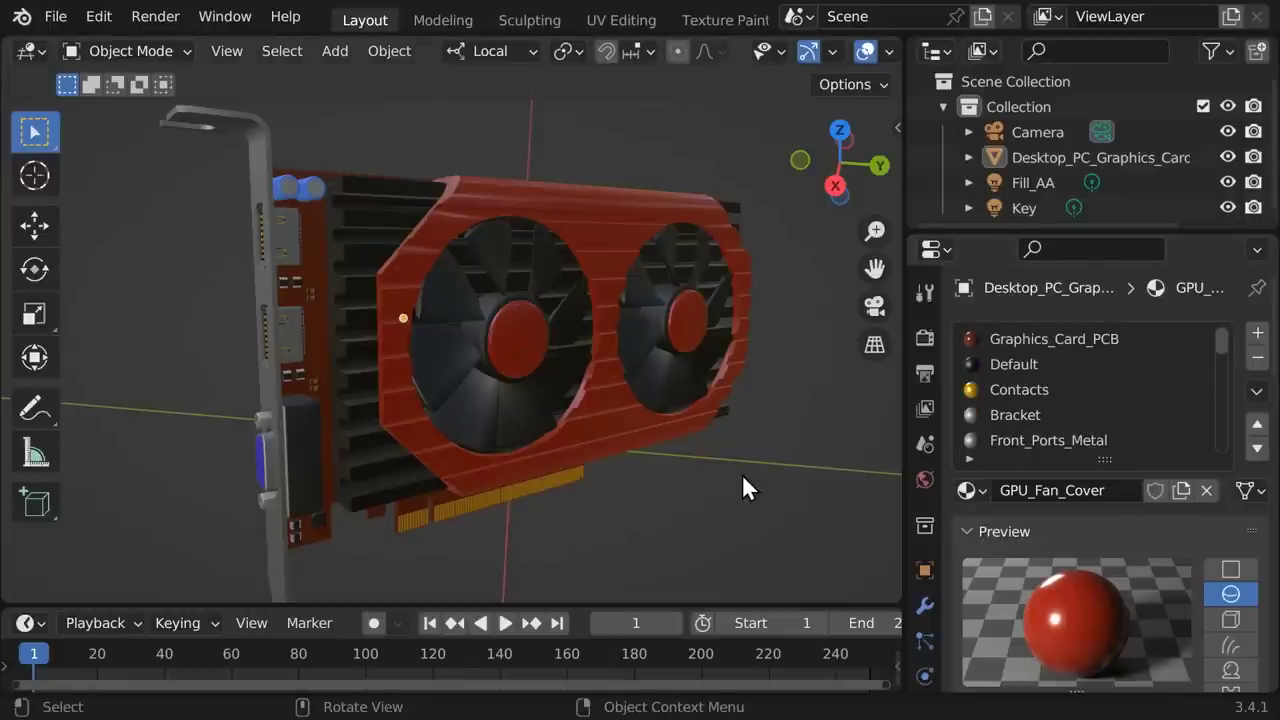
pyautogui.click(873, 306)
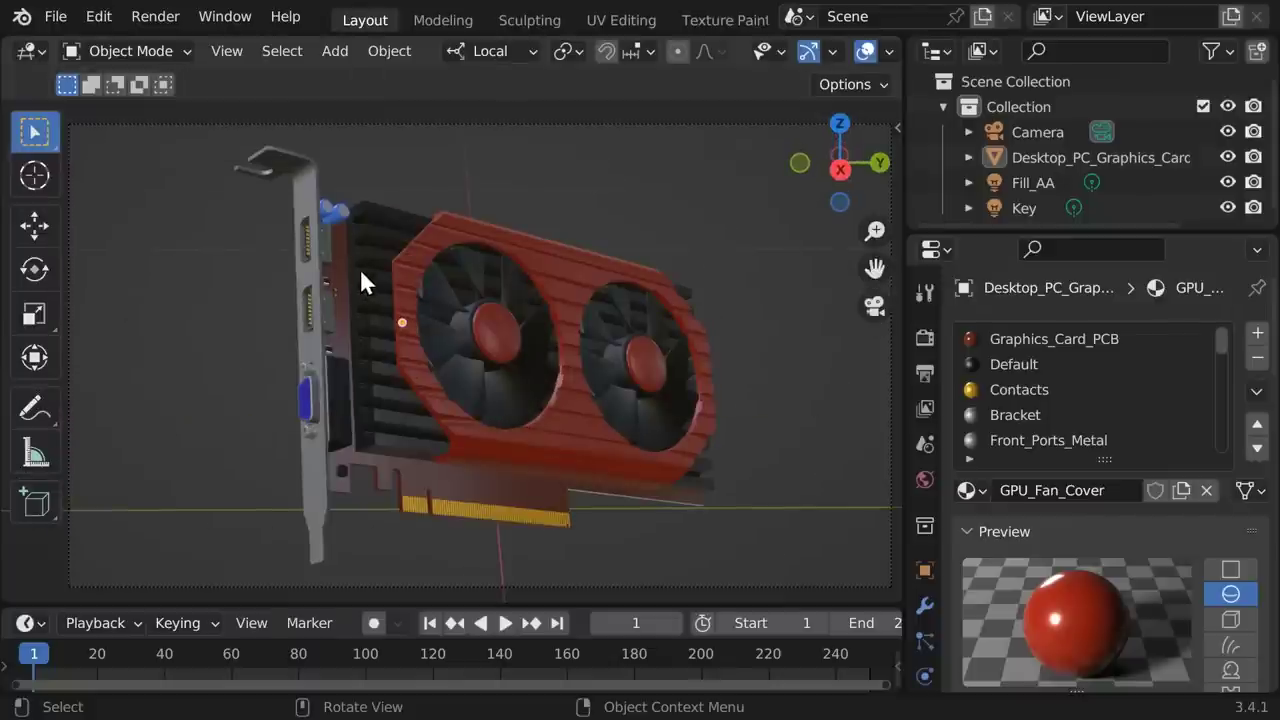
pyautogui.click(925, 368)
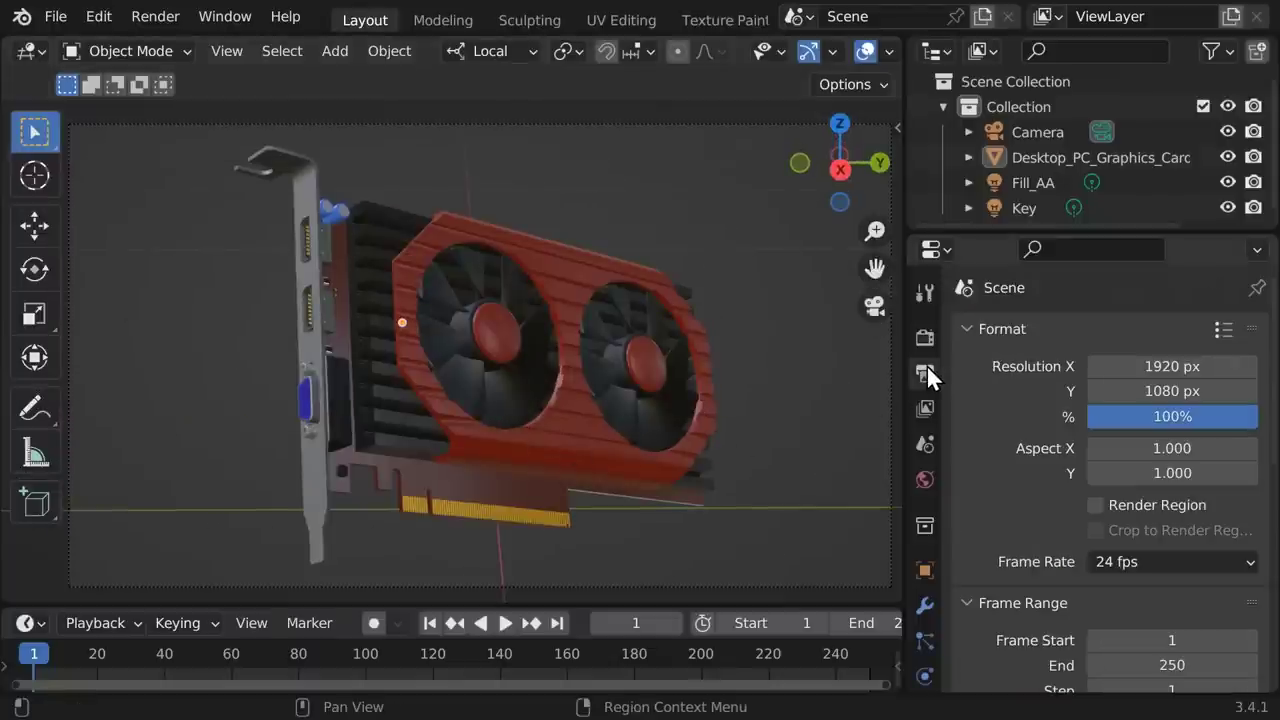
# Step: Set the frame rate to 25 fps and open the file browser for the output path
pyautogui.click(1160, 562)
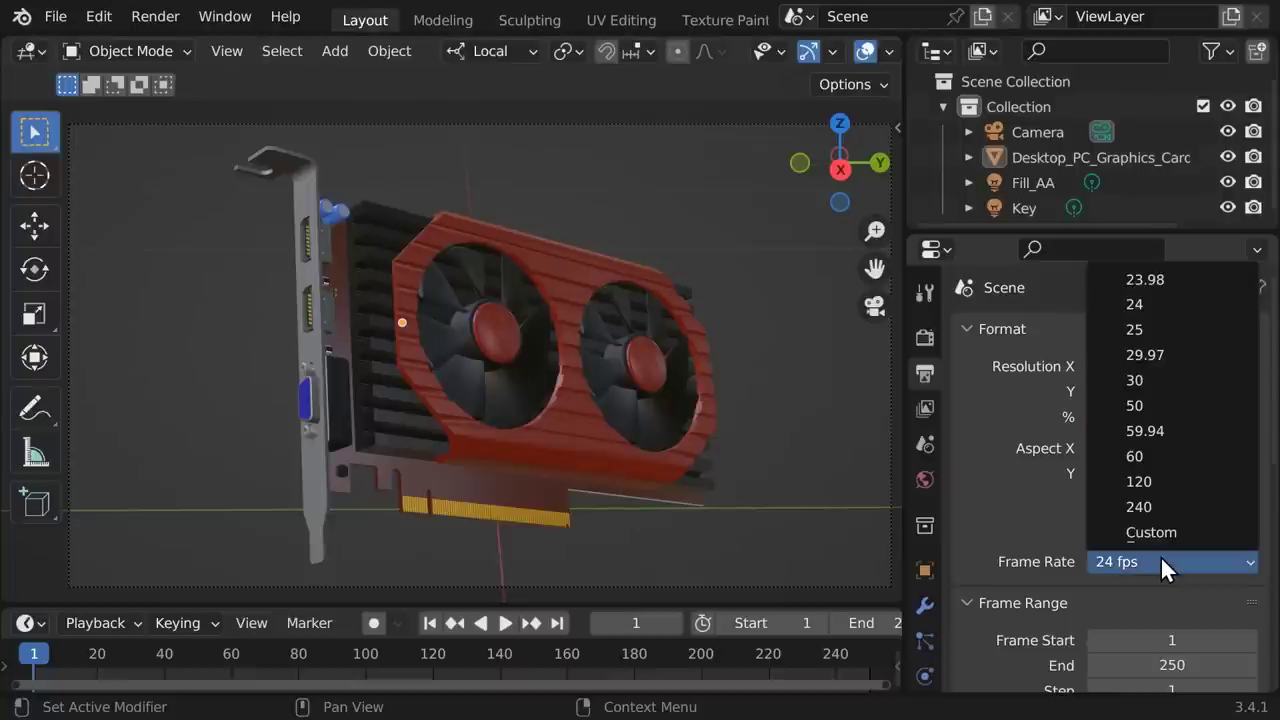
pyautogui.click(1134, 331)
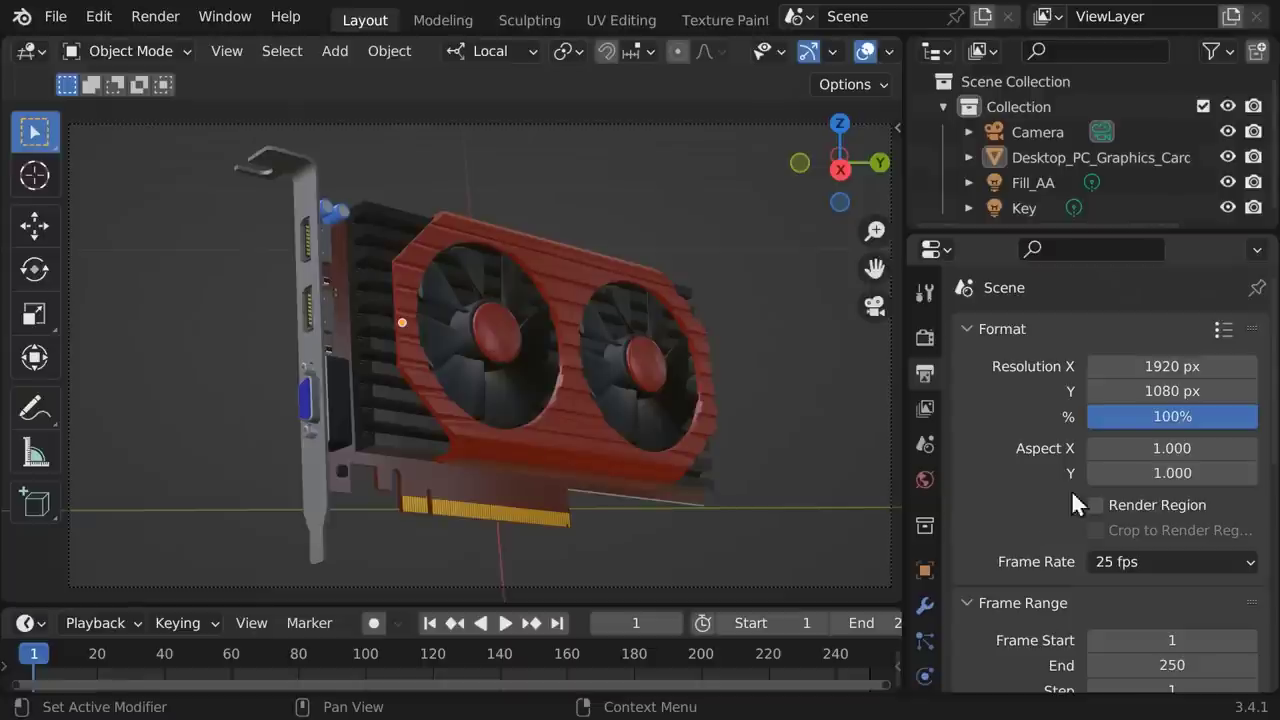
pyautogui.scroll(-5, 1268, 376)
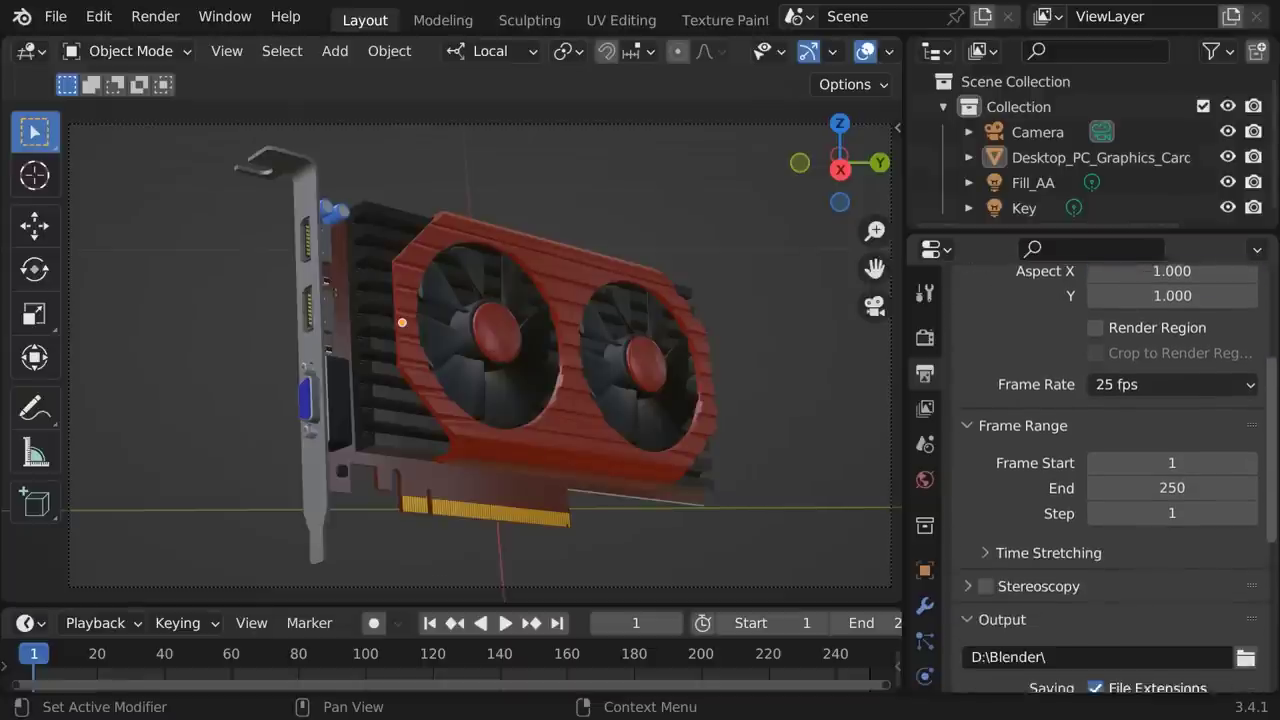
pyautogui.scroll(-2, 1268, 376)
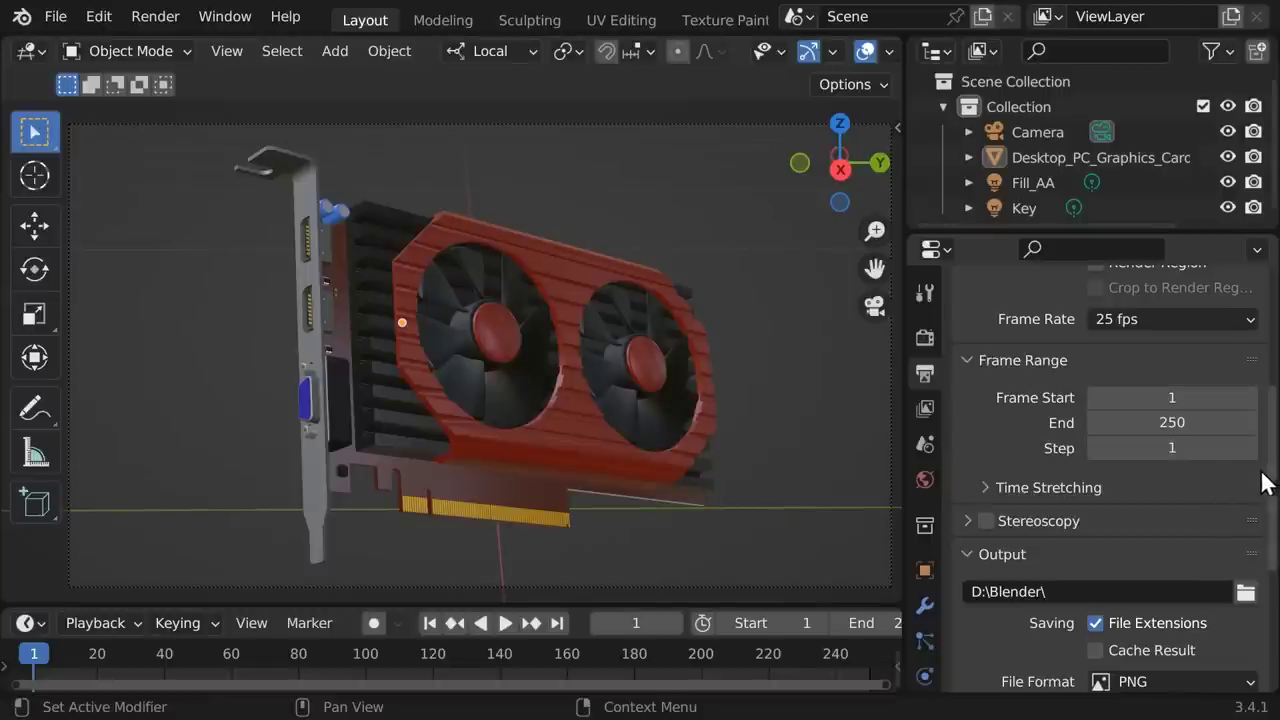
pyautogui.scroll(-2, 1277, 510)
pyautogui.scroll(-3, 1277, 510)
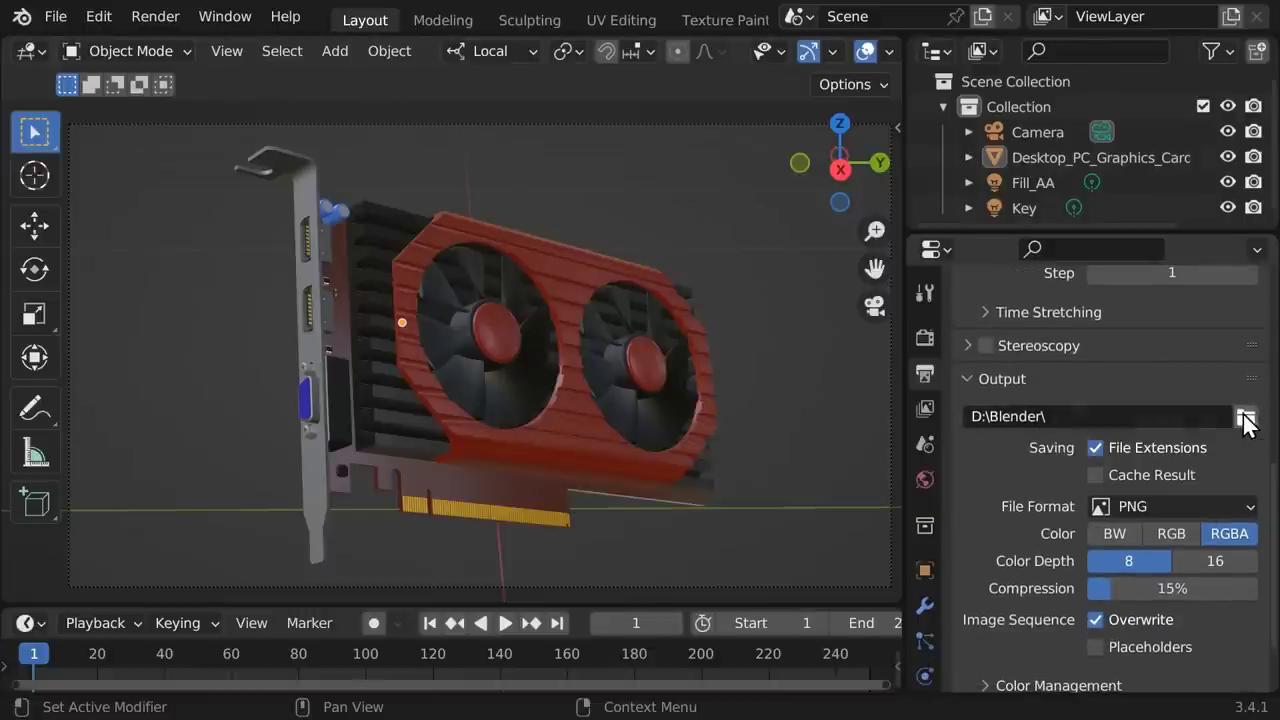
pyautogui.click(1244, 417)
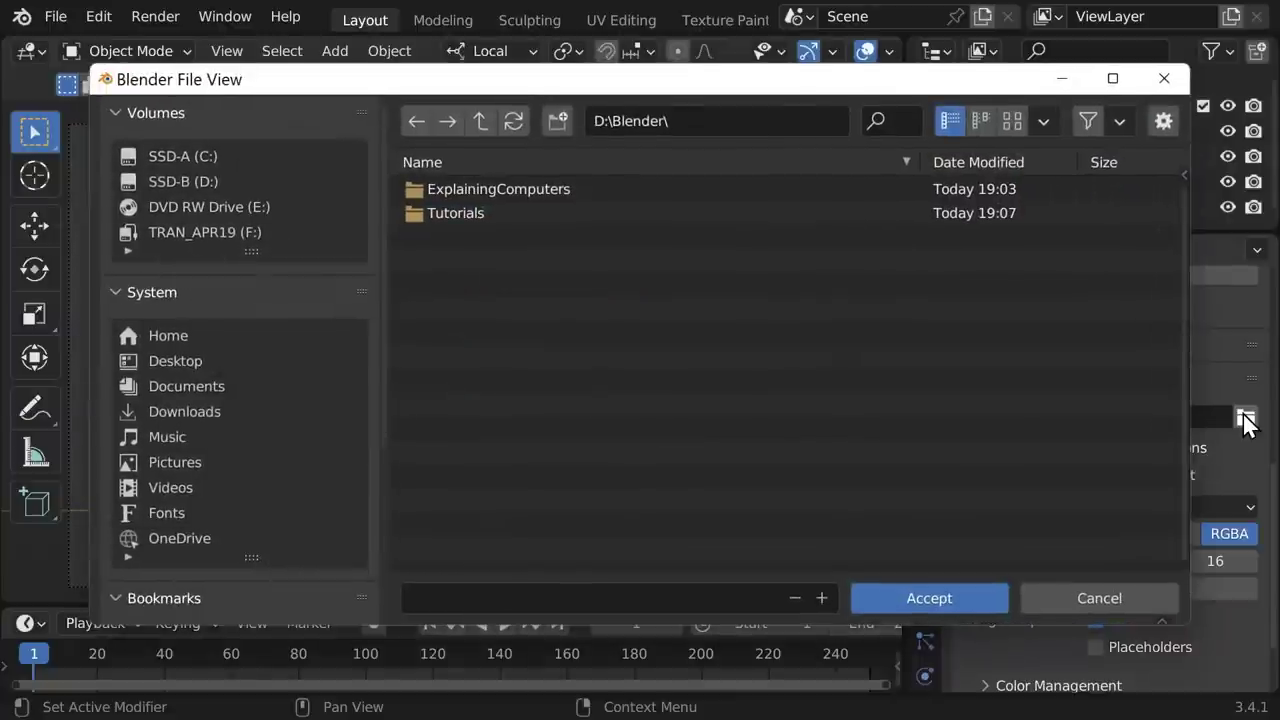
# Step: Save renders to D:\Blender\Tutorials\Render\ with the file prefix Graphics_Card_Test_
pyautogui.click(475, 211)
pyautogui.click(455, 188)
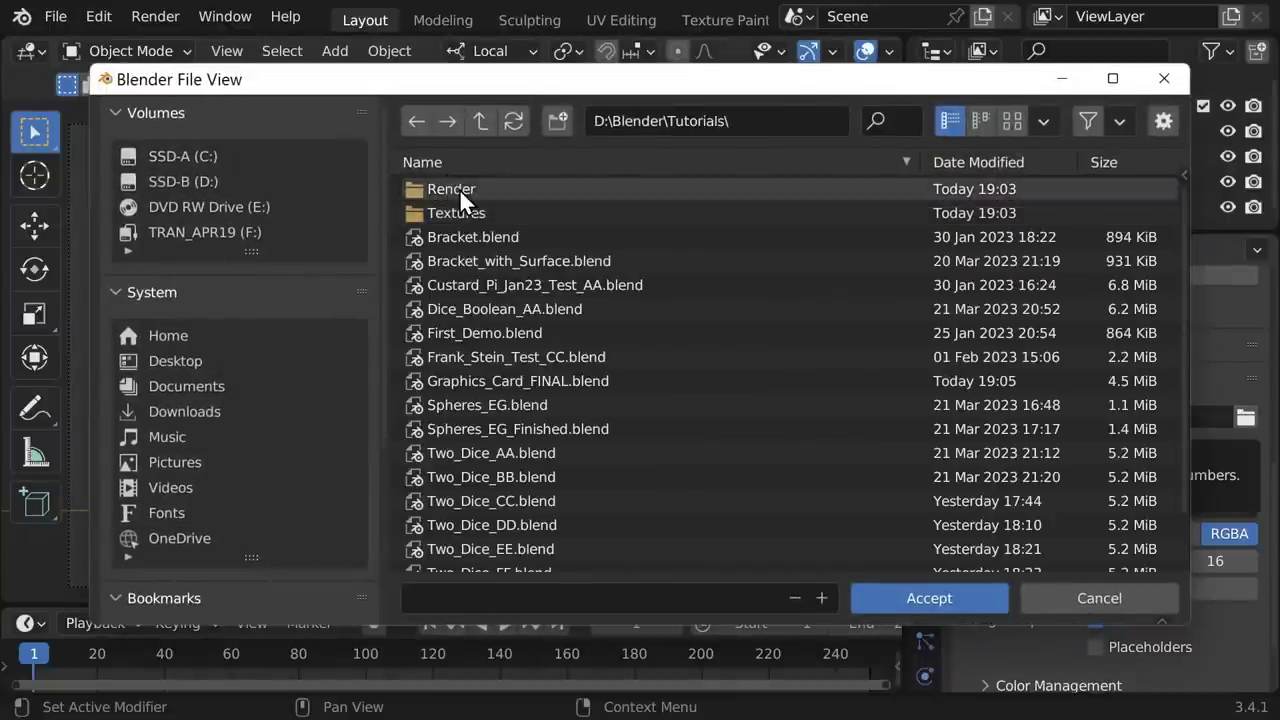
pyautogui.click(712, 597)
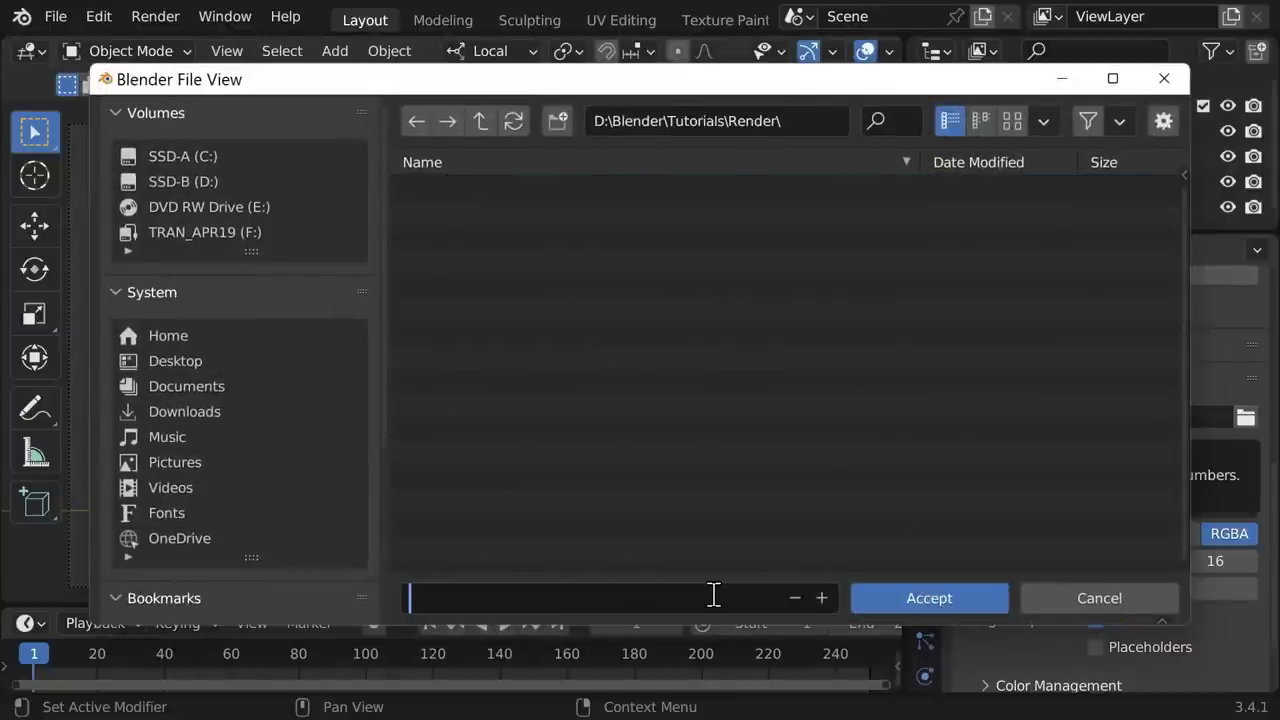
pyautogui.write('Graphics_Card')
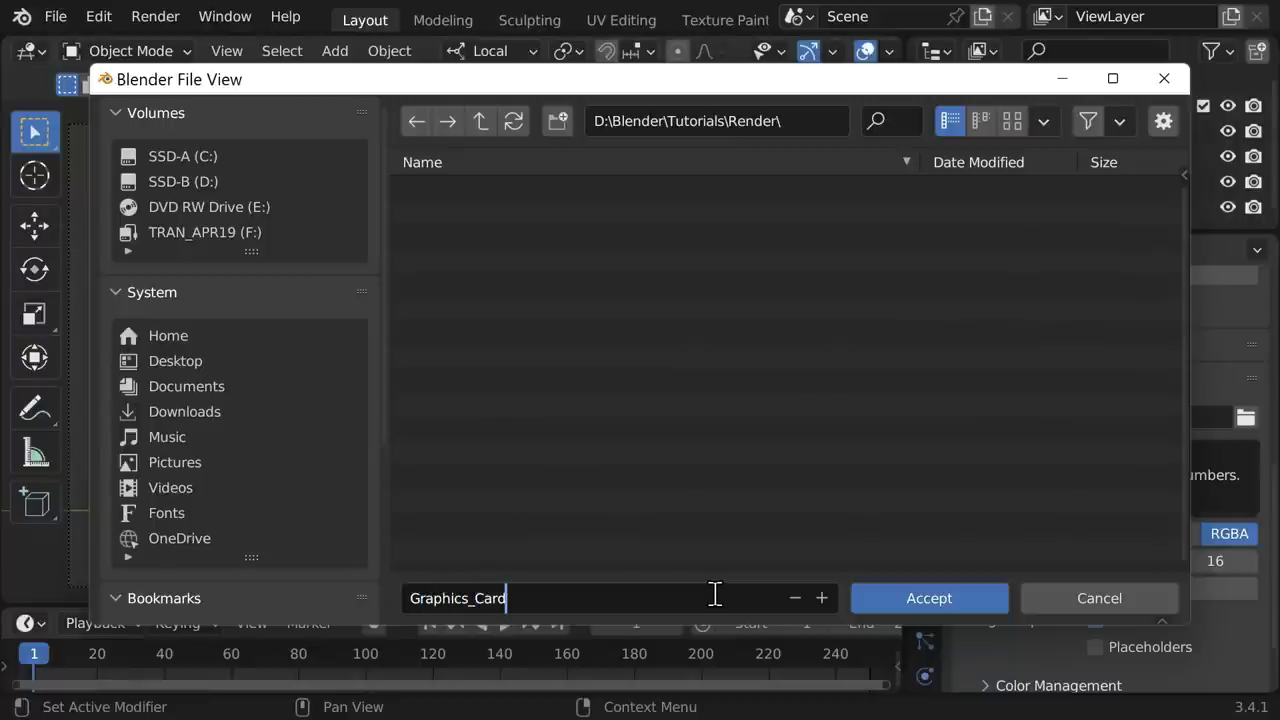
pyautogui.write('_Test_')
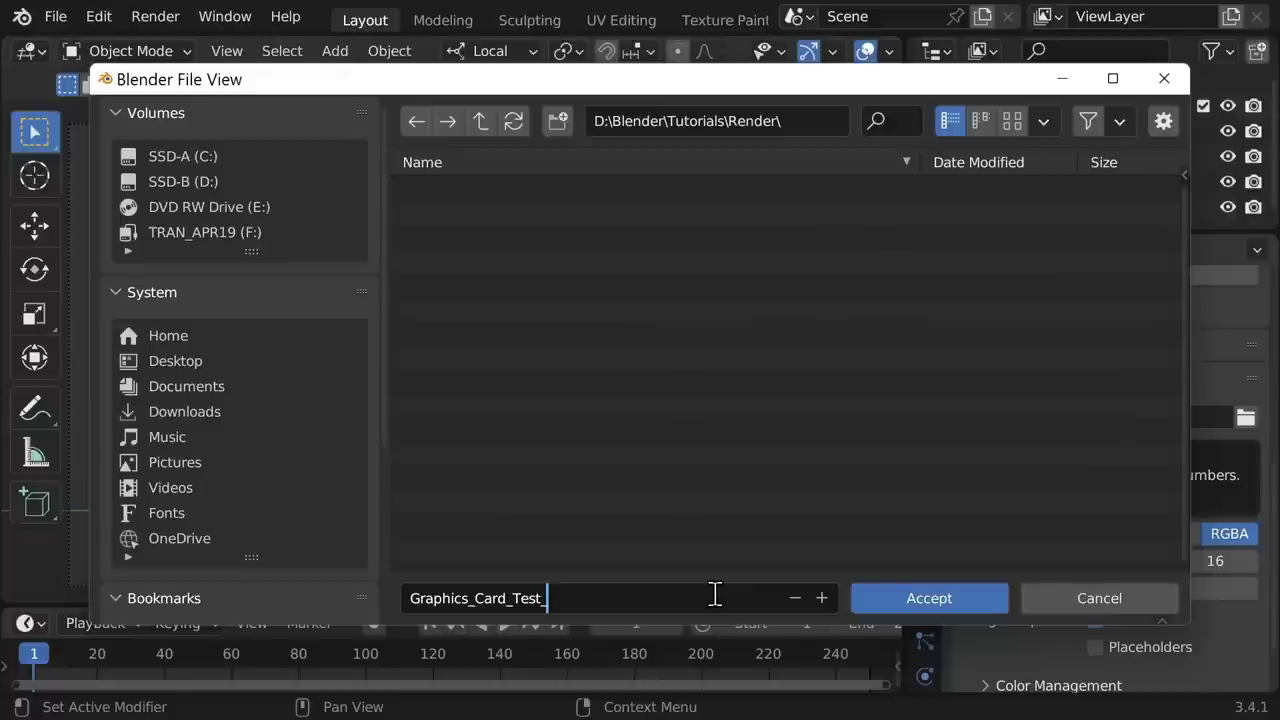
pyautogui.click(930, 598)
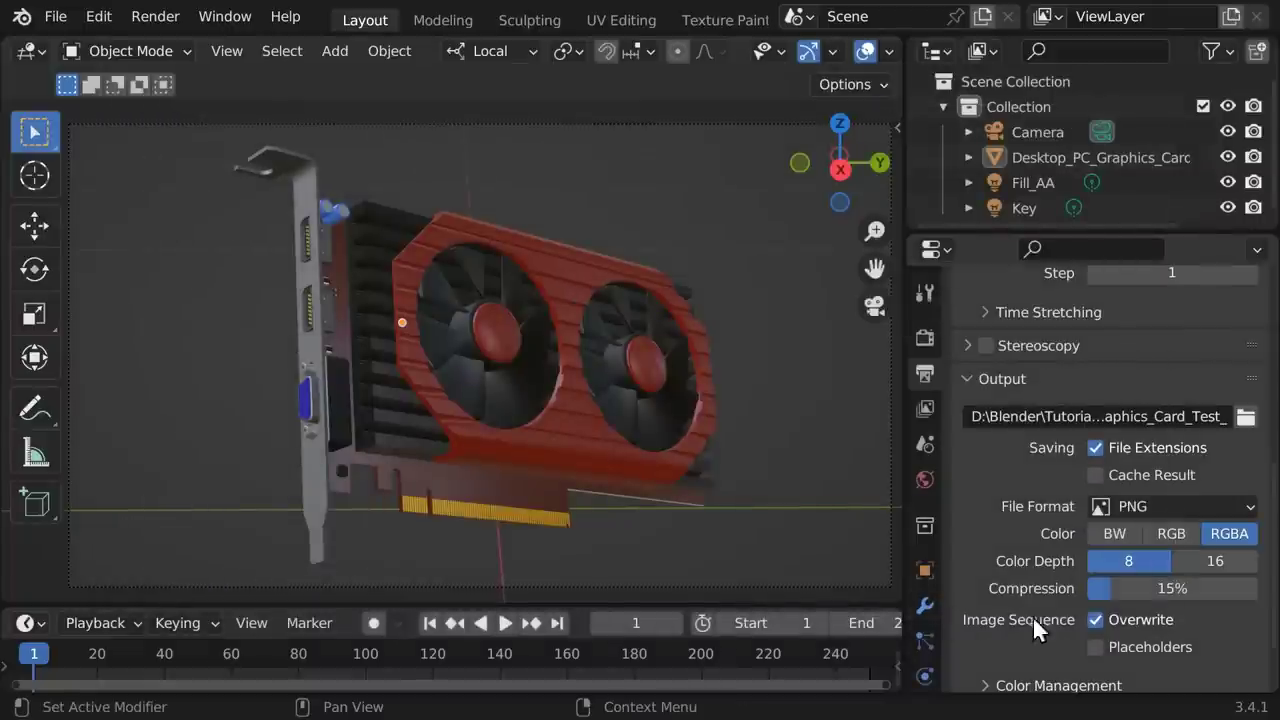
# Step: Switch output to PNG RGB, enlarge the timeline, select the graphics card and show its Transform settings
pyautogui.click(1172, 532)
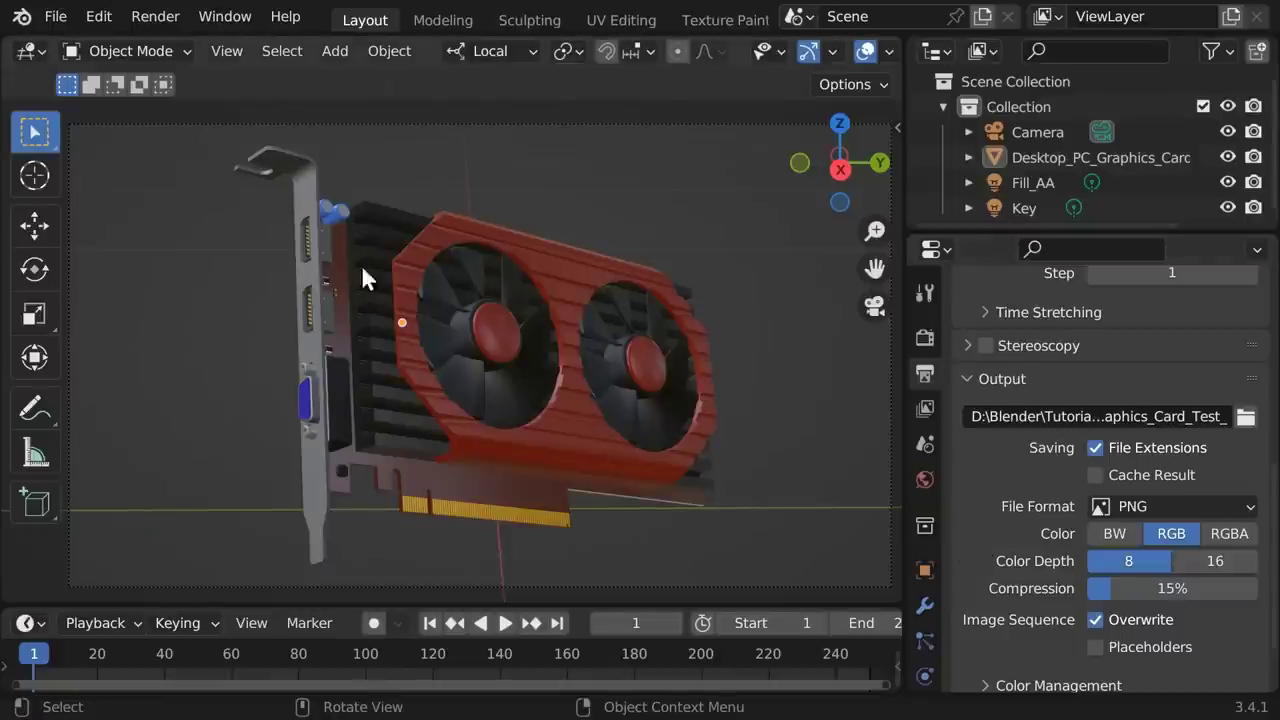
pyautogui.click(152, 18)
pyautogui.moveTo(597, 603); pyautogui.dragTo(572, 490)
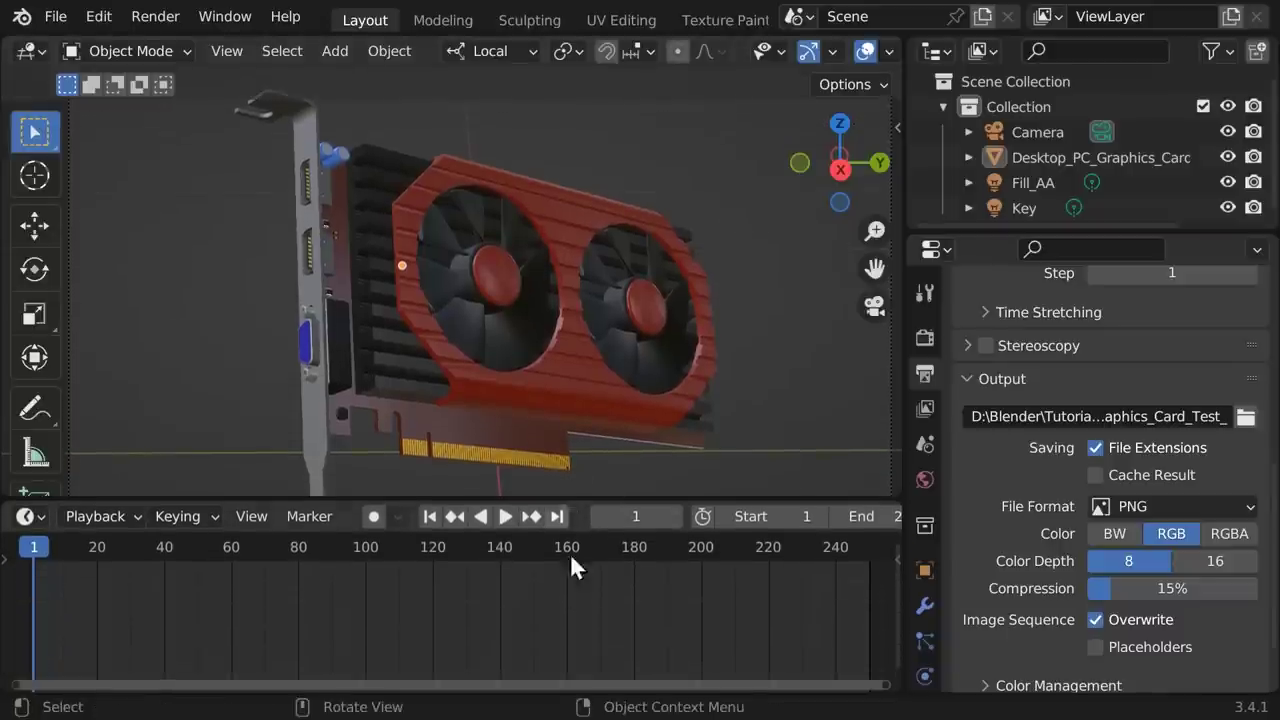
pyautogui.click(557, 386)
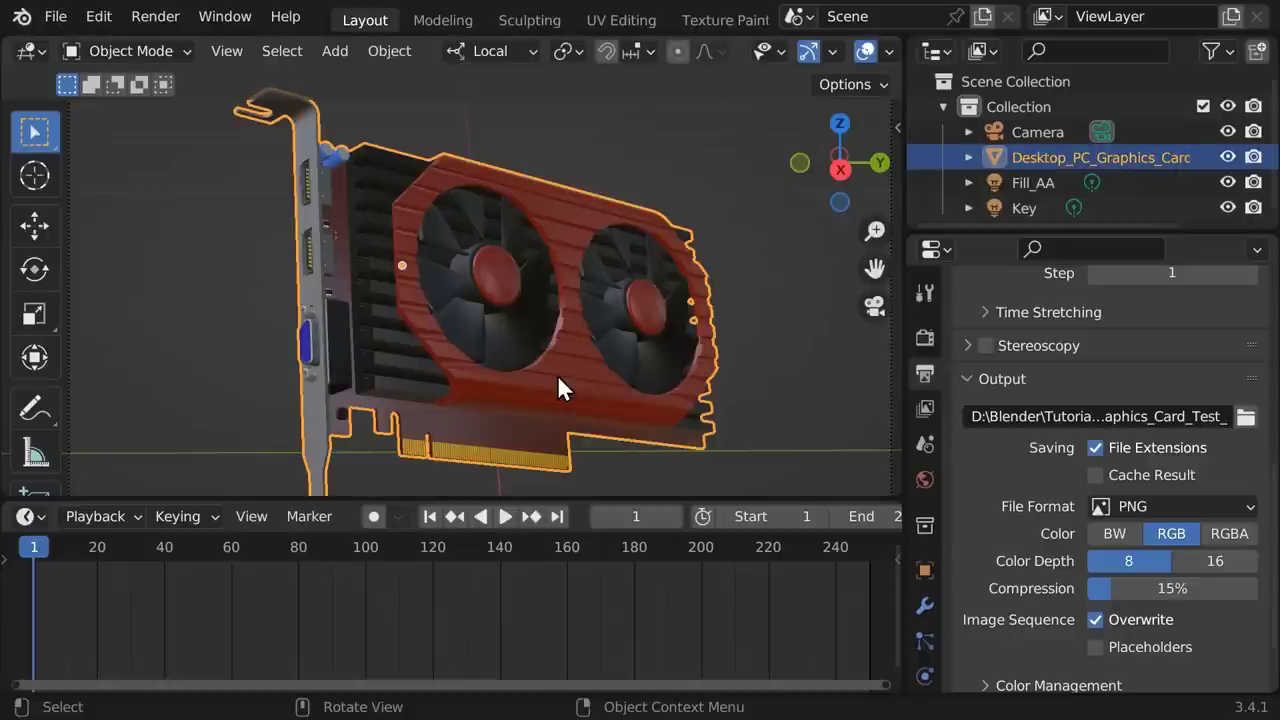
pyautogui.click(920, 567)
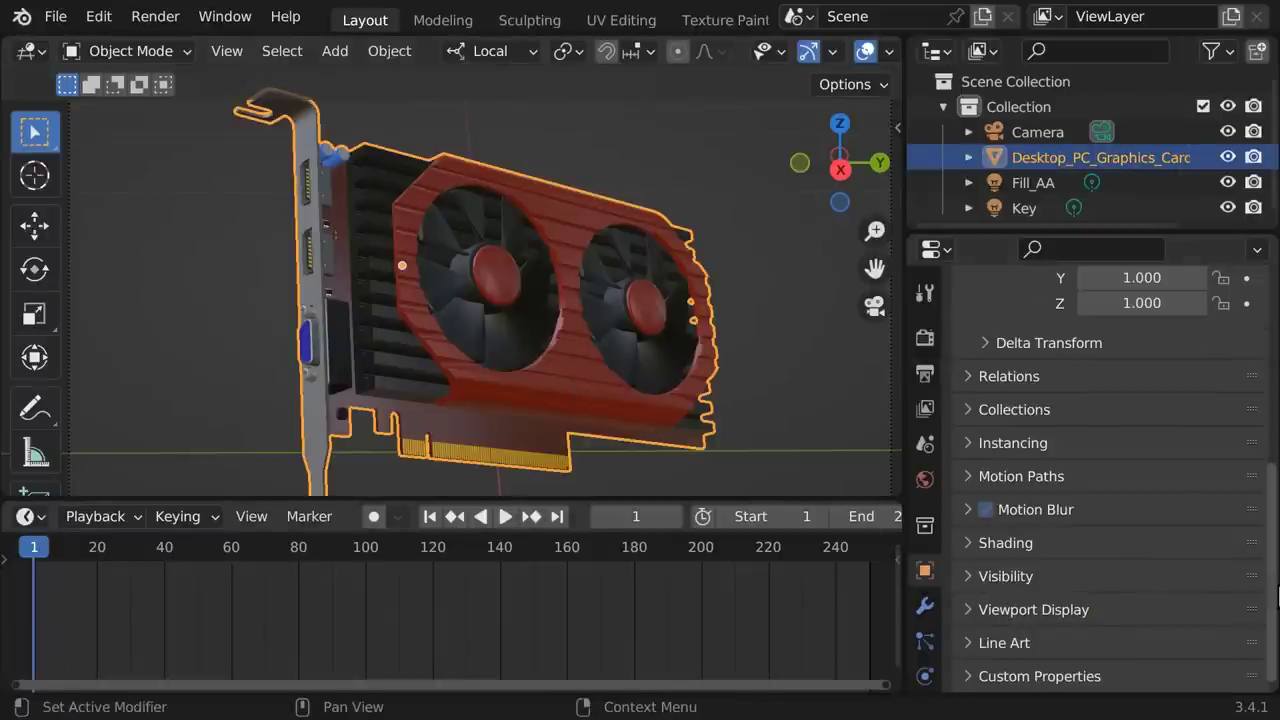
pyautogui.scroll(8, 1257, 600)
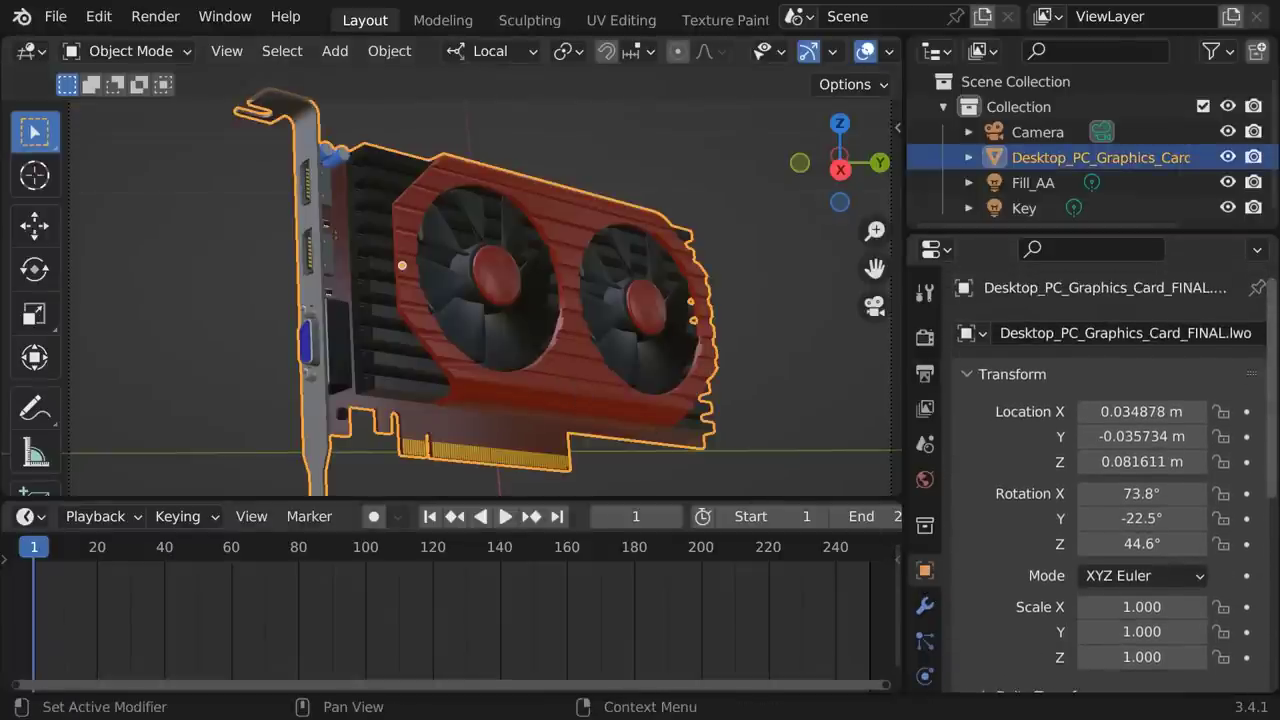
# Step: Keyframe the card's X, Y, Z location and rotation at frame 1
pyautogui.click(1246, 411)
pyautogui.click(1246, 436)
pyautogui.click(1246, 461)
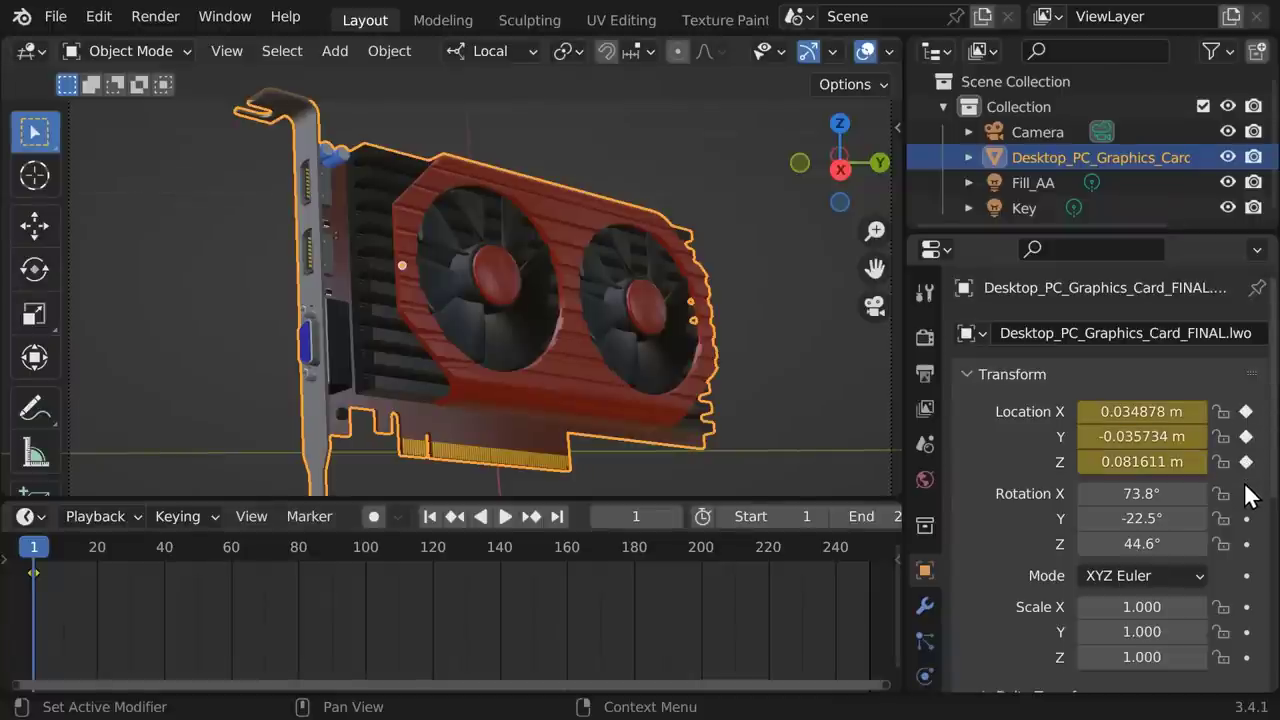
pyautogui.click(1246, 493)
pyautogui.click(1246, 518)
pyautogui.click(1246, 543)
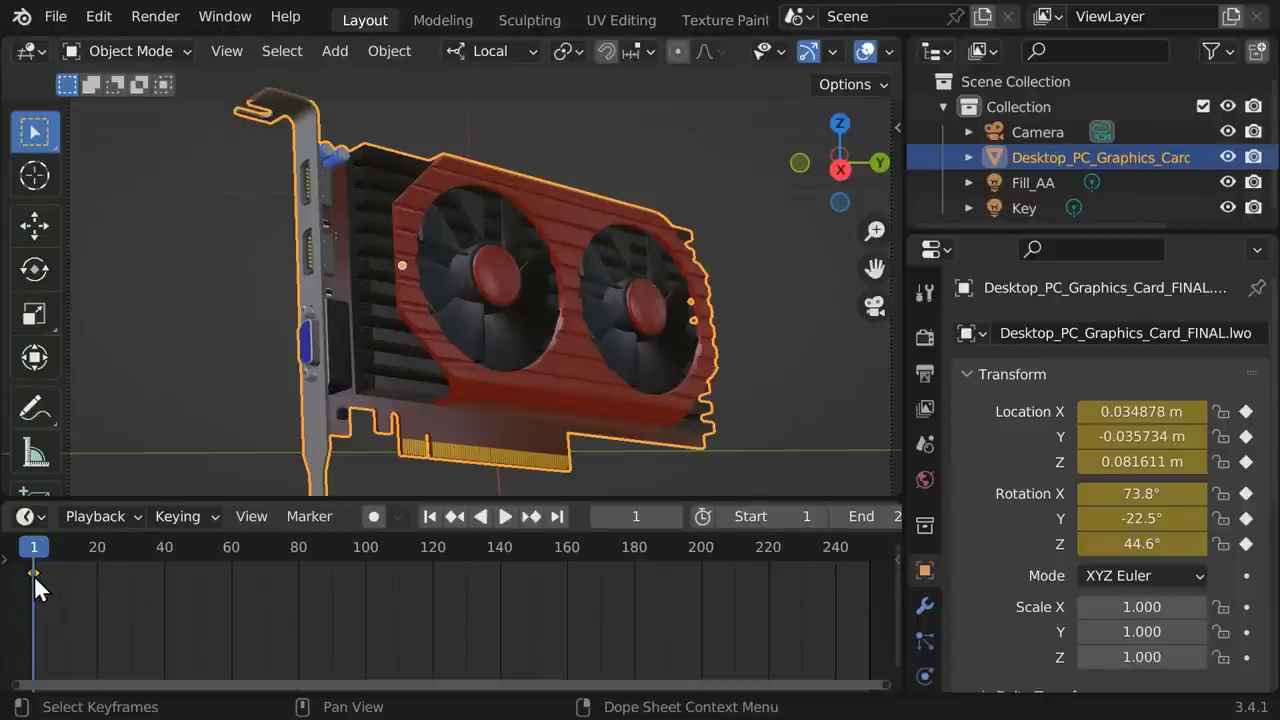
# Step: At frame 250, rotate and move the card to a new pose and keyframe all channels
pyautogui.click(555, 515)
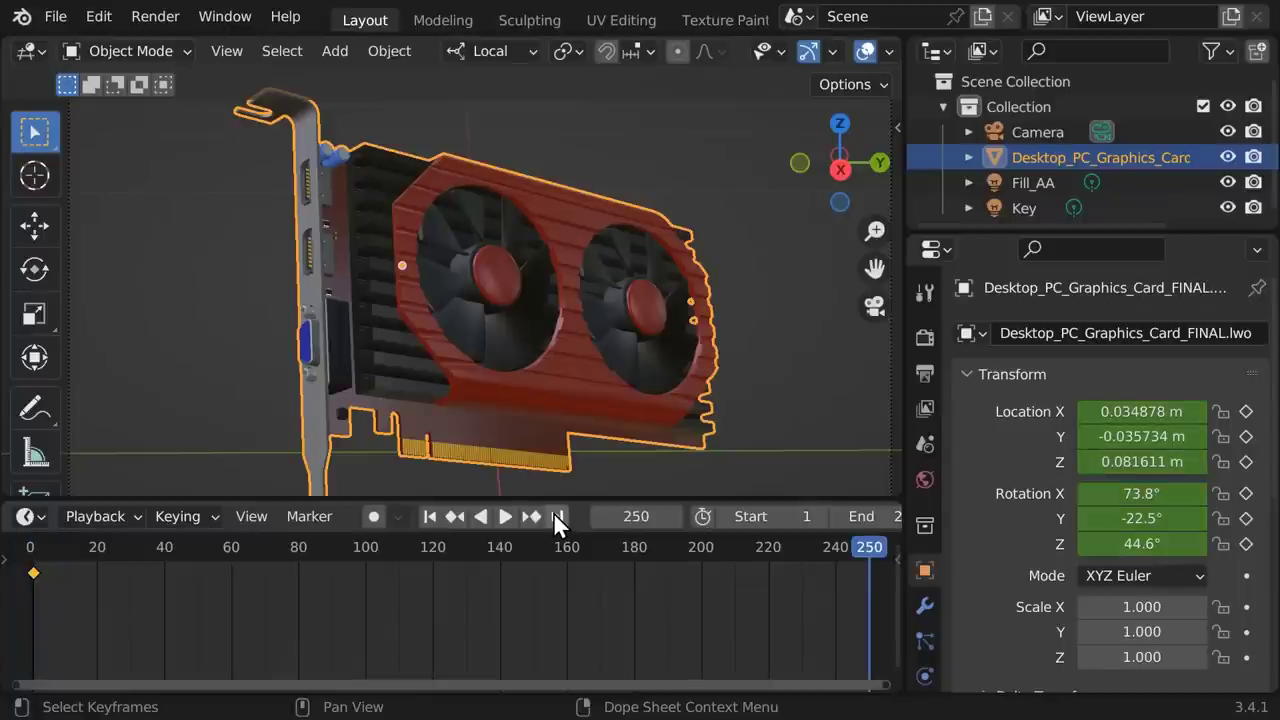
pyautogui.hotkey('shift', 'space')
pyautogui.press('r')
pyautogui.moveTo(480, 320); pyautogui.dragTo(330, 200)
pyautogui.hotkey('shift', 'space')
pyautogui.press('g')
pyautogui.moveTo(349, 260); pyautogui.dragTo(280, 256)
pyautogui.moveTo(400, 523); pyautogui.dragTo(404, 520)
pyautogui.moveTo(558, 604); pyautogui.dragTo(567, 419)
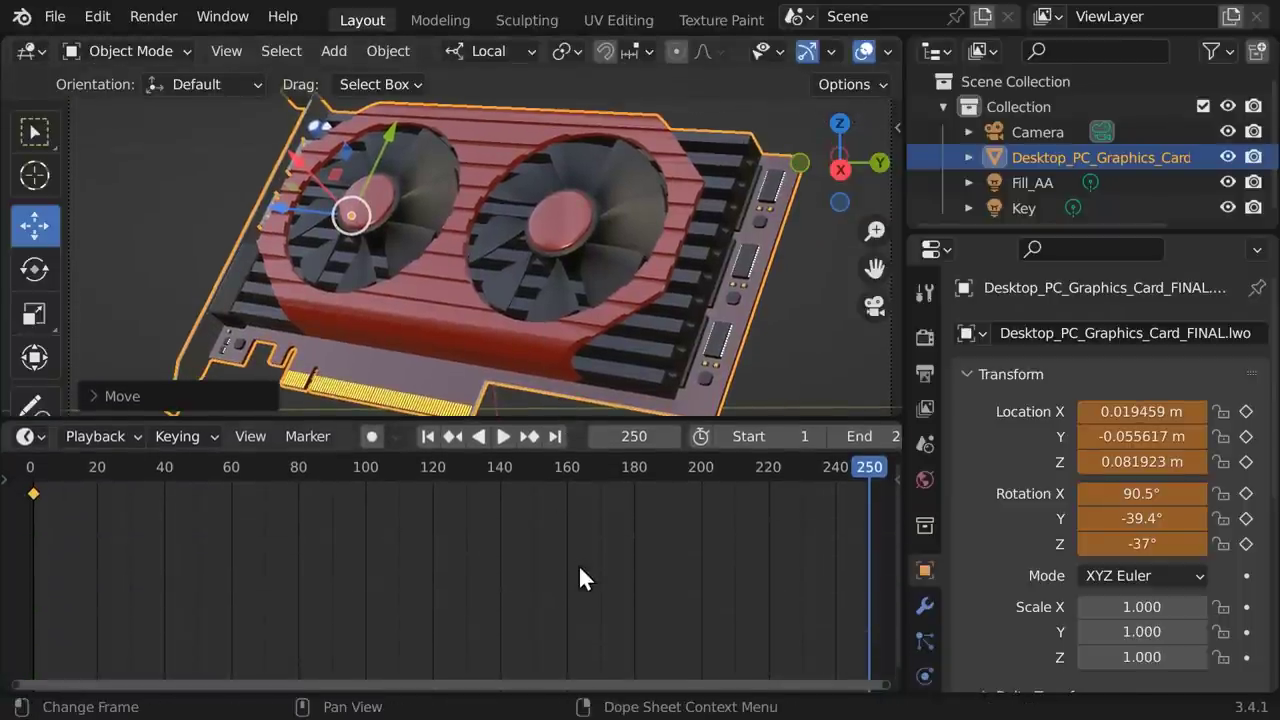
pyautogui.press('i')
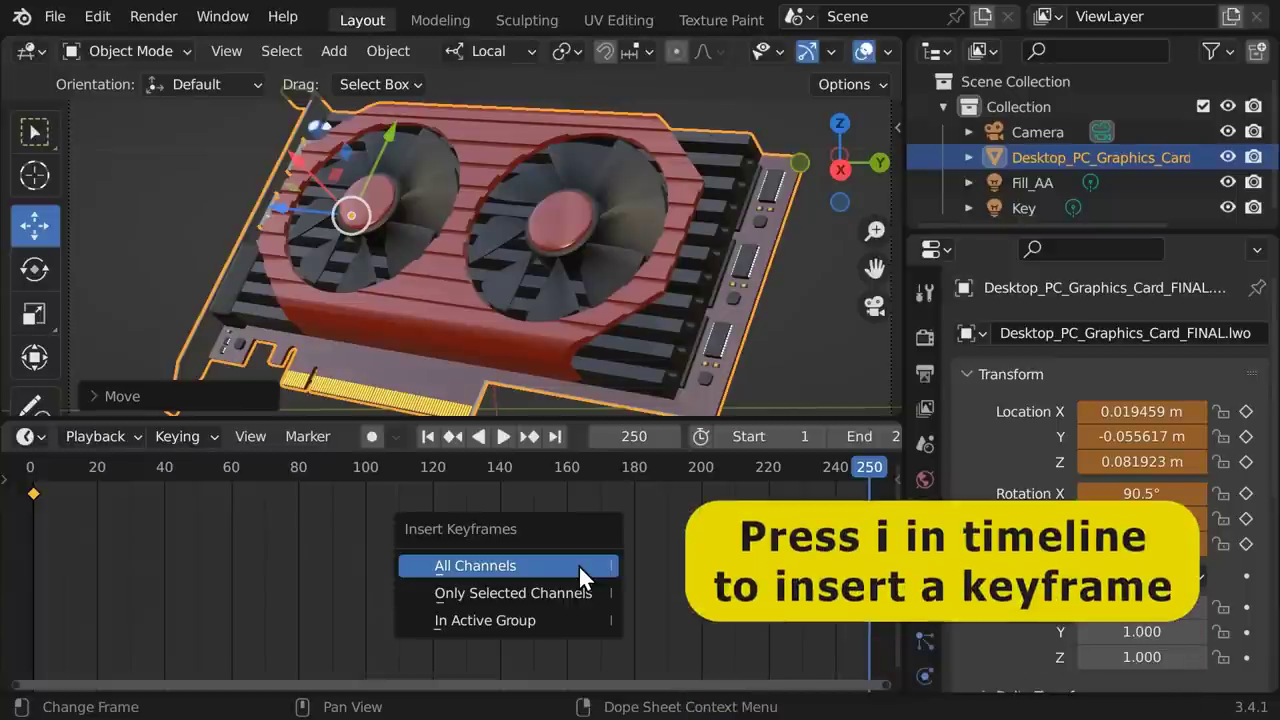
pyautogui.click(578, 564)
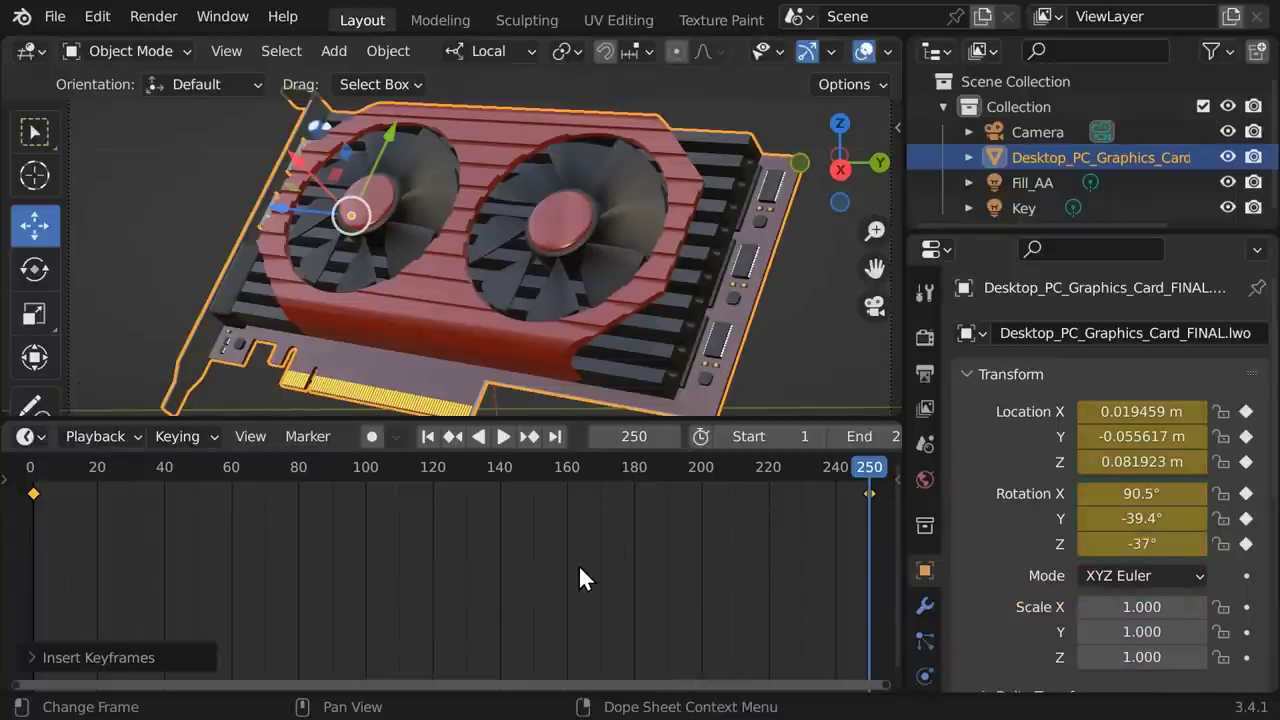
# Step: Play back the animation to check the card turning, then stop it
pyautogui.click(503, 436)
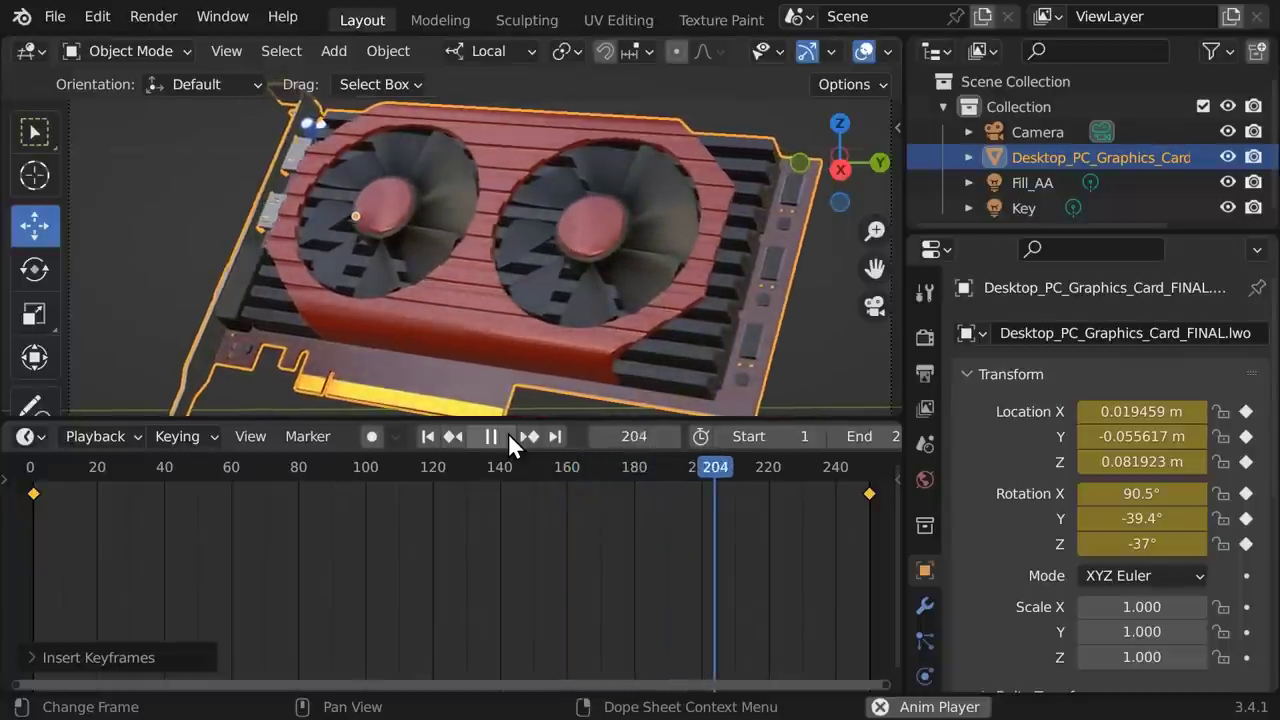
pyautogui.click(508, 436)
pyautogui.moveTo(523, 421); pyautogui.dragTo(525, 545)
pyautogui.click(172, 18)
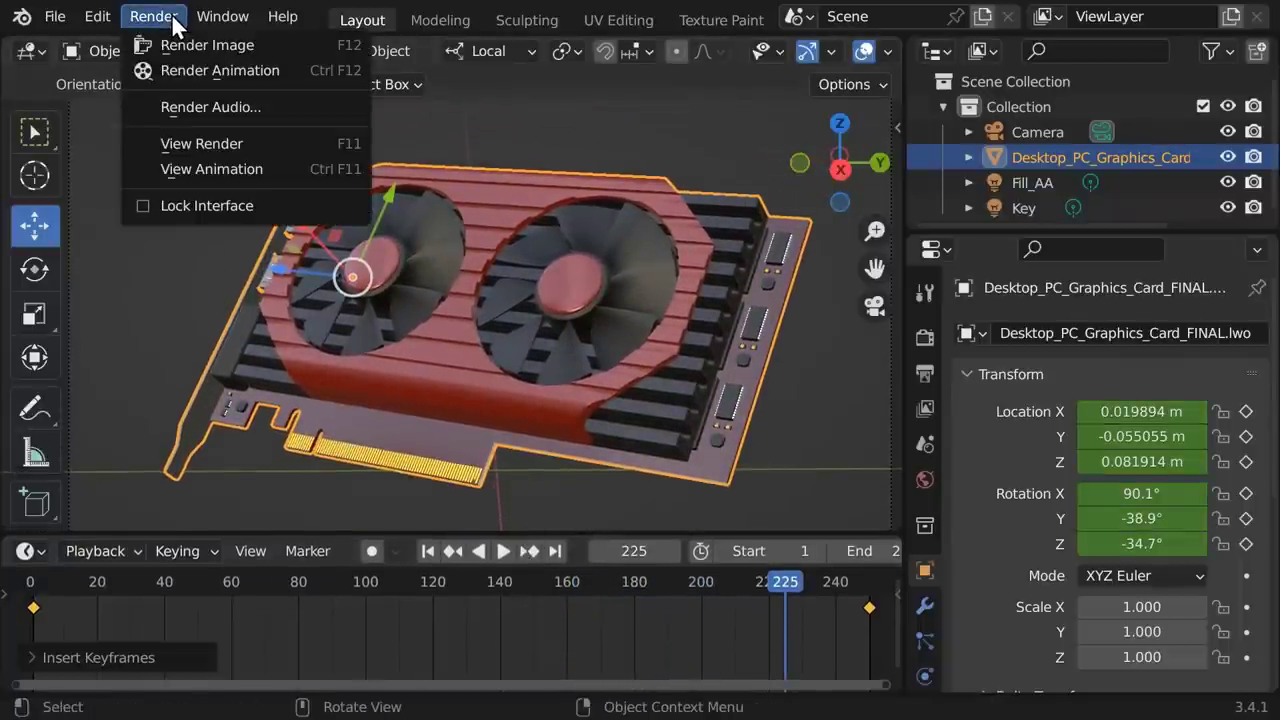
# Step: Render the full animation and confirm the 250 Graphics_Card_Test_ PNG frames in the Render folder
pyautogui.click(207, 71)
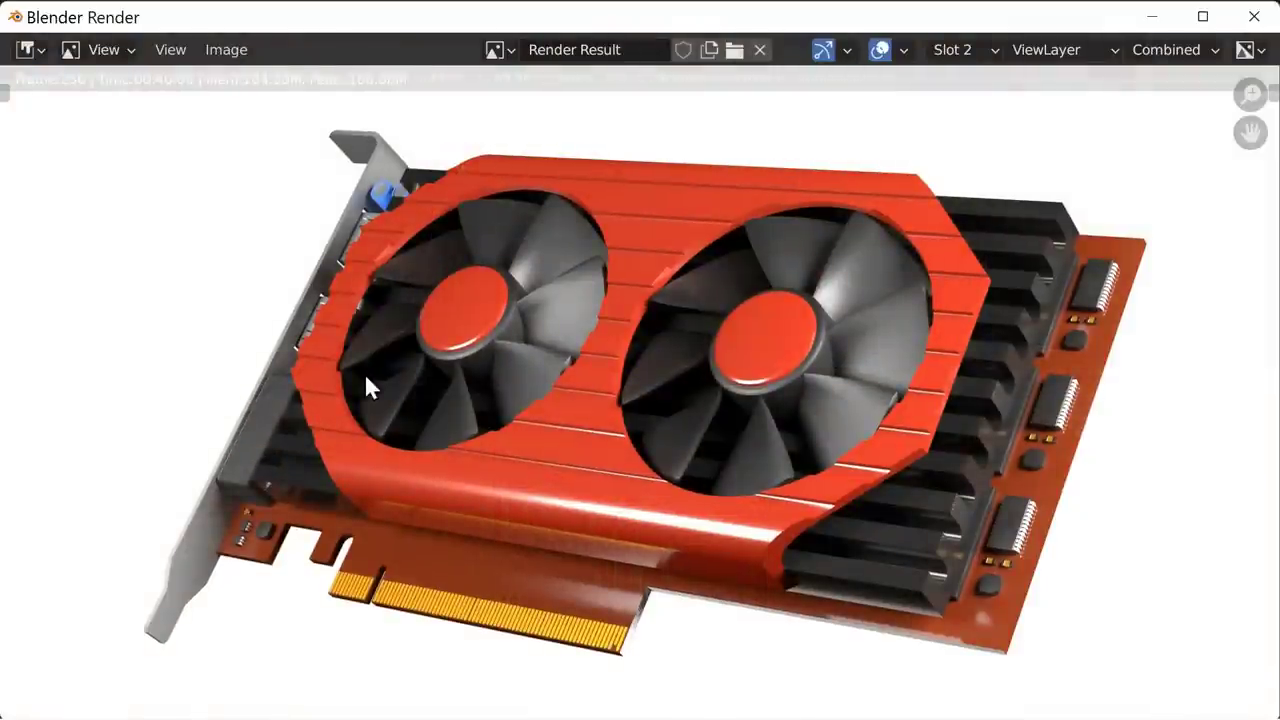
pyautogui.click(1252, 17)
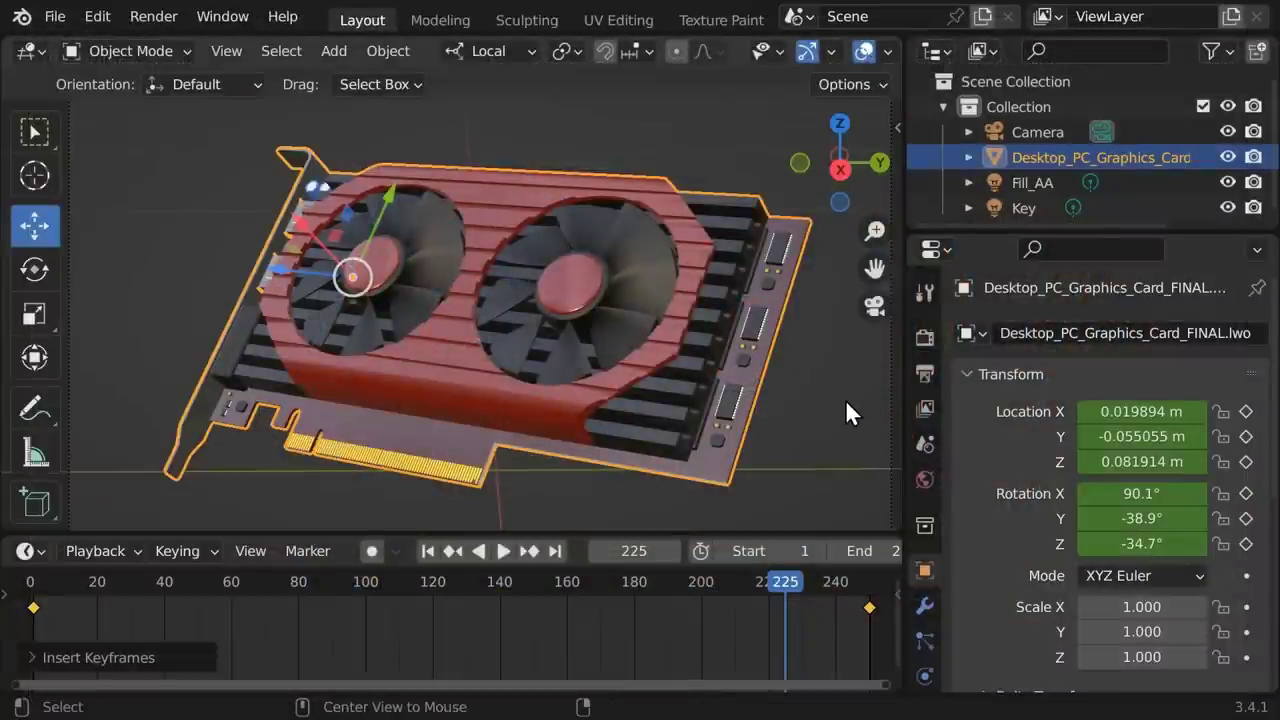
pyautogui.hotkey('alt', 'Tab')
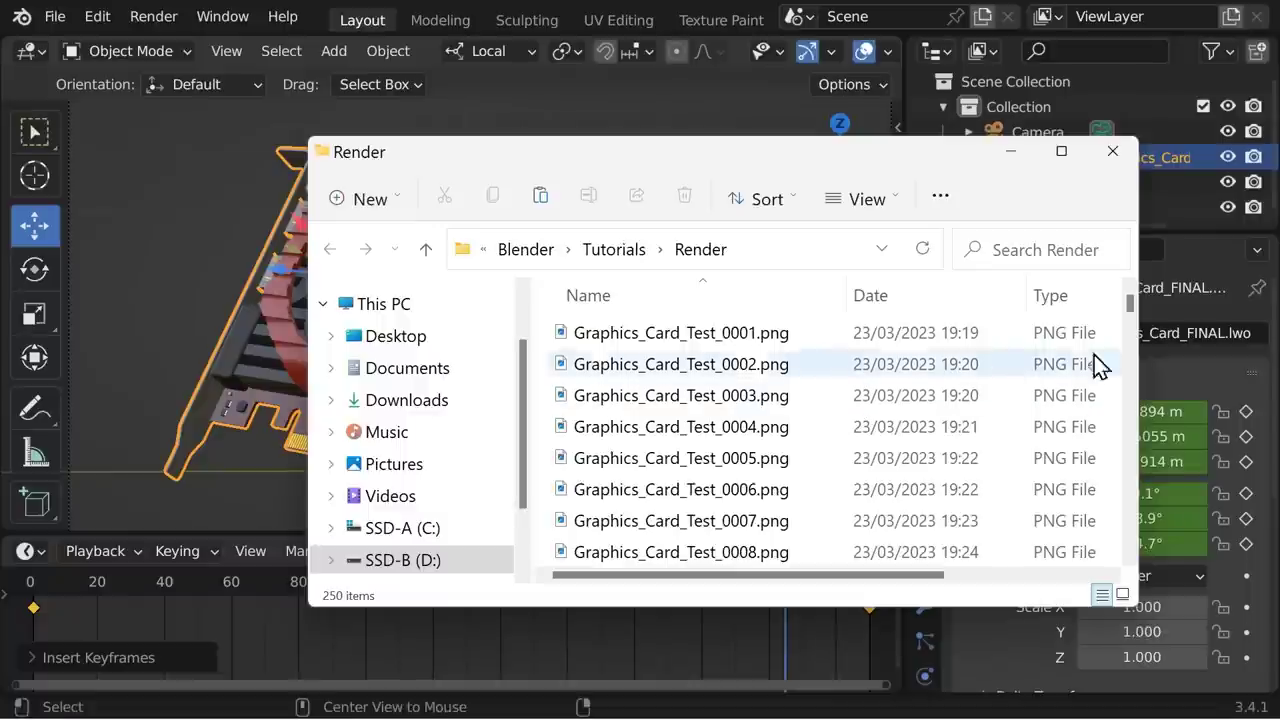
pyautogui.moveTo(1129, 309); pyautogui.dragTo(1106, 355)
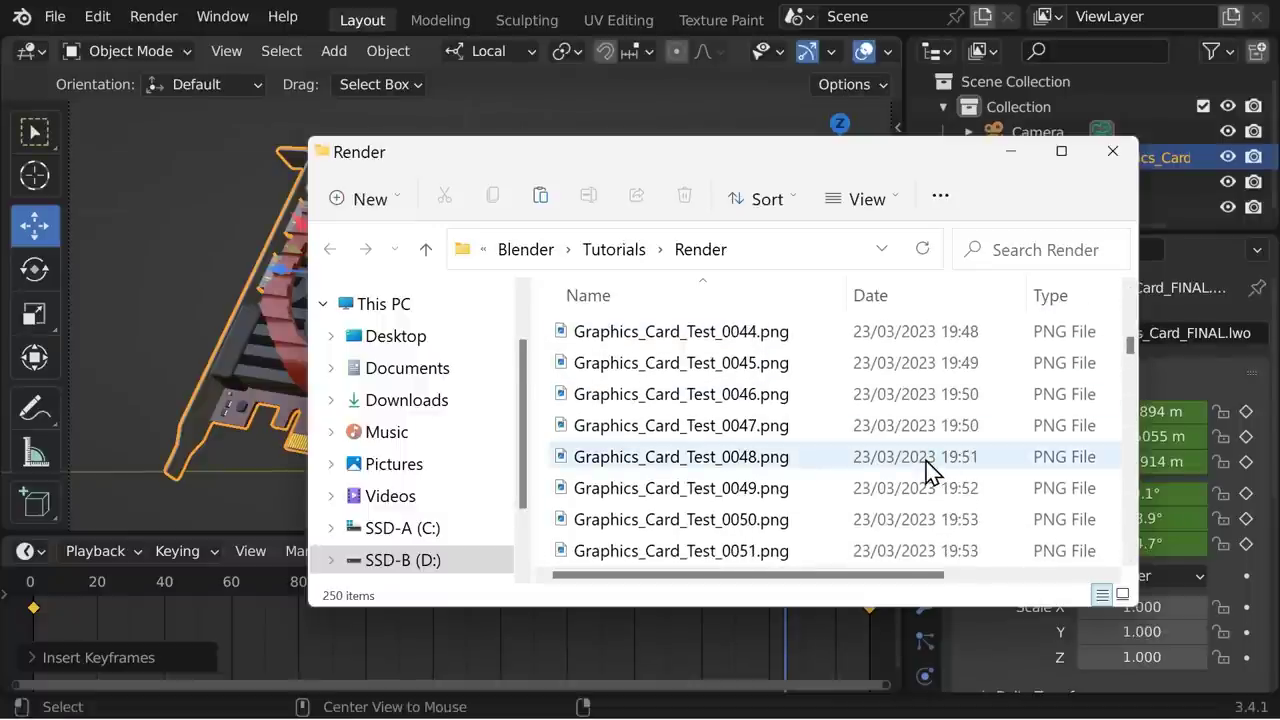
pyautogui.hotkey('alt', 'Tab')
pyautogui.hotkey('alt', 'Tab')
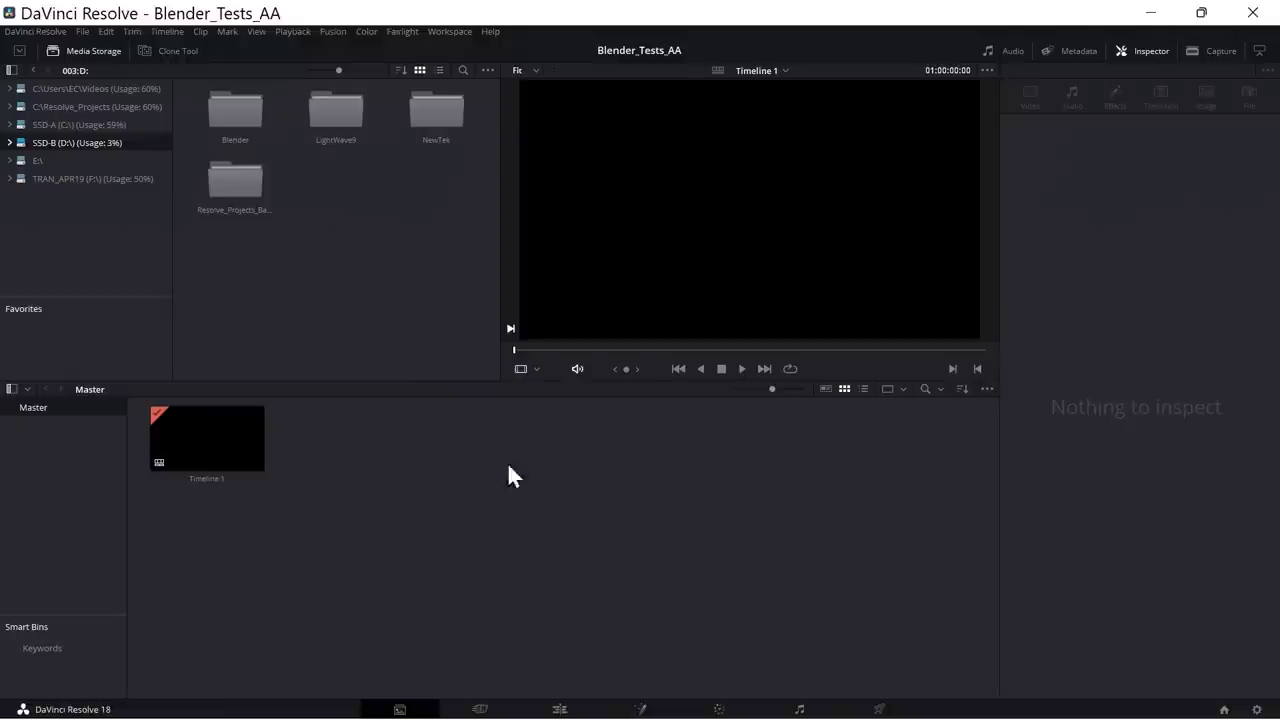
# Step: Import the PNG sequence from Blender > Tutorials > Render into the Master bin
pyautogui.doubleClick(231, 115)
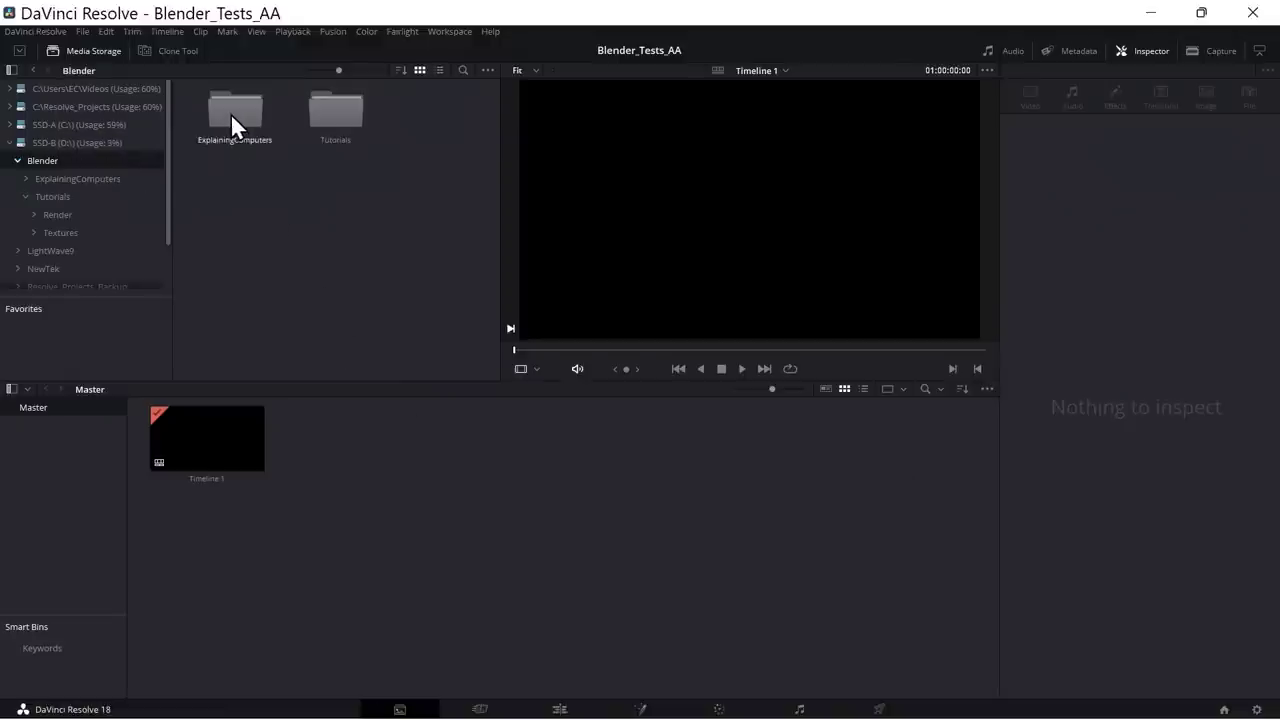
pyautogui.doubleClick(330, 112)
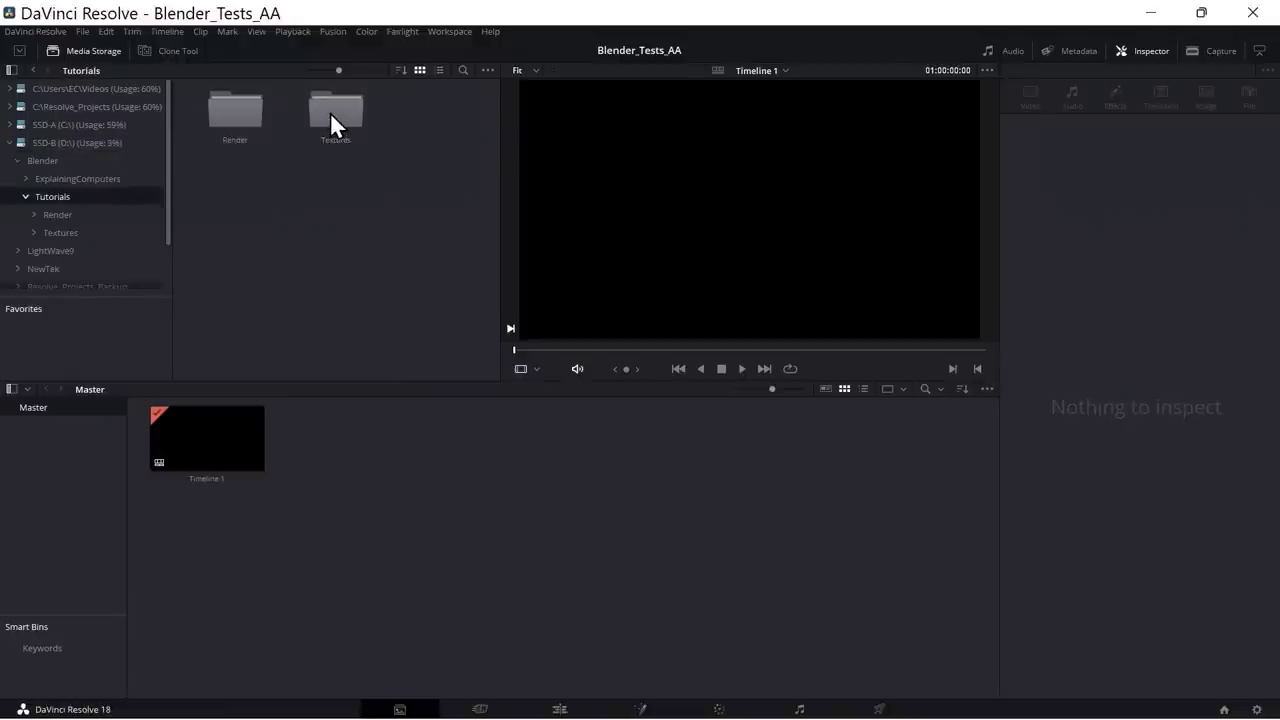
pyautogui.doubleClick(249, 115)
pyautogui.moveTo(258, 109); pyautogui.dragTo(354, 490)
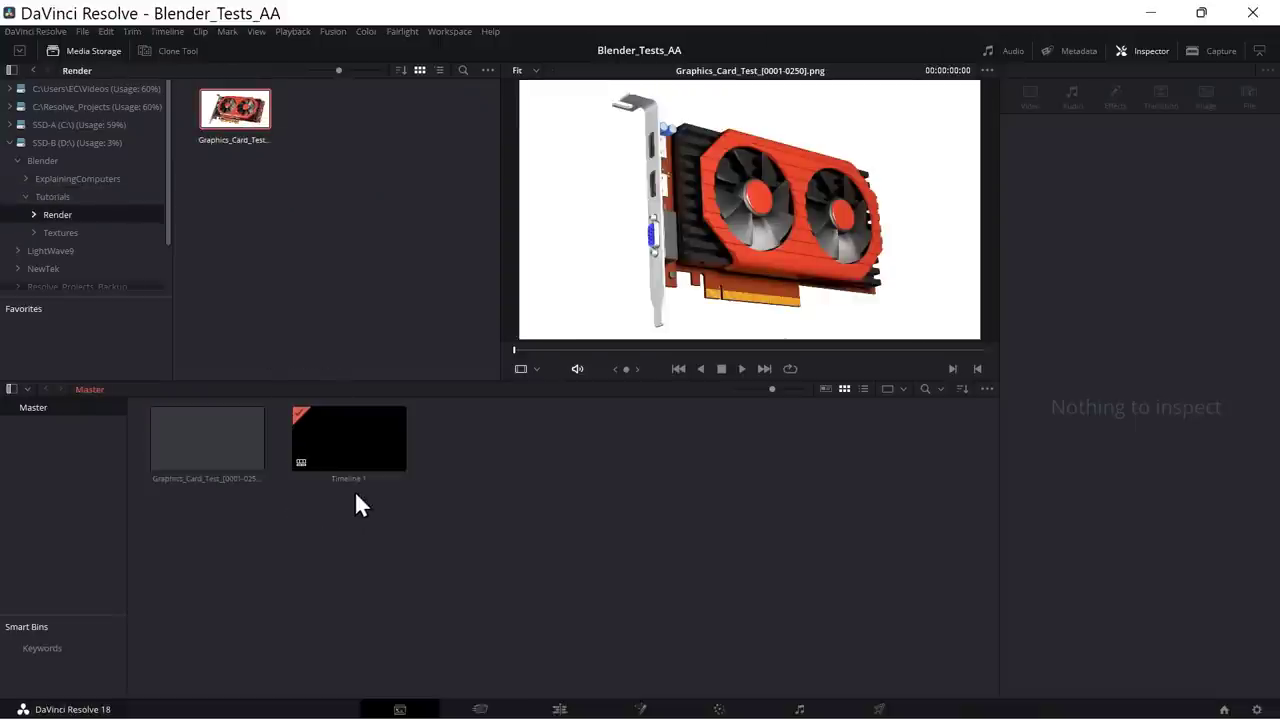
# Step: Place the image sequence on the Edit timeline and render it from the Deliver page
pyautogui.click(558, 708)
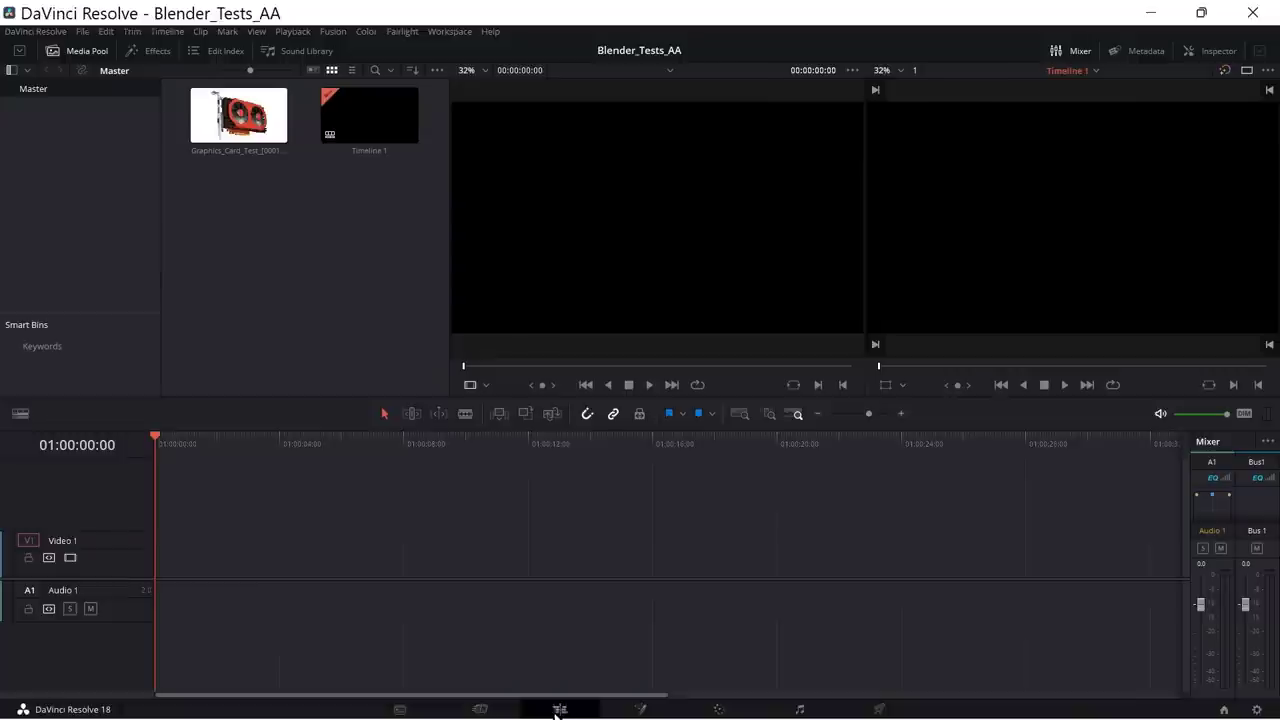
pyautogui.moveTo(255, 125); pyautogui.dragTo(168, 565)
pyautogui.click(878, 708)
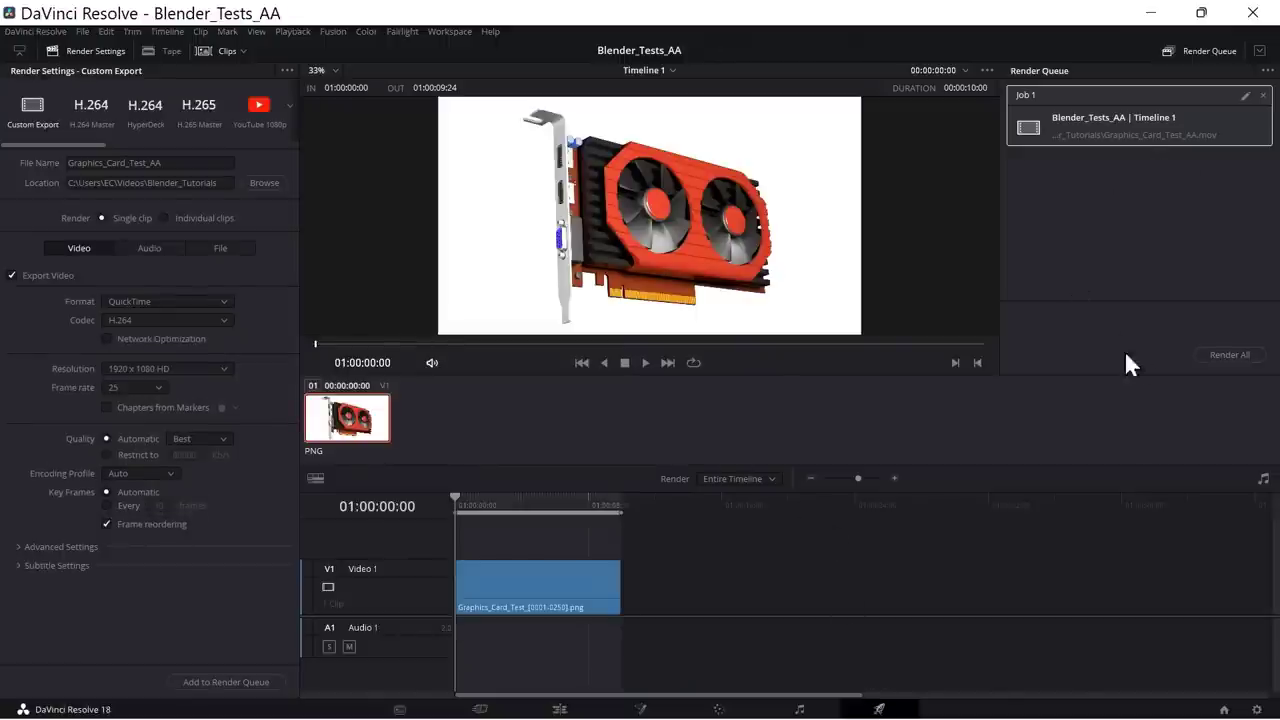
pyautogui.click(1230, 355)
# Step: Play the exported Graphics_Card_Test_AA.mov full screen in Windows Media Player
pyautogui.hotkey('alt', 'Tab')
pyautogui.hotkey('alt', 'Tab')
pyautogui.hotkey('alt', 'Tab')
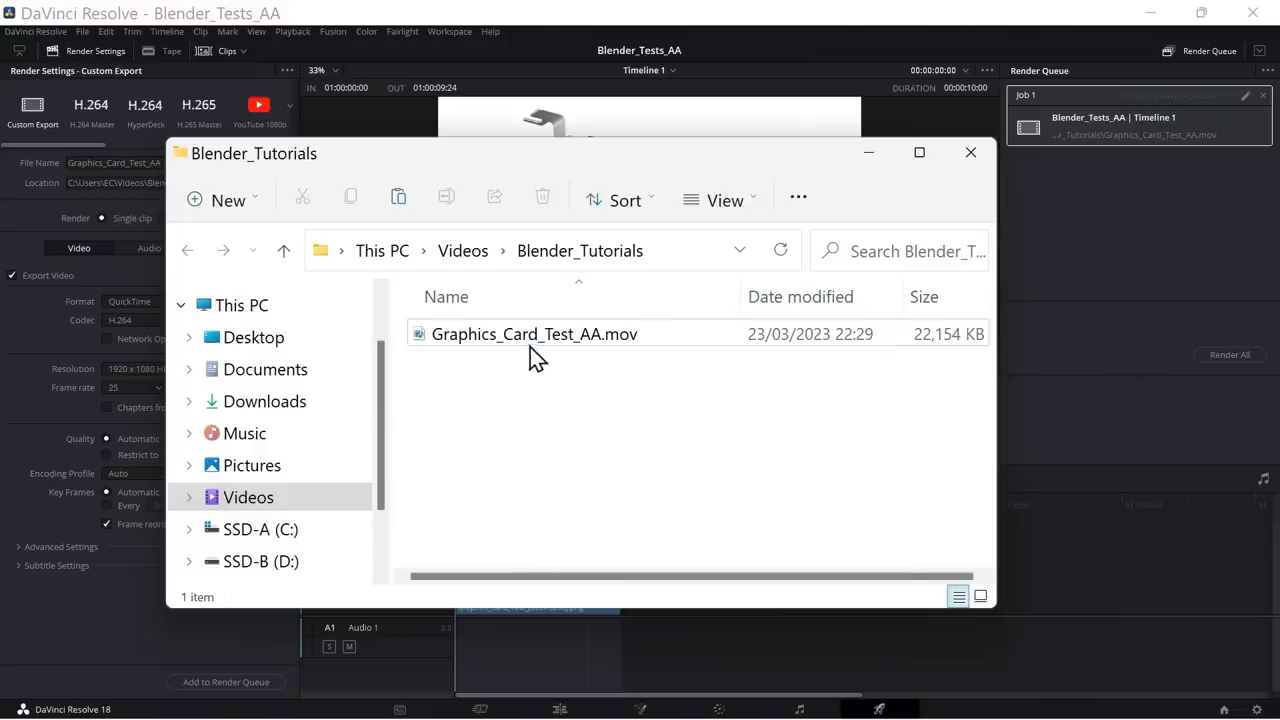
pyautogui.click(523, 337)
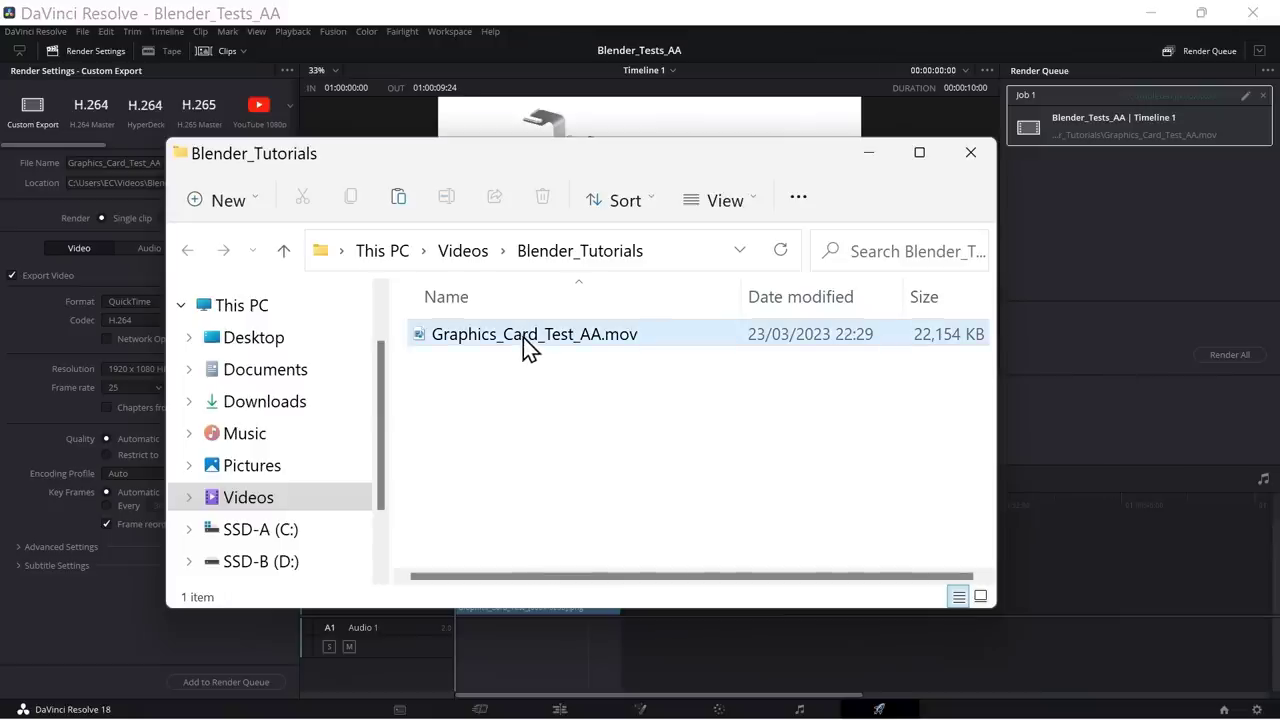
pyautogui.doubleClick(523, 337)
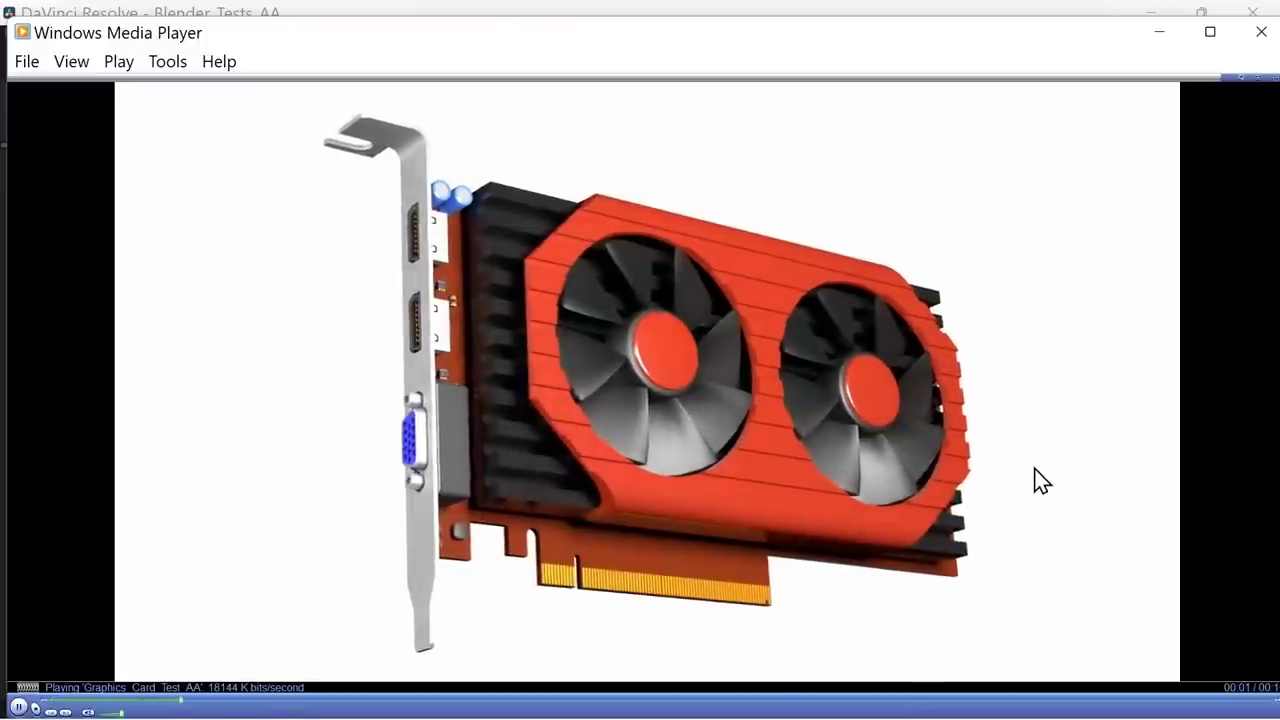
pyautogui.doubleClick(1035, 468)
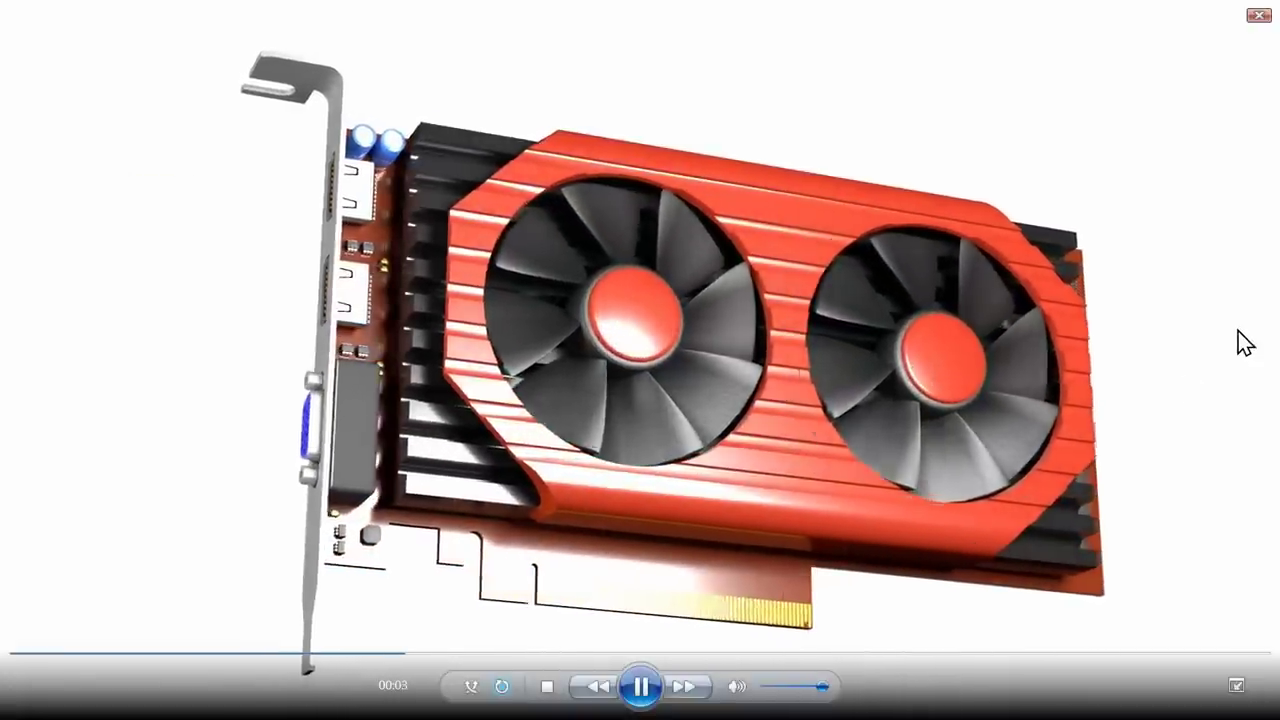